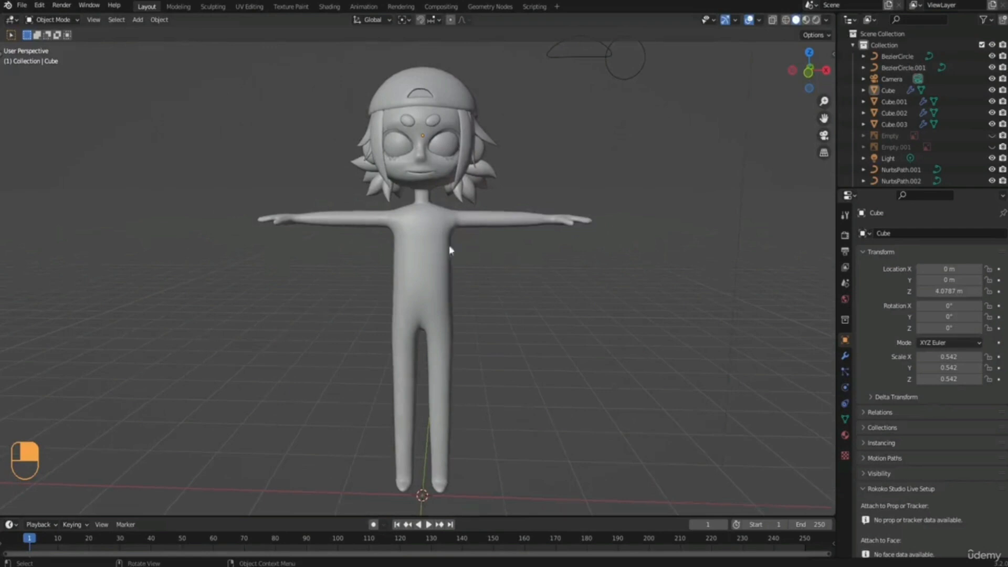
Duplicate the character's body mesh in place and isolate the copy in local view.
left_click(430, 247)
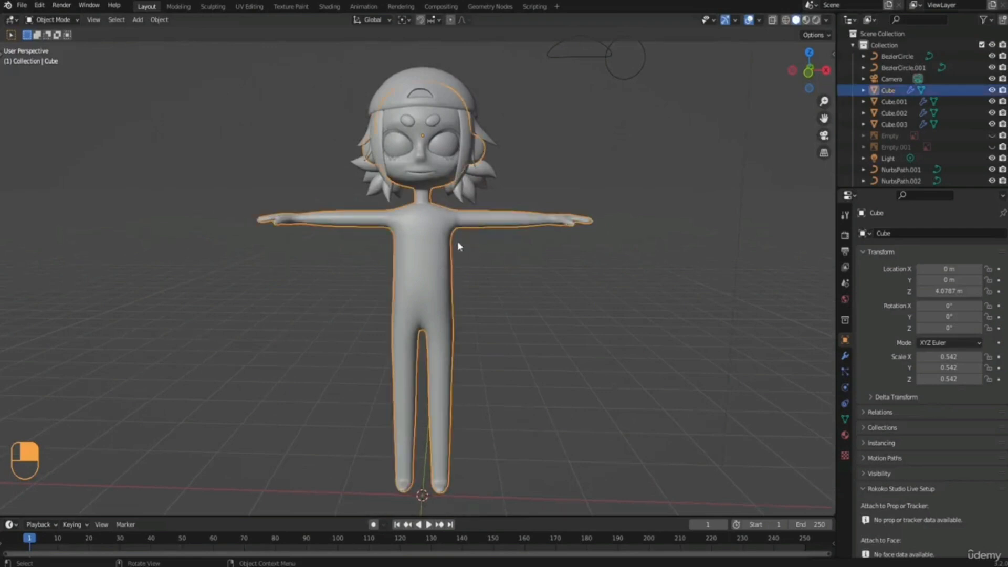
key("KP_1")
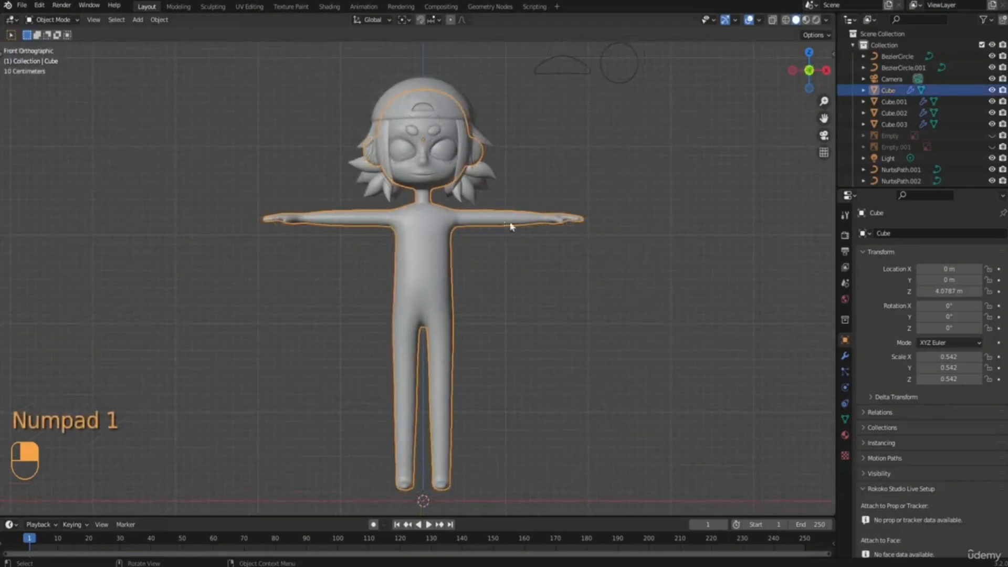
key("shift+d")
right_click(430, 277)
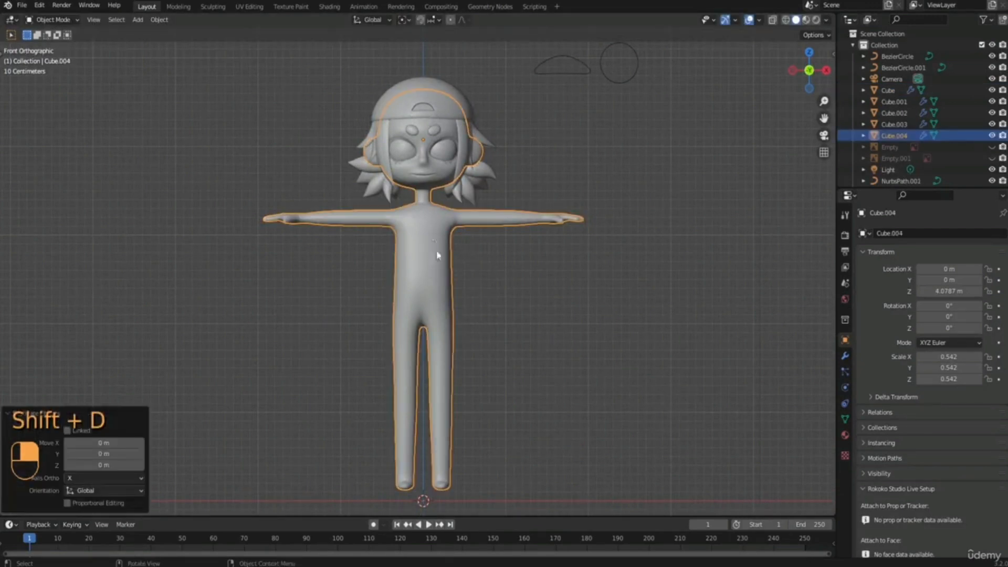
key("g")
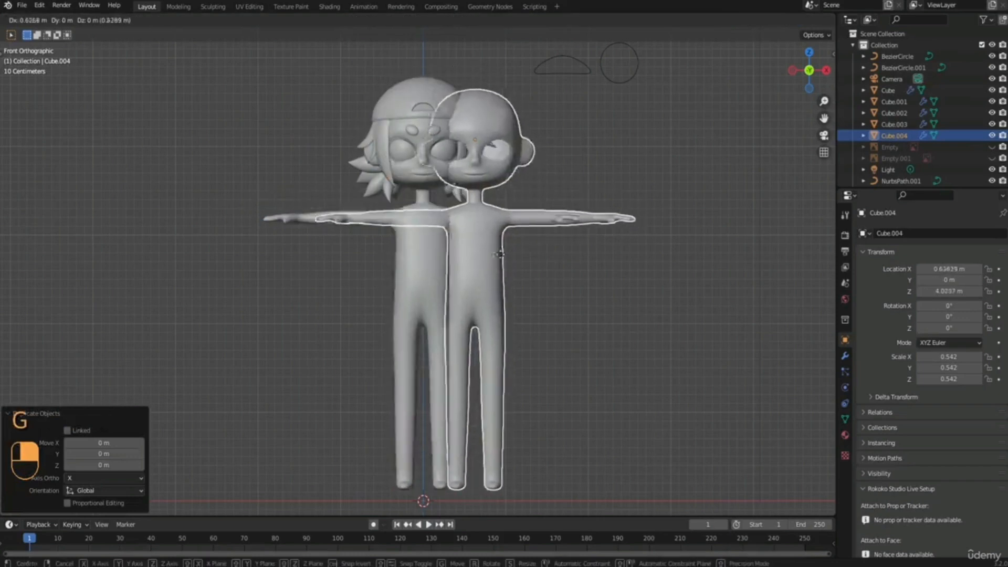
right_click(451, 258)
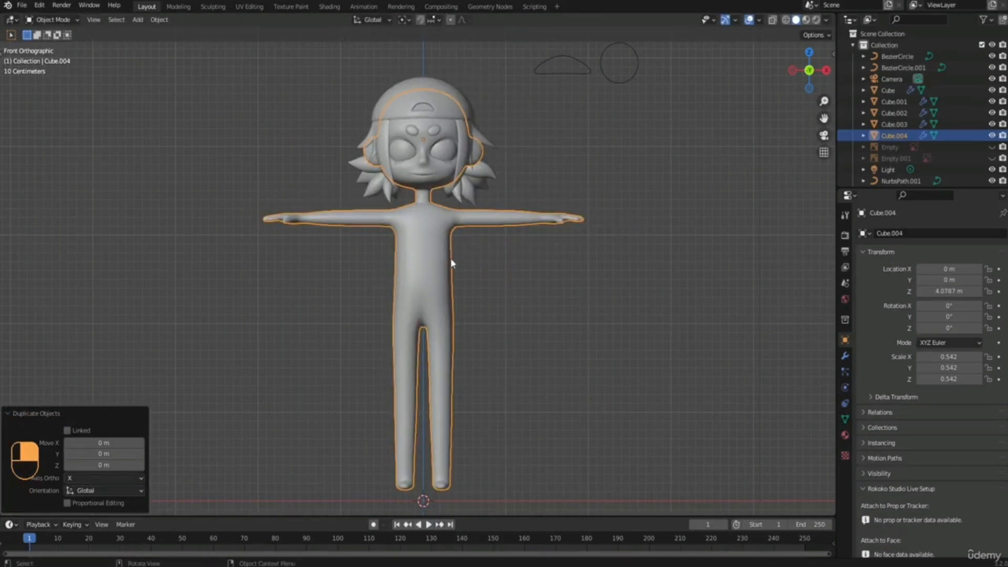
key("KP_Divide")
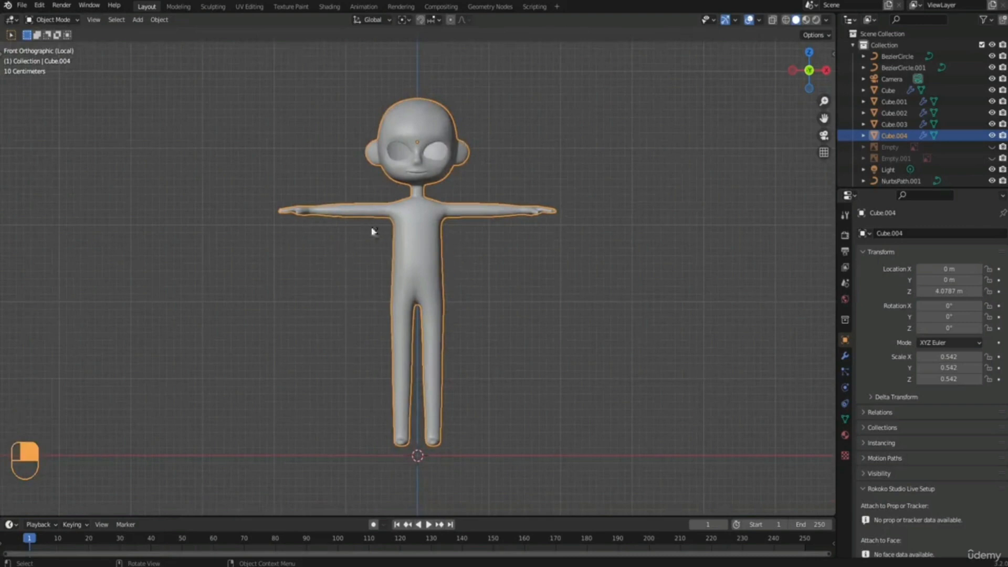
Edit the copy in face selection mode with X-ray on, and select its torso and arm faces from upper chest to hips and wrist.
middle_click_drag(427, 237, 441, 257, "shift")
scroll(441, 260, "up", 3)
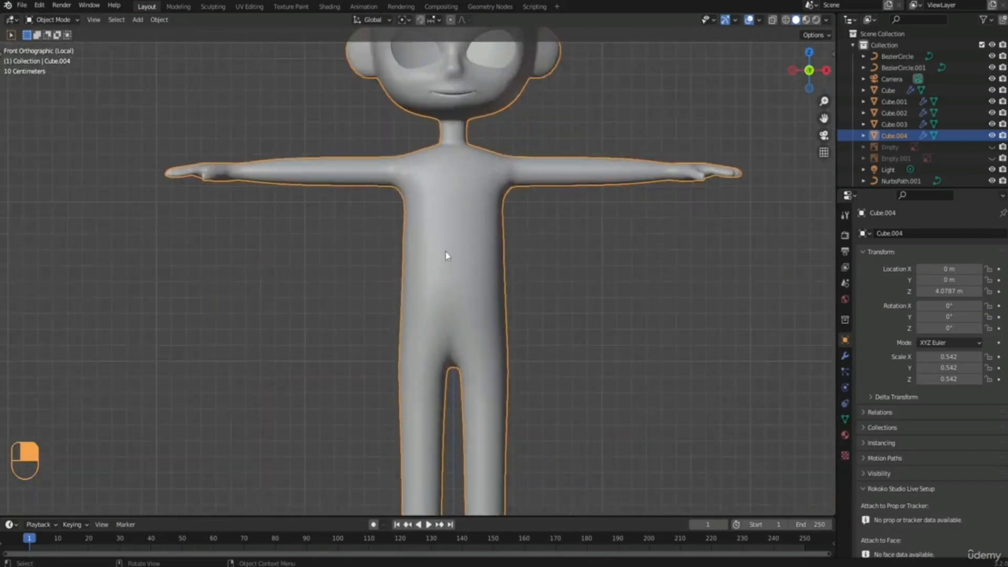
key("Tab")
left_click(525, 251)
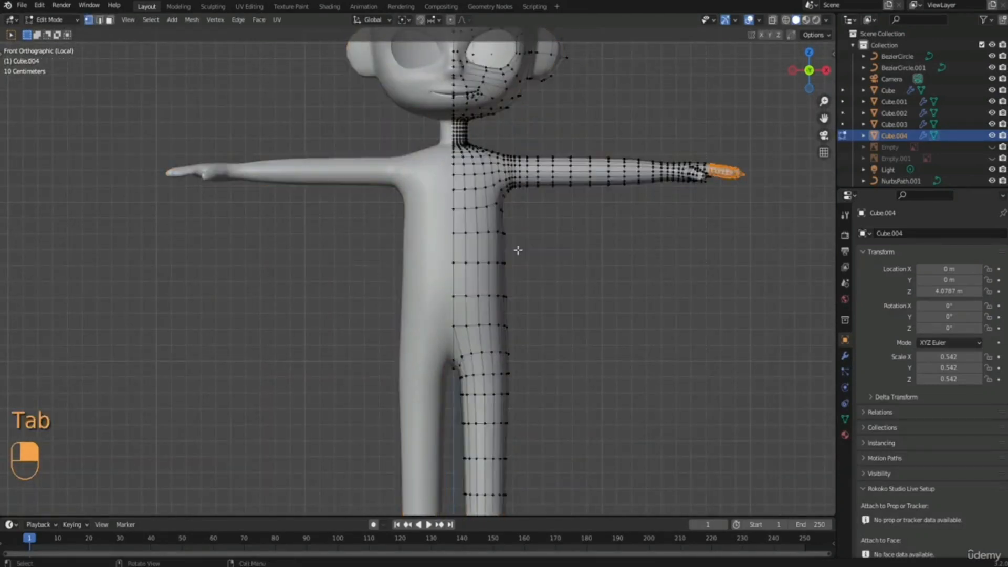
middle_click_drag(518, 247, 436, 230, "shift")
key("3")
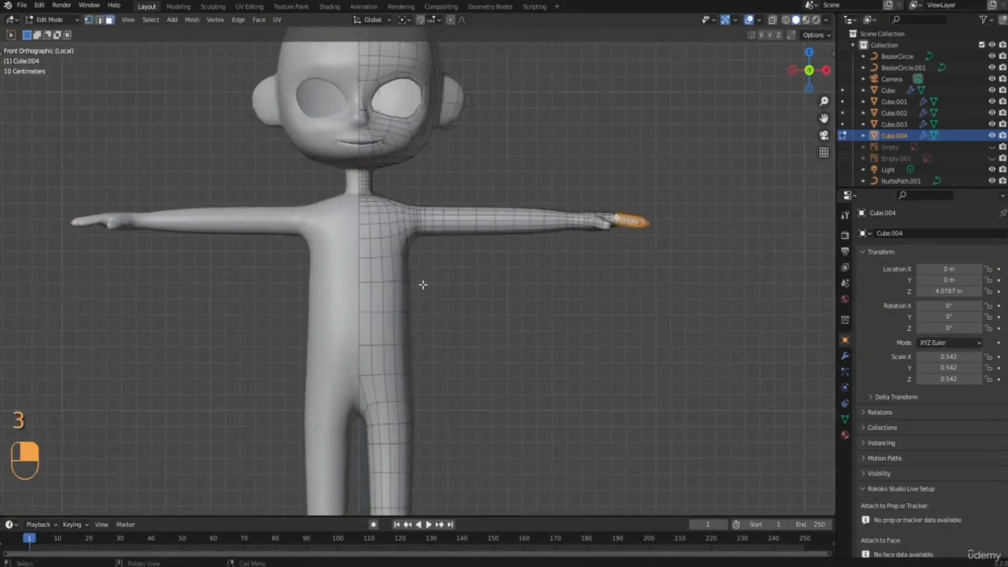
left_click(773, 20)
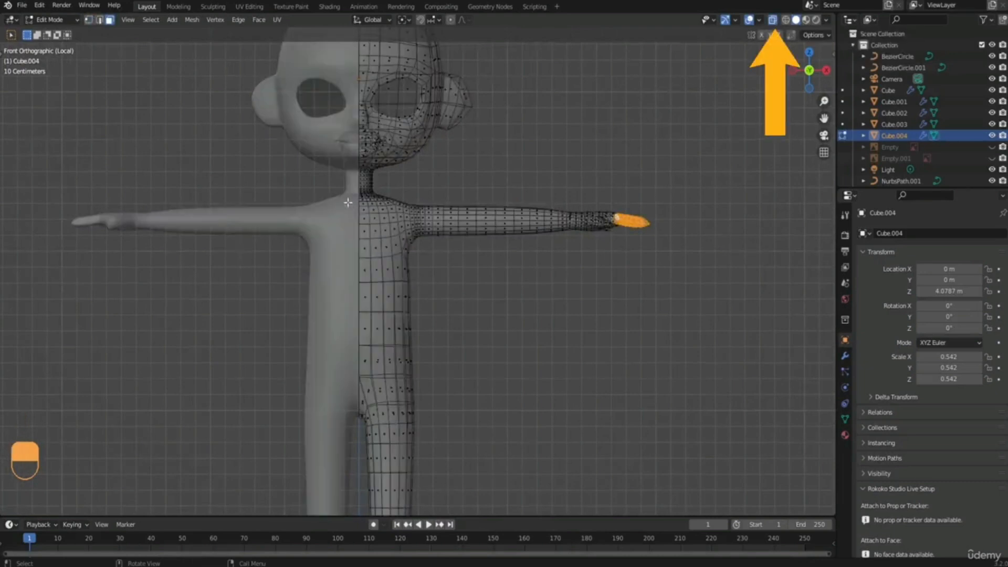
left_click_drag(348, 203, 478, 376)
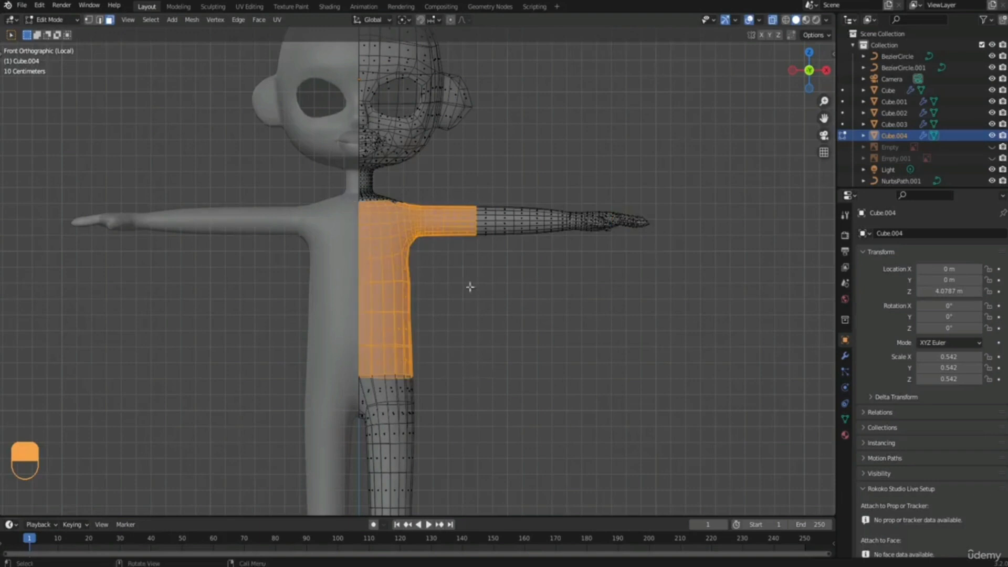
left_click_drag(460, 172, 563, 266, "shift")
left_click_drag(544, 188, 562, 241, "shift")
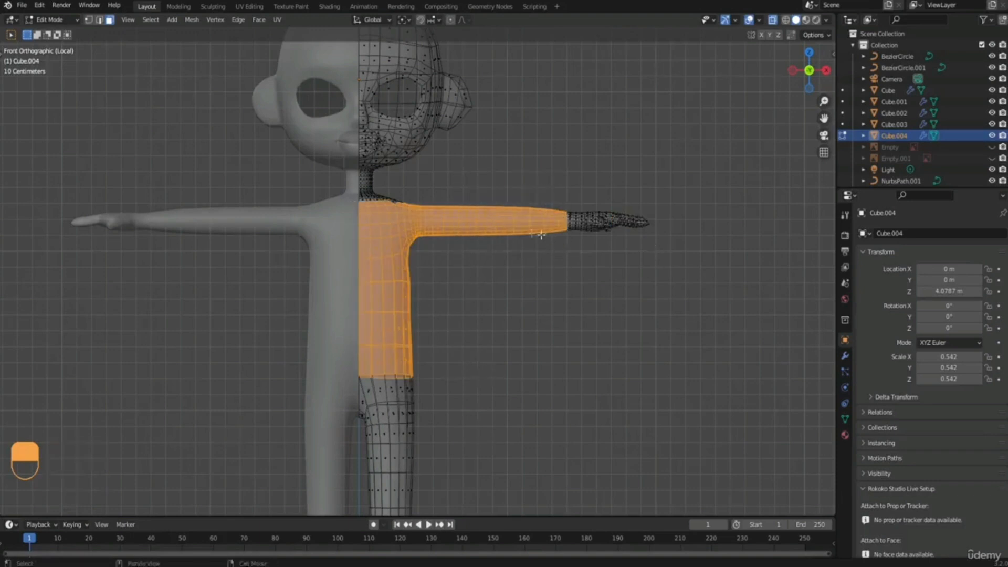
Extend the face selection over the shoulder up to the base of the neck.
scroll(471, 268, "up", 3)
left_click_drag(522, 211, 555, 276, "shift")
middle_click_drag(522, 247, 360, 194)
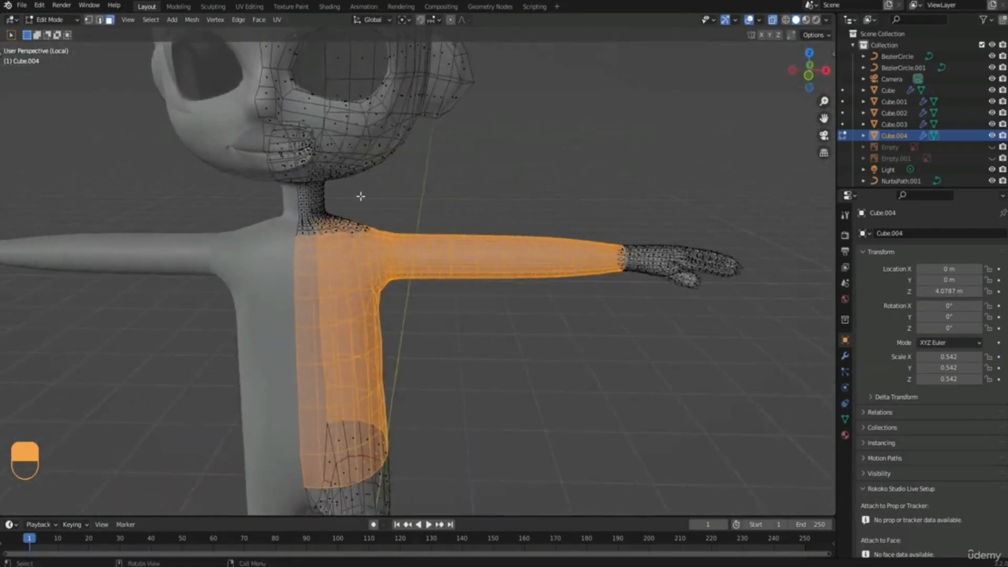
key("KP_1")
scroll(279, 210, "up", 2)
middle_click_drag(281, 183, 378, 265, "shift")
scroll(377, 267, "up", 2)
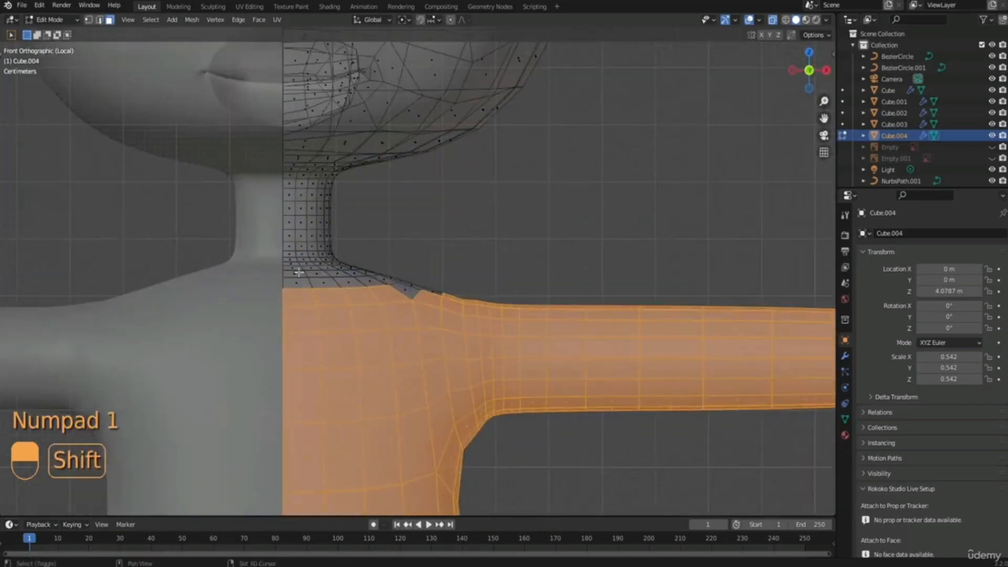
left_click_drag(274, 271, 491, 340, "shift")
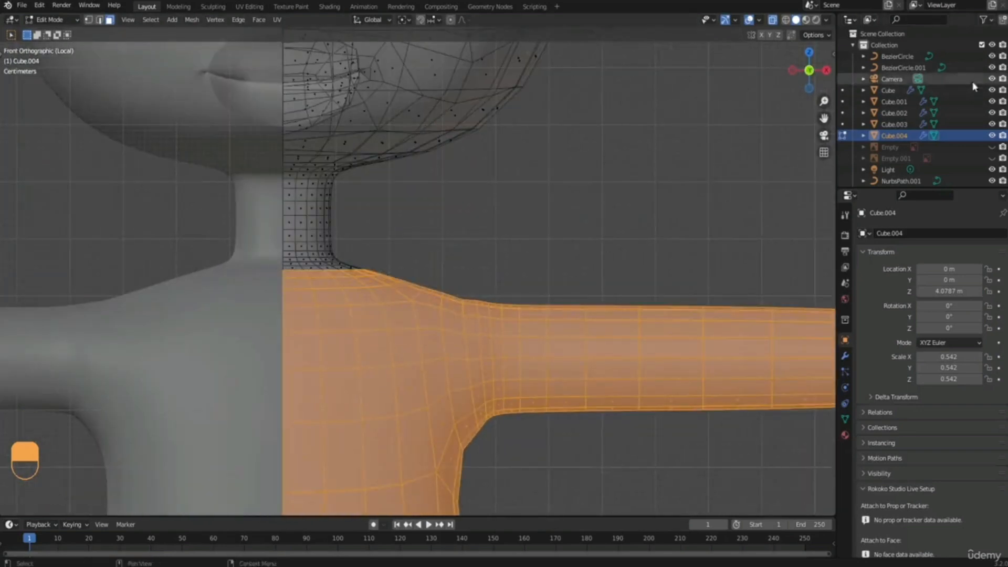
Invert the selection and delete the faces of the head, neck, hand and leg.
middle_click_drag(383, 269, 241, 288)
scroll(342, 342, "down", 6)
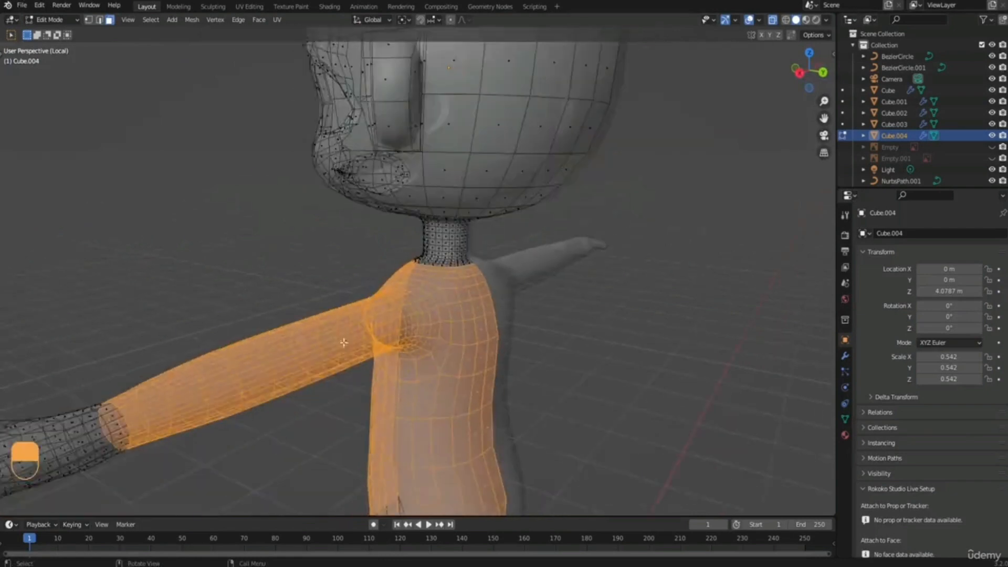
middle_click_drag(341, 333, 460, 264)
middle_click_drag(515, 250, 457, 255)
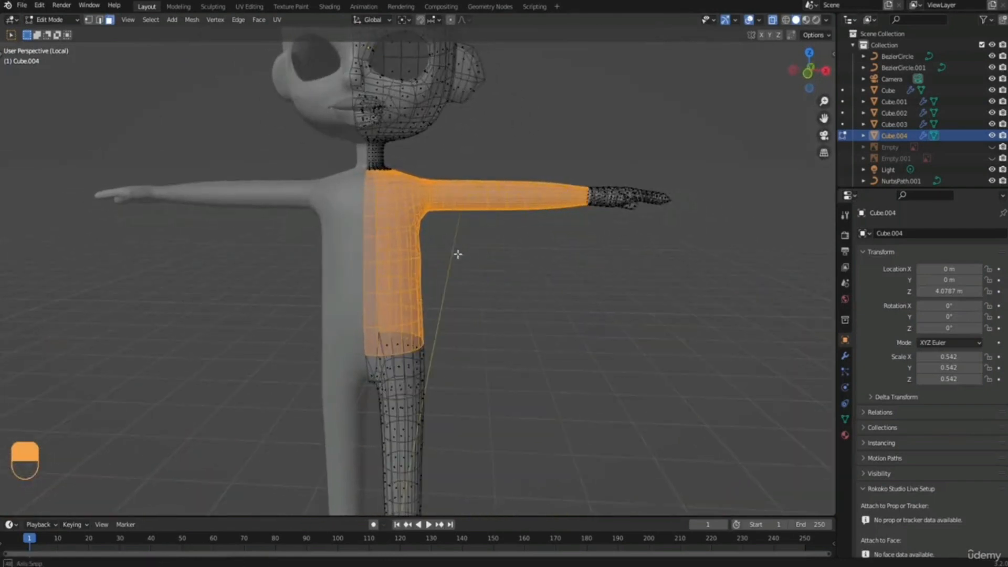
left_click(157, 20)
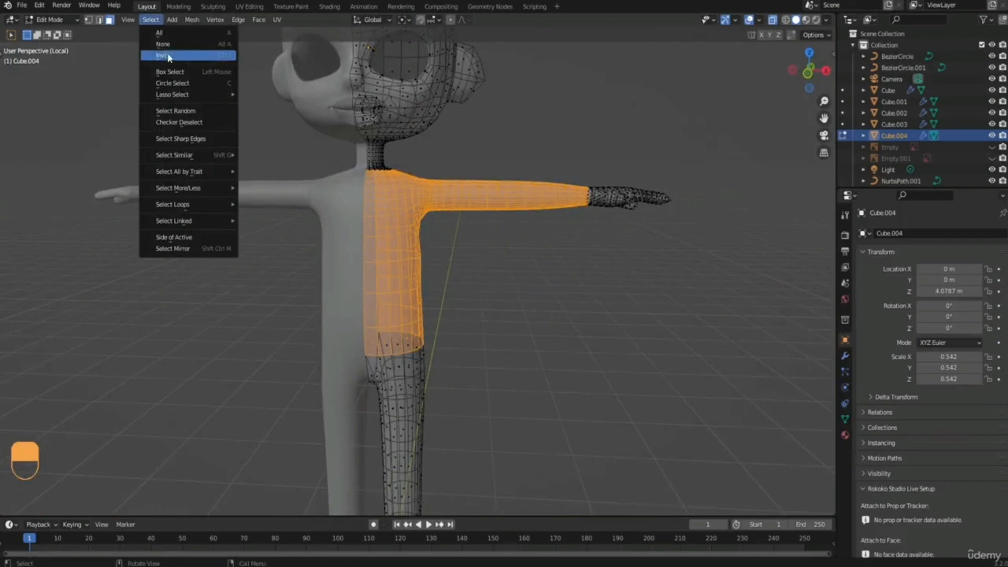
left_click(191, 59)
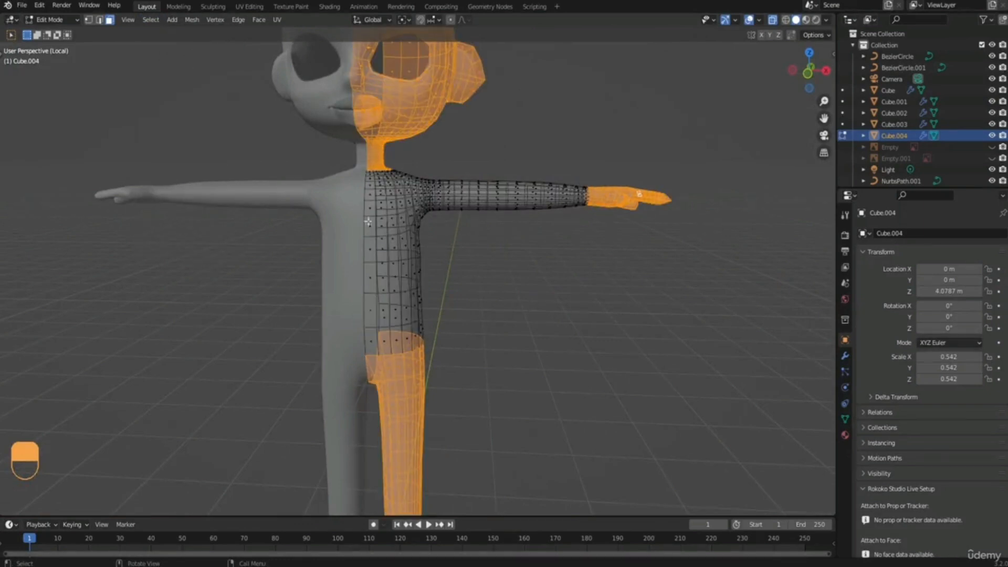
middle_click_drag(469, 250, 441, 237)
key("x")
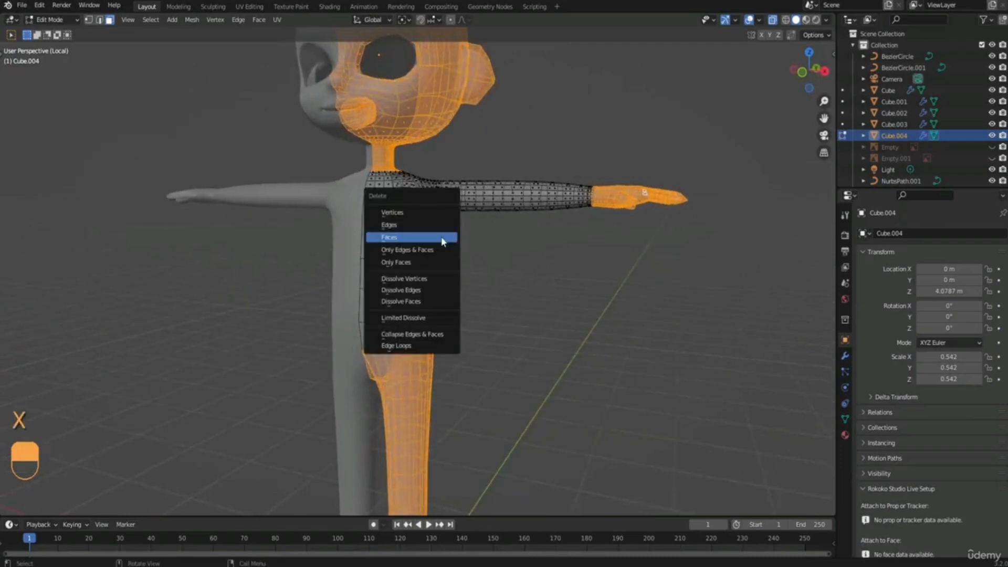
left_click(443, 242)
Select the whole remaining shirt mesh and inflate it outward by about 0.03 m with Shrink/Fatten.
middle_click_drag(441, 236, 403, 215)
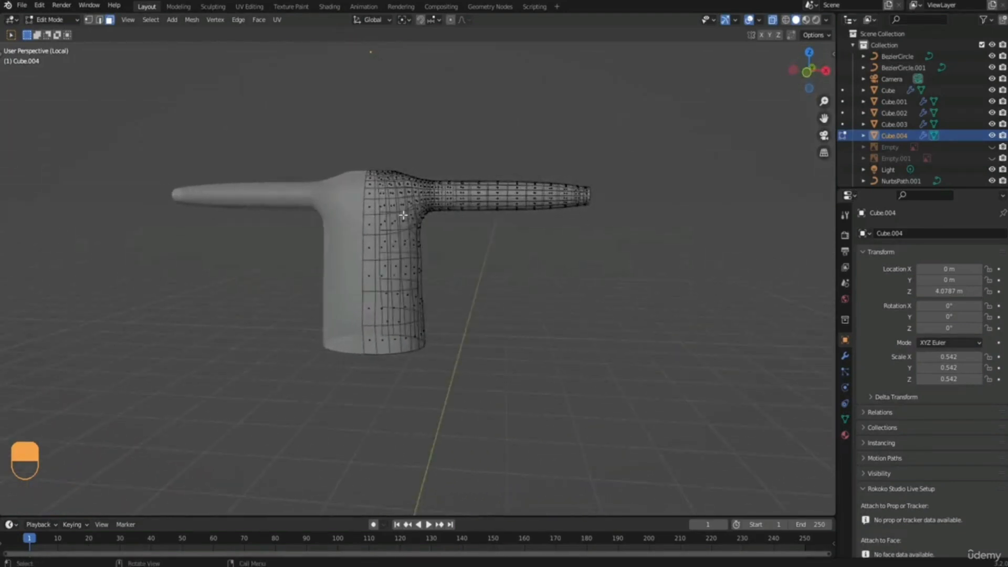
scroll(402, 216, "up", 2)
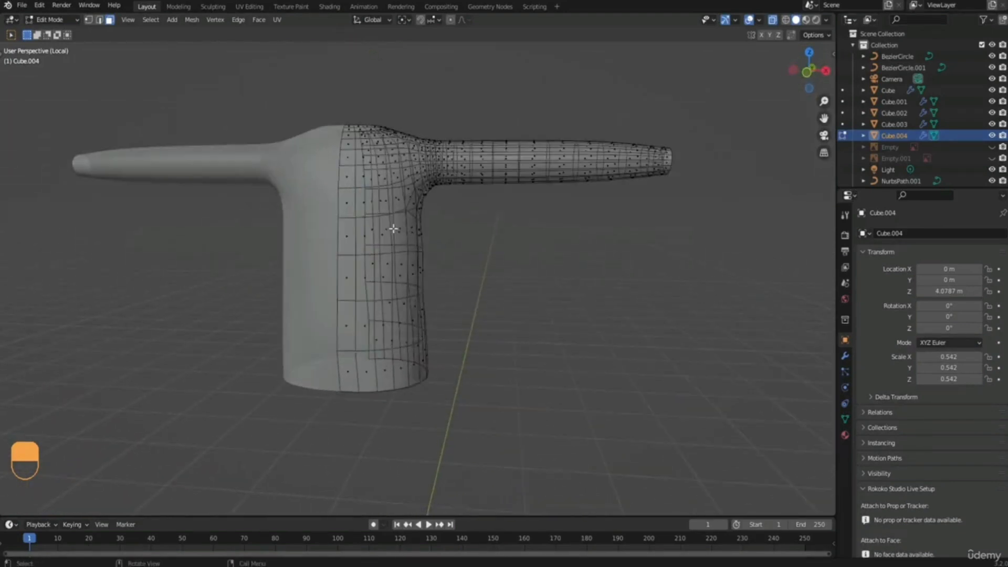
key("a")
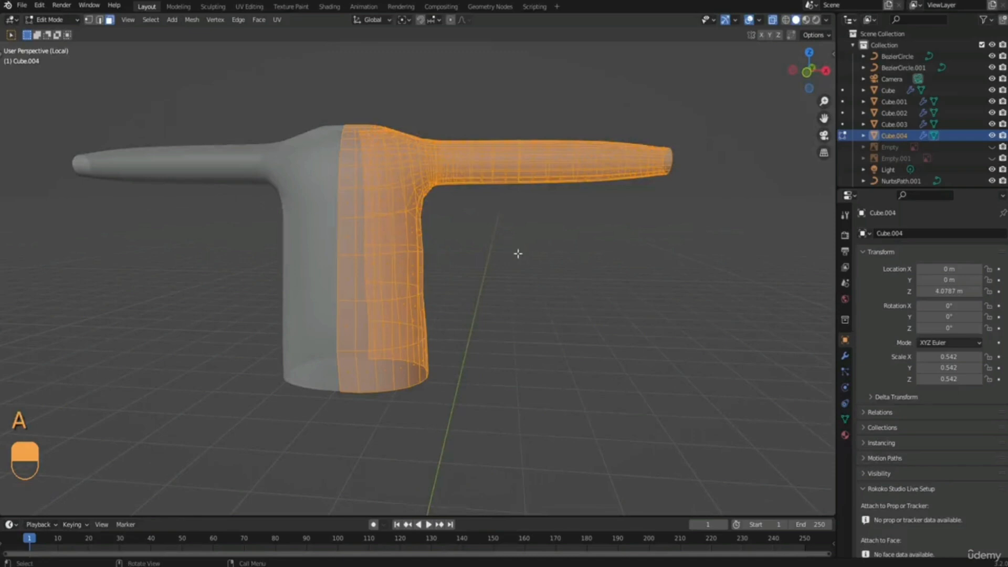
key("alt+s")
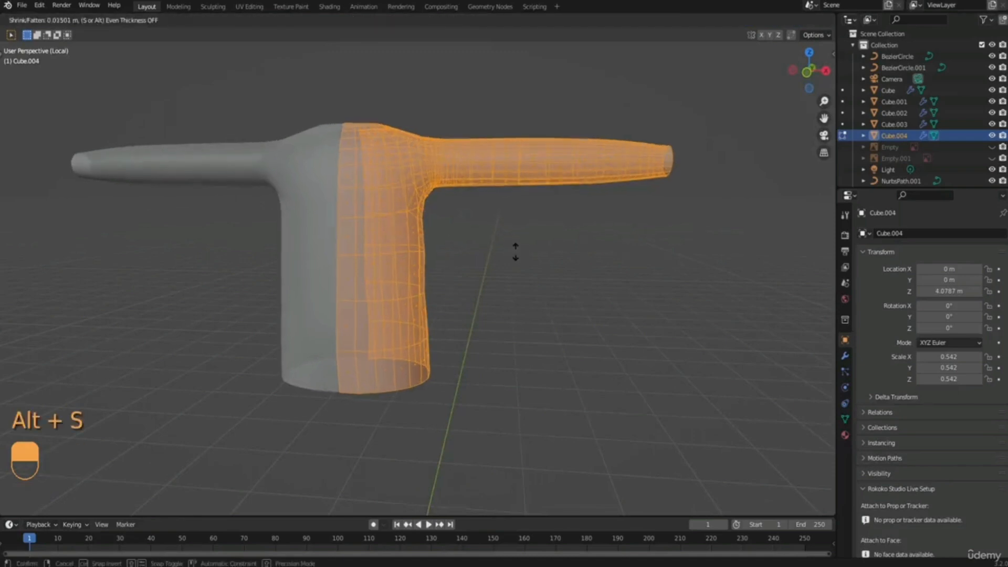
left_click(510, 247)
Leave local view and turn off X-ray to check the shirt on the full character.
middle_click_drag(449, 181, 436, 141)
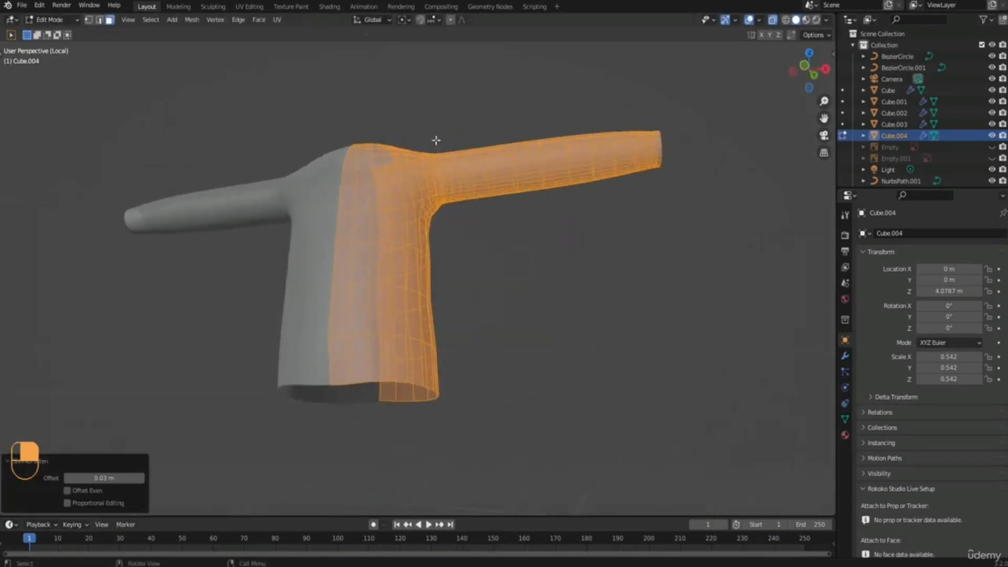
middle_click_drag(414, 182, 382, 227)
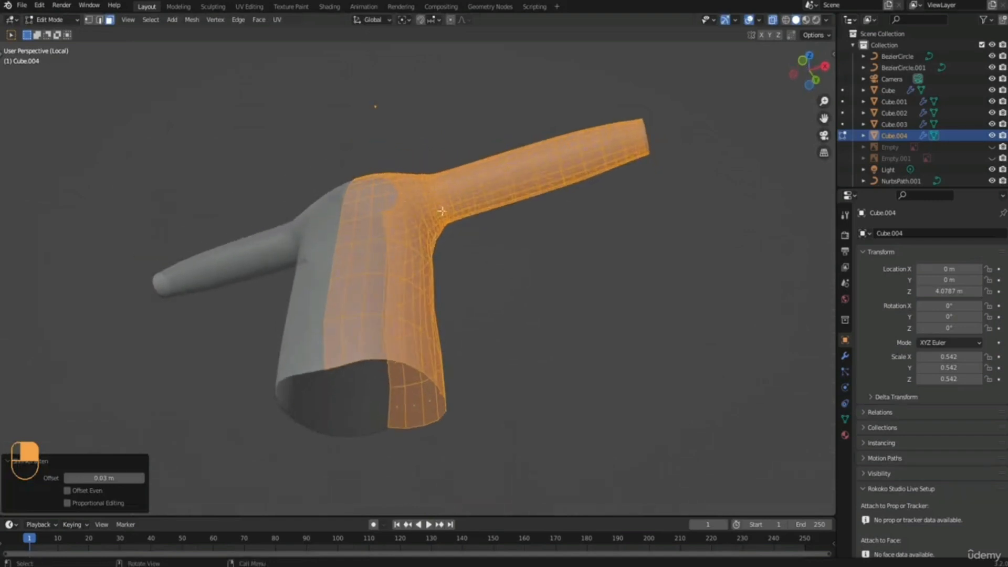
middle_click_drag(442, 211, 464, 256)
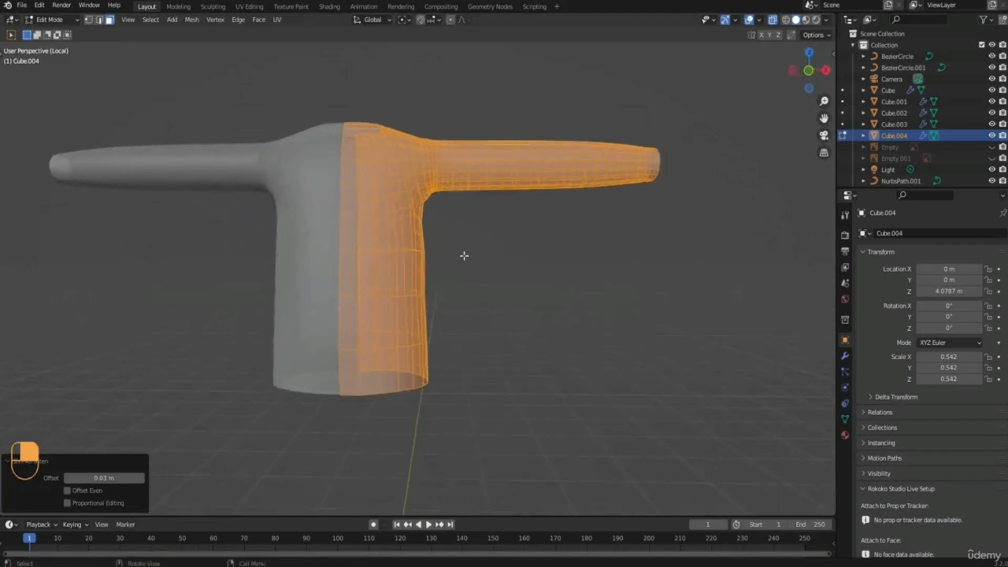
key("KP_Divide")
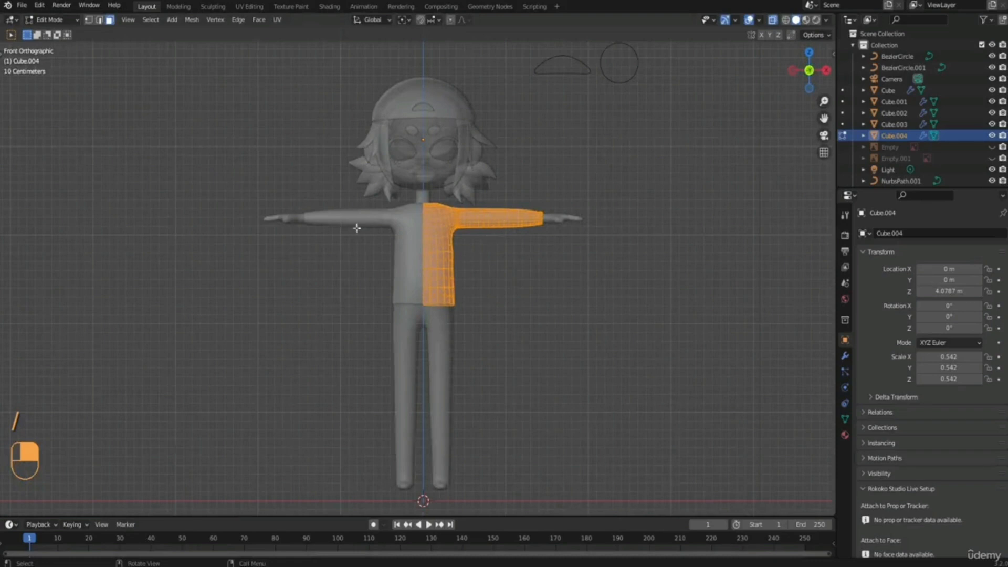
left_click(773, 21)
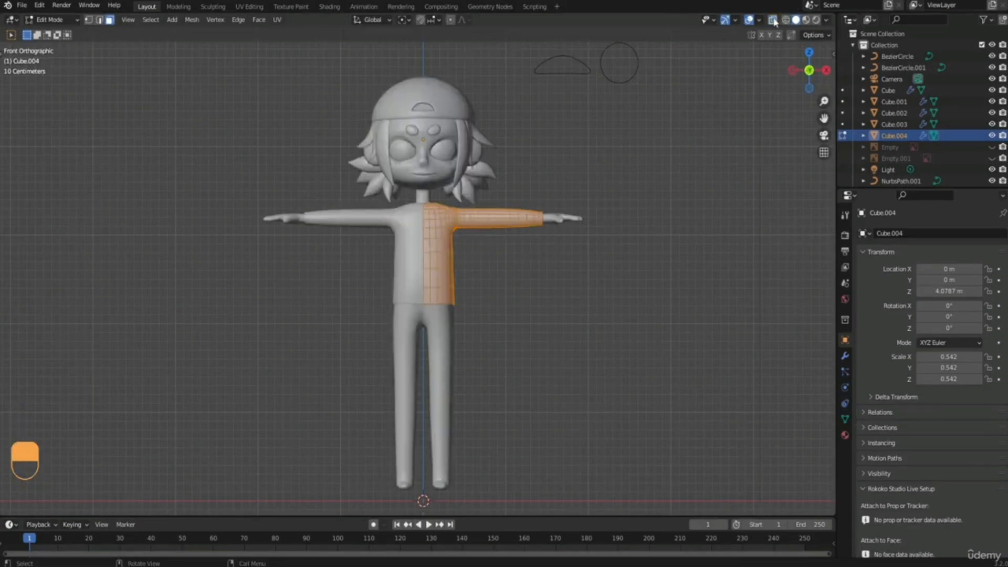
scroll(578, 165, "up", 2)
middle_click_drag(546, 187, 480, 296, "shift")
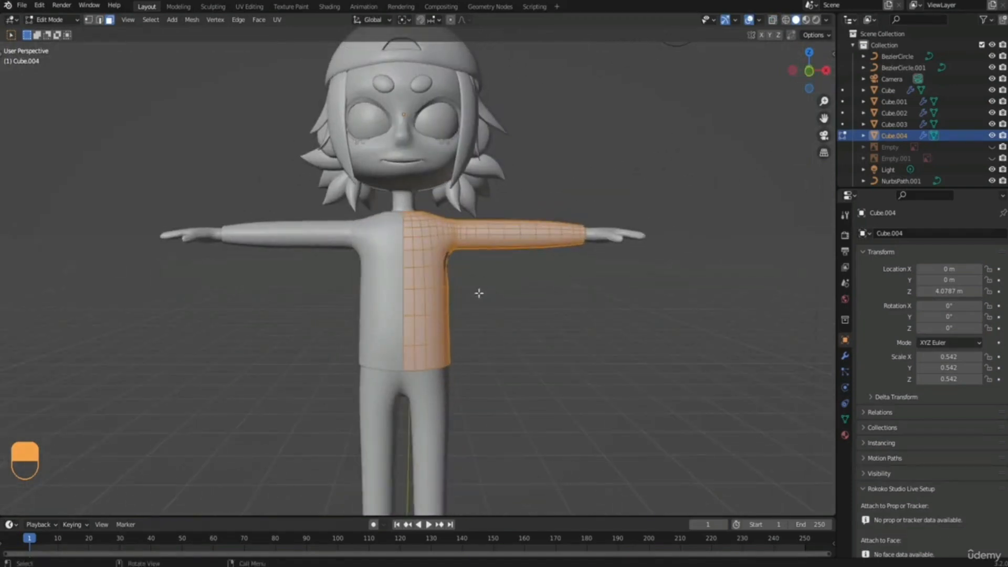
Unhide the front reference image in front view, switch to vertex selection and turn X-ray on.
key("KP_1")
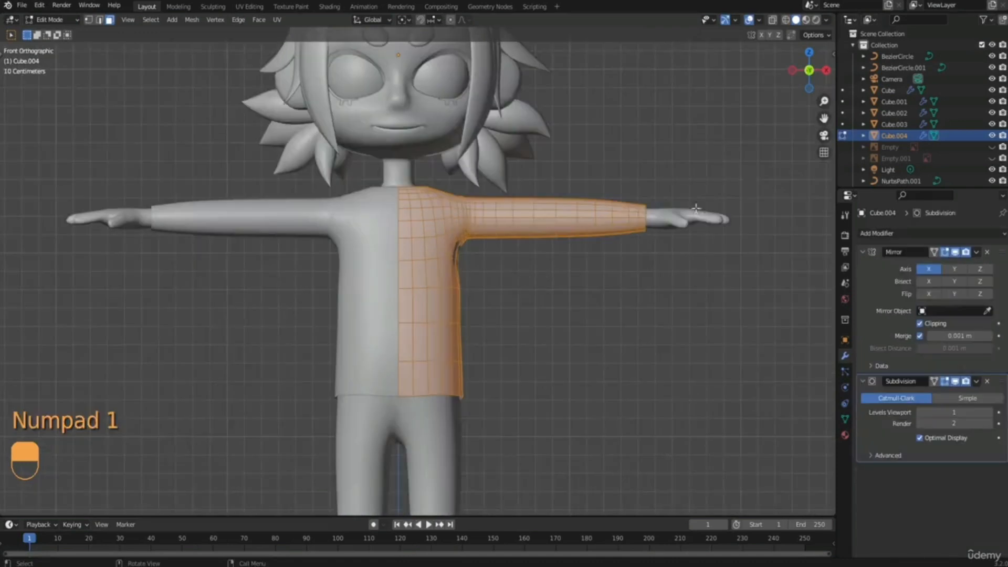
left_click(992, 147)
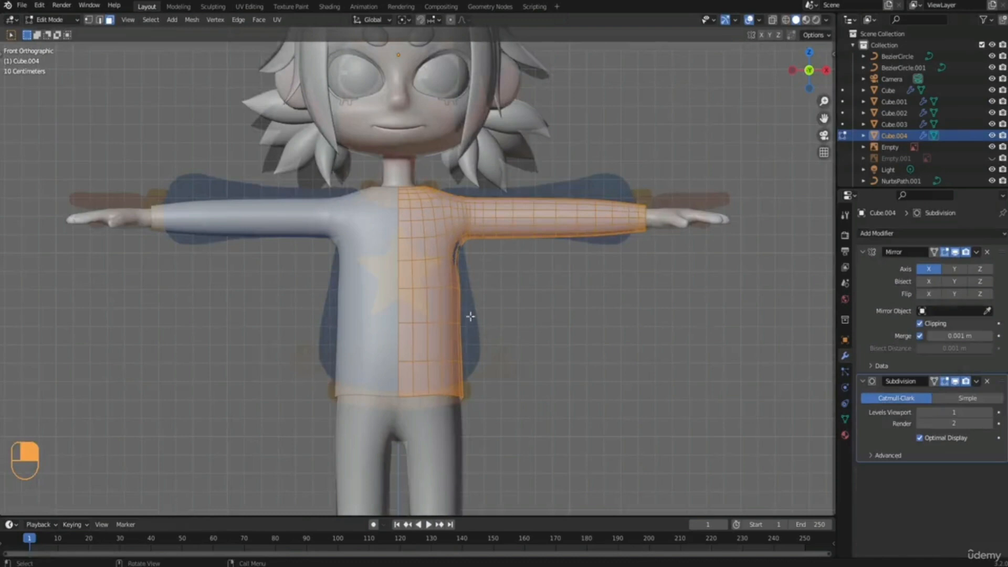
middle_click_drag(487, 348, 459, 323, "shift")
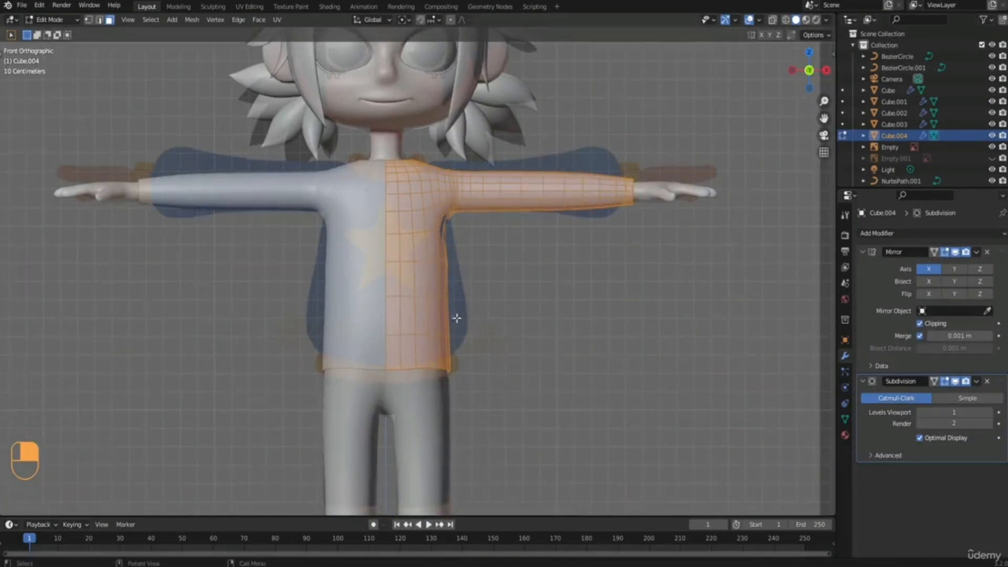
key("1")
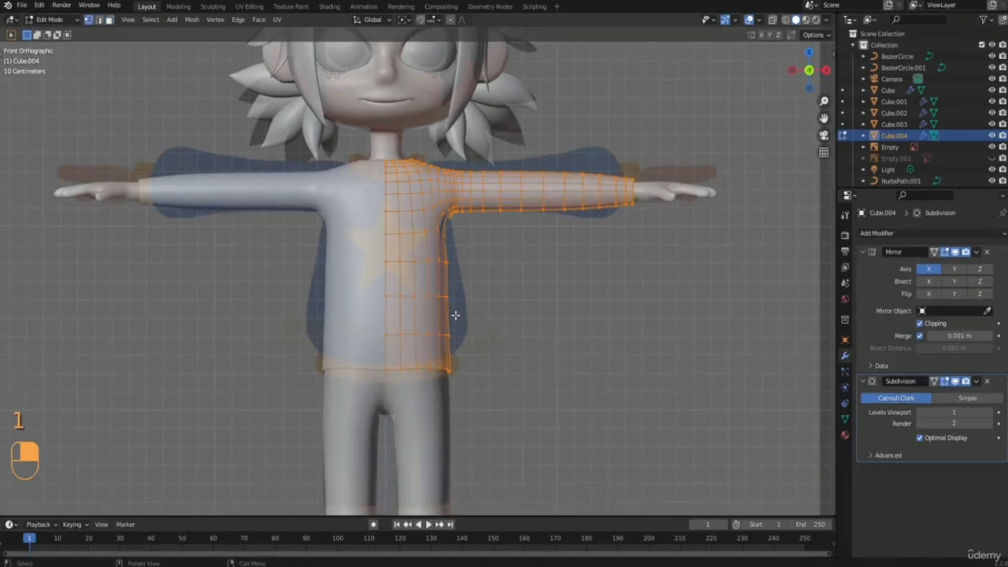
left_click(772, 19)
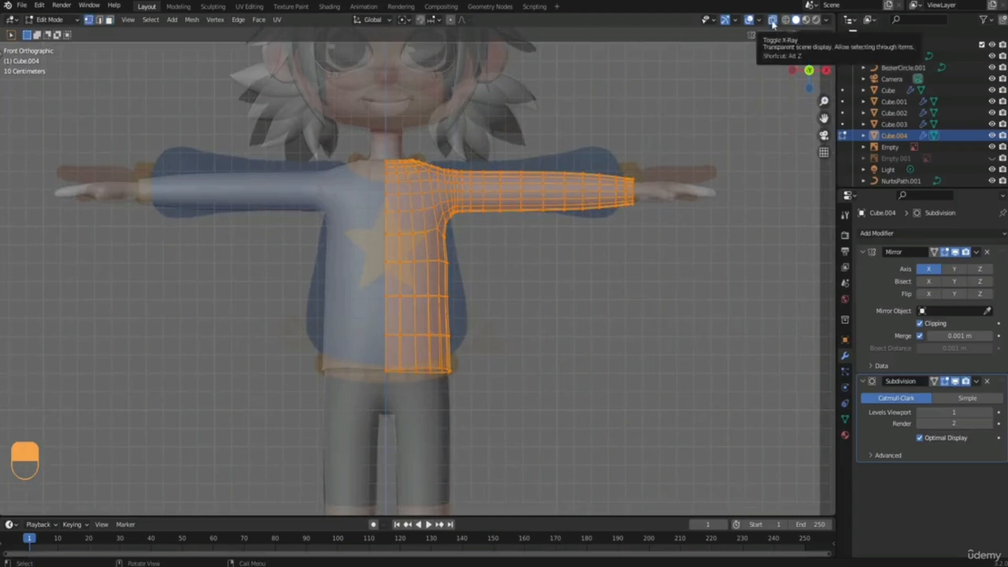
Flatten the shirt's hem row and the row directly above it by scaling each to 0 along Z.
left_click_drag(372, 351, 528, 424)
key("s")
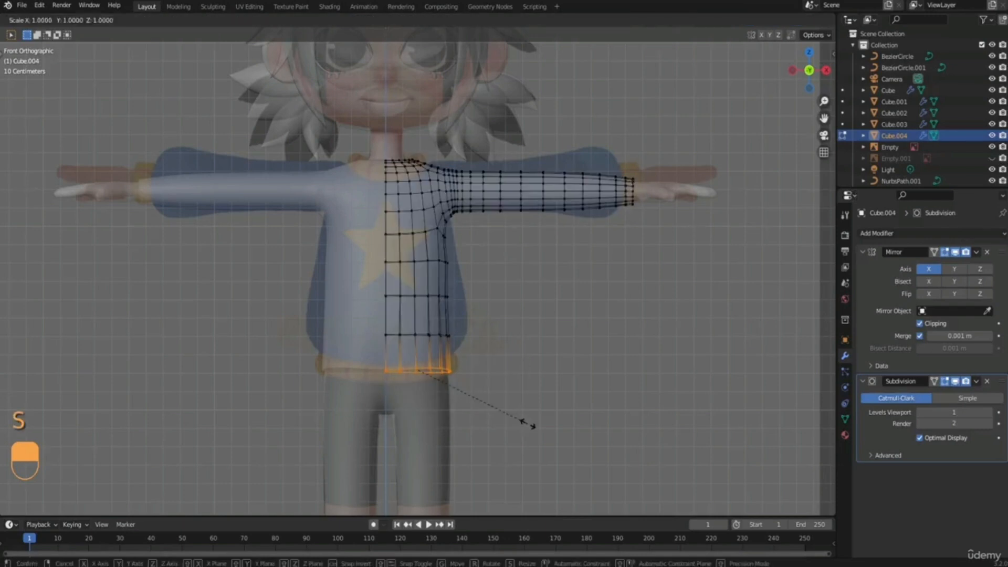
key("z")
key("0")
left_click(527, 424)
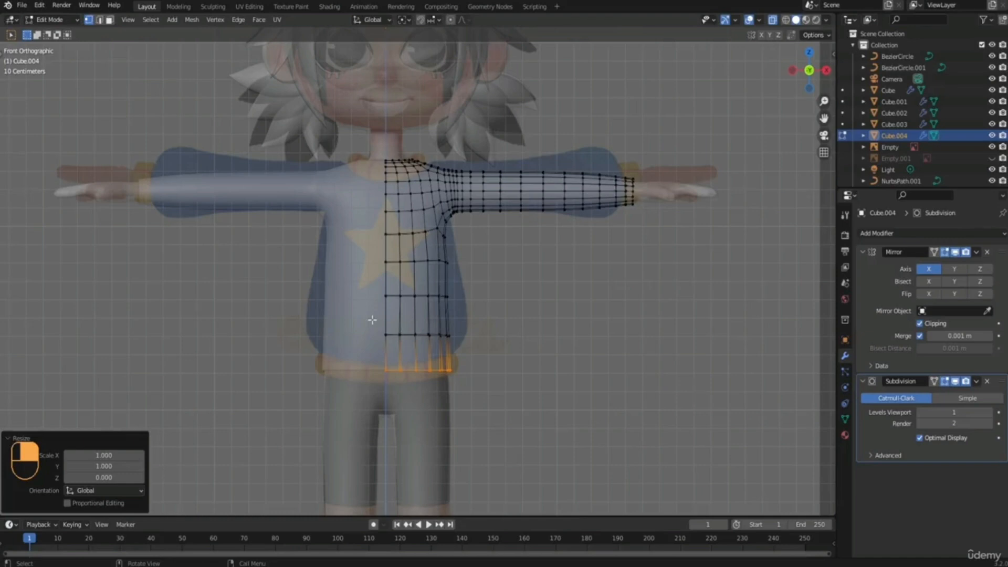
left_click(474, 341, "alt")
key("s")
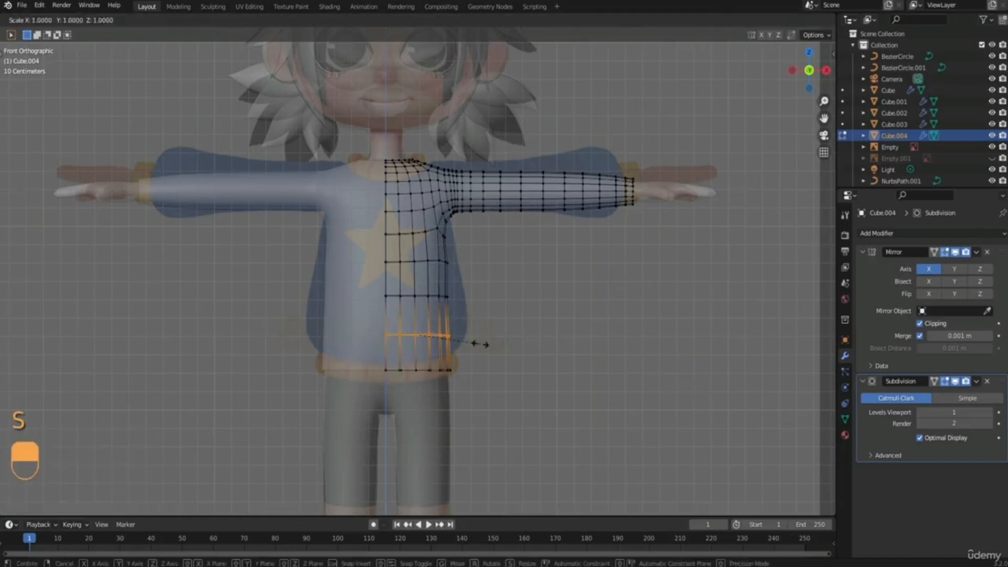
key("z")
key("0")
left_click(479, 345)
Level the third and fourth torso rows above the hem by scaling each to 0 along Z.
left_click(464, 311, "alt")
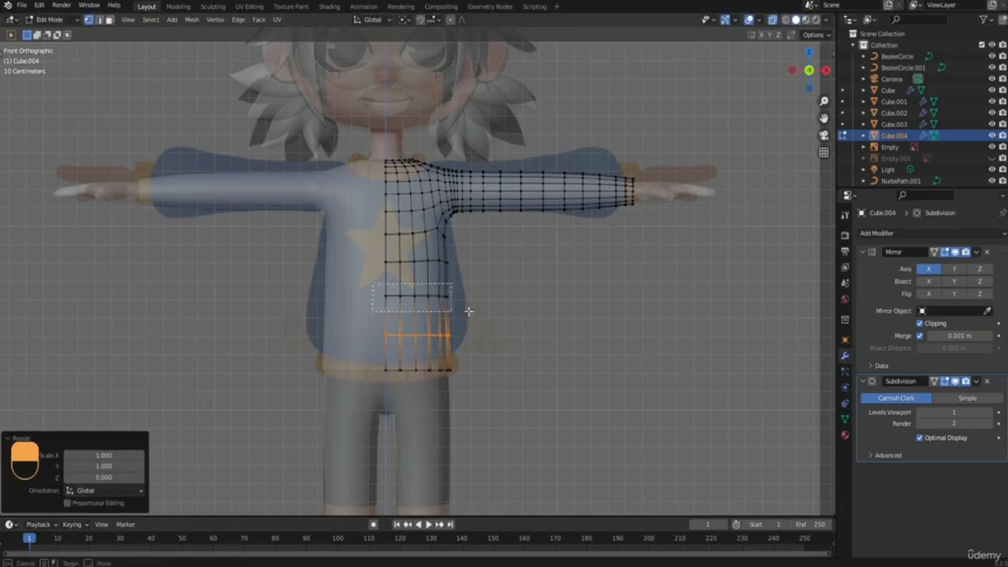
key("s")
key("z")
key("0")
left_click(470, 308)
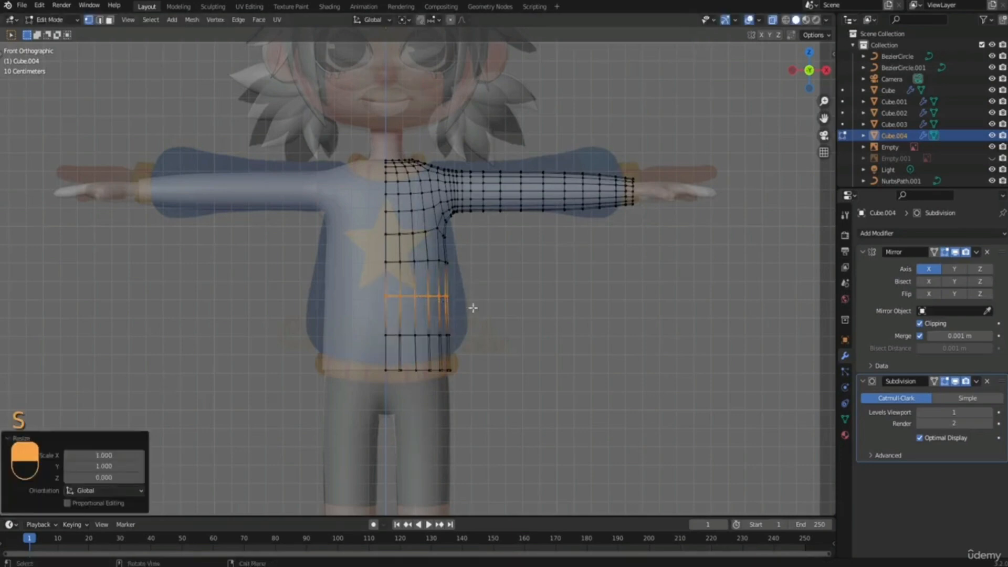
left_click(510, 279, "alt")
key("s")
key("z")
key("0")
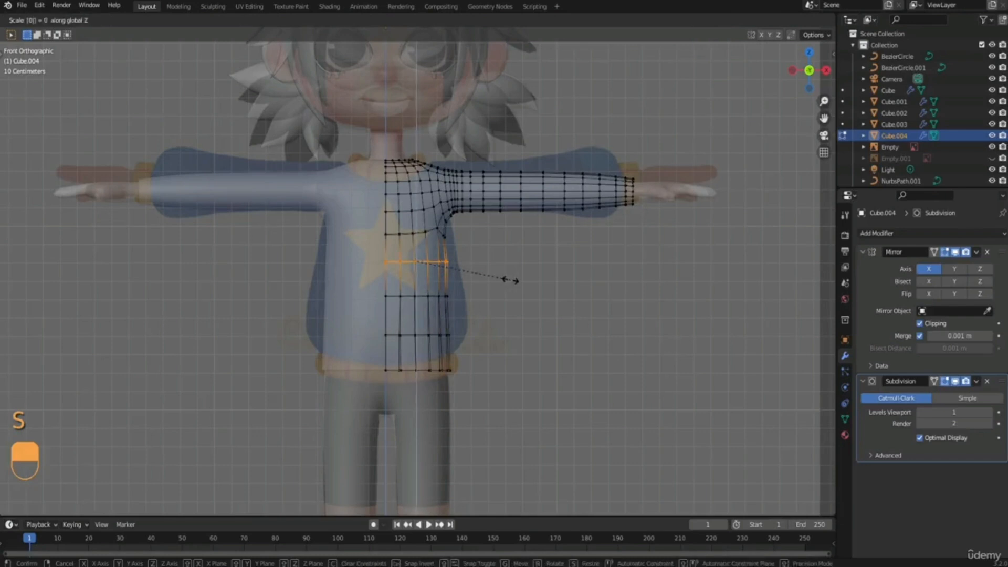
left_click(509, 279)
Raise the hem row about 0.034 m along Z to meet the waistband in the reference.
left_click(464, 362, "alt")
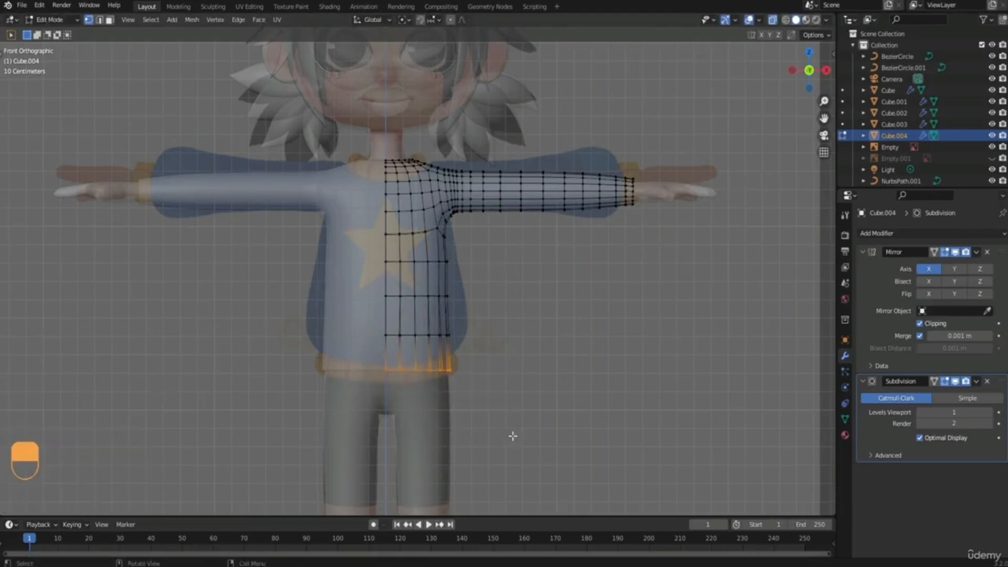
key("g")
key("z")
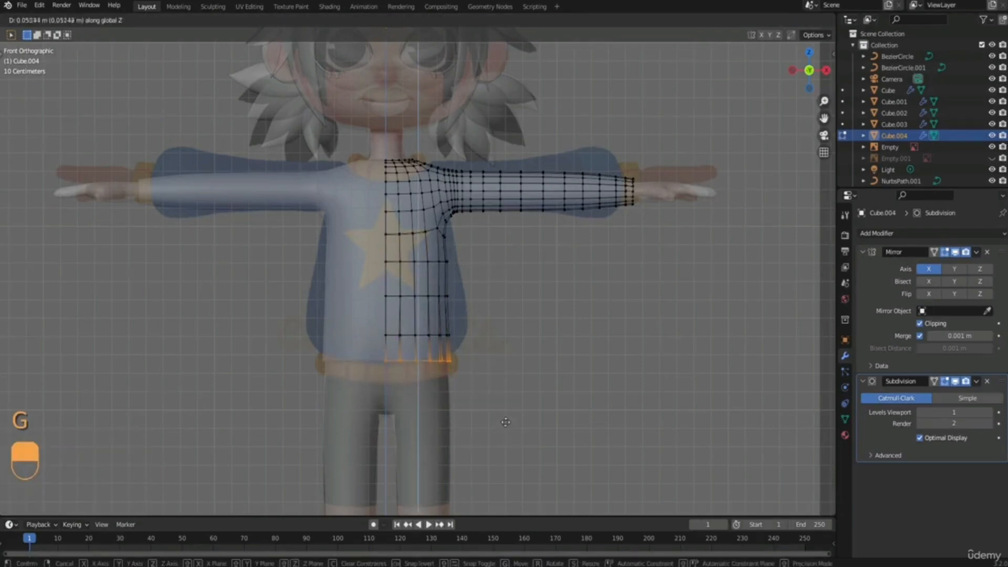
left_click(505, 426)
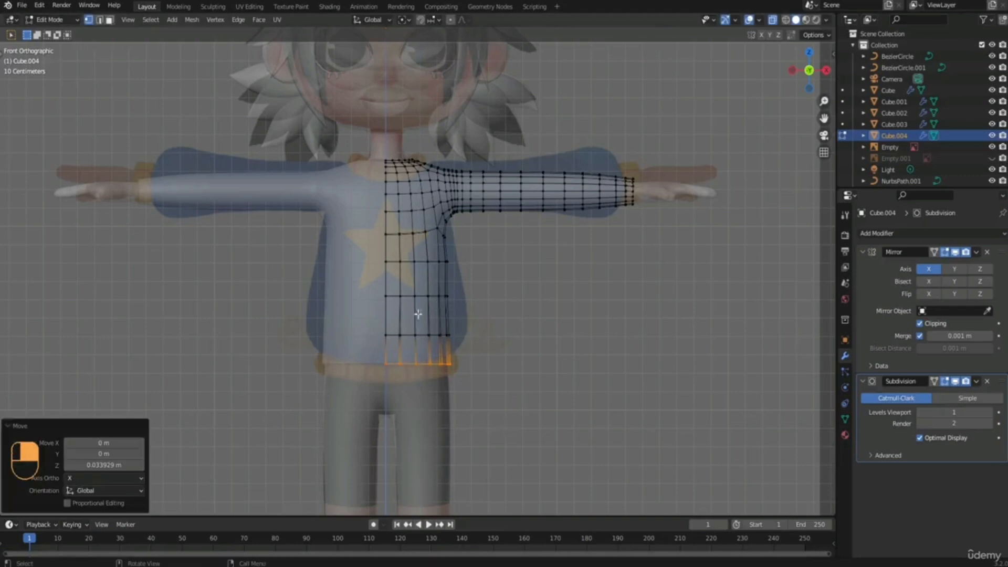
Select the side vertex of the row above the hem and enable Proportional Editing.
scroll(476, 318, "up", 2)
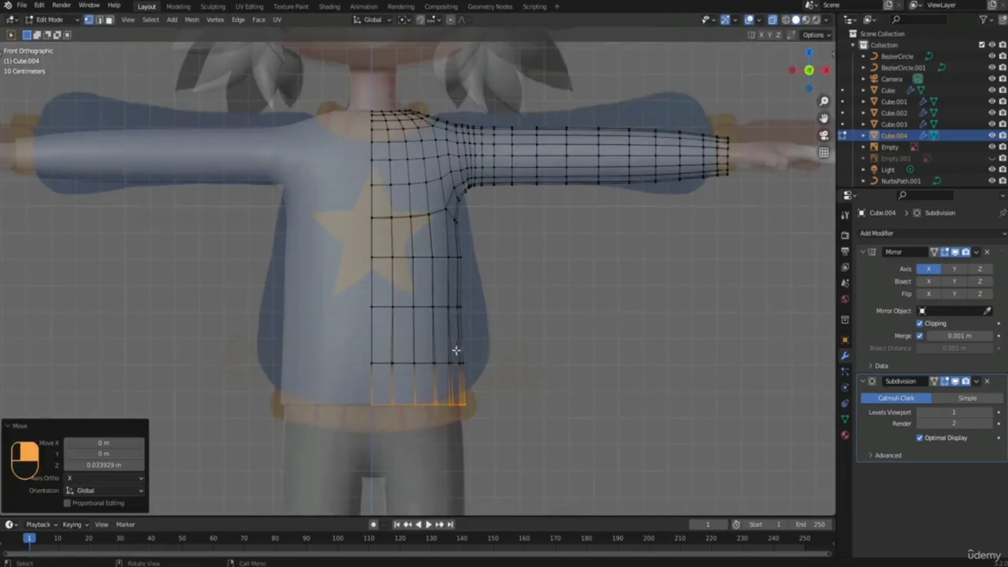
left_click(462, 363)
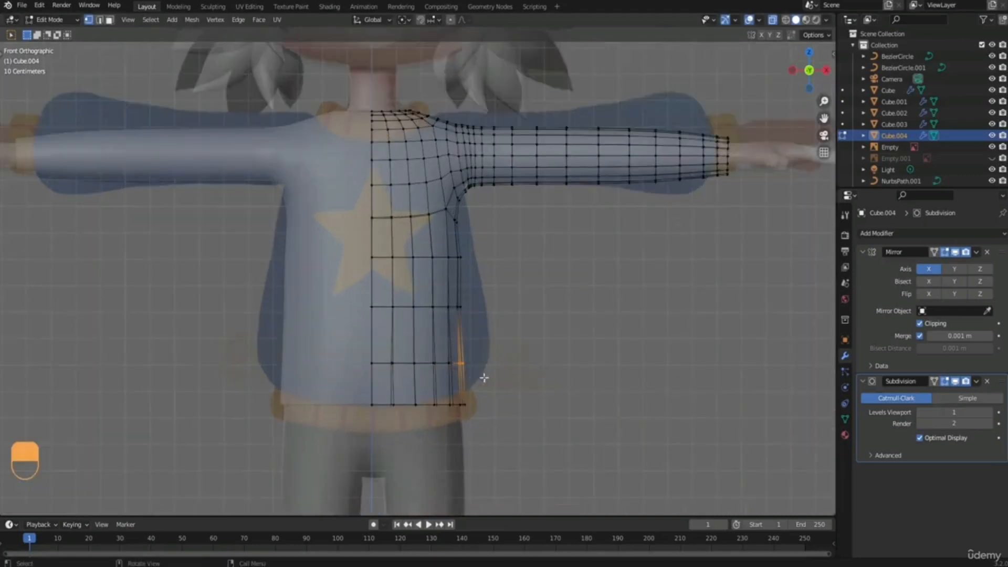
left_click(450, 20)
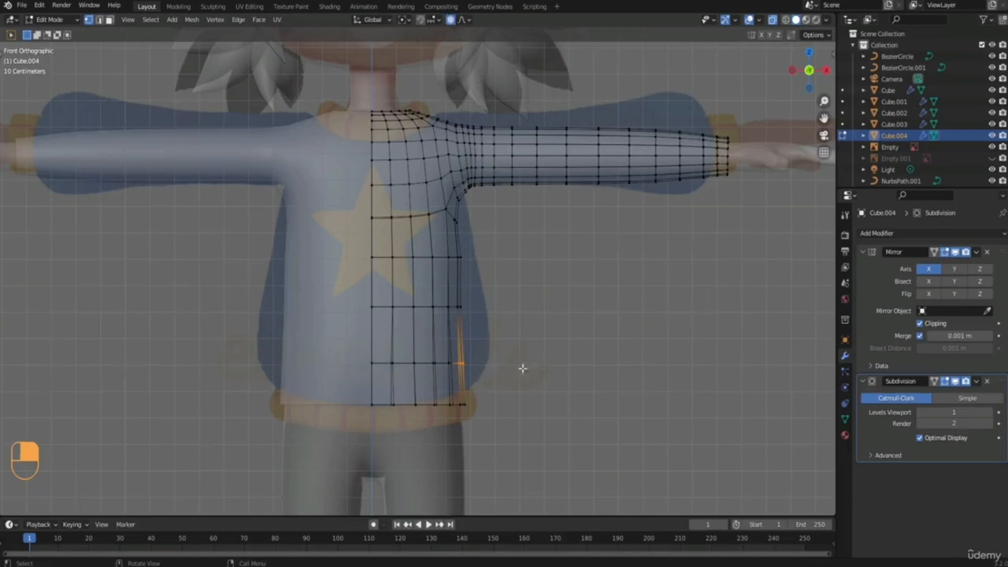
key("g")
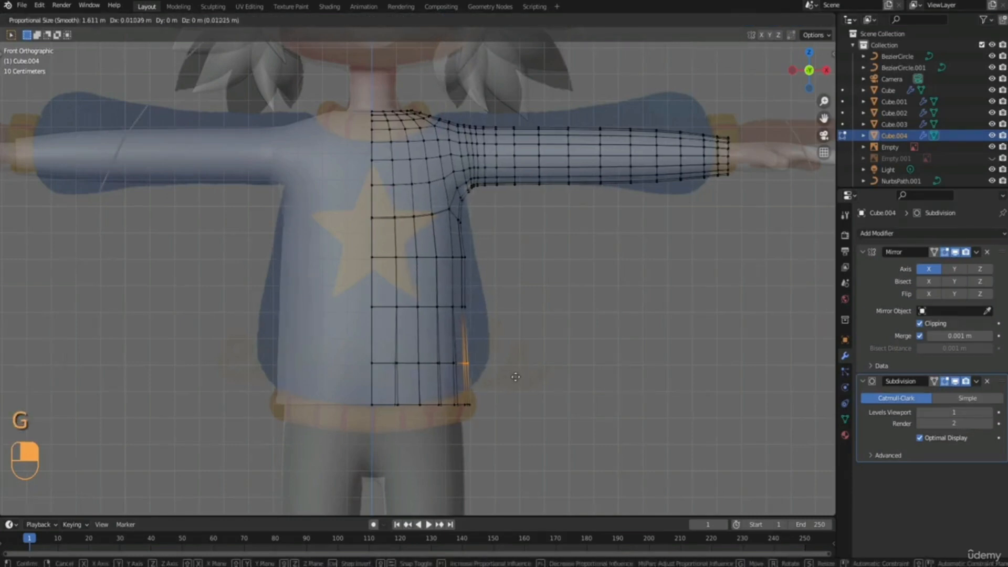
scroll(516, 376, "up", 2)
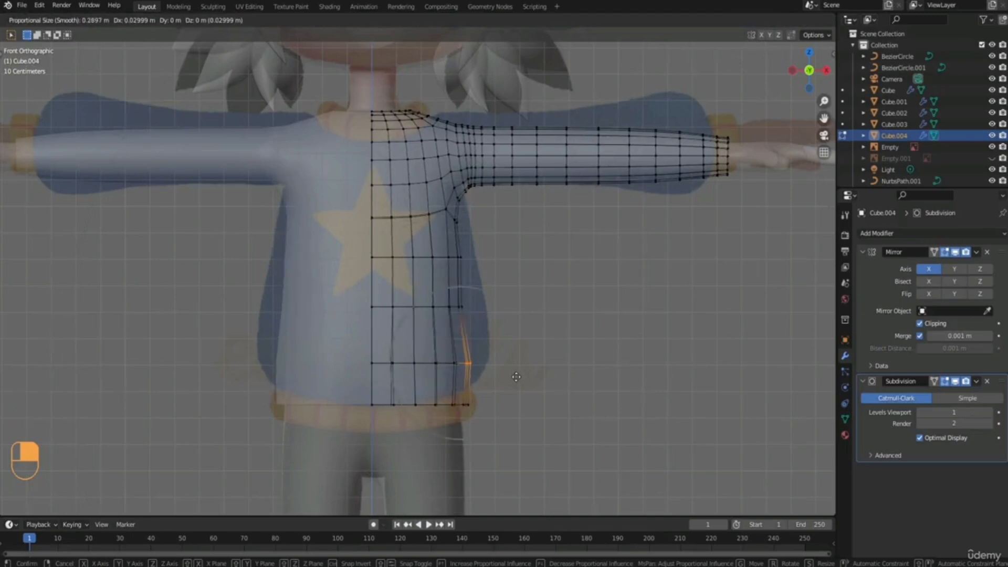
scroll(517, 376, "down", 16)
scroll(514, 395, "down", 12)
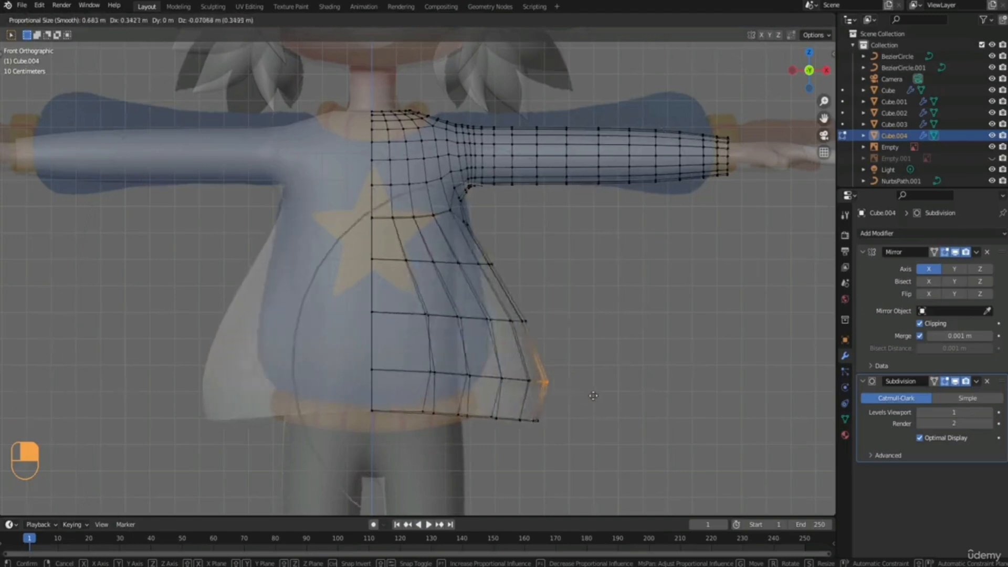
right_click(571, 384)
Move the selected side vertex outward about 0.088 m along X with a proportional size of about 0.386.
key("g")
key("x")
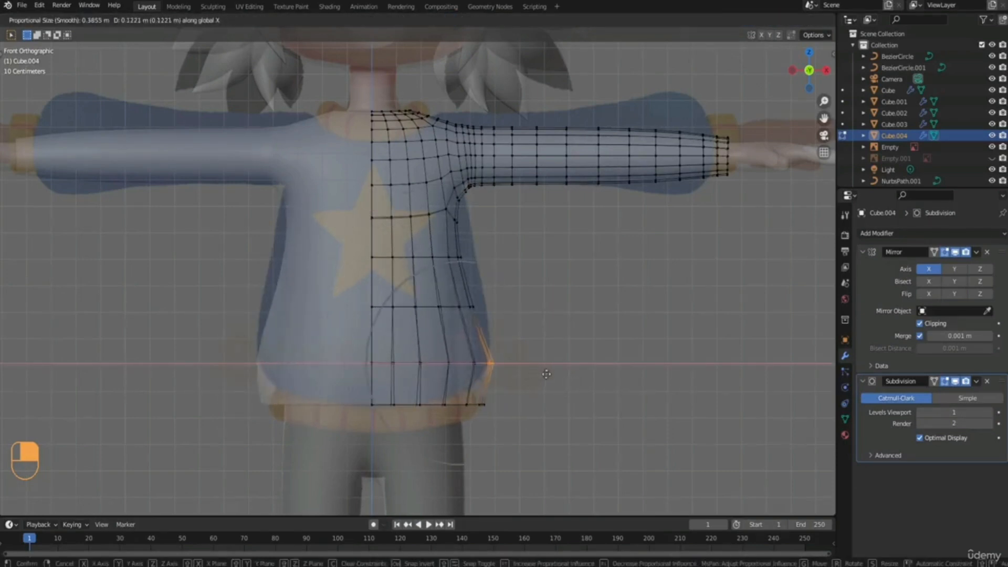
left_click(537, 375)
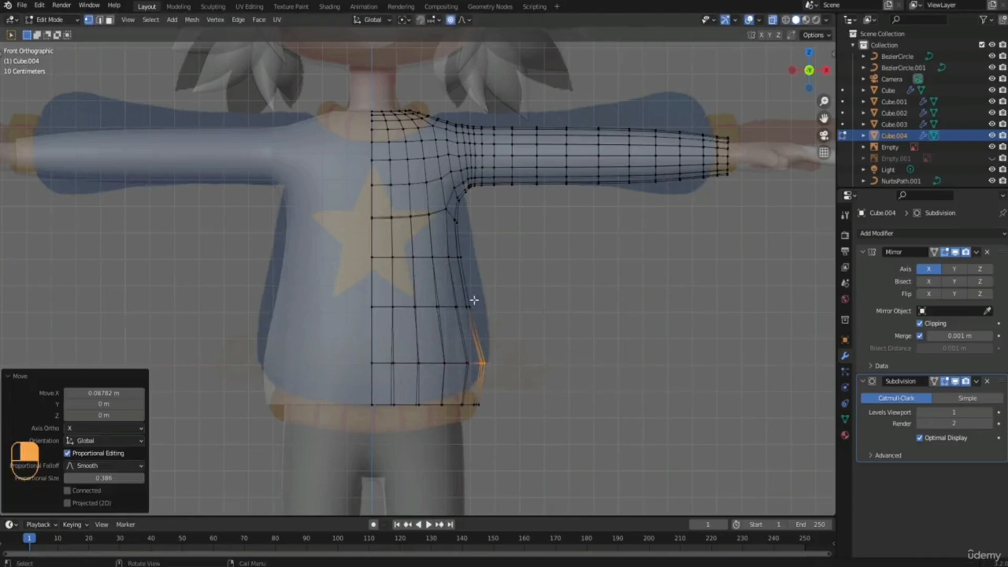
Pull the side vertices of the next two torso rows up outward along X to follow the reference outline.
left_click(481, 309)
key("g")
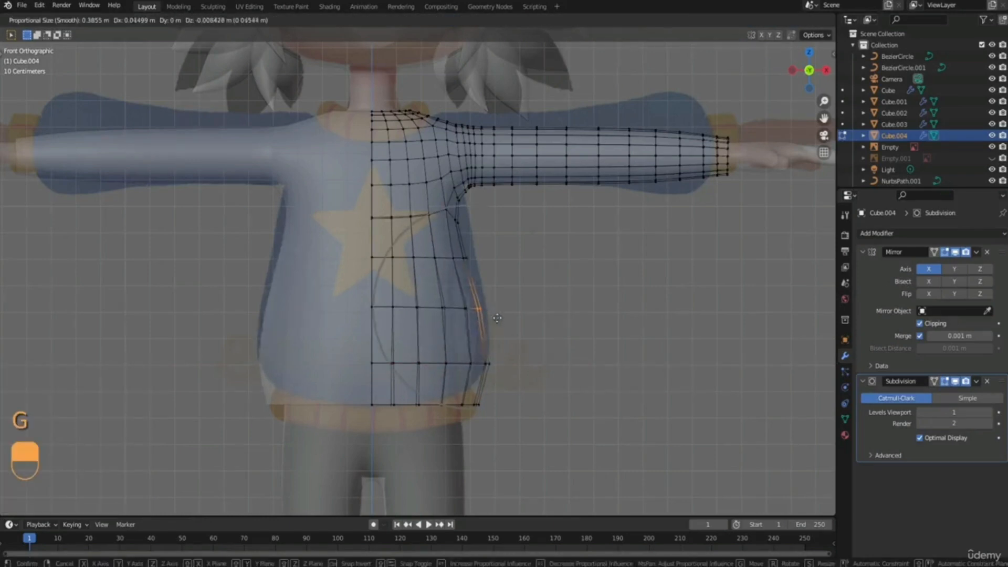
key("x")
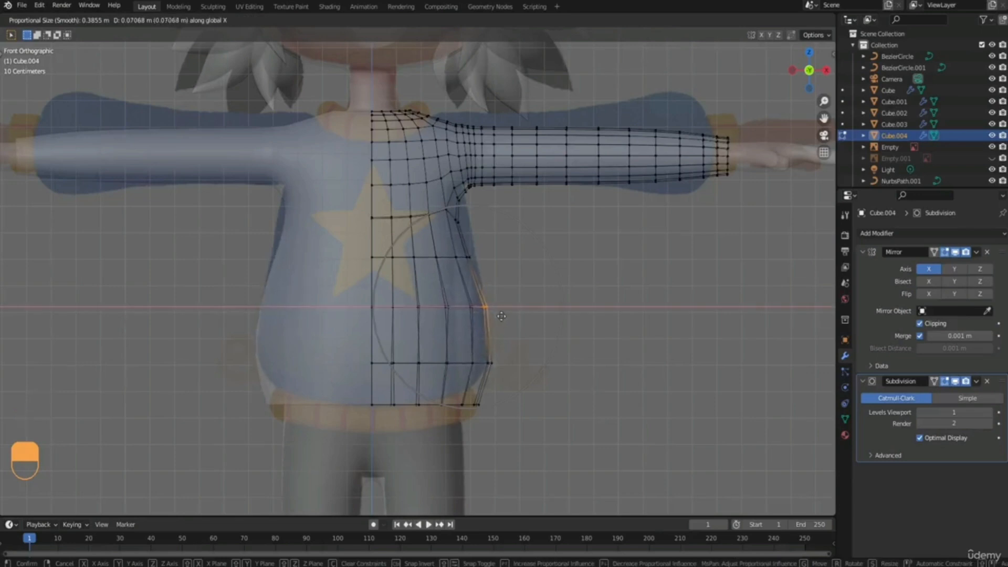
left_click(499, 316)
left_click(467, 256)
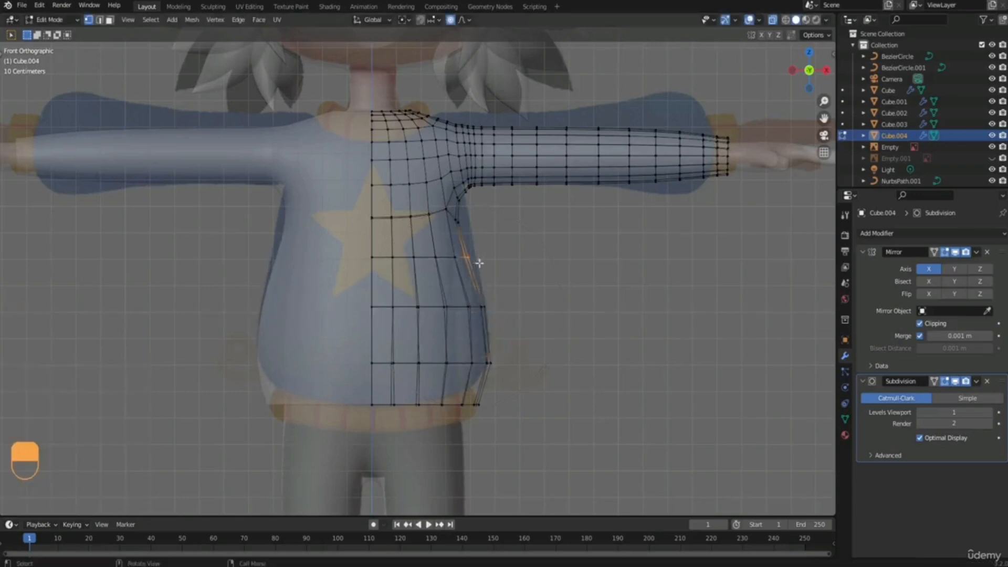
key("g")
key("x")
left_click(485, 263)
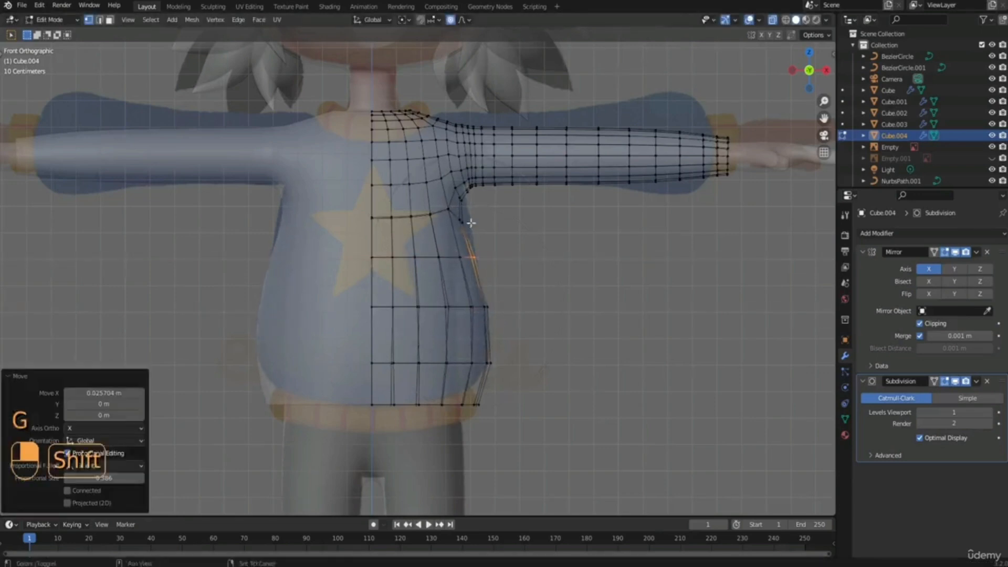
Turn off Proportional Editing and move the side vertices below the armpit outward about 0.02 m along X.
middle_click_drag(466, 224, 454, 319, "shift")
scroll(453, 322, "up", 3)
left_click_drag(466, 326, 494, 364)
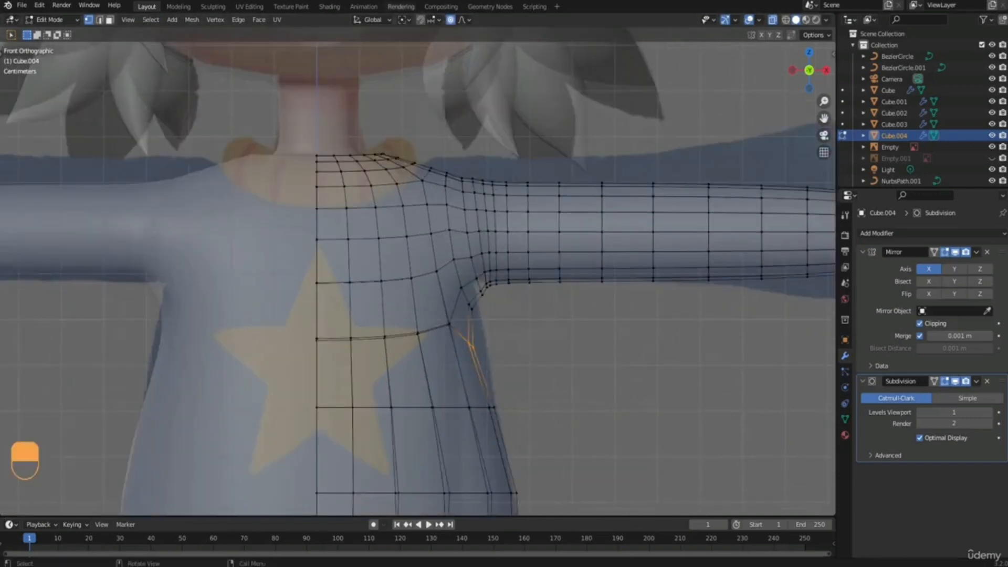
left_click(451, 20)
middle_click_drag(550, 394, 517, 304, "shift")
scroll(503, 297, "up", 2)
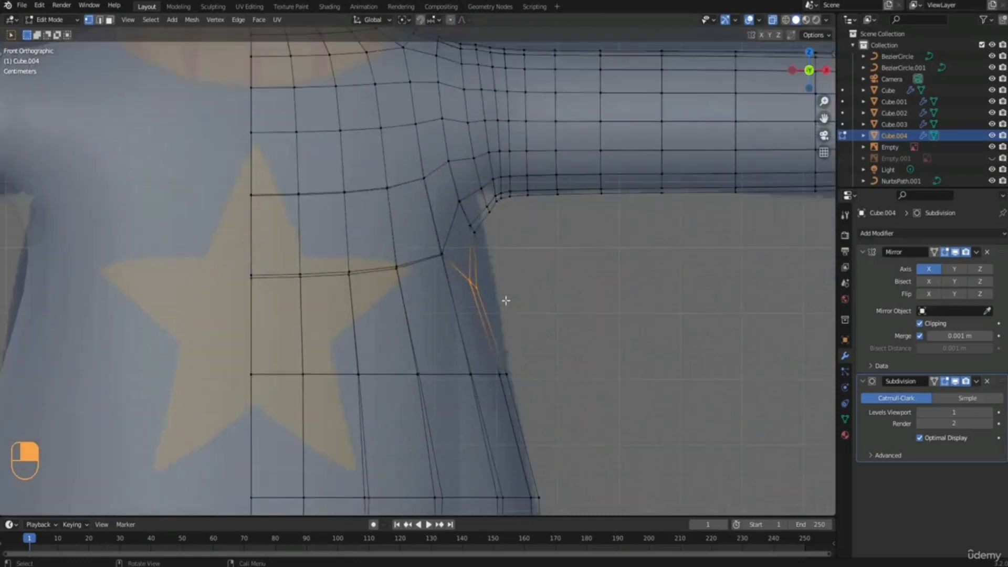
key("g")
key("x")
left_click(517, 300)
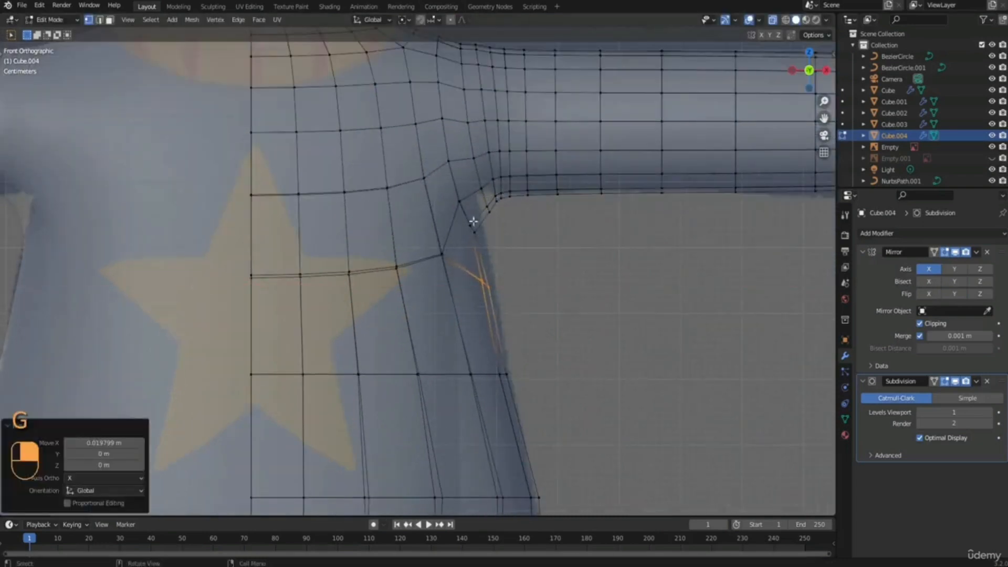
Move the lowest armpit vertices outward about 0.014 m along X.
left_click_drag(465, 219, 480, 237)
key("g")
left_click(491, 239)
Nudge the side vertices of the second row above the hem slightly inward to fit the reference outline.
middle_click_drag(530, 234, 493, 324, "shift")
scroll(488, 231, "down", 1)
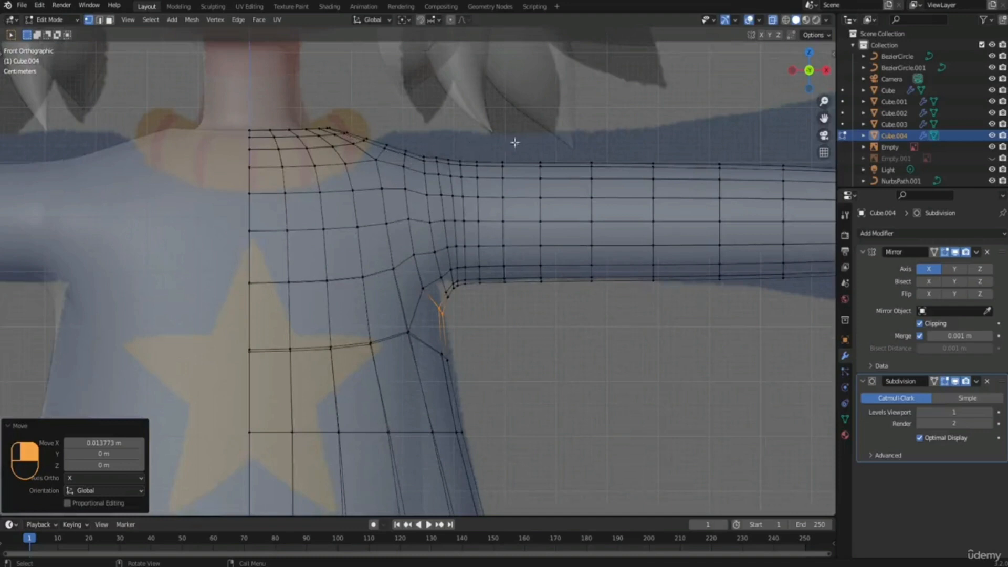
scroll(466, 347, "down", 3)
middle_click_drag(466, 347, 441, 216, "shift")
left_click_drag(437, 236, 465, 261)
key("g")
left_click(462, 259)
Narrow the hem along X by moving its side vertices inward about 0.06 m and its middle vertices about 0.024 m.
left_click_drag(404, 375, 486, 414)
key("g")
key("x")
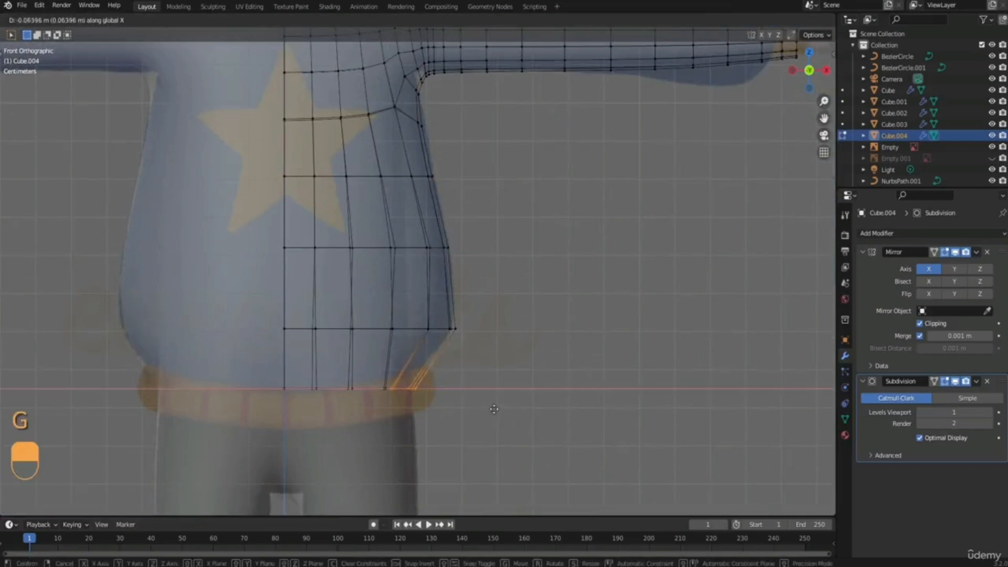
left_click(495, 409)
middle_click_drag(464, 355, 474, 357, "shift")
left_click_drag(314, 401, 403, 411)
key("g")
key("x")
left_click(393, 410)
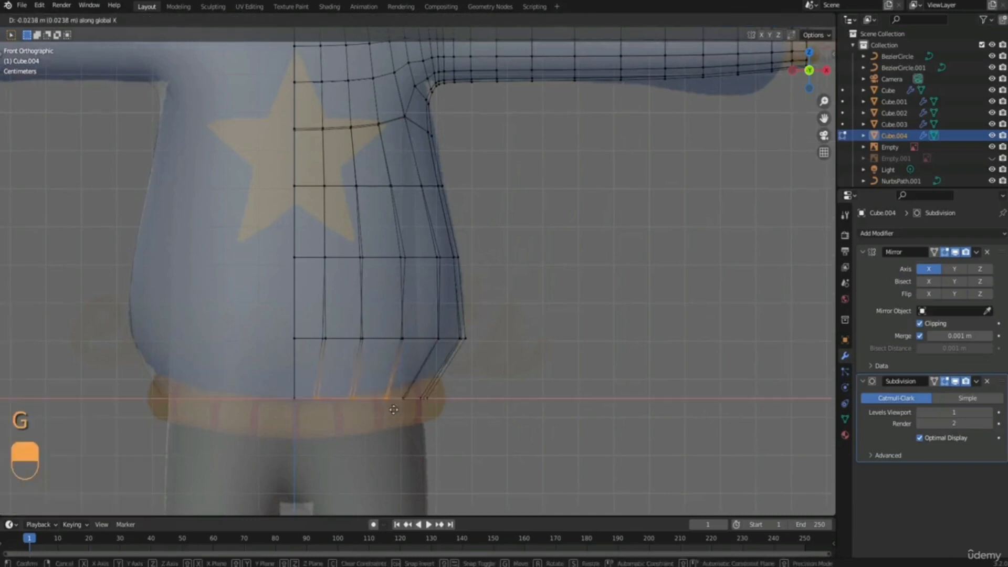
Puff out the sleeve loop near the cuff with Proportional Editing at size 0.239, scaling it by 1.933 and back by 0.931.
scroll(448, 256, "up", 3, "shift")
scroll(448, 256, "up", 3, "shift")
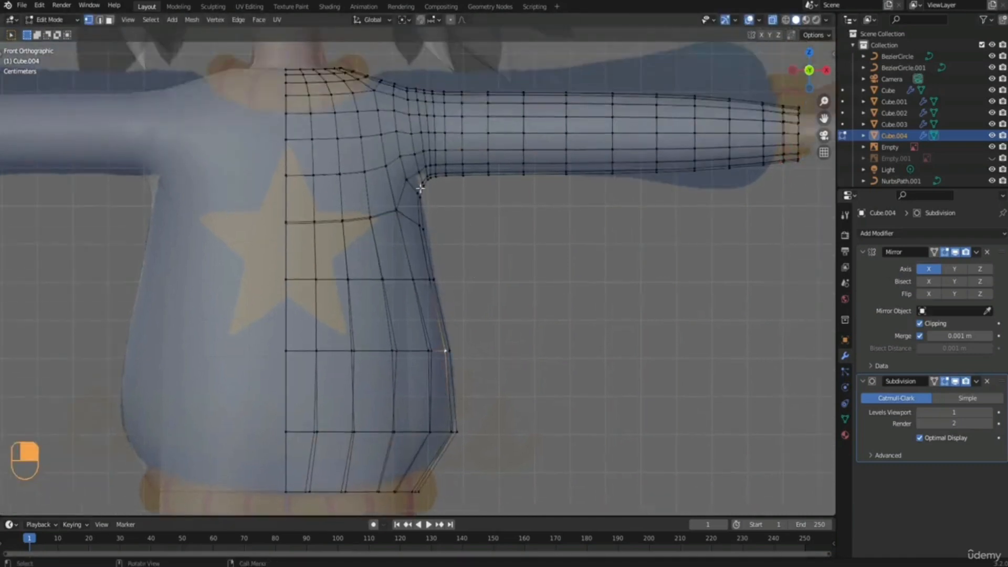
middle_click_drag(503, 203, 300, 332, "shift")
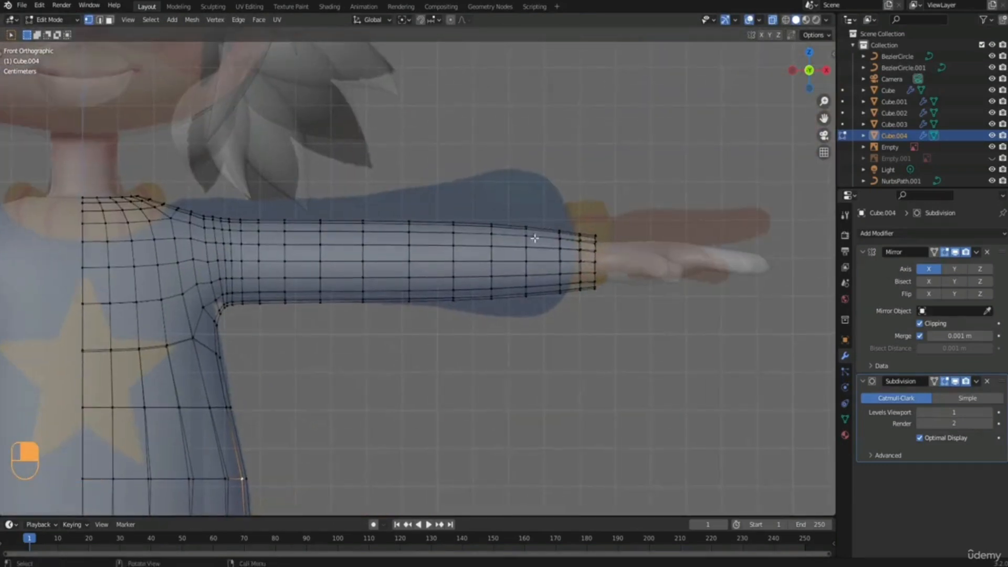
left_click_drag(511, 201, 540, 332)
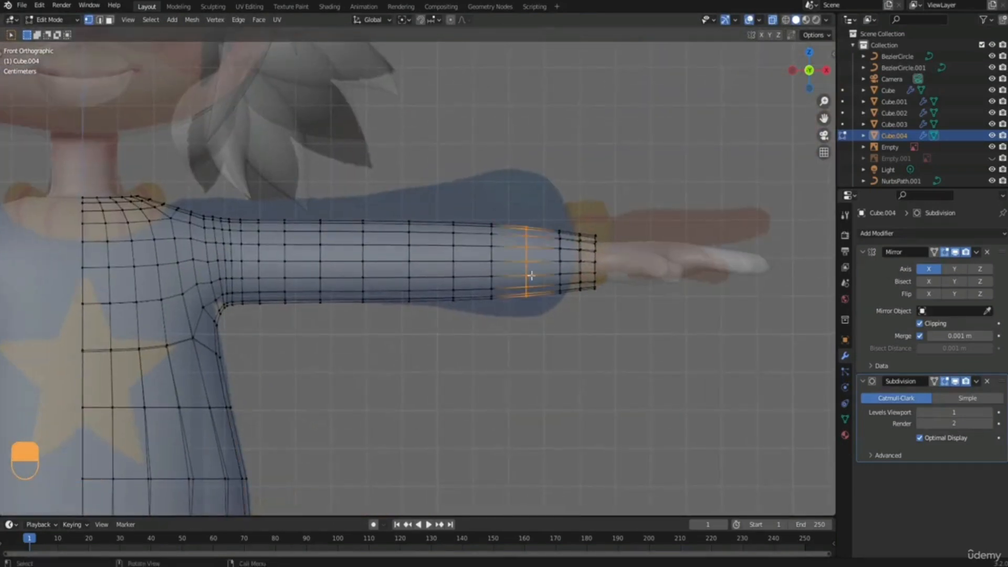
left_click(451, 20)
key("s")
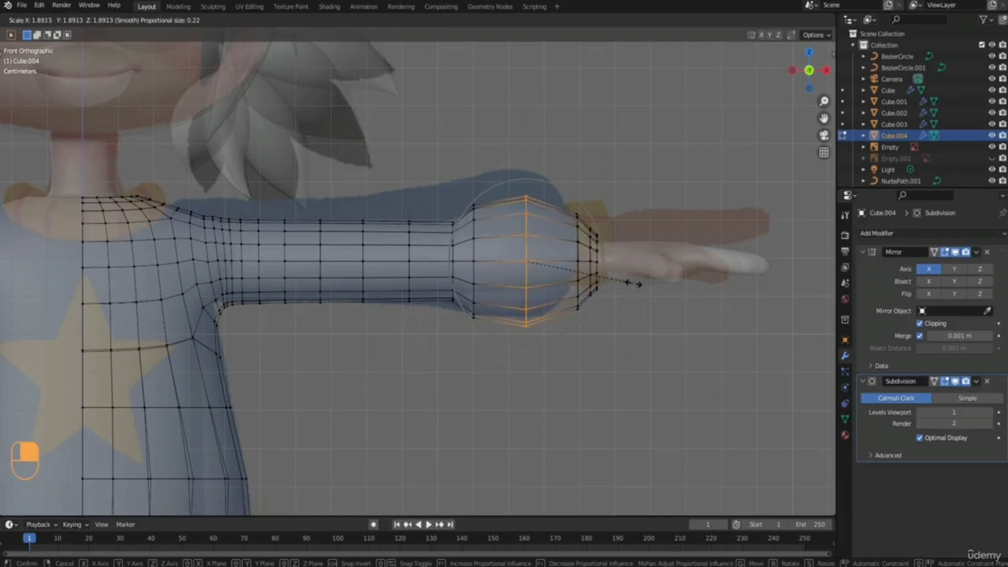
scroll(625, 286, "down", 1)
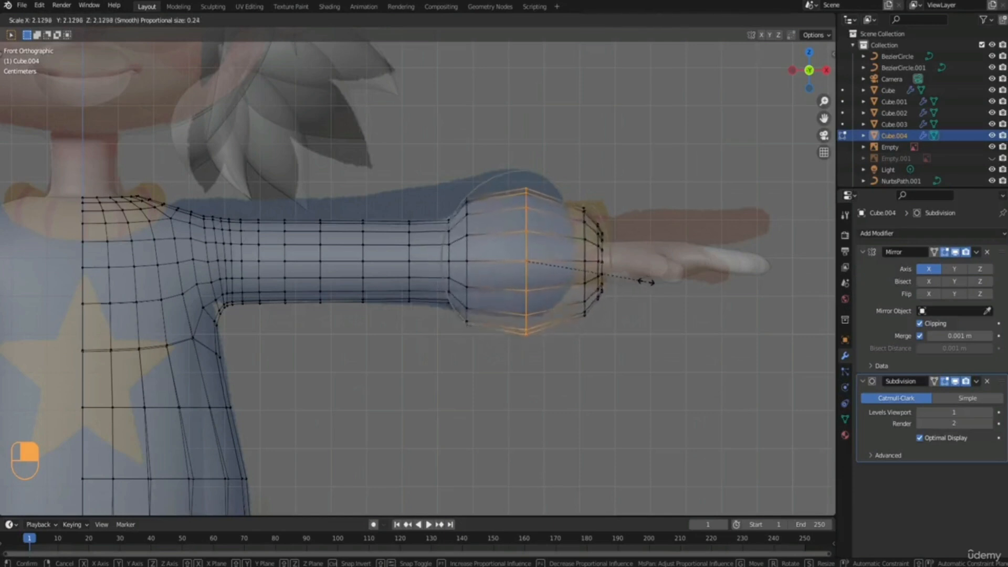
left_click(637, 282)
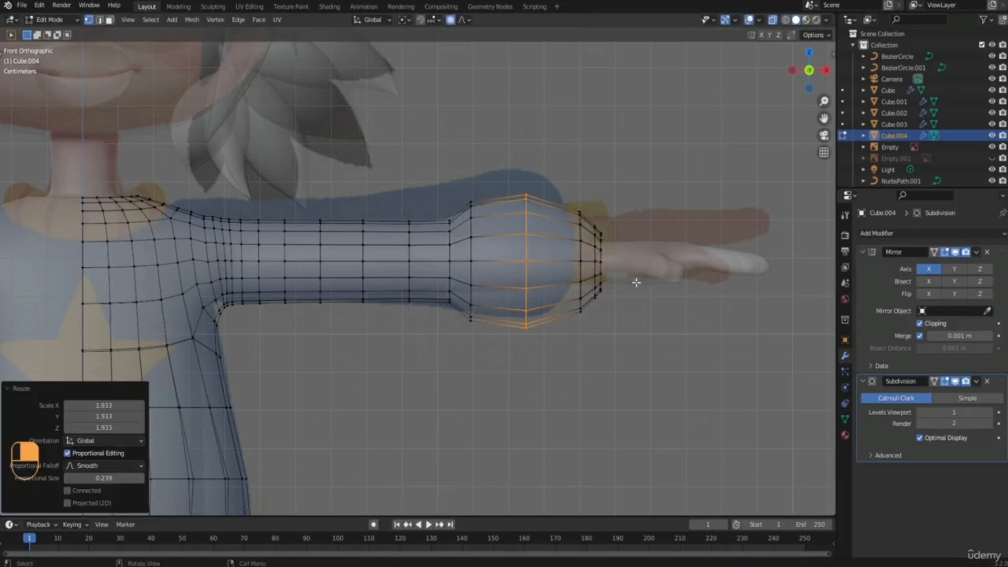
key("s")
left_click(451, 251)
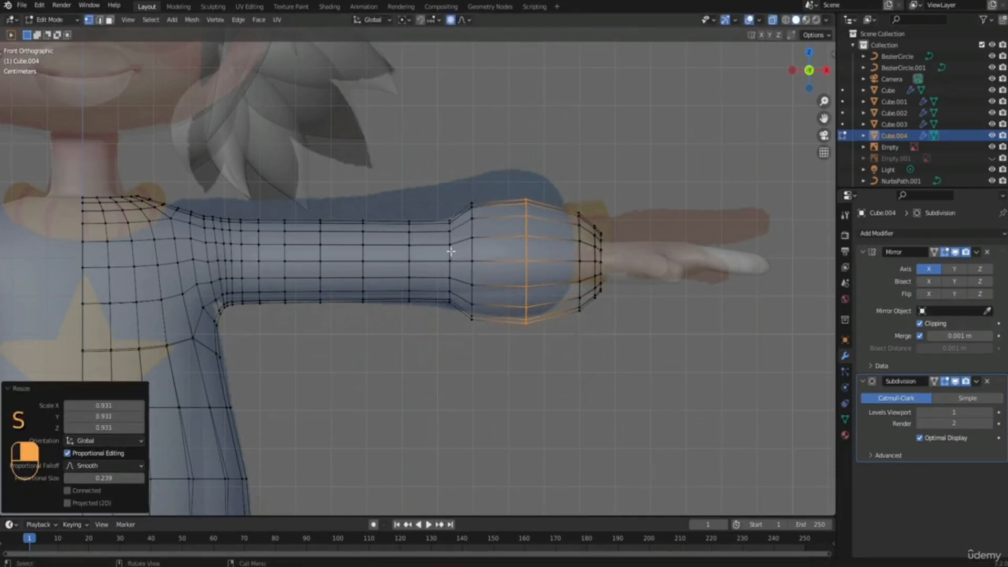
Scale up the sleeve loop on the elbow side of the puff with the proportional influence reduced to 0.18.
left_click(450, 252, "alt")
key("s")
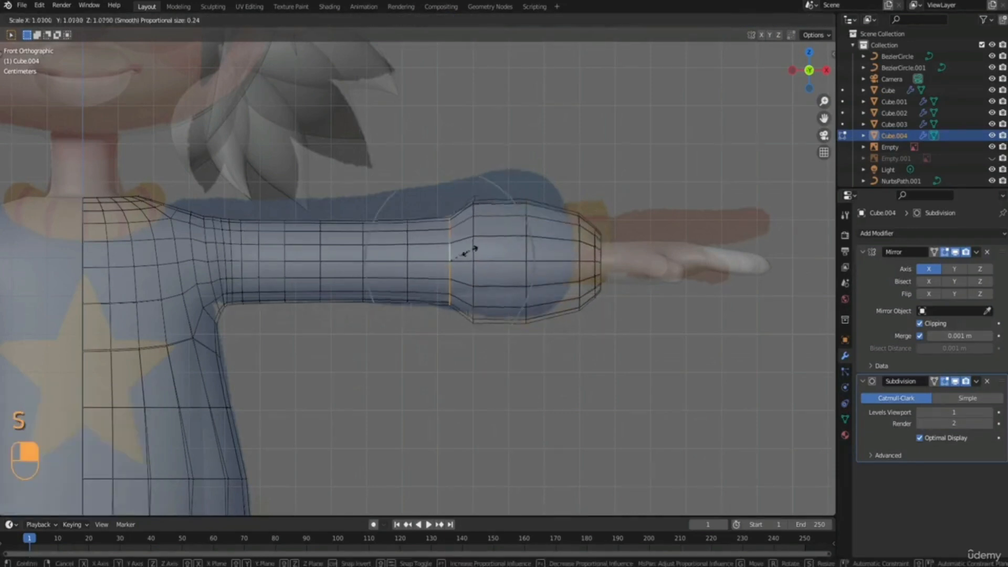
scroll(468, 253, "up", 3)
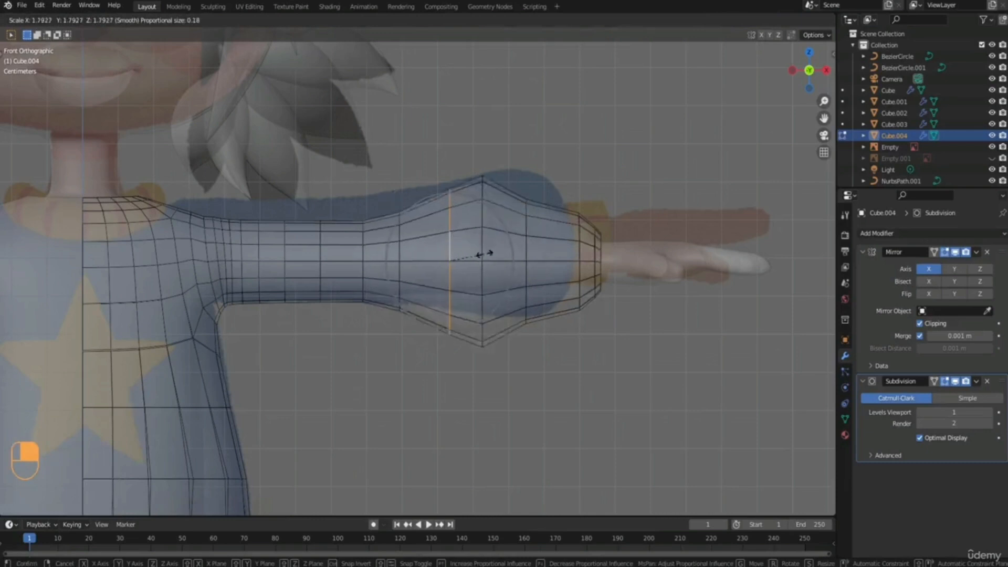
left_click(475, 252)
Even out the puff with Proportional Editing, scaling its cuff-side loop by 1.141 and its elbow-side loop by 0.944.
left_click(527, 220, "alt")
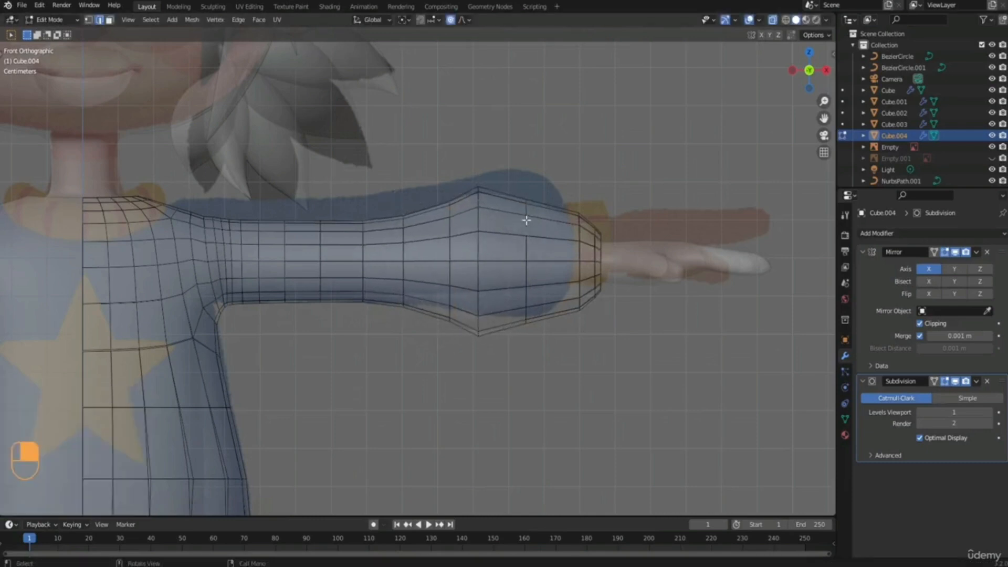
key("s")
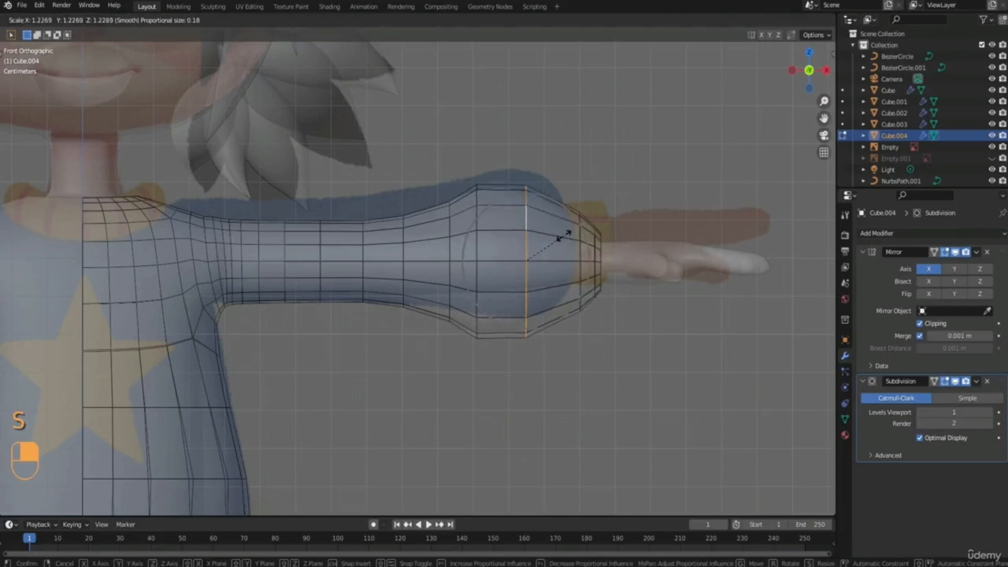
left_click(549, 232)
middle_click_drag(509, 246, 514, 270, "shift")
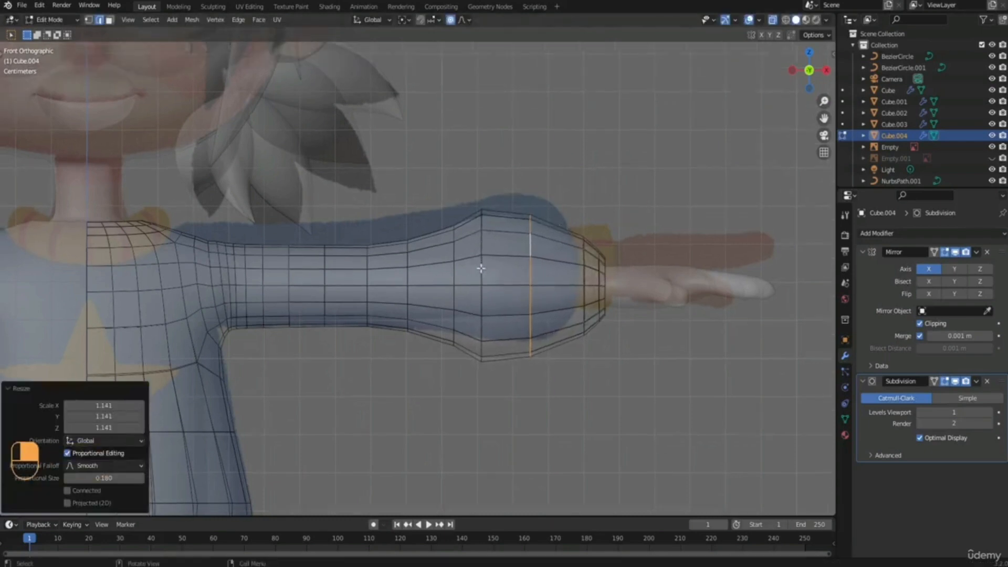
left_click(480, 268, "alt")
key("s")
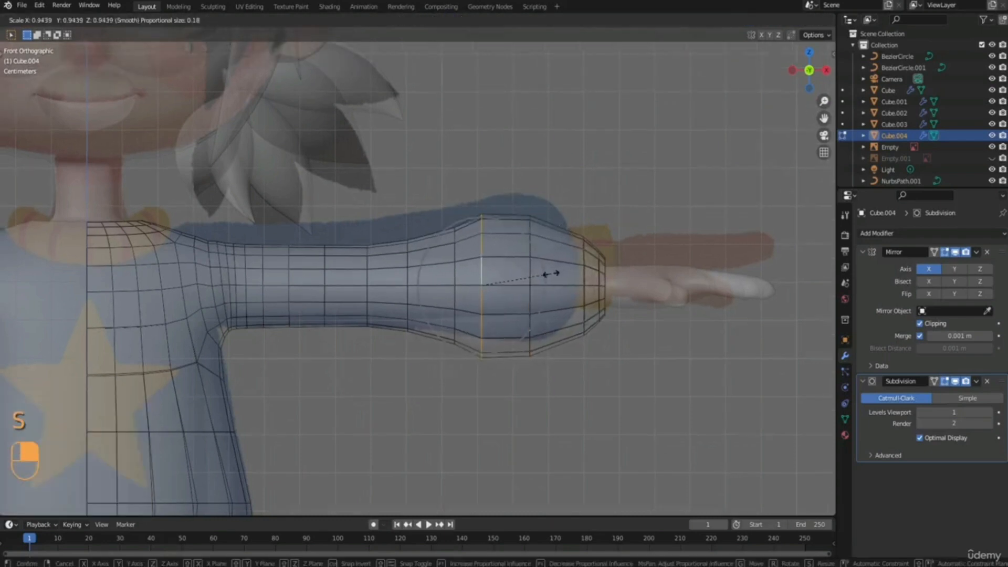
left_click(550, 274)
scroll(548, 274, "down", 1)
scroll(543, 274, "up", 1)
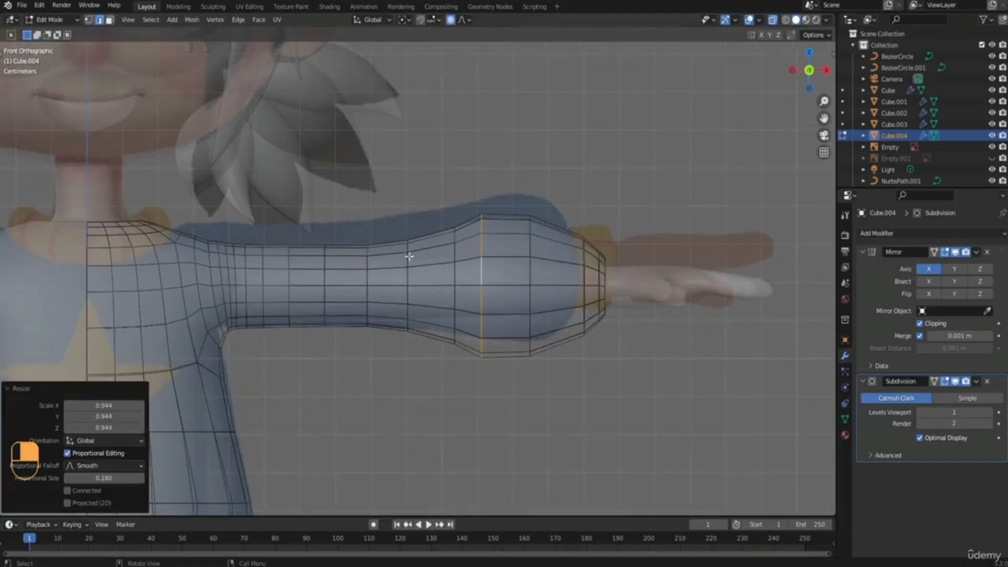
Scale the three mid-sleeve loops together by 1.152 with Proportional Editing at size 0.18.
left_click(407, 260, "alt")
left_click(367, 263, "alt+shift")
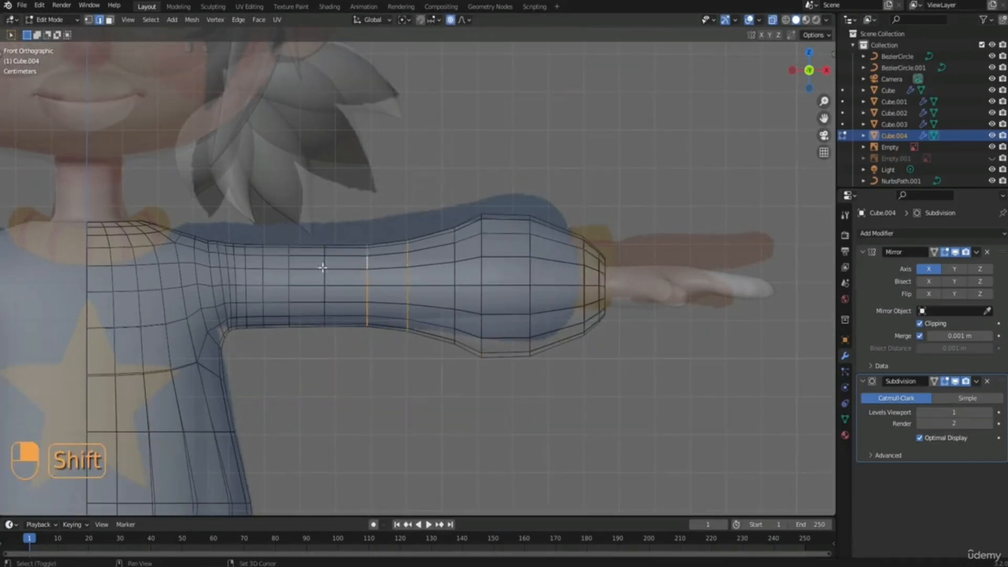
left_click(325, 262, "alt+shift")
key("s")
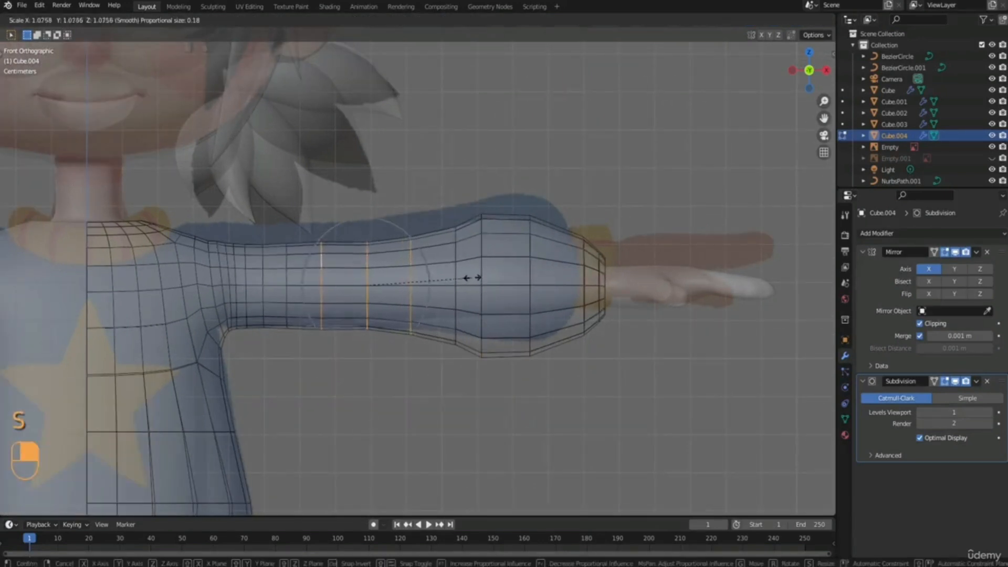
left_click(480, 275)
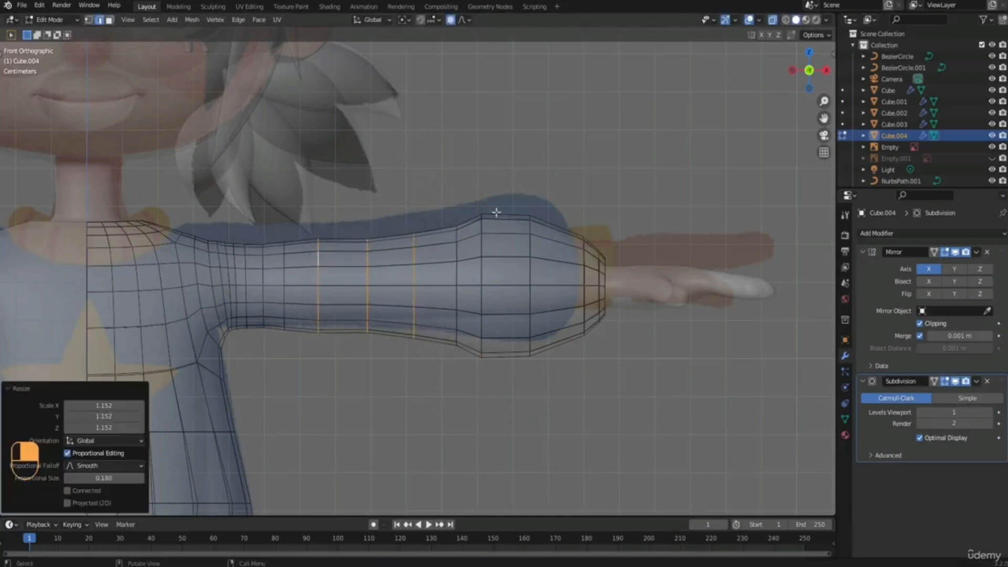
With Proportional Editing off, scale the sleeve loop just before the puff by about 1.094.
left_click(458, 243, "alt")
key("s")
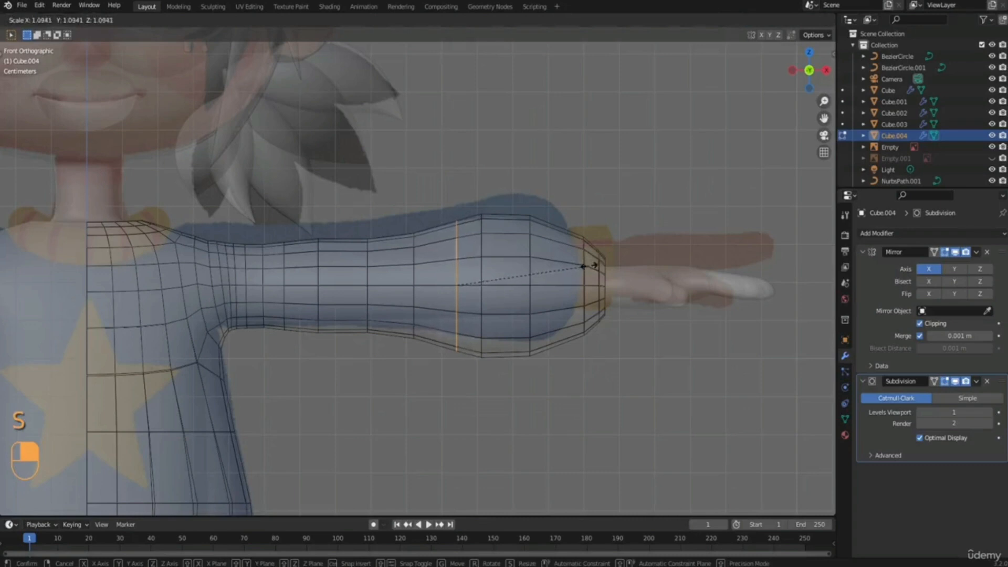
left_click(588, 265)
Move the puff's two widest loops toward the cuff along X, about 0.033 m and 0.025 m.
left_click(481, 244, "alt")
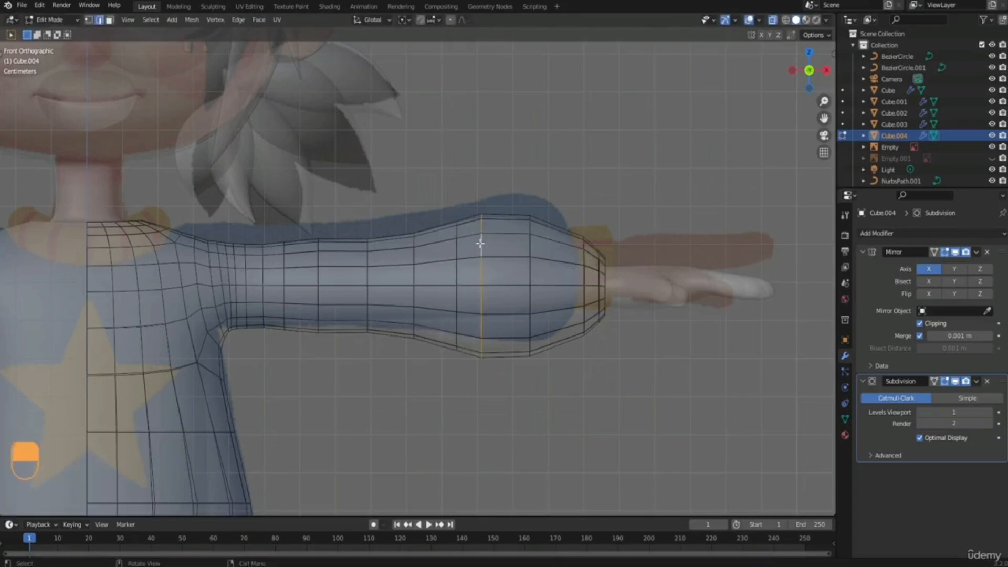
key("g")
left_click(529, 260)
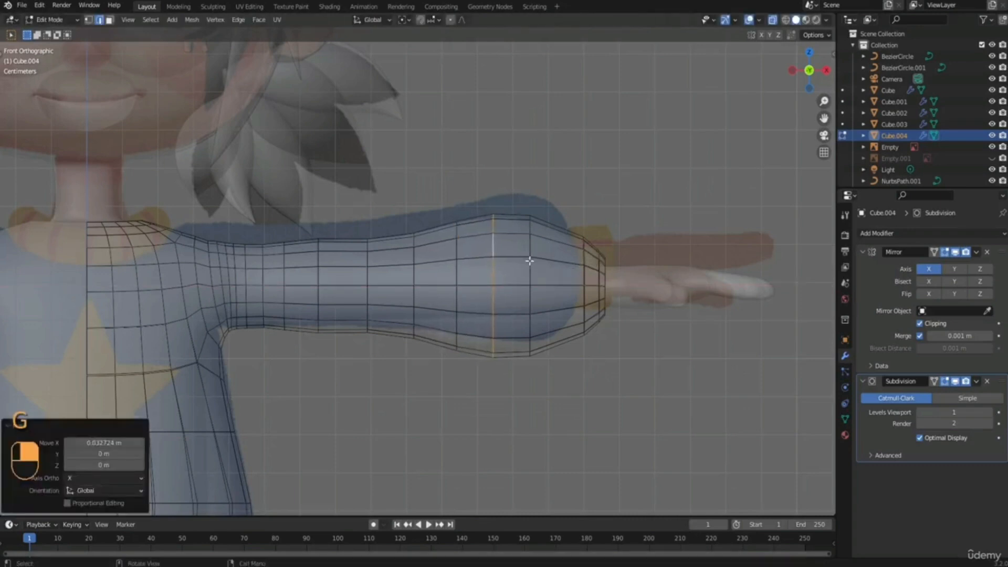
left_click(529, 261, "alt")
key("g")
left_click(546, 274)
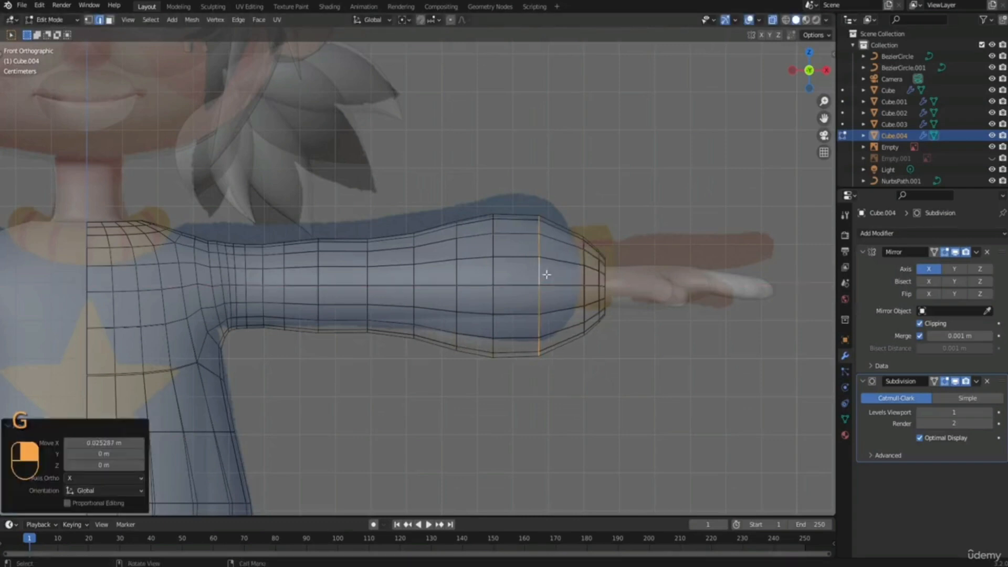
Widen two mid-sleeve loops, scaling the inner one by 1.051 and again by 1.040, and the outer one by about 1.08.
left_click(319, 276, "alt")
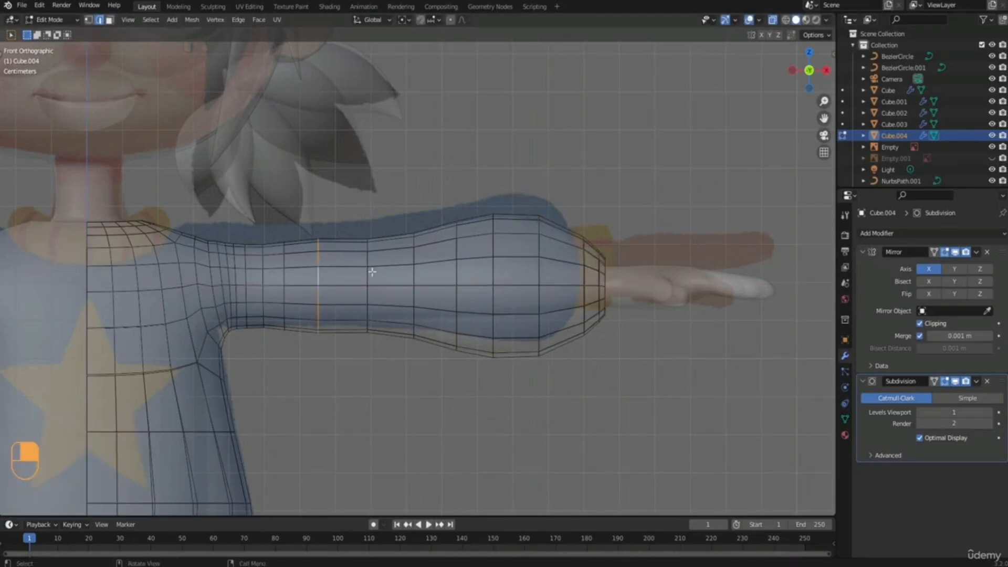
left_click(368, 269, "alt")
key("s")
left_click(454, 266)
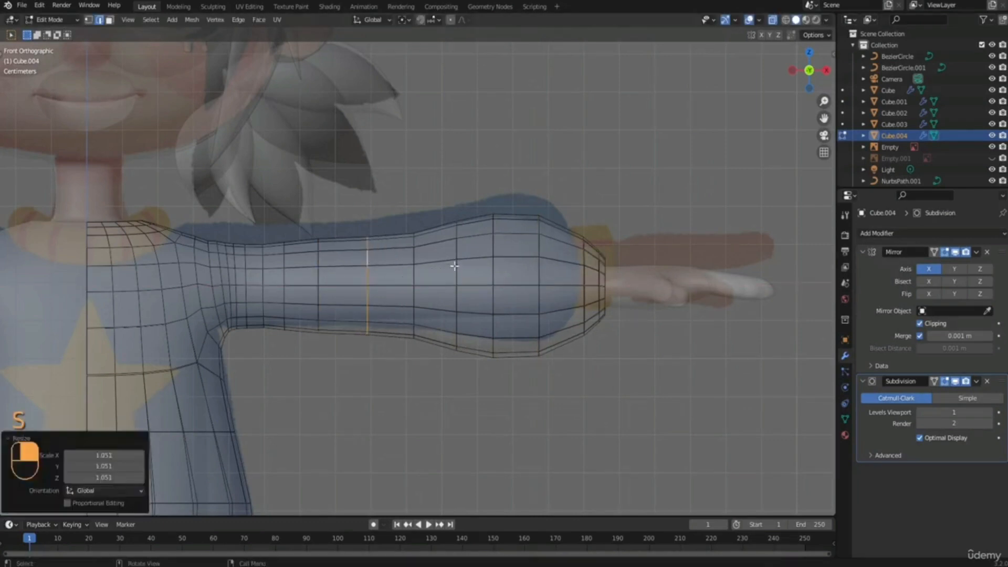
left_click(415, 257, "alt")
key("s")
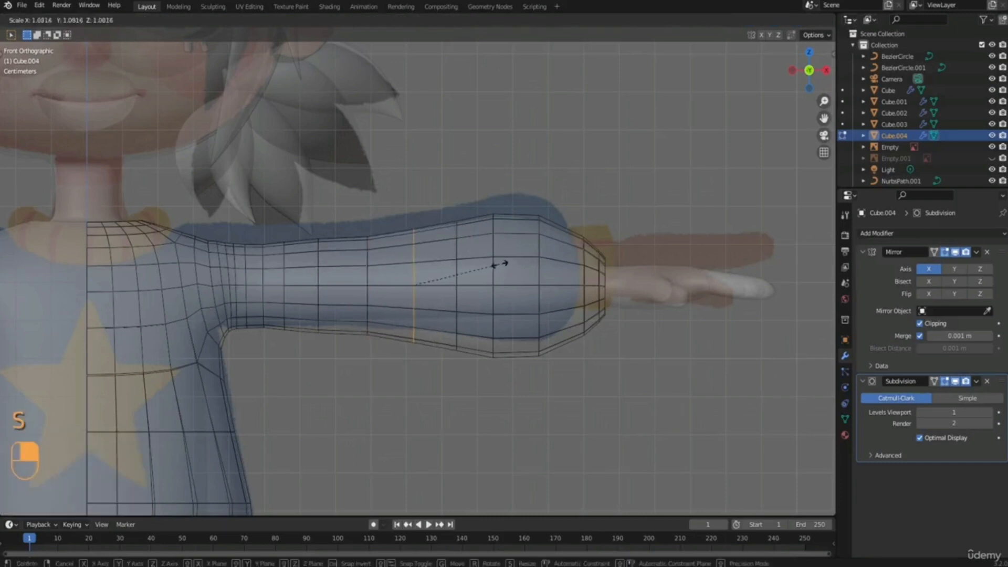
left_click(502, 263)
middle_click_drag(502, 263, 569, 263, "shift")
scroll(488, 271, "down", 1)
left_click(432, 275, "alt")
key("s")
left_click(483, 276)
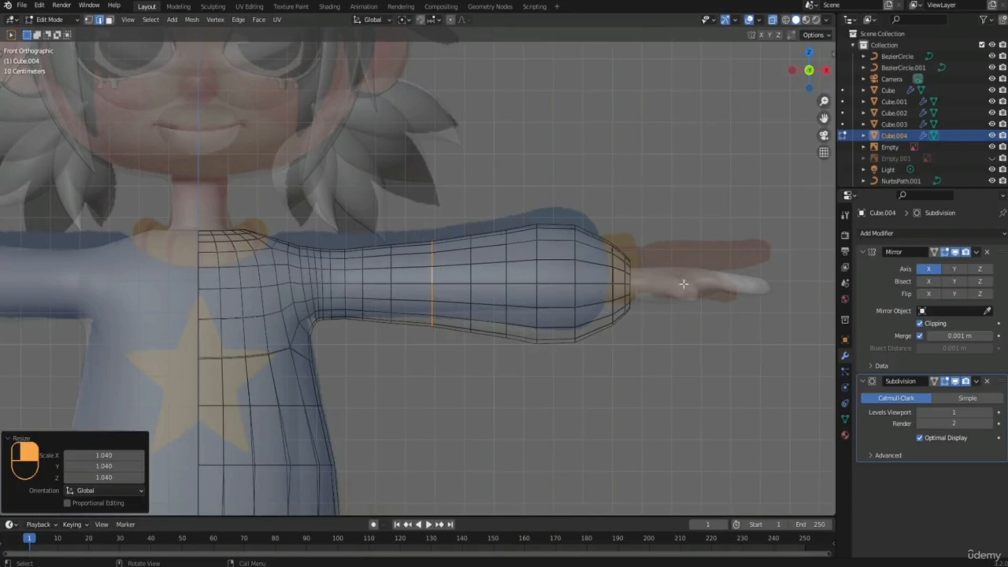
Move the vertices at the cuff end of the sleeve inward along X about 0.058 m.
scroll(660, 265, "up", 1)
middle_click_drag(680, 259, 586, 244, "shift")
key("1")
left_click_drag(656, 180, 549, 344)
key("g")
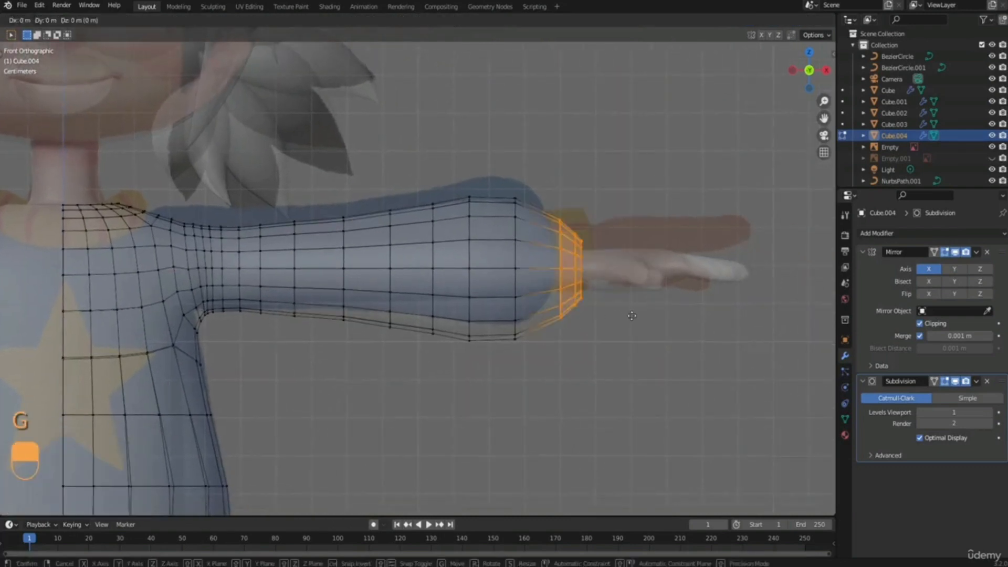
key("x")
left_click(630, 321)
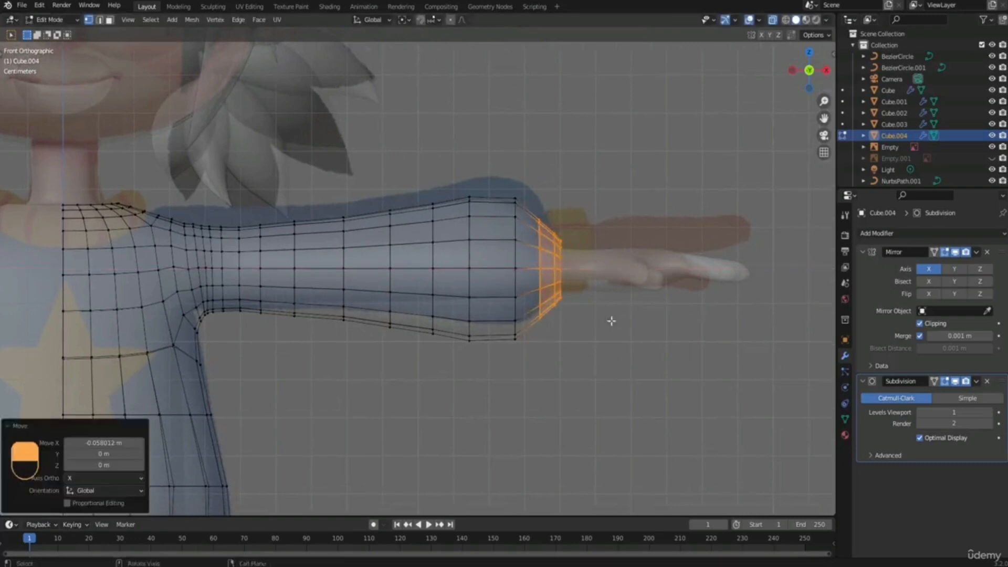
Move the puff's outer loop together with the cuff vertices slightly inward along X.
left_click_drag(635, 146, 507, 387)
key("g")
key("x")
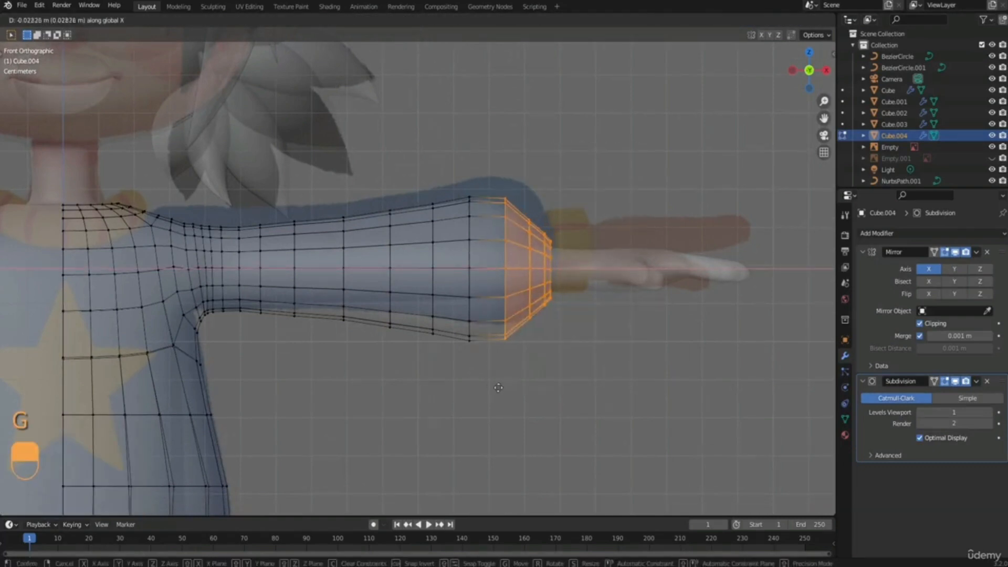
left_click(500, 387)
Narrow the cuff opening around the wrist by scaling its end loop by 0.894.
left_click_drag(579, 209, 551, 324)
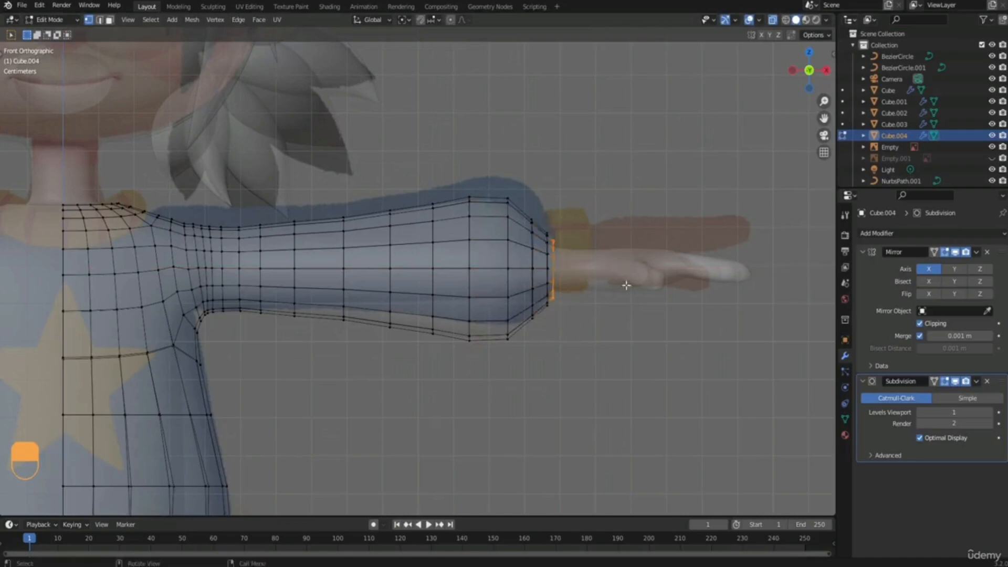
middle_click_drag(626, 284, 555, 271)
key("s")
left_click(625, 288)
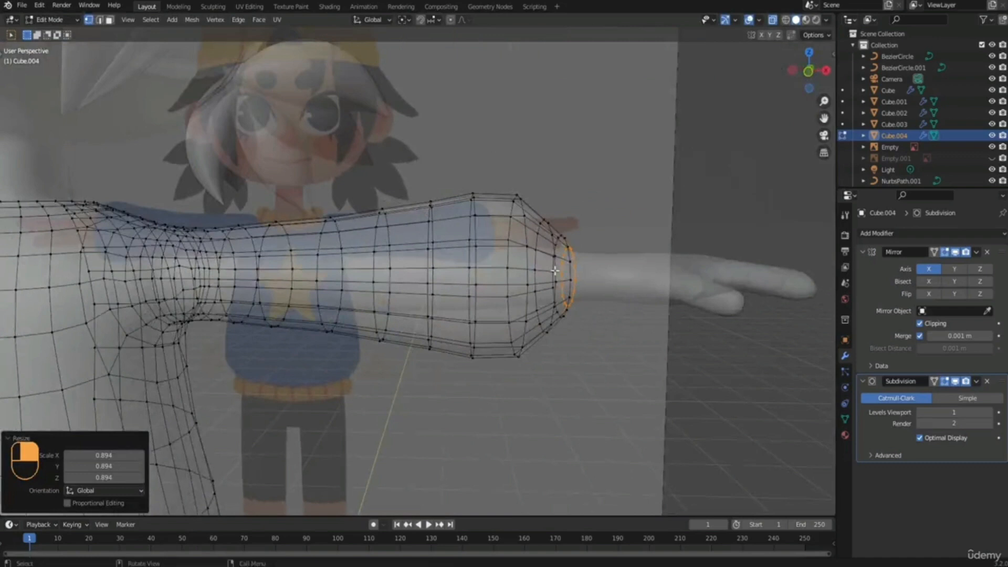
Fatten the upper-sleeve loops outward by 0.0357 m in front view and scale the adjacent loop by 1.074.
key("KP_1")
middle_click_drag(281, 257, 351, 255, "shift")
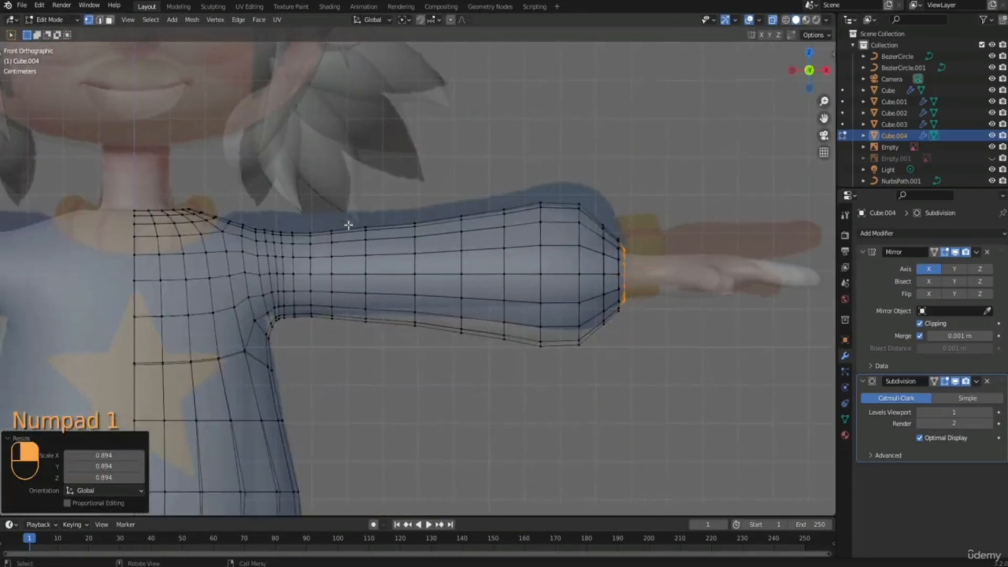
left_click_drag(348, 225, 293, 343)
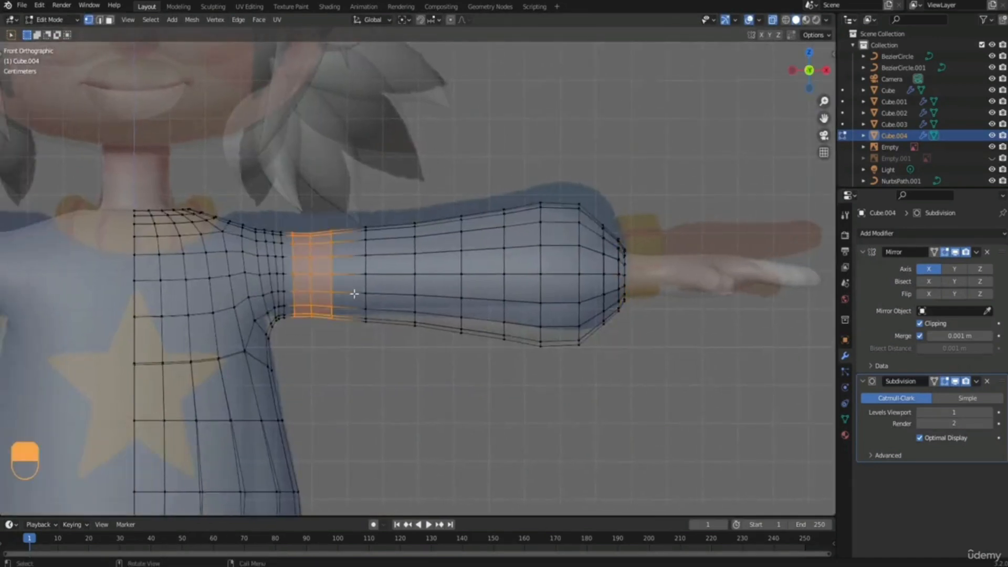
key("alt+s")
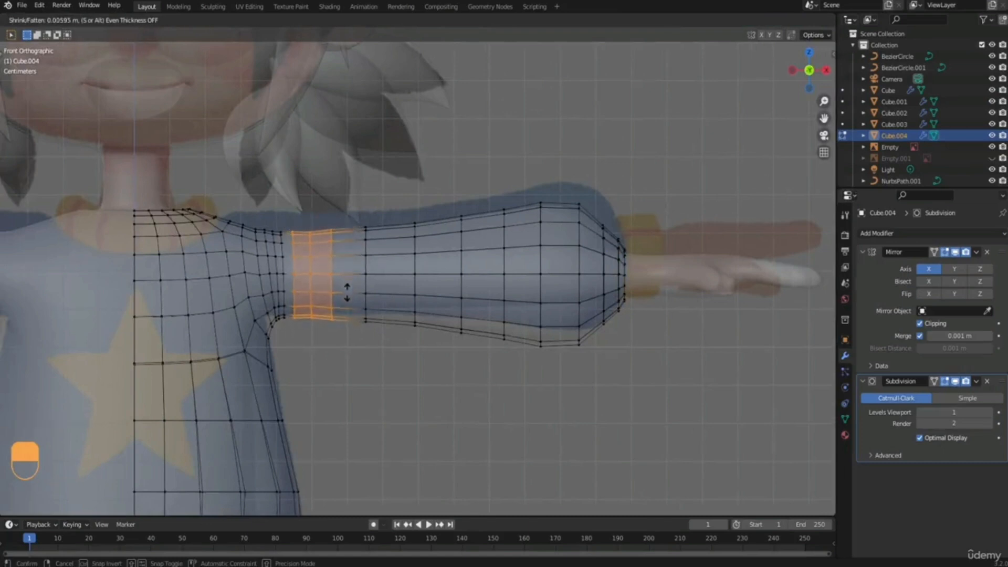
left_click(348, 291)
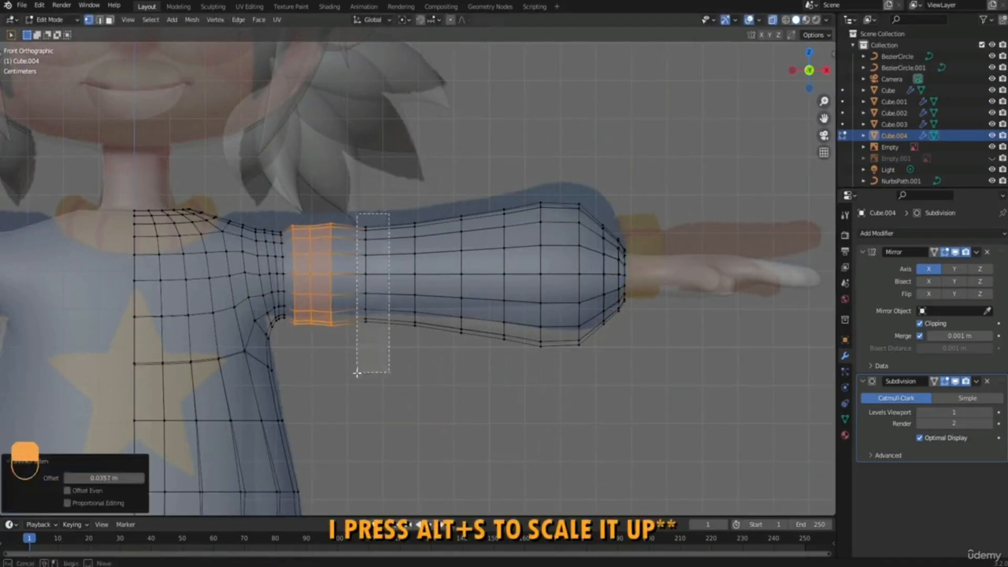
left_click(366, 310, "alt")
key("s")
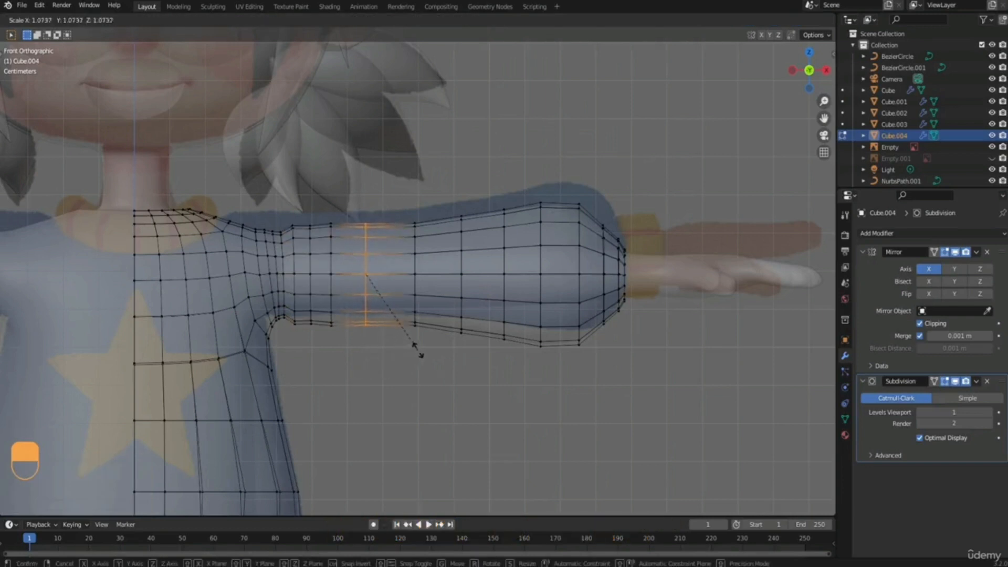
left_click(353, 349)
Widen two upper-sleeve loops, scaling the one beside the armpit by 1.127 and the one farther out by 1.028.
middle_click_drag(301, 268, 312, 272, "shift")
scroll(315, 273, "up", 2)
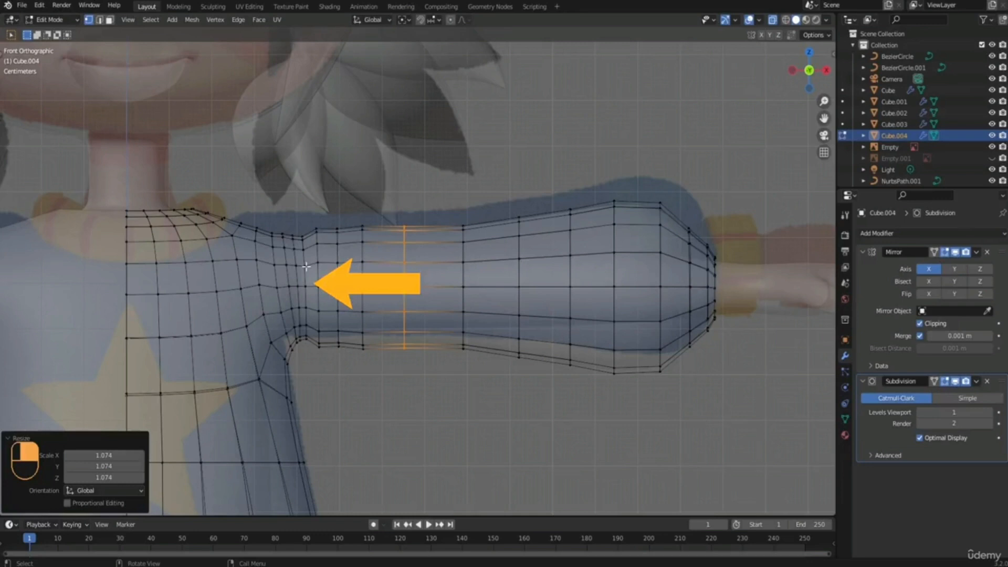
key("2")
left_click(306, 266, "alt")
key("s")
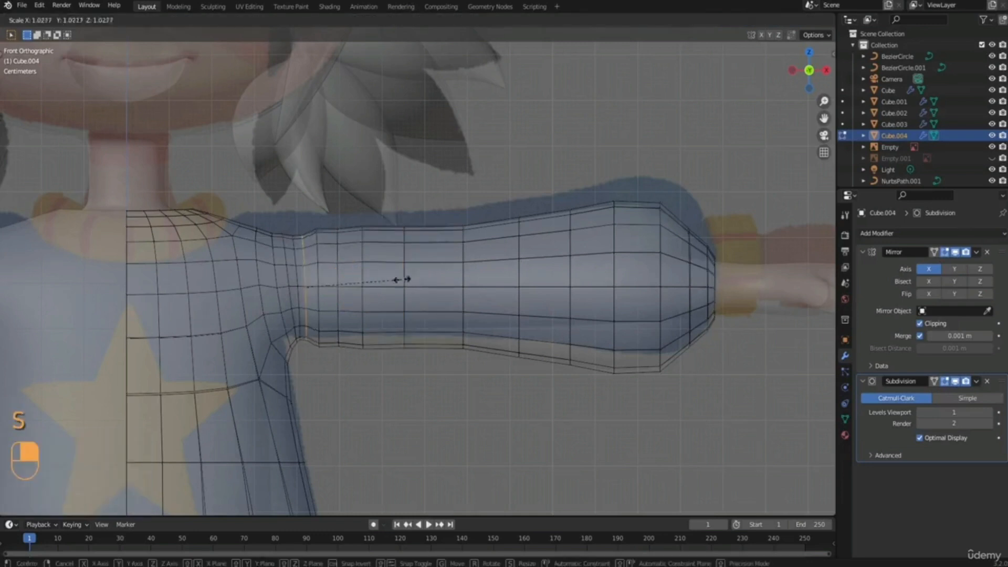
left_click(410, 280)
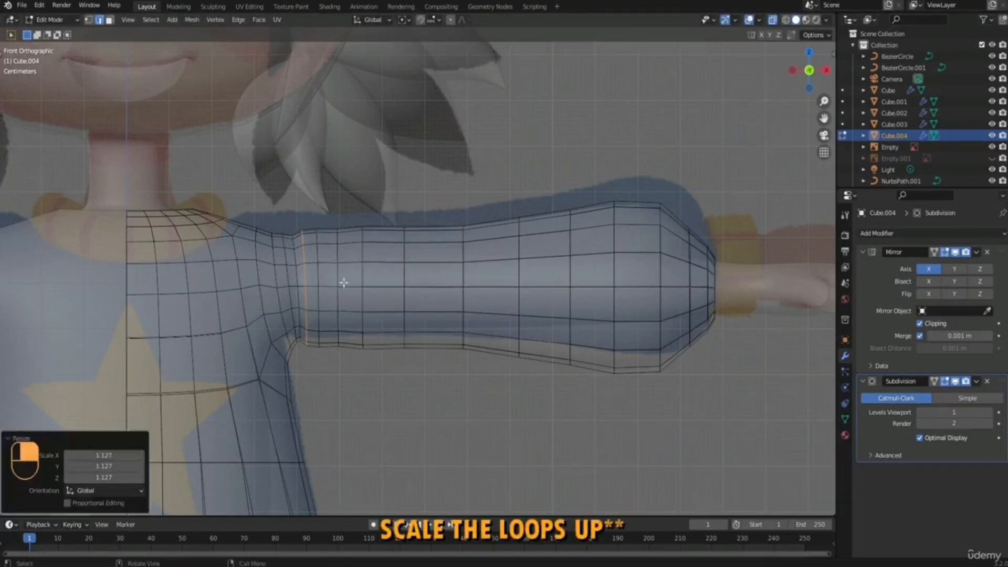
left_click(339, 276, "alt")
key("s")
left_click(400, 281)
Widen two sleeve loops nearest the armpit, scaling the outer one by 1.086 and the adjacent inner one by 1.039.
middle_click_drag(371, 283, 396, 277, "shift")
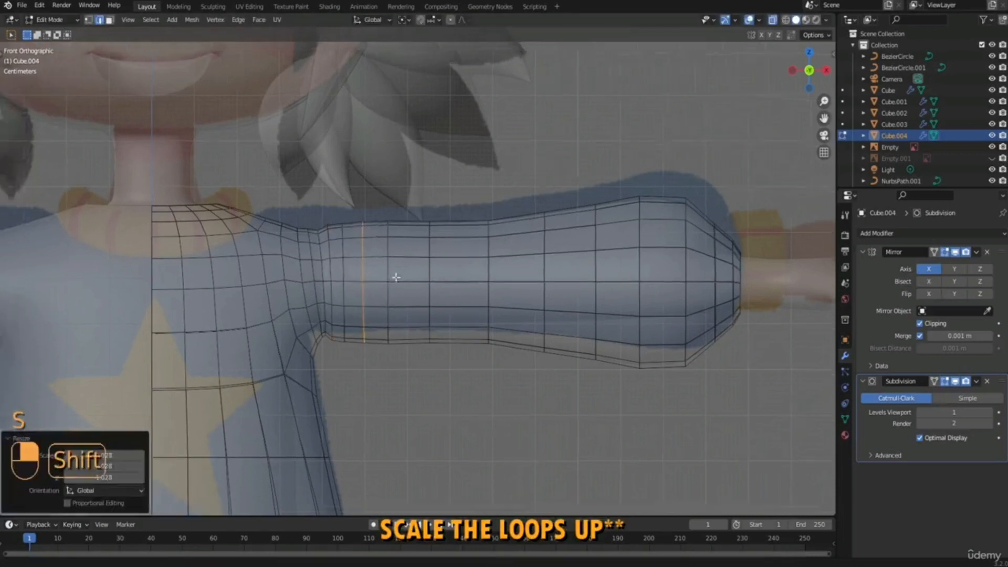
scroll(396, 277, "up", 1)
left_click(345, 247, "alt")
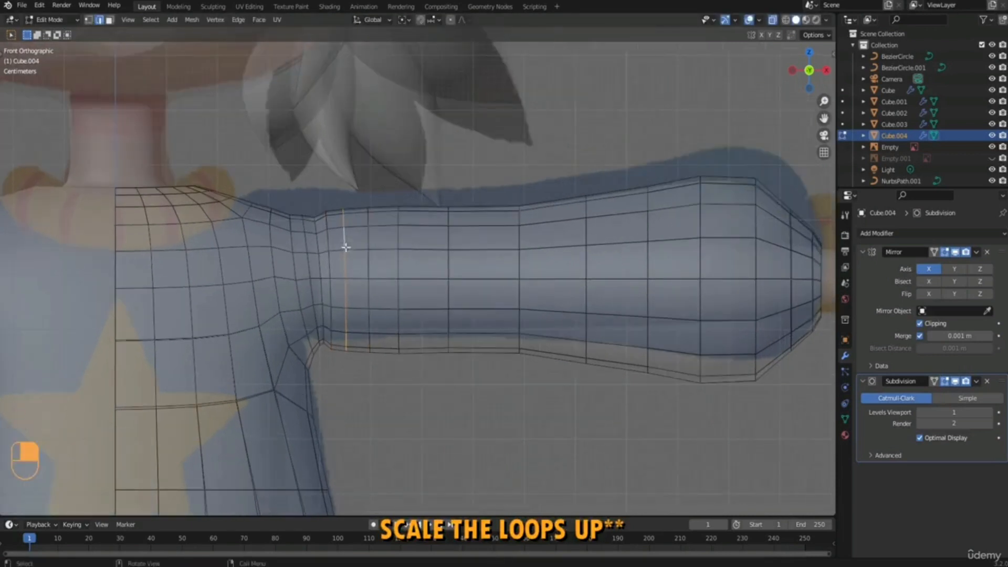
key("s")
left_click(488, 301)
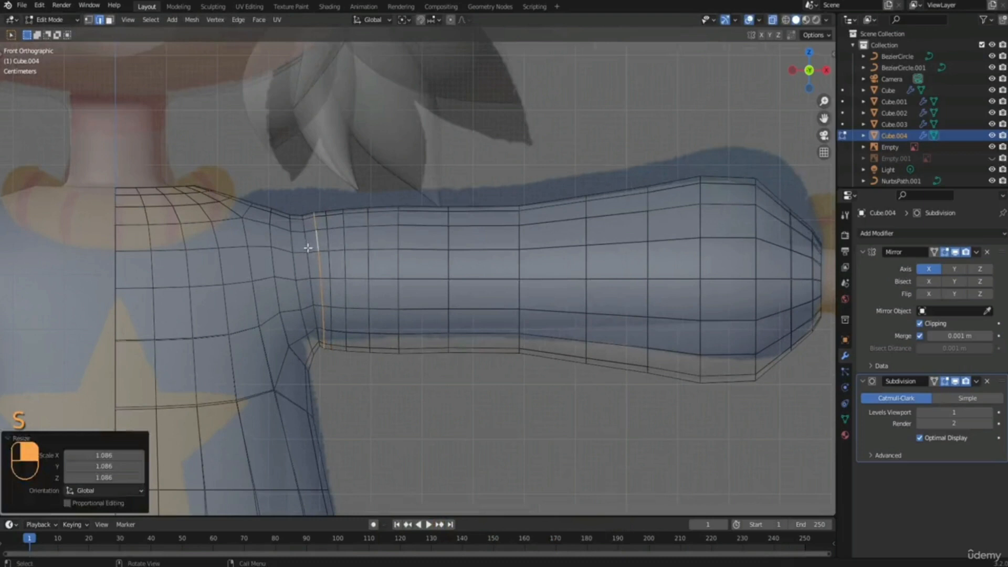
left_click(307, 248, "alt")
key("s")
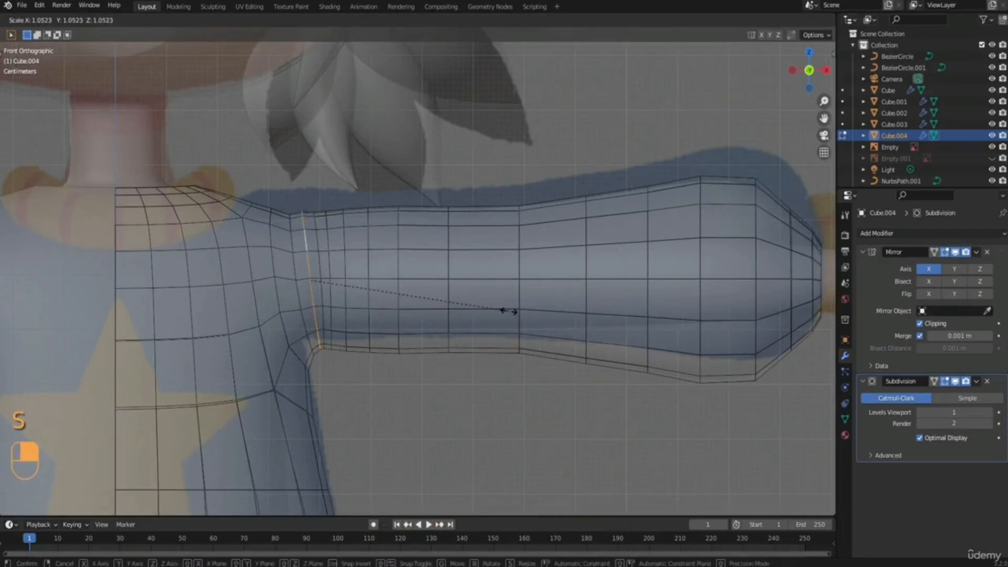
left_click(506, 312)
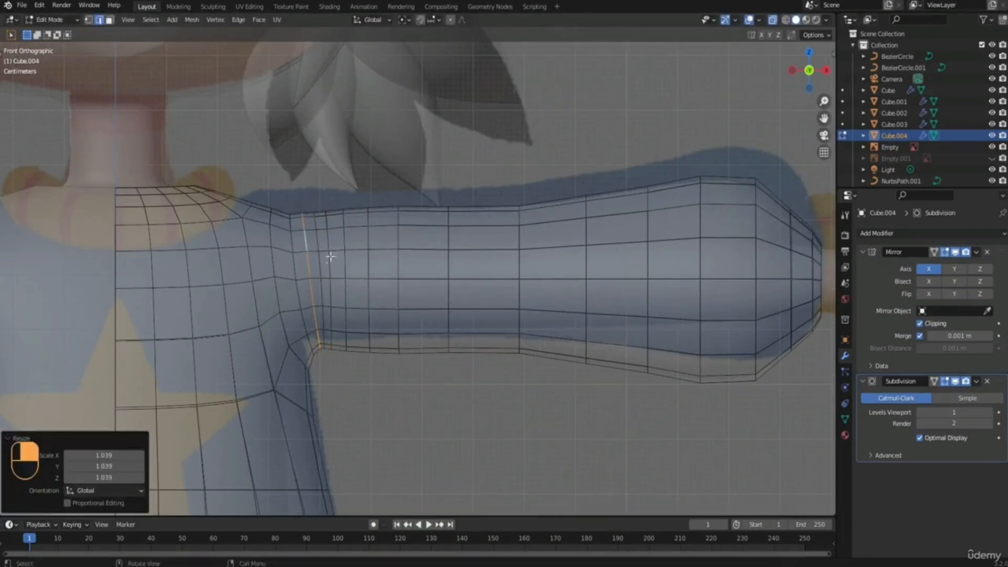
Dissolve the surplus edge loop in the crowded group of sleeve loops beside the armpit.
left_click(317, 238, "alt")
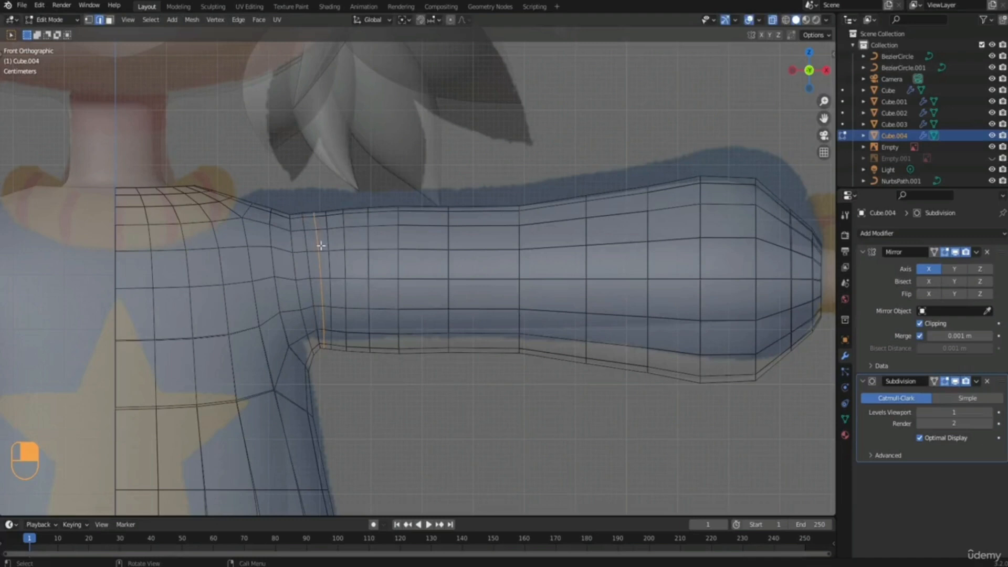
right_click(321, 246)
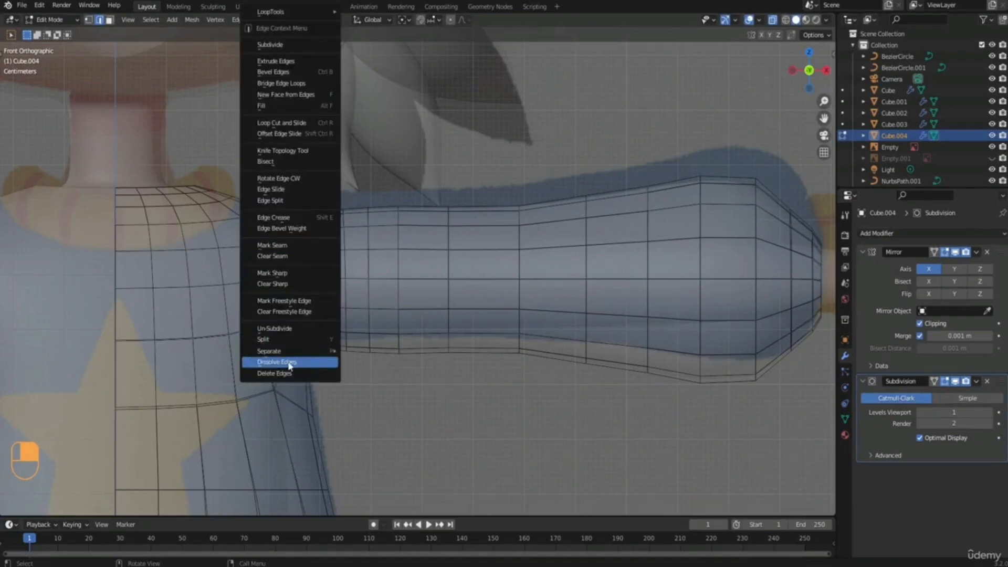
left_click(277, 362)
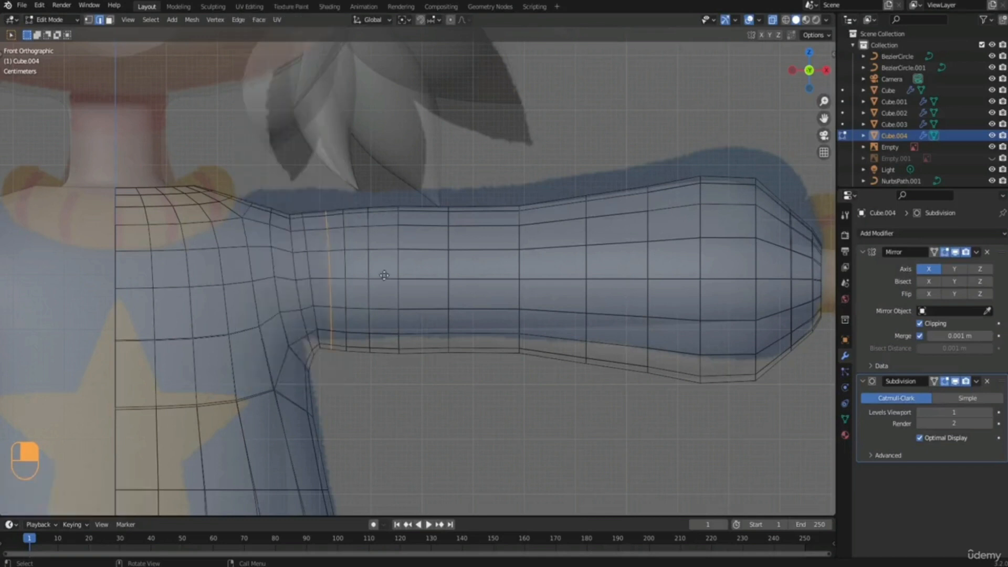
Even out the upper-sleeve loop spacing along X, moving the loop beside the dissolved one by -0.005165 m and adjusting one farther out.
key("g")
key("x")
left_click(380, 278)
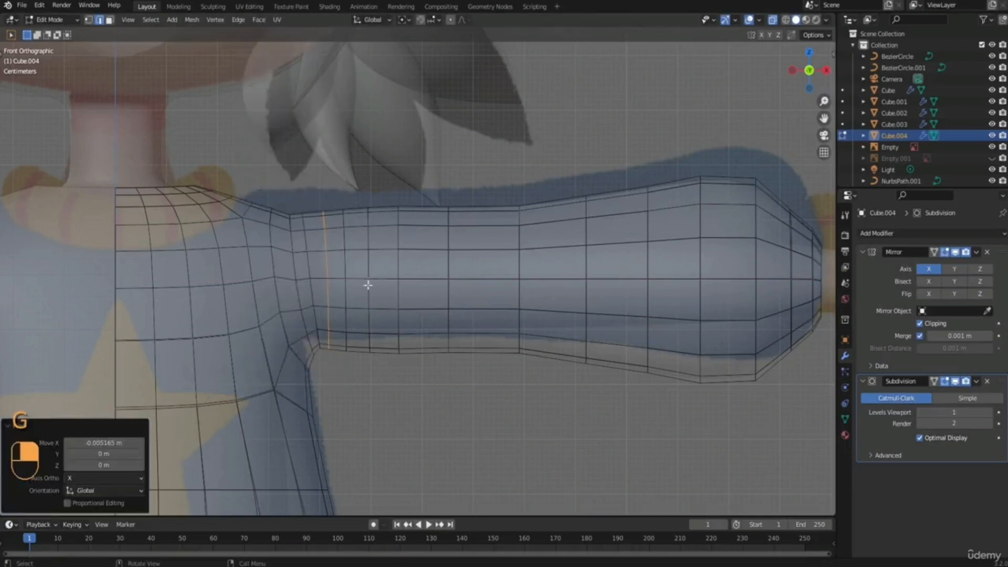
key("g")
key("x")
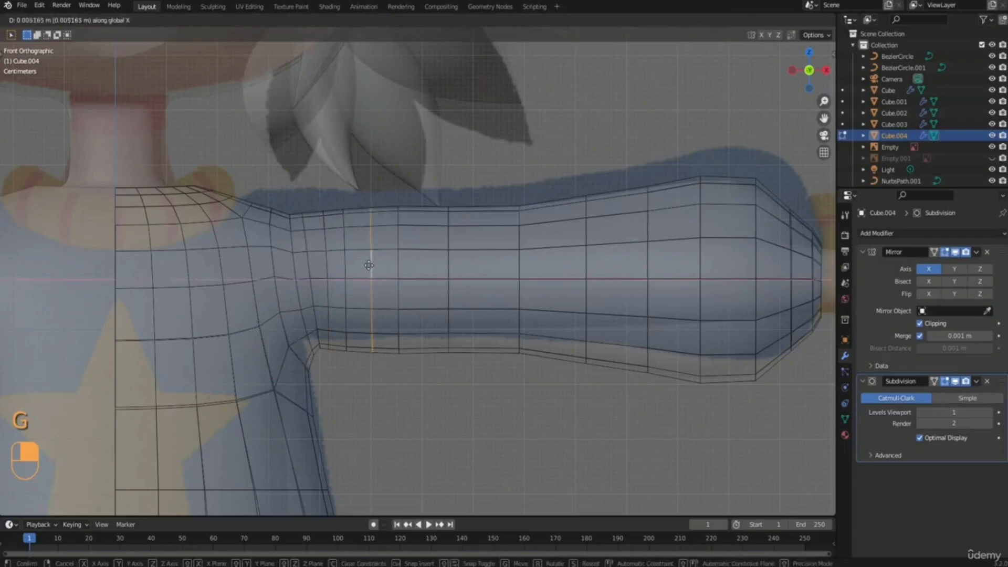
left_click(368, 266)
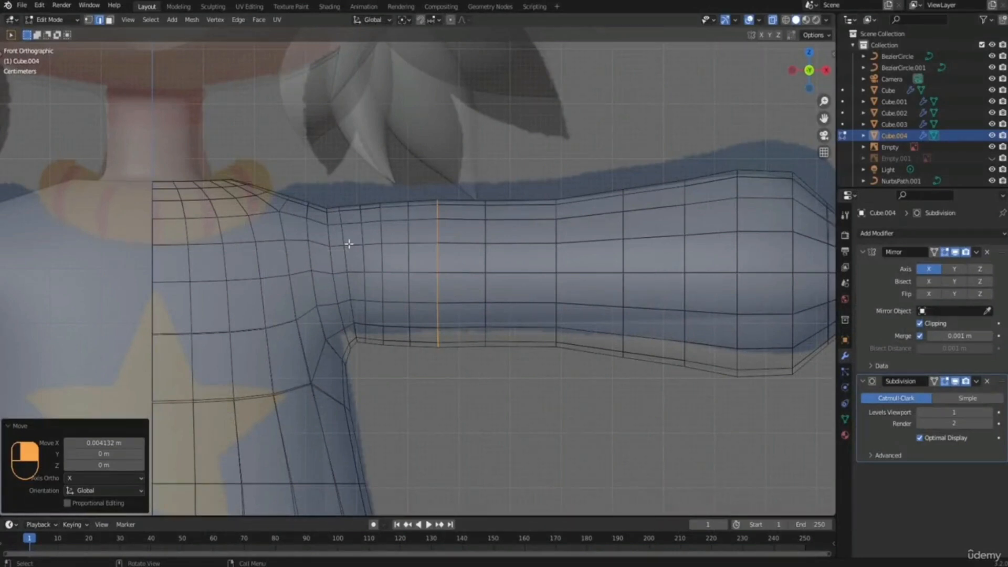
Scale the shoulder-seam edge loop running down to the armpit by 1.056.
left_click(342, 231, "alt")
left_click(326, 231, "alt")
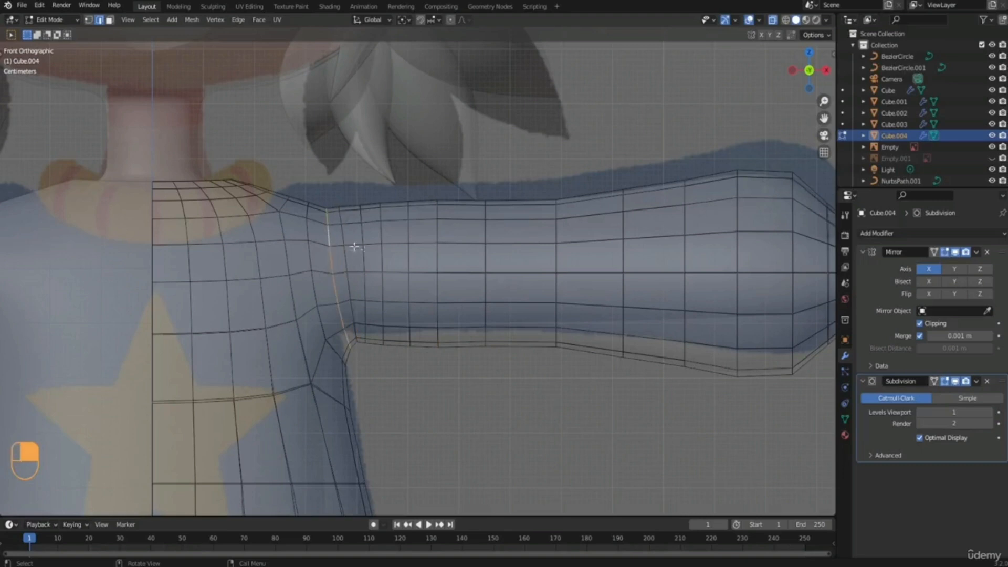
key("s")
left_click(451, 278)
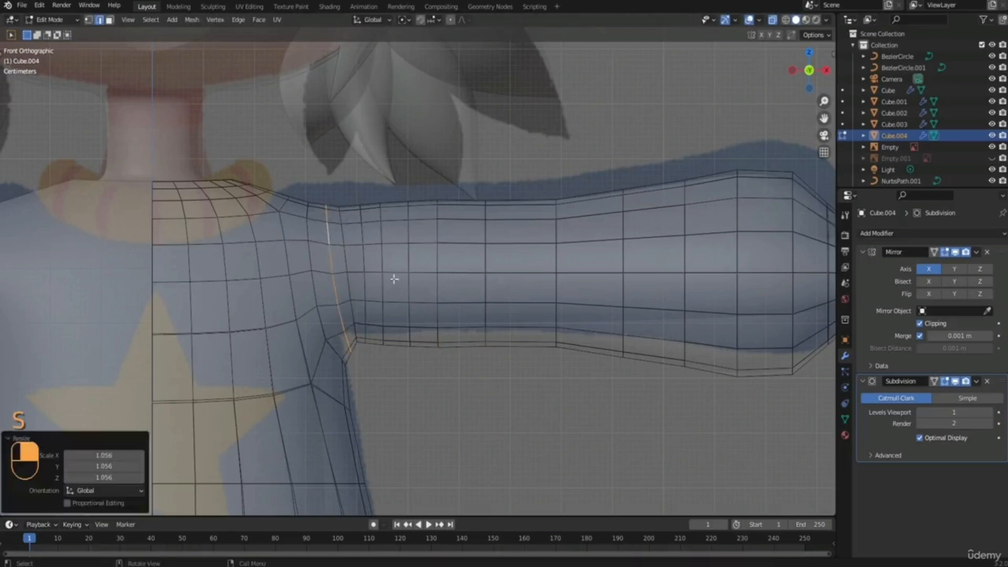
Switch to vertex selection and raise the top vertex at the inner shoulder toward the reference outline.
scroll(317, 221, "down", 2)
middle_click_drag(322, 221, 338, 240, "shift")
scroll(339, 240, "up", 2)
key("1")
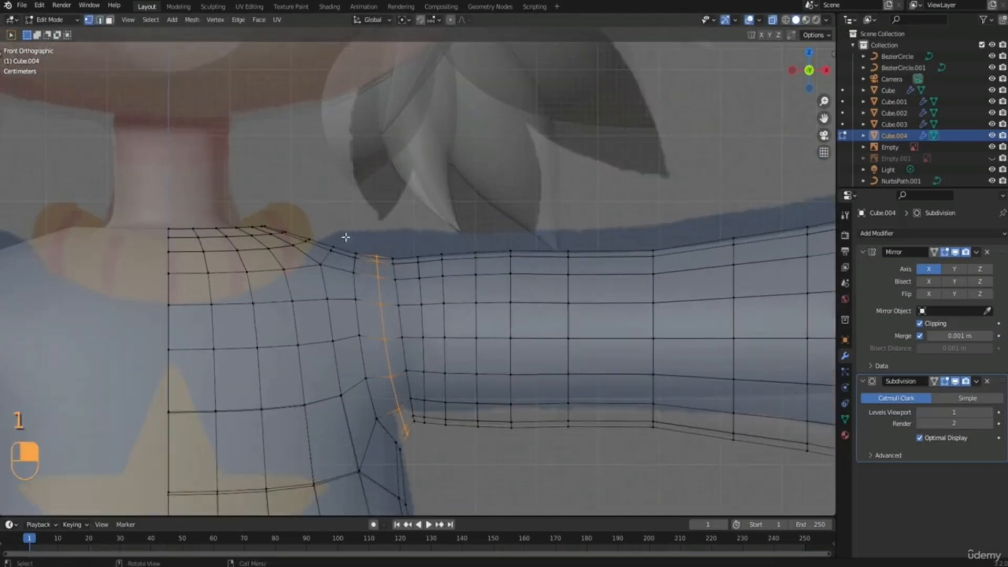
left_click(358, 259)
key("g")
left_click(372, 267)
Raise the top vertices of the neighbouring shoulder loops outward along the sleeve to follow the reference outline.
left_click_drag(366, 244, 399, 287)
key("g")
left_click(400, 270)
left_click_drag(408, 248, 430, 286)
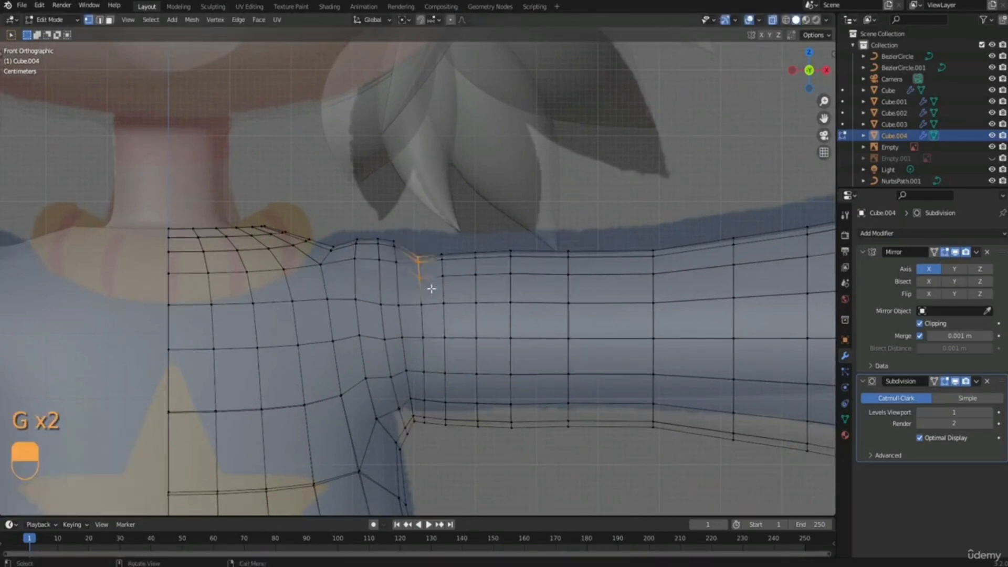
key("g")
left_click(431, 278)
Move the two vertices below the raised shoulder up by 0.006198 m along Z.
scroll(380, 275, "down", 1)
left_click_drag(355, 283, 402, 310)
key("g")
right_click(413, 304)
key("g")
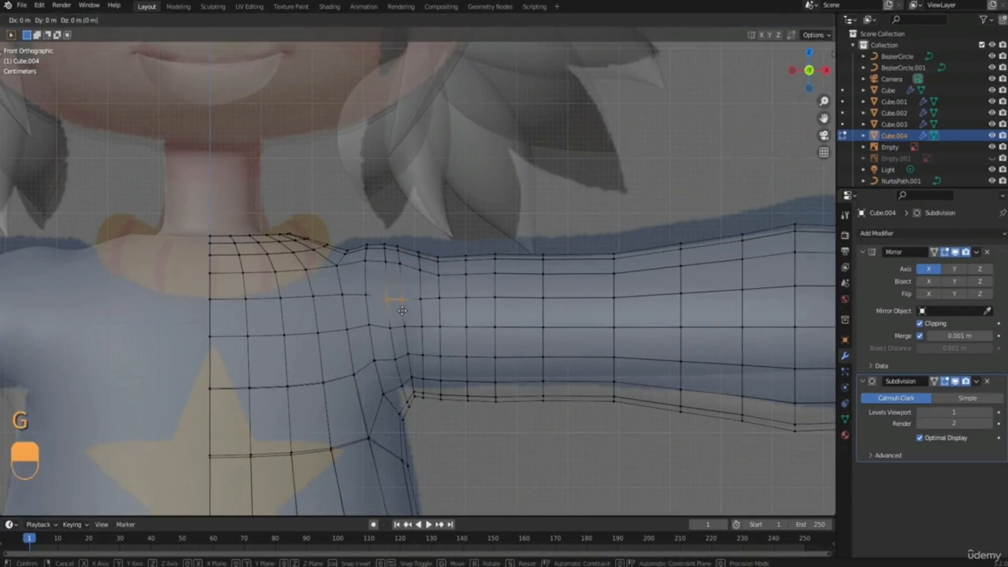
key("z")
left_click(401, 308)
Raise the low vertices between the neckline and shoulder by 0.01119 m along Z to fill the dip.
middle_click_drag(321, 253, 324, 284, "shift")
scroll(324, 285, "up", 1)
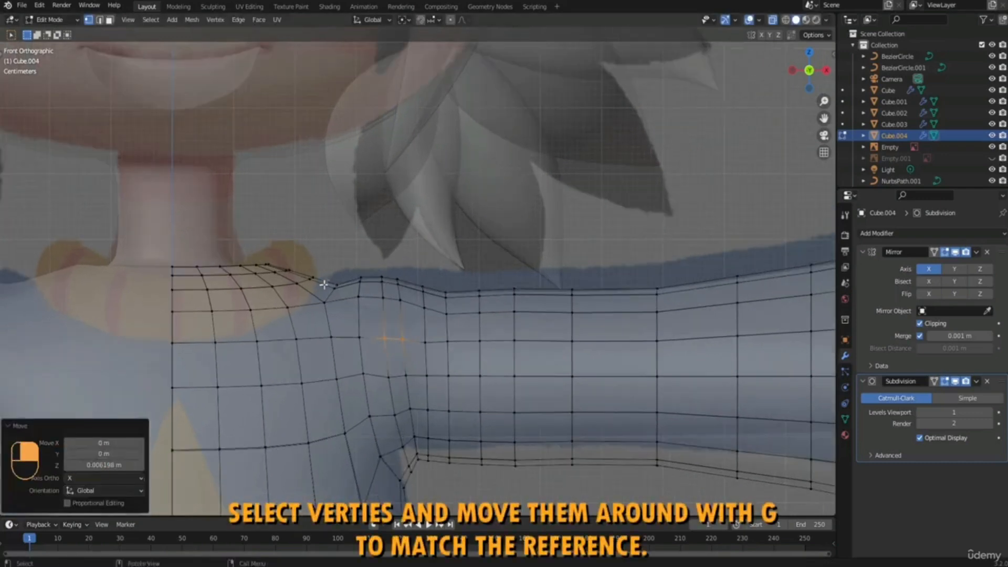
left_click_drag(325, 276, 345, 292)
key("g")
left_click(345, 285)
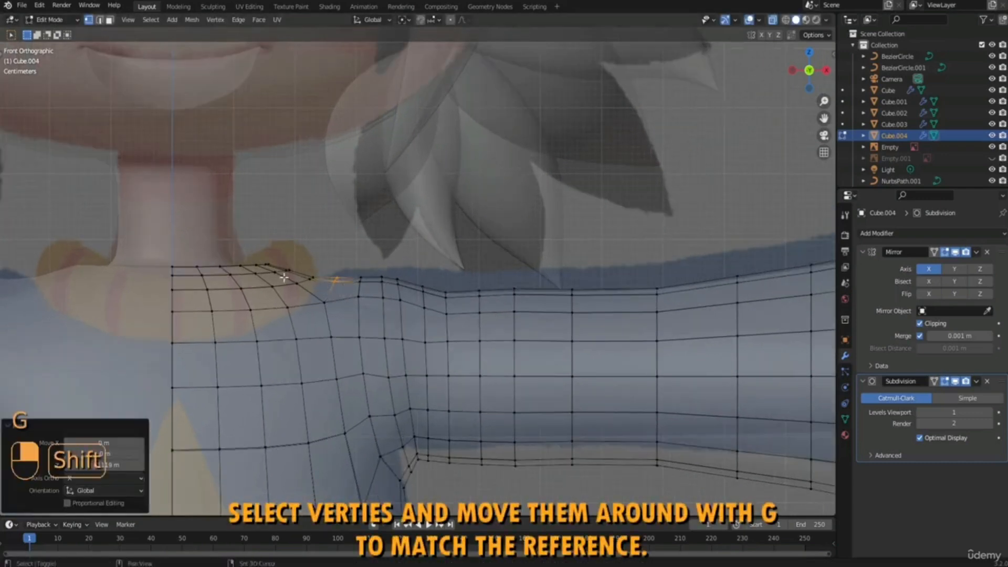
Adjust the upper vertices of the sleeve loop just past the shoulder toward the reference outline.
middle_click_drag(284, 277, 307, 281, "shift")
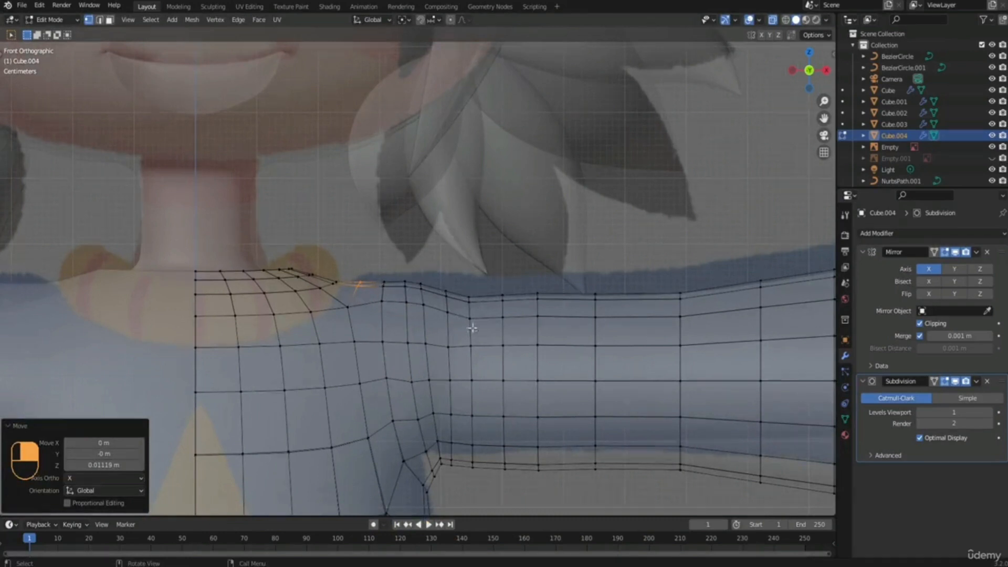
scroll(472, 328, "down", 2)
middle_click_drag(467, 320, 417, 312, "shift")
scroll(418, 313, "up", 2)
left_click_drag(391, 272, 410, 326)
left_click_drag(409, 326, 409, 326)
key("g")
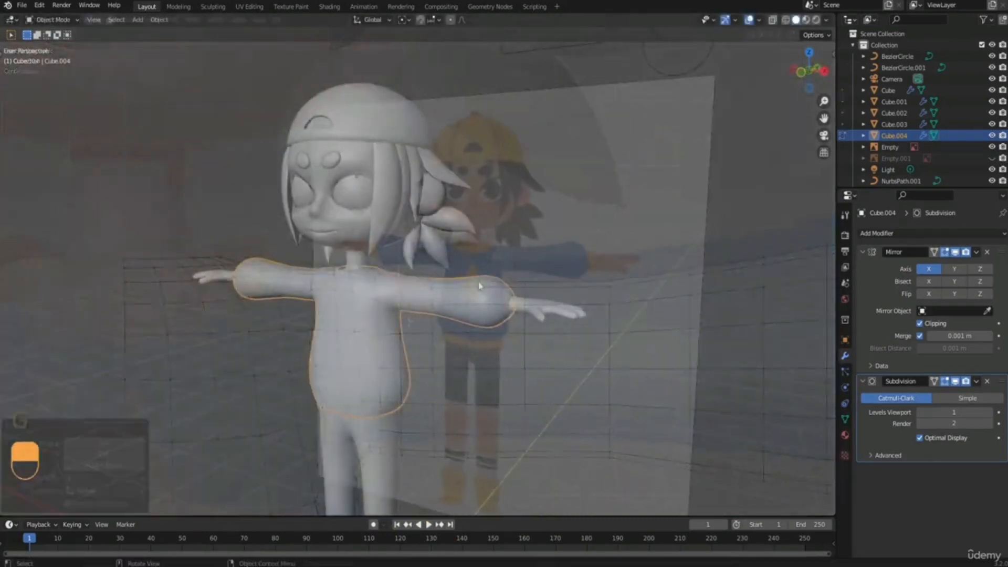
Set up side-view editing of the sweater with the side reference image Empty.001 visible and X-ray enabled.
key("KP_3")
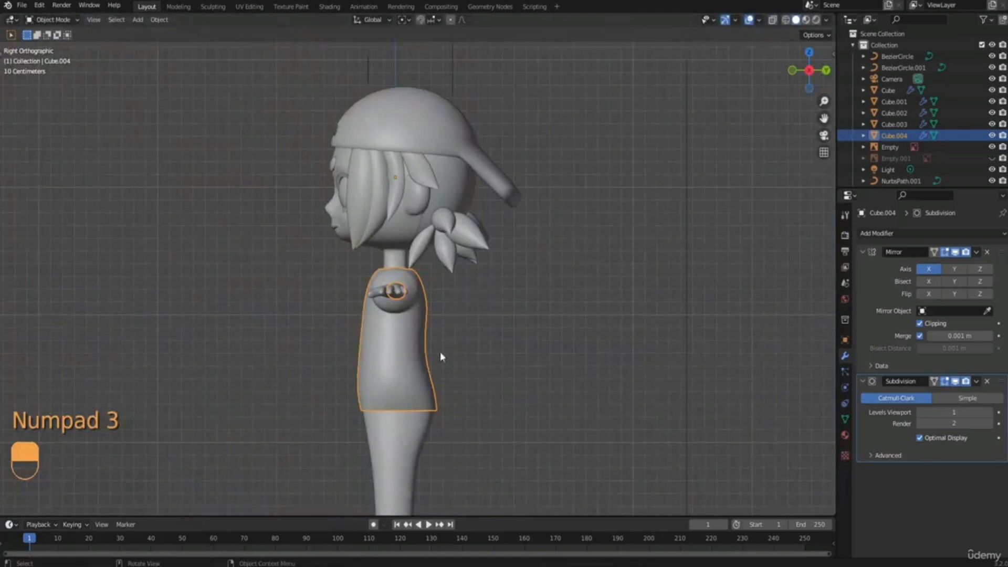
left_click(991, 158)
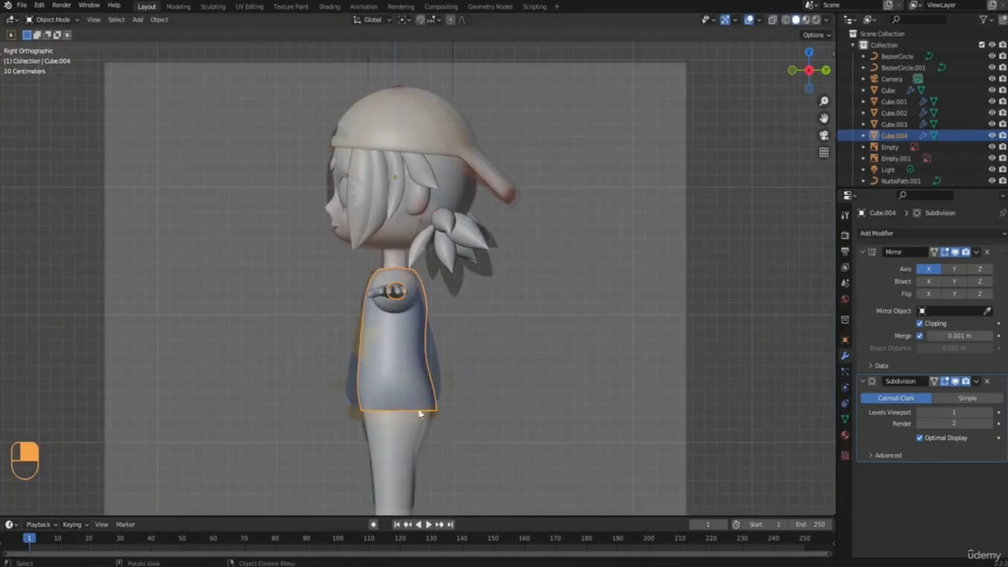
middle_click_drag(386, 364, 372, 252, "shift")
scroll(371, 277, "up", 2)
key("Tab")
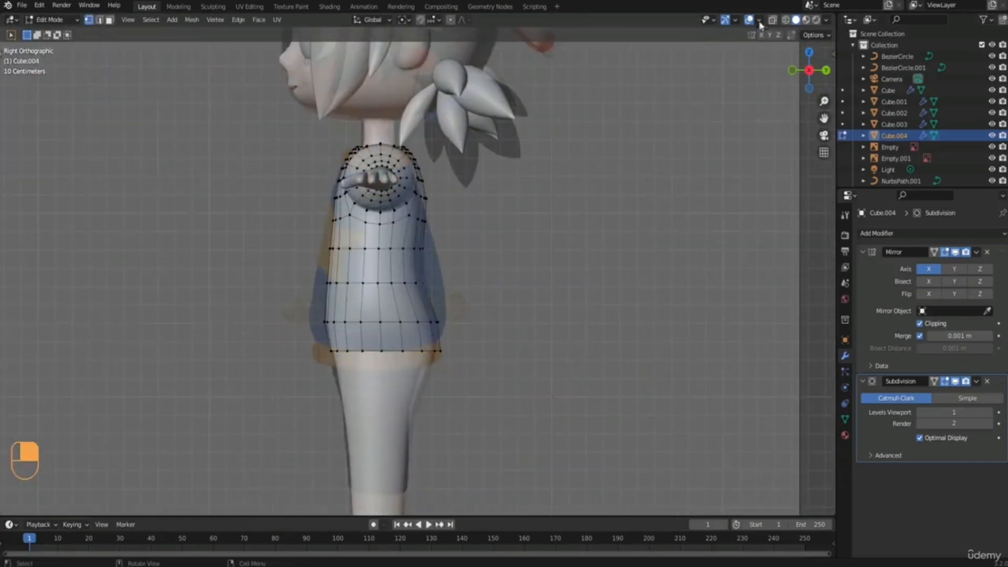
left_click(773, 22)
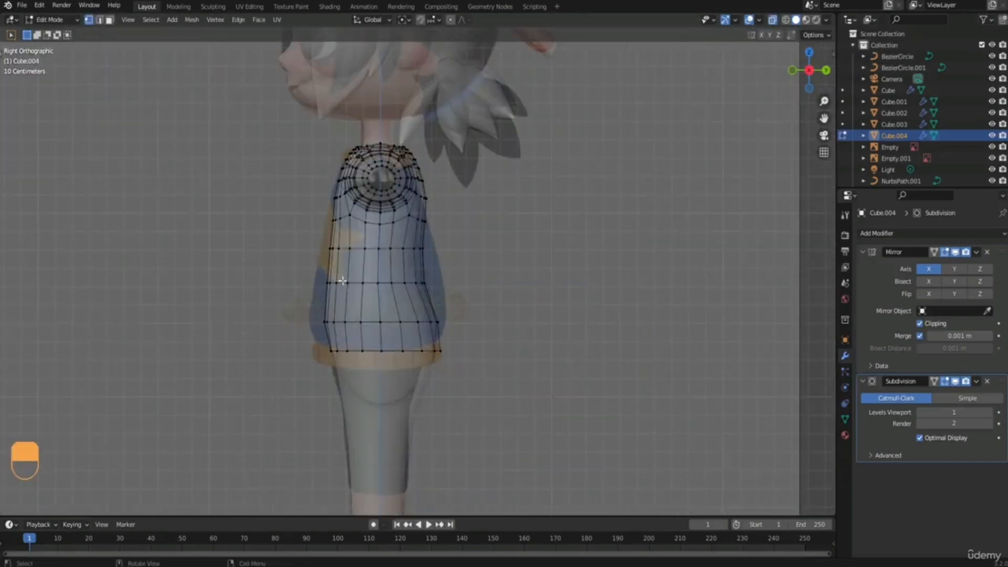
Deepen the sweater's waist loop in side view by scaling it 1.274 along Y.
left_click_drag(320, 270, 474, 301)
middle_click_drag(436, 287, 444, 309, "shift")
scroll(454, 310, "up", 2)
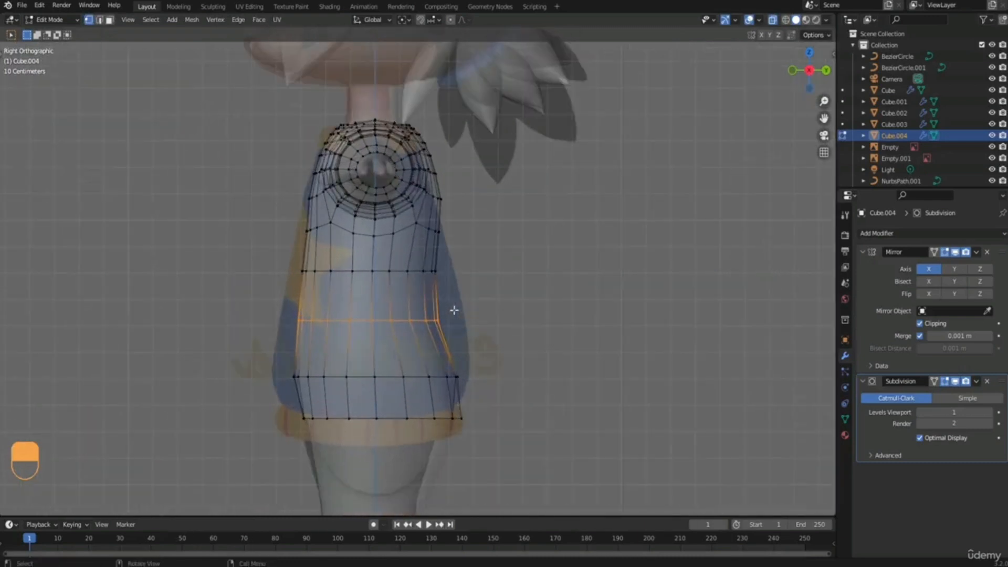
key("s")
key("y")
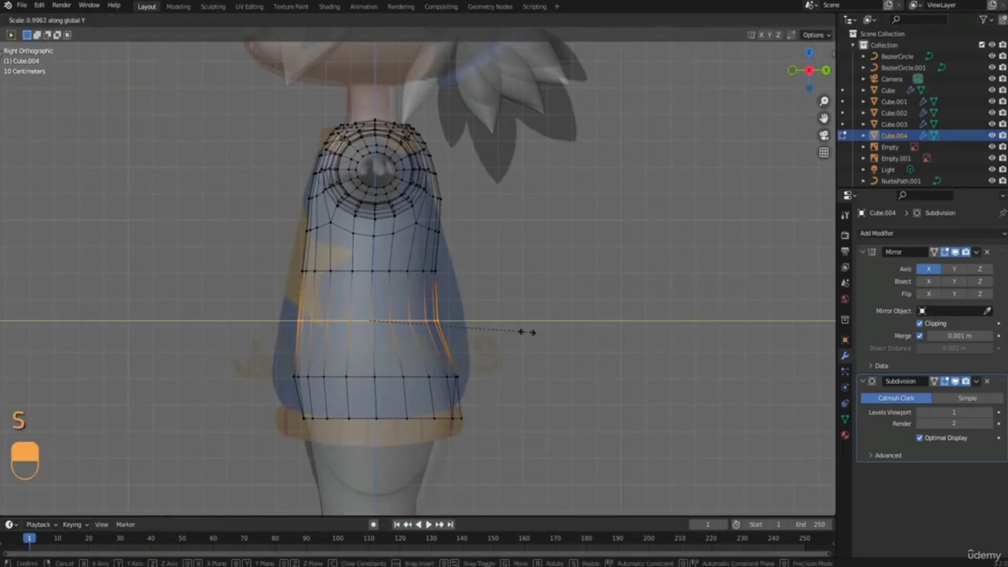
left_click(571, 333)
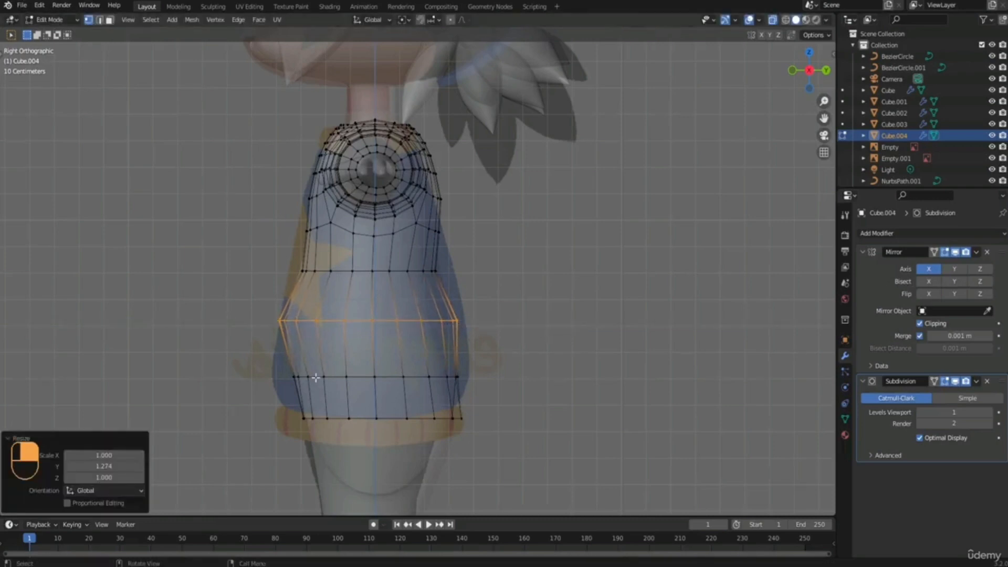
Scale the loop just above the sweater's hem by 1.201 along Y to fill out the side reference.
left_click_drag(283, 359, 482, 390)
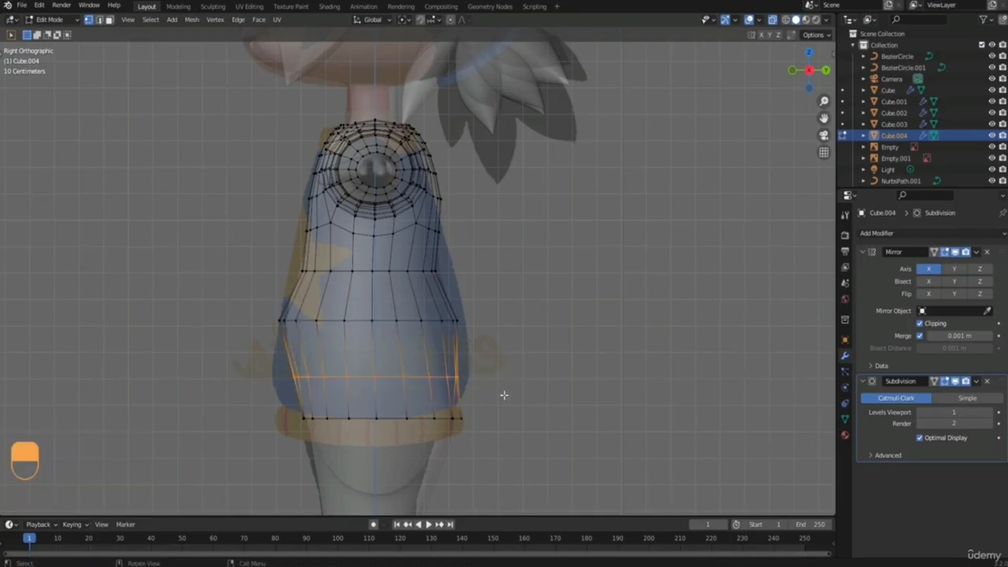
key("s")
key("y")
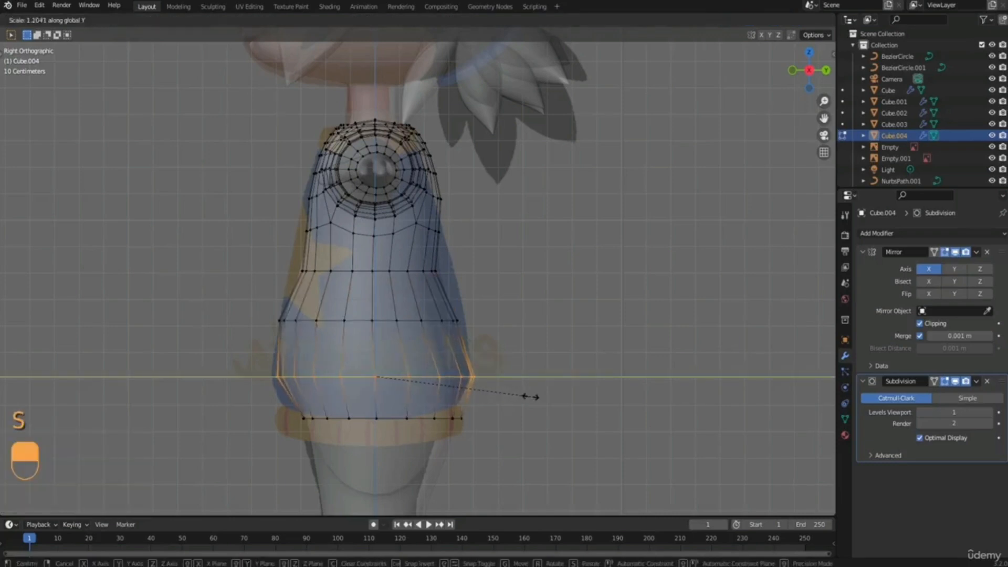
left_click(529, 397)
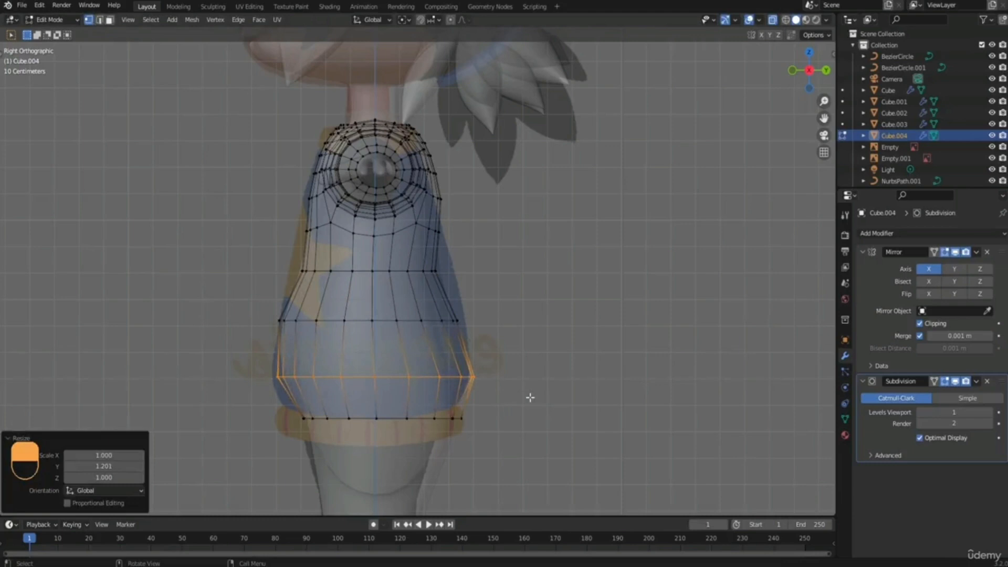
Scale the sweater's bottom hem loop by 1.074 along Y and raise it slightly along Z.
left_click_drag(262, 405, 491, 508)
key("s")
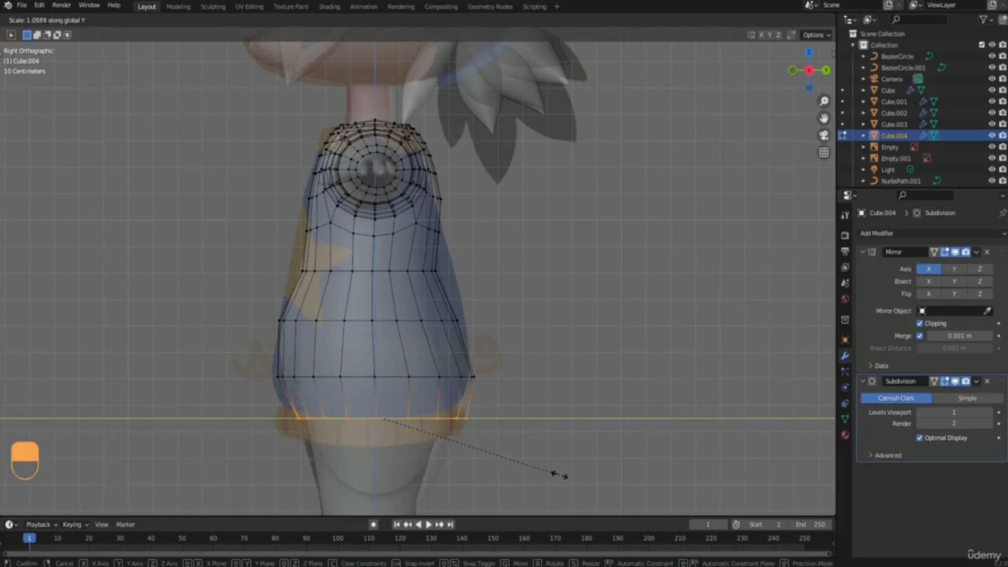
left_click(561, 476)
key("g")
left_click(560, 470)
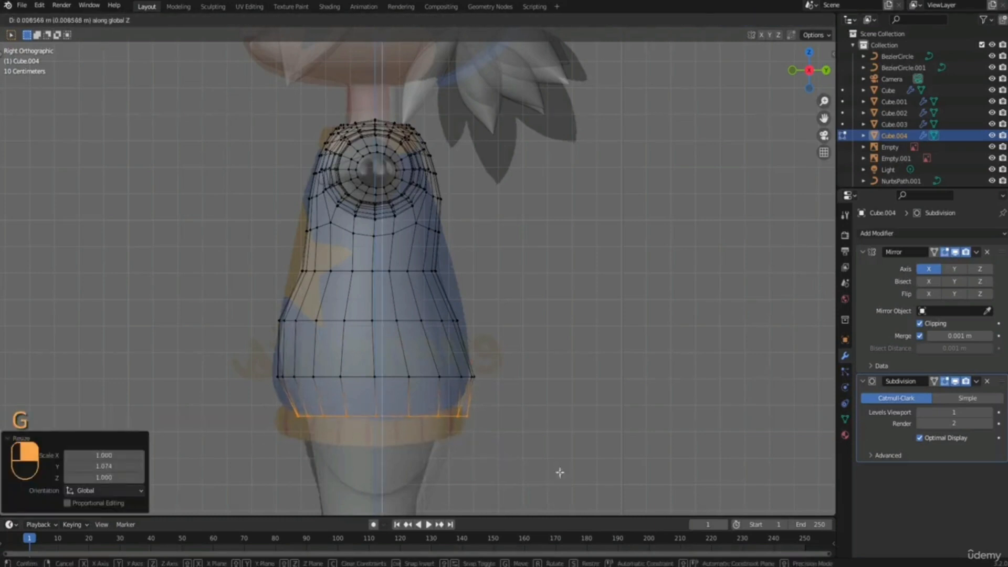
Scale the torso loop above the waist by 1.170 along Y and check the shape in perspective.
left_click(456, 265, "alt")
key("s")
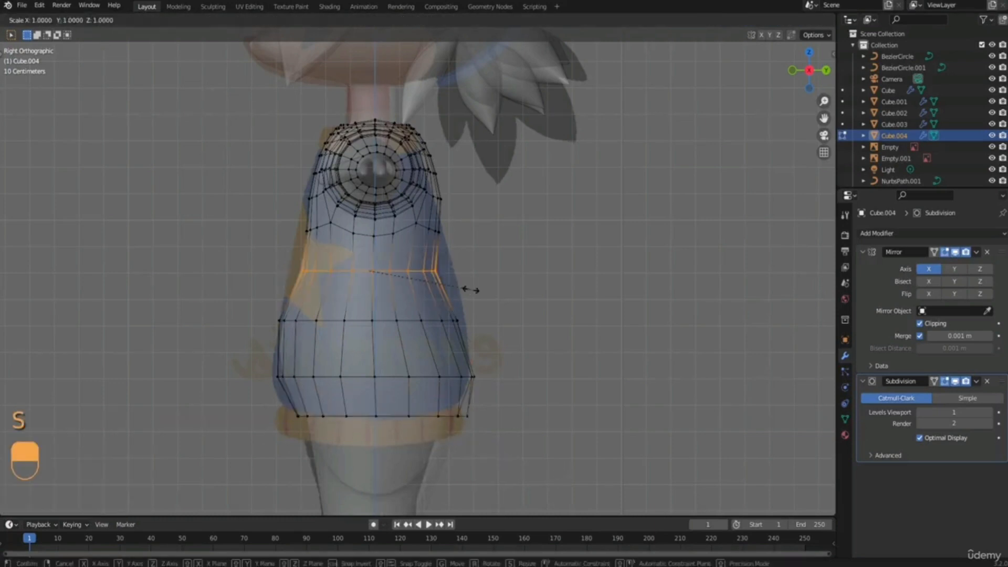
key("y")
left_click(488, 288)
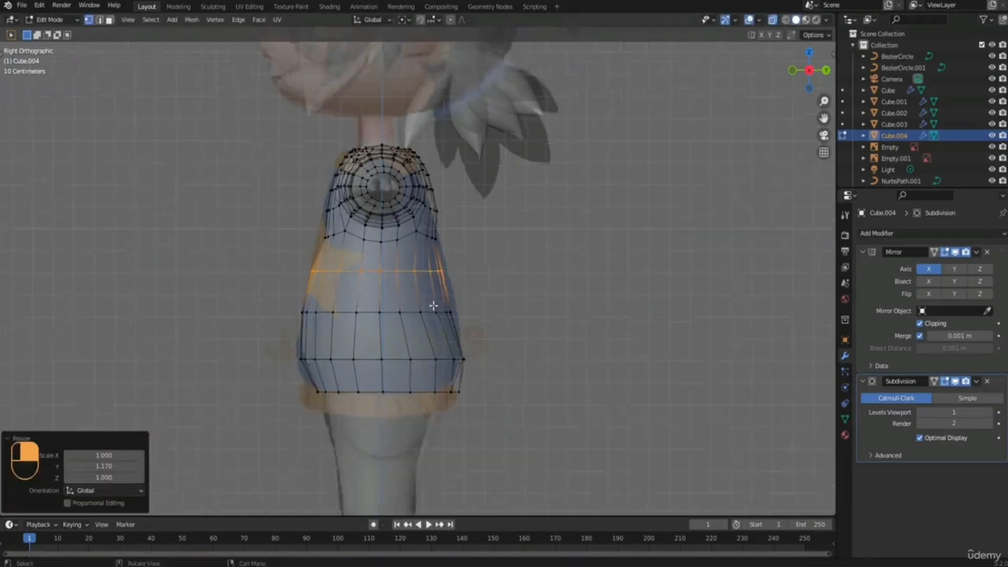
middle_click_drag(434, 302, 483, 313)
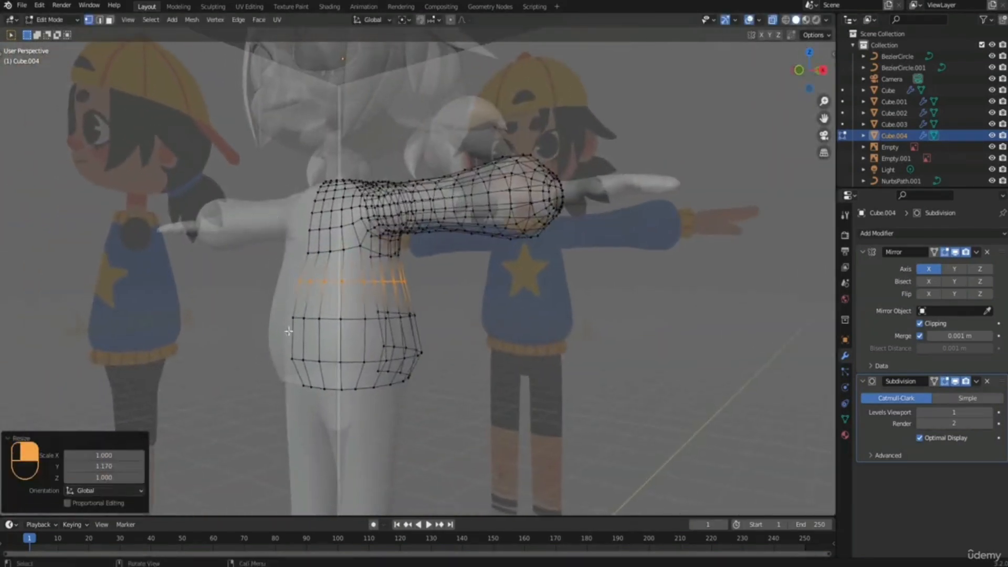
In right side view, scale the torso loop just below the armpit by 1.062 along Y.
middle_click_drag(360, 297, 333, 295)
key("KP_3")
scroll(332, 295, "up", 3)
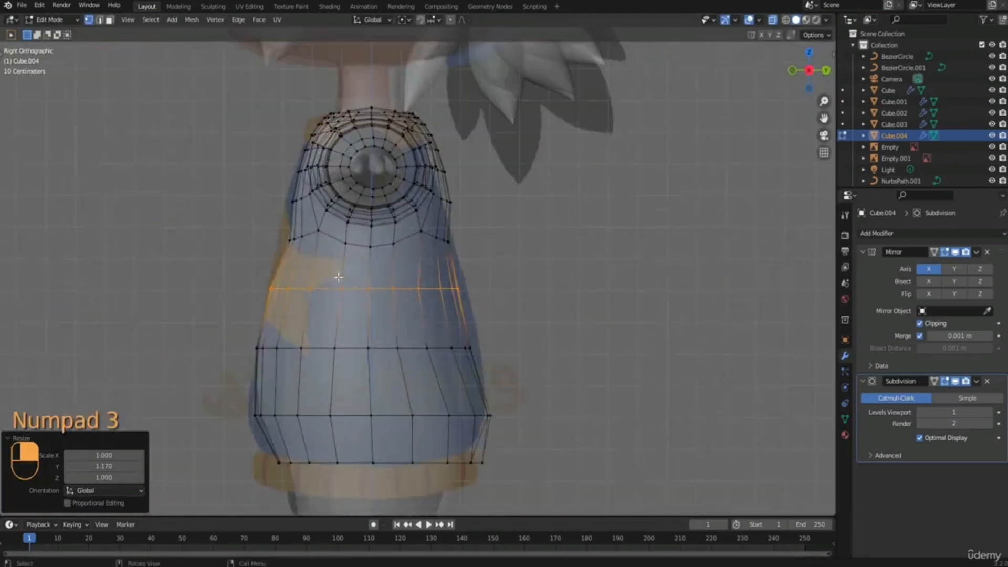
middle_click_drag(276, 230, 293, 258, "shift")
left_click_drag(292, 258, 486, 288)
key("s")
key("y")
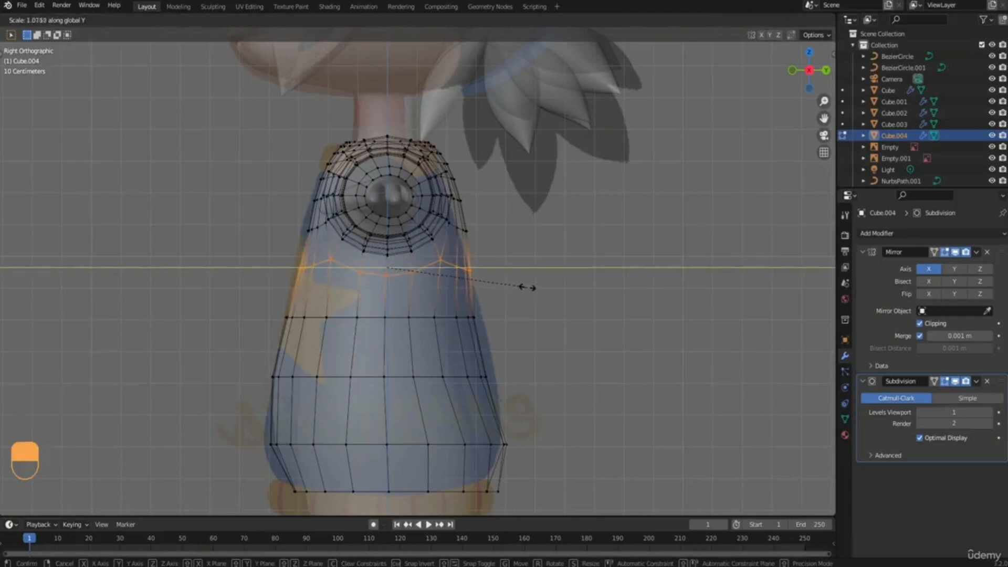
left_click(524, 286)
Narrow the loop below the armpit slightly along Y to fit the side reference.
middle_click_drag(420, 282, 425, 301, "shift")
key("s")
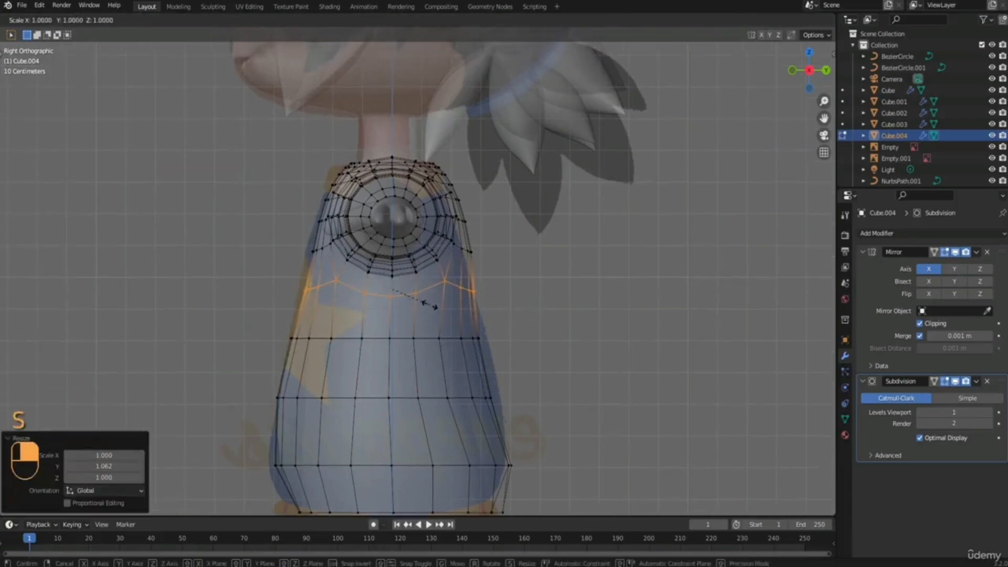
key("y")
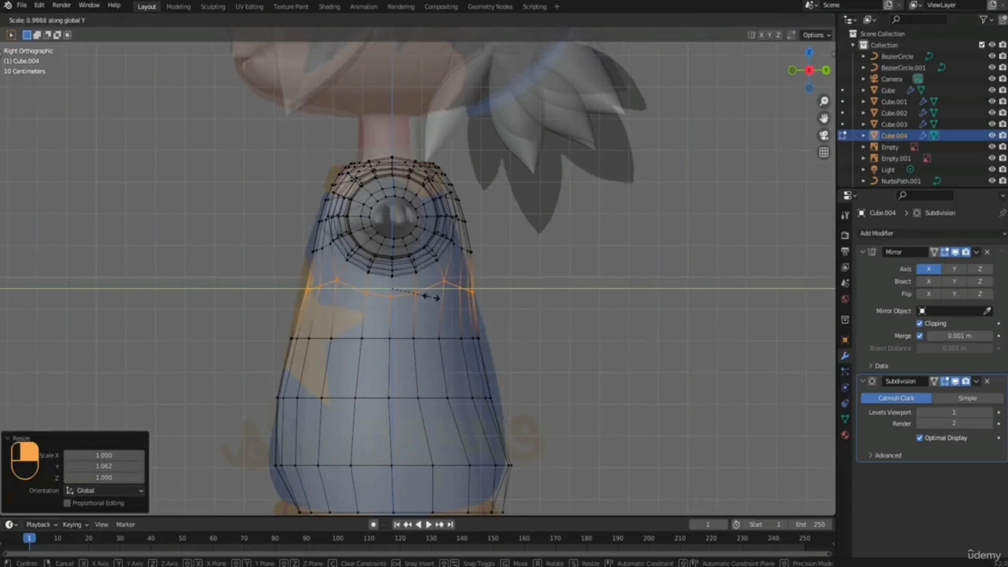
left_click(430, 295)
Shift the mid-torso loop backward along Y by about 0.009 m.
left_click_drag(266, 312, 510, 374)
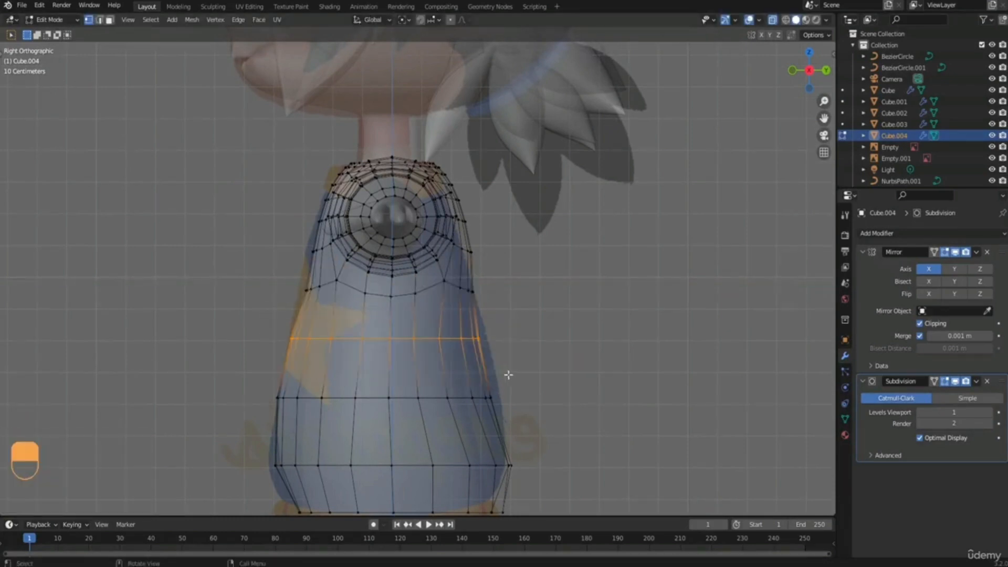
key("g")
key("y")
left_click(511, 374)
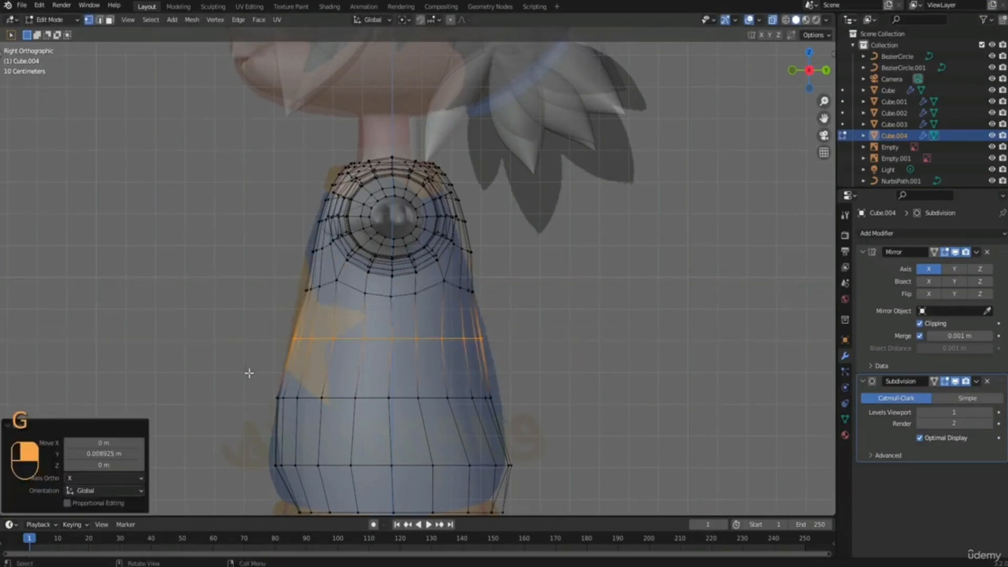
Shift the loop above the waist backward along Y by about 0.005 m.
left_click_drag(245, 371, 552, 436)
key("g")
key("y")
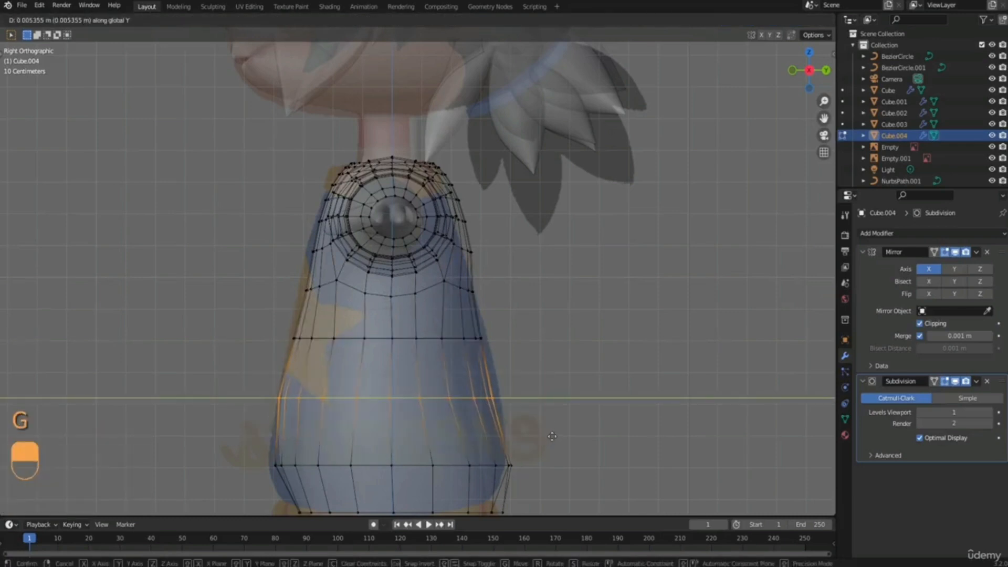
left_click(551, 436)
Move the rearmost vertices of the loop above the waist backward along Y by about 0.023 m.
left_click(500, 408)
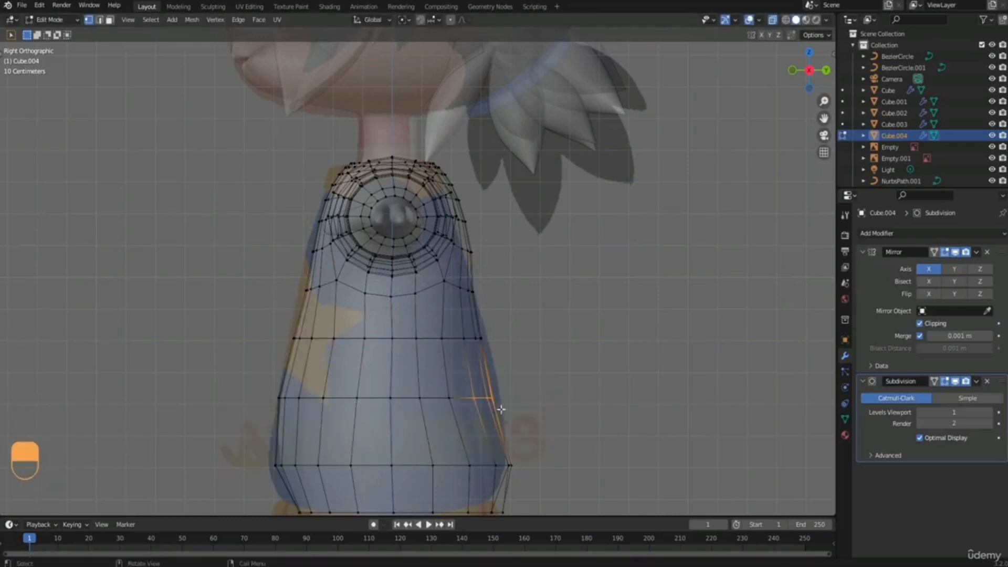
key("g")
left_click(508, 409)
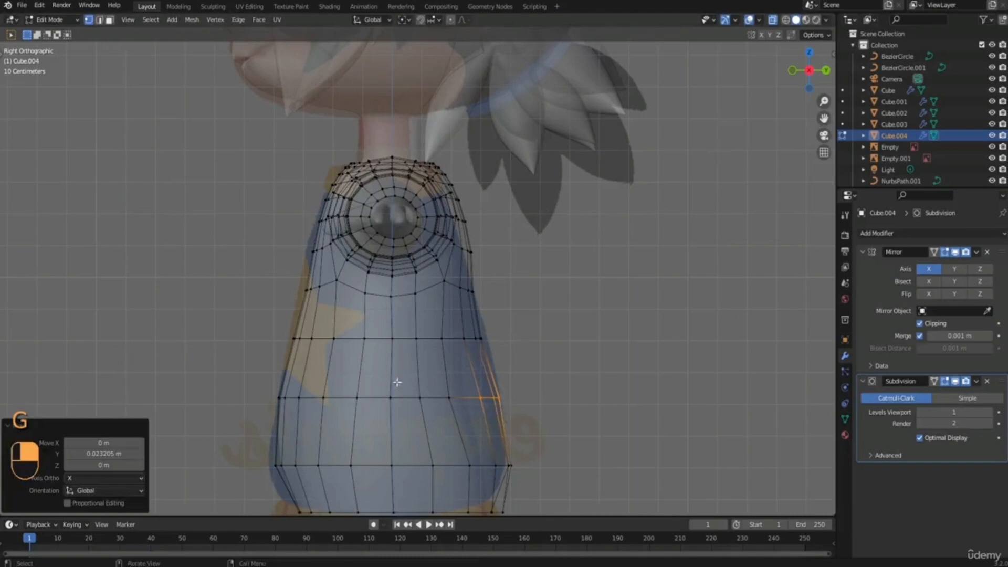
Move the neighbouring inner vertices of the loop above the waist backward along Y by about 0.012 m.
left_click_drag(405, 383, 460, 416)
key("g")
key("y")
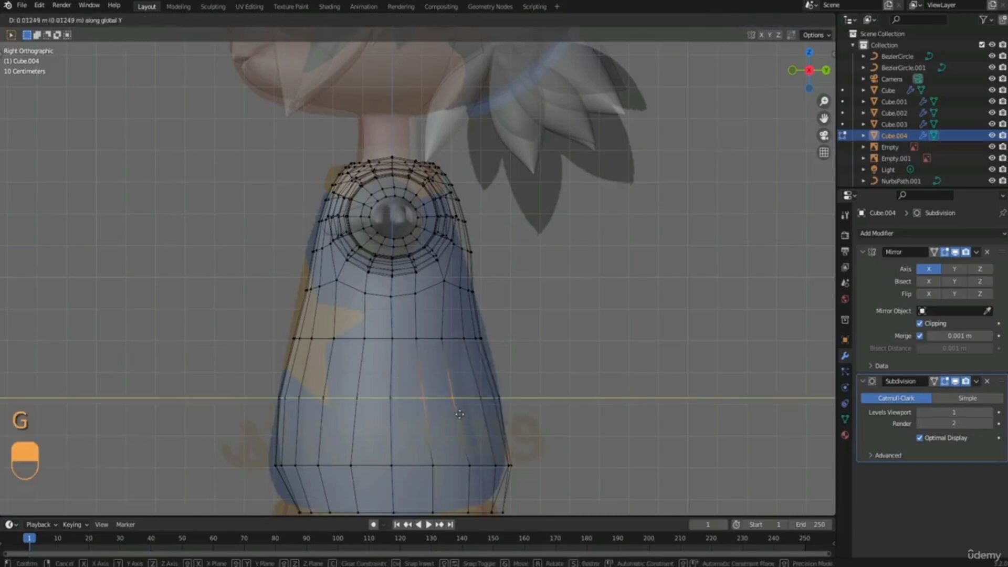
left_click(460, 414)
Pull the upper back vertices at armpit height forward along Y by about 0.009 m.
middle_click_drag(466, 268, 461, 303, "shift")
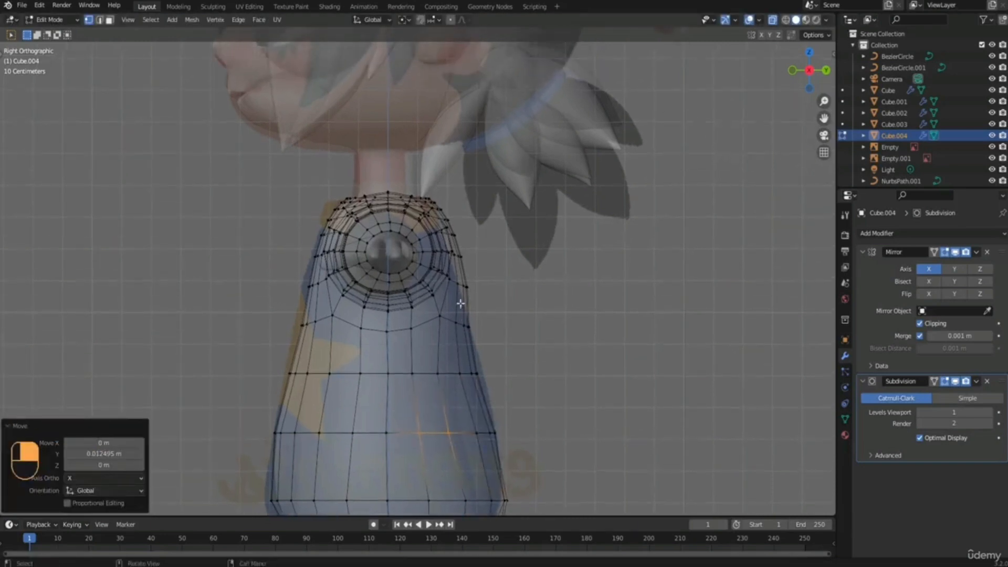
left_click_drag(456, 272, 482, 303)
key("g")
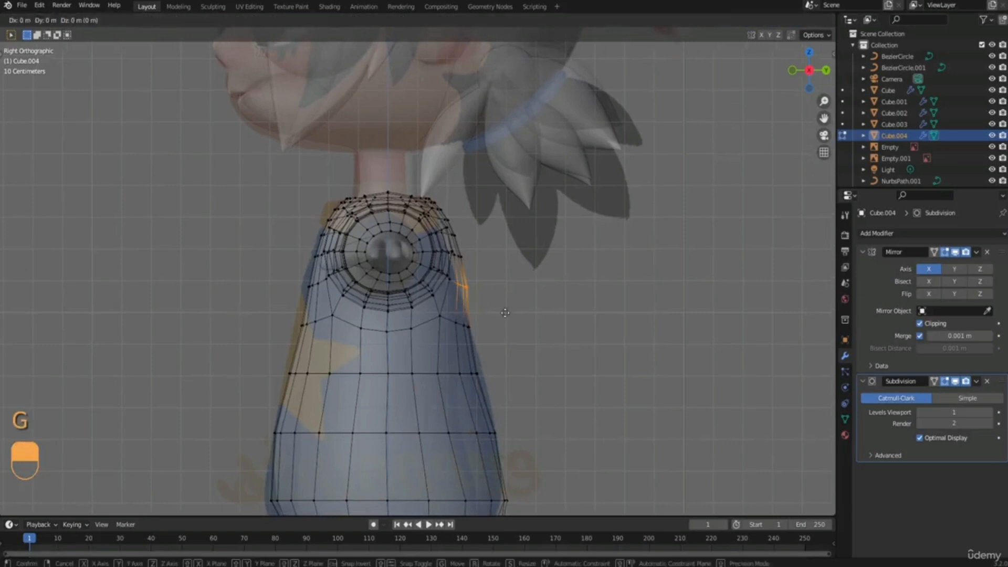
key("y")
left_click(462, 314)
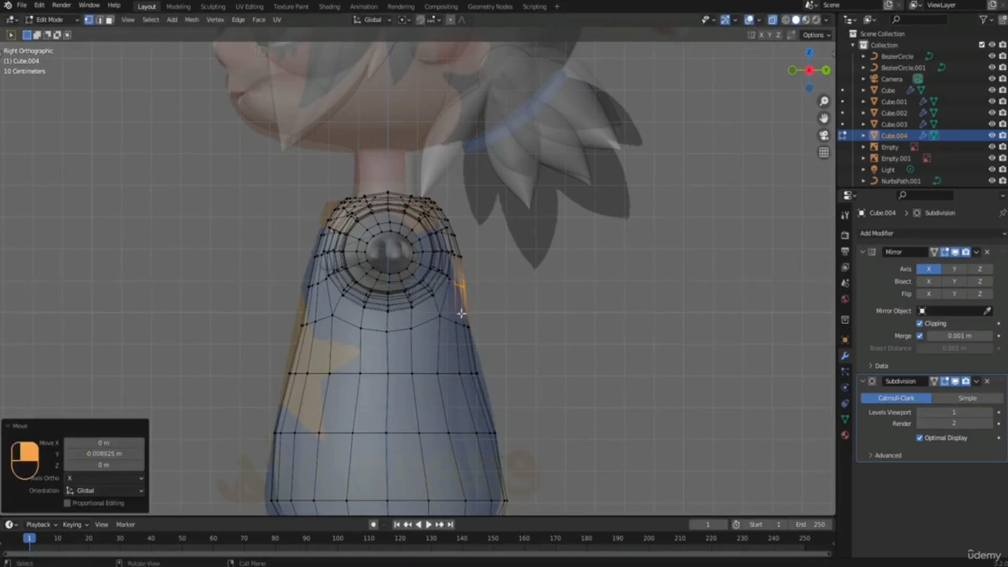
Move the chest vertices at armpit height and in the row below forward along Y to meet the reference outline.
left_click_drag(305, 287, 320, 332)
key("g")
key("y")
left_click(317, 292)
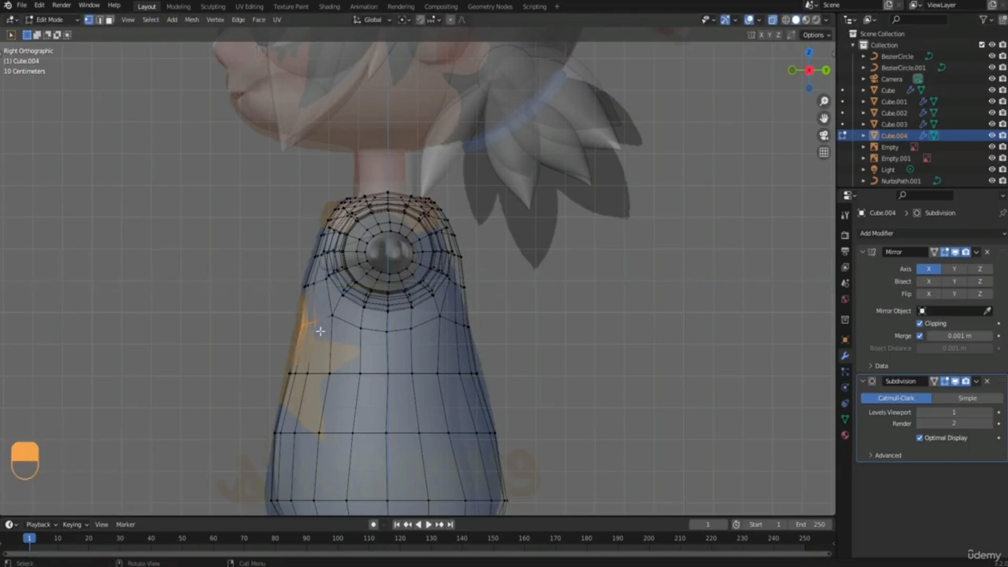
key("g")
key("y")
left_click(317, 334)
Move the front vertices of the mid-torso loop forward along Y in turn, the innermost by about 0.007 m.
left_click_drag(286, 366, 368, 386)
key("g")
key("y")
left_click(316, 361)
key("g")
key("y")
left_click(346, 358)
key("g")
key("y")
left_click(372, 388)
key("g")
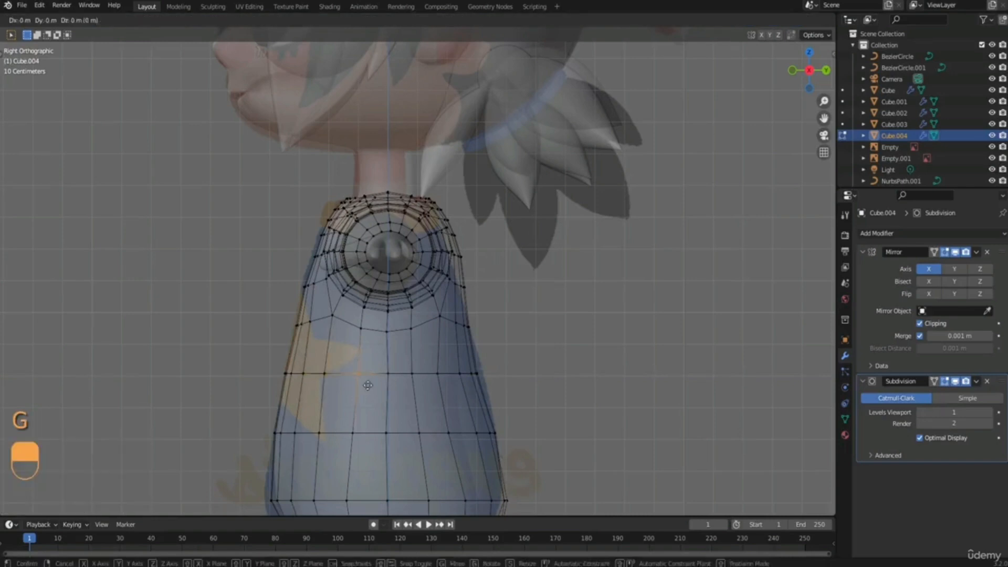
key("y")
left_click(370, 388)
Move a rear side vertex of the mid-torso loop along Y by about 0.012 m to even the spacing.
middle_click_drag(433, 360, 421, 276, "shift")
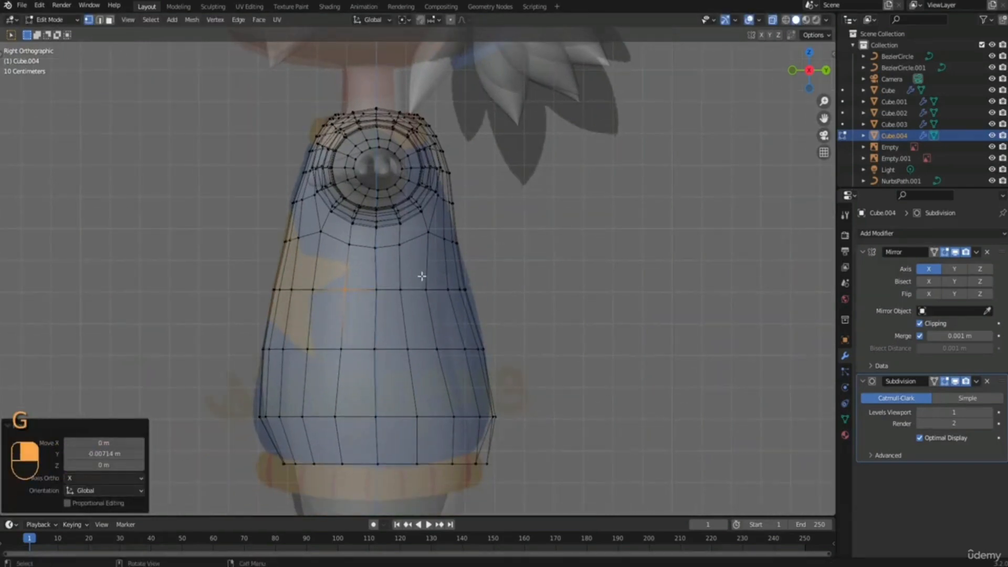
key("g")
key("y")
left_click(441, 307)
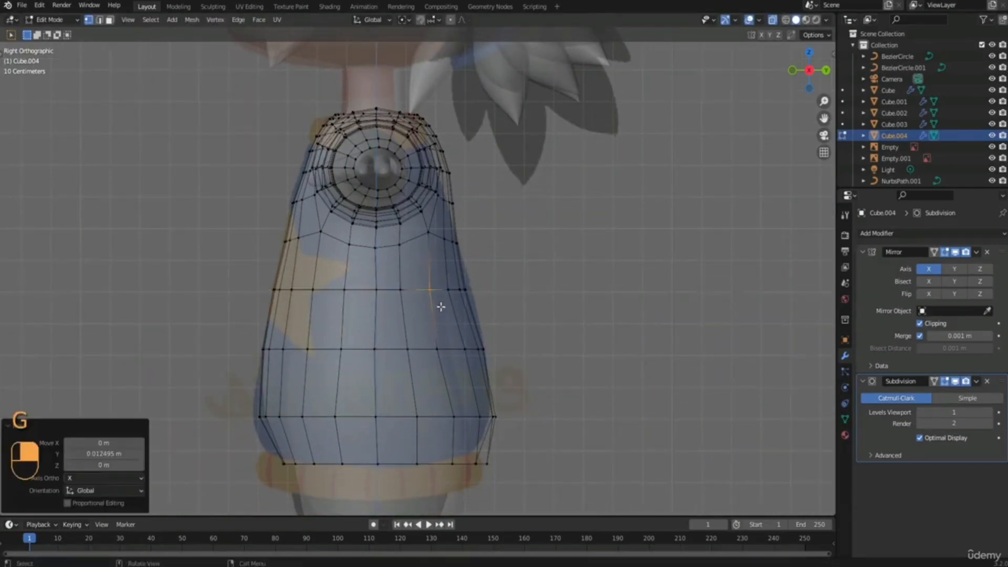
Add a single centred loop cut between the hem edge and the loop above it.
scroll(362, 337, "down", 1)
middle_click_drag(290, 416, 282, 378, "shift")
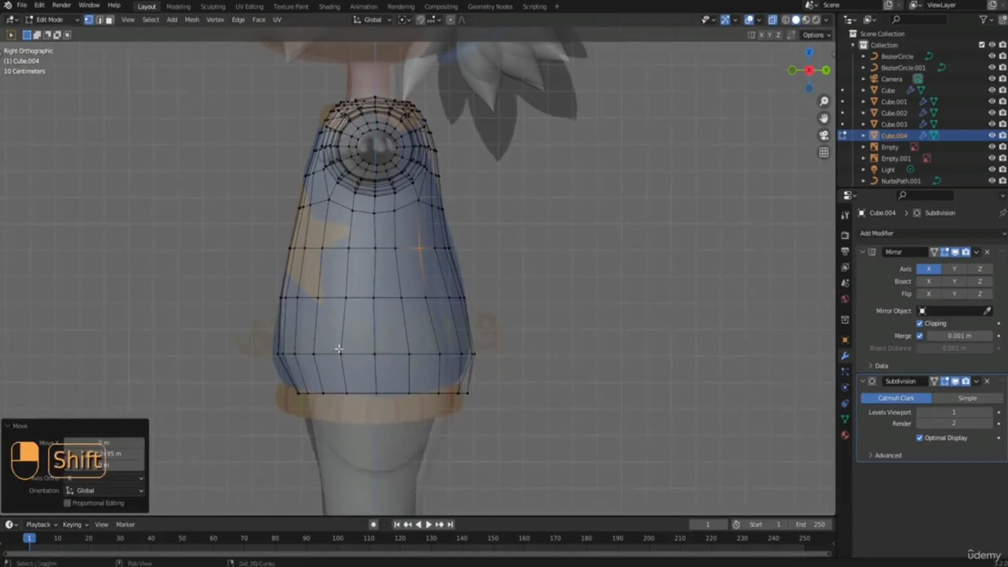
key("ctrl+r")
left_click(297, 376)
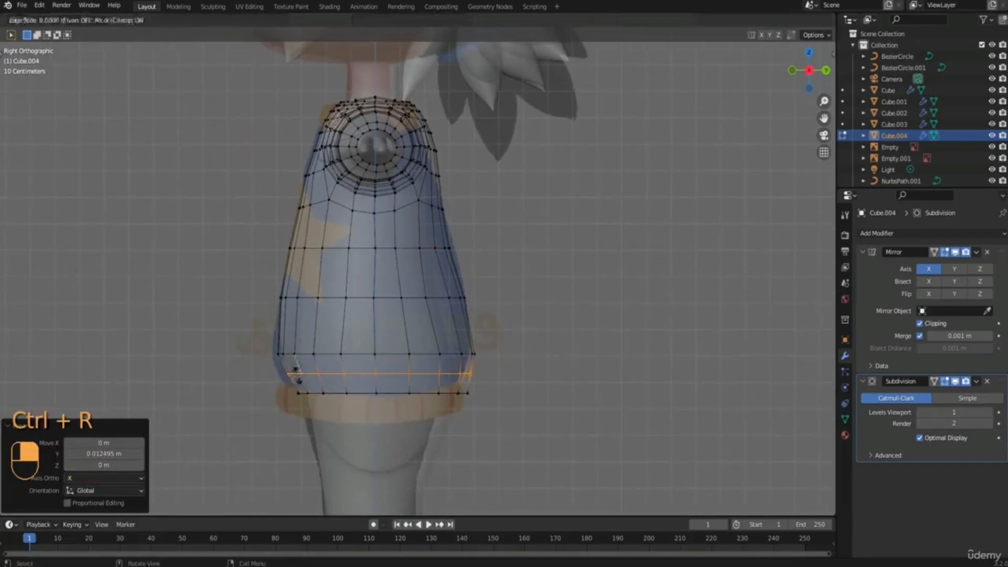
left_click(285, 370)
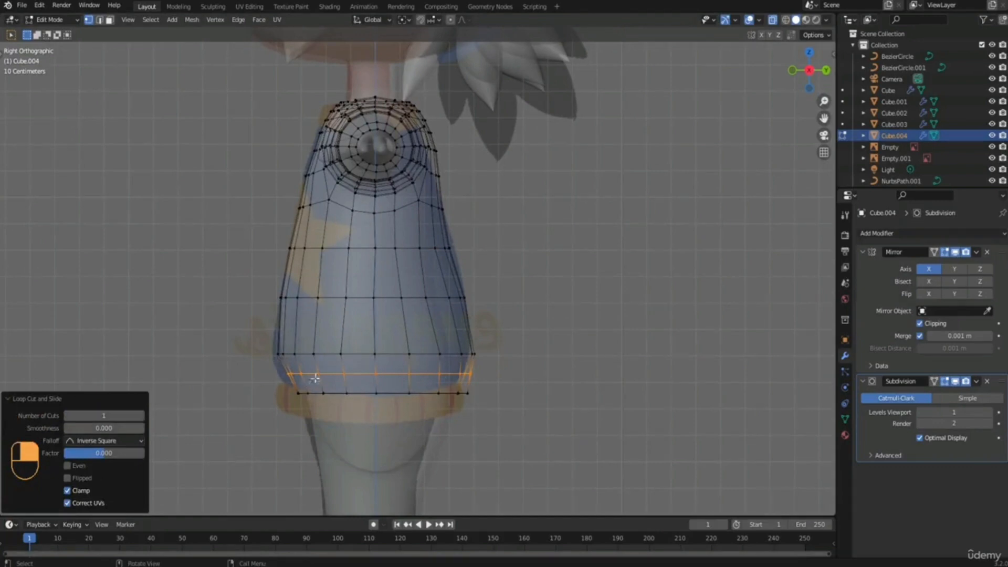
Scale the new hem loop by 1.065 and lower it along Z by about 0.006 m.
key("s")
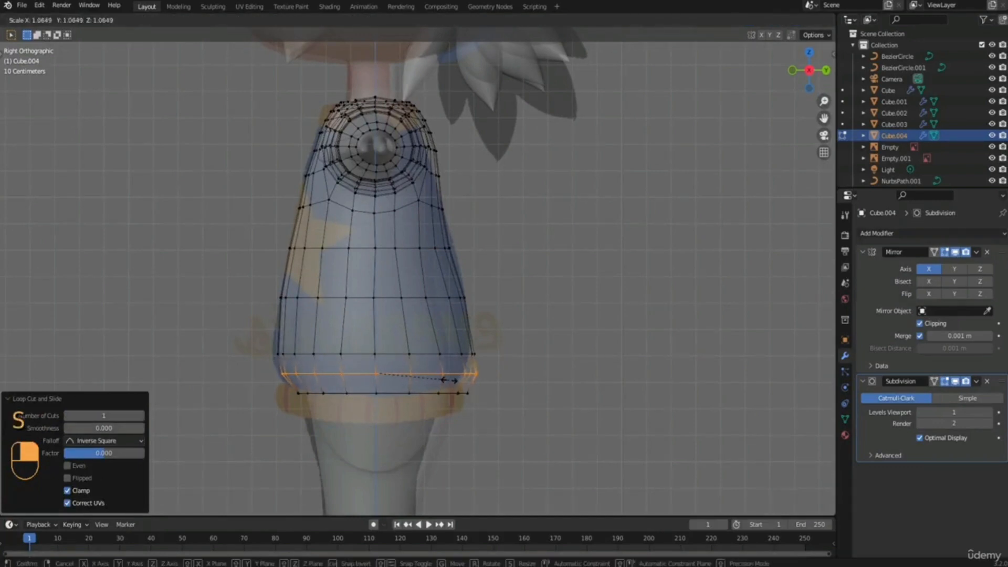
left_click(449, 380)
middle_click_drag(414, 355, 415, 347, "shift")
key("g")
key("z")
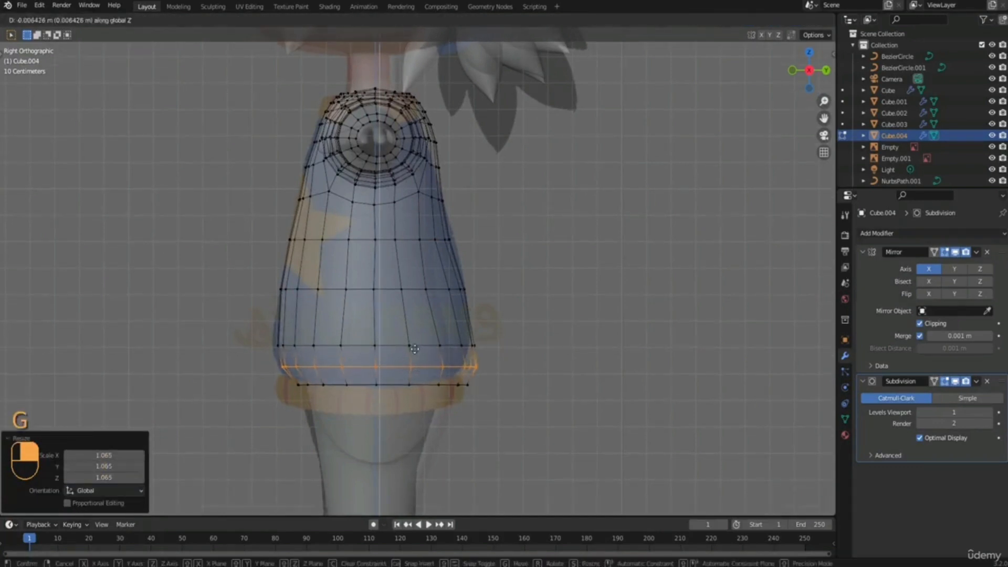
left_click(415, 349)
Move the back vertices of the mid-torso loop backward along Y by about 0.009 m.
middle_click_drag(380, 299, 366, 399, "shift")
middle_click_drag(378, 320, 371, 296, "shift")
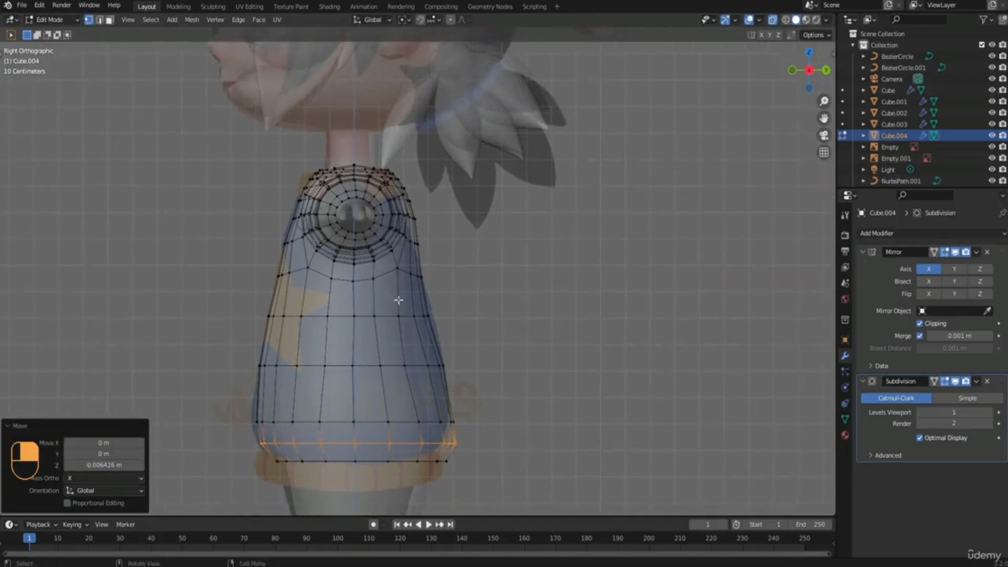
left_click(414, 315, "alt")
key("g")
key("y")
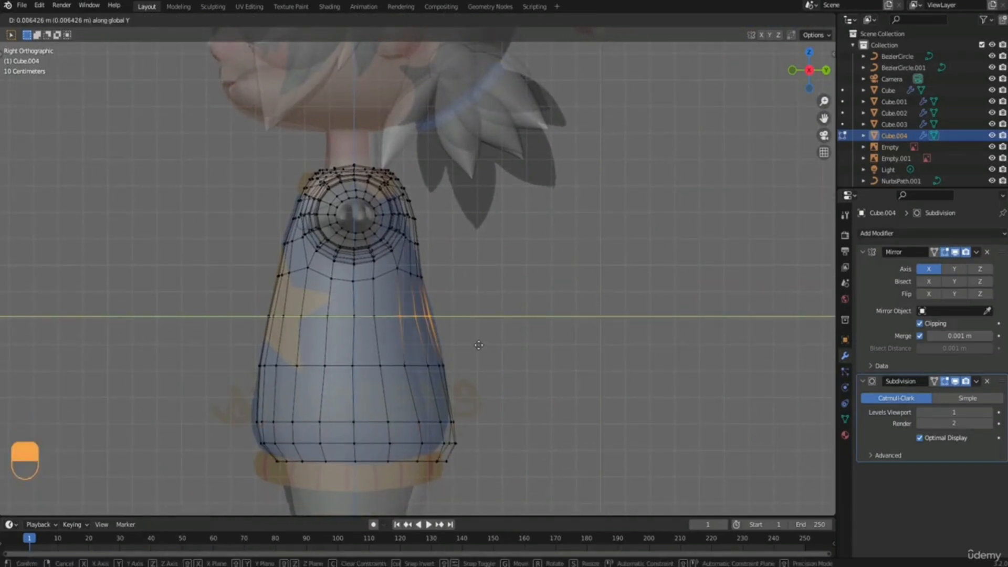
left_click(478, 345)
Turn off X-ray and hide the two reference images, Empty and Empty.001.
middle_click_drag(393, 225, 412, 347, "shift")
scroll(412, 348, "down", 4)
left_click(772, 20)
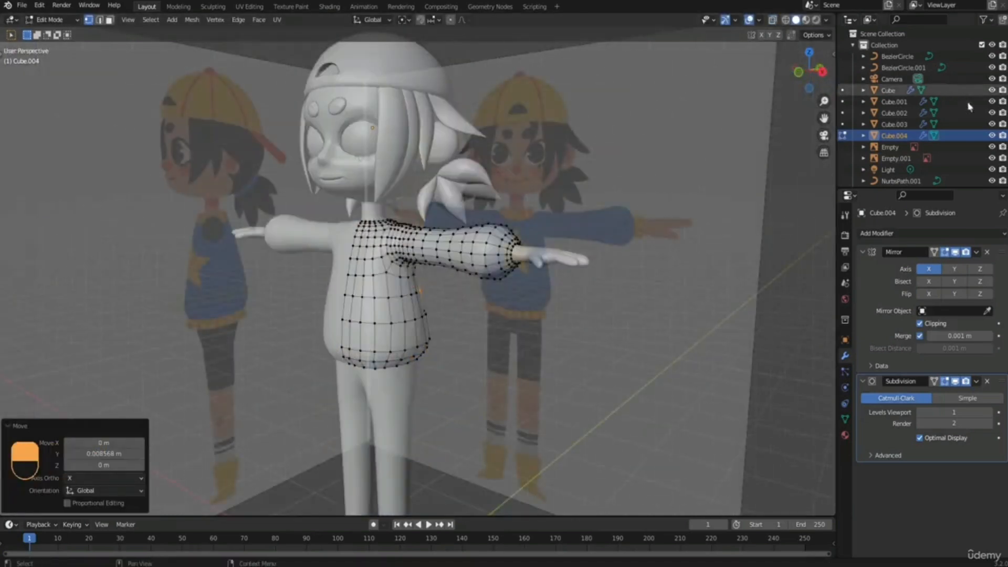
left_click(991, 147)
left_click(991, 158)
Inspect the sweater's shoulder in front view and dissolve the edge loop where the sleeve meets the shoulder.
middle_click_drag(420, 304, 461, 313)
scroll(507, 306, "down", 3)
scroll(462, 313, "up", 4)
scroll(424, 312, "up", 3)
middle_click_drag(432, 236, 395, 311, "shift")
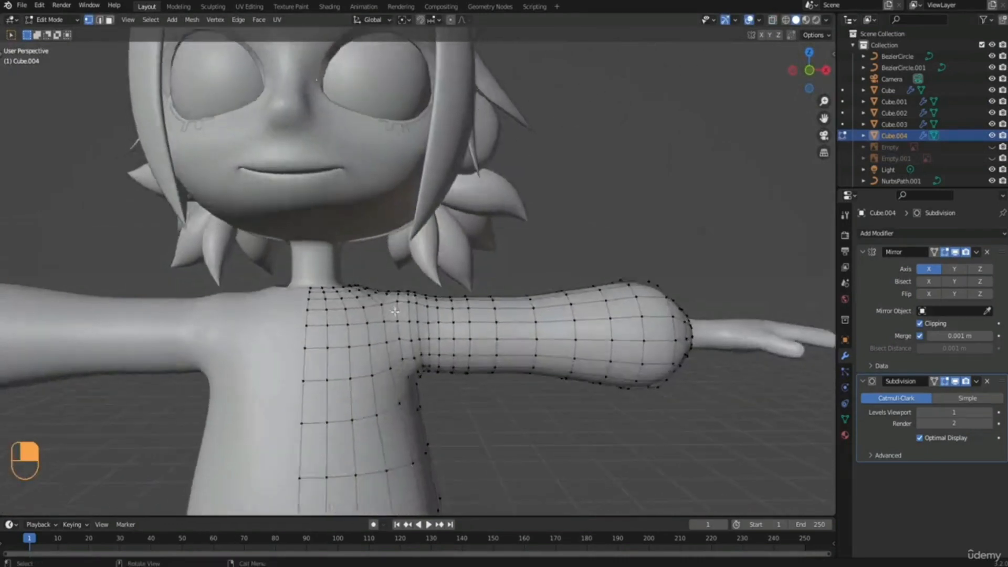
scroll(395, 311, "up", 2)
key("KP_1")
scroll(400, 261, "up", 2)
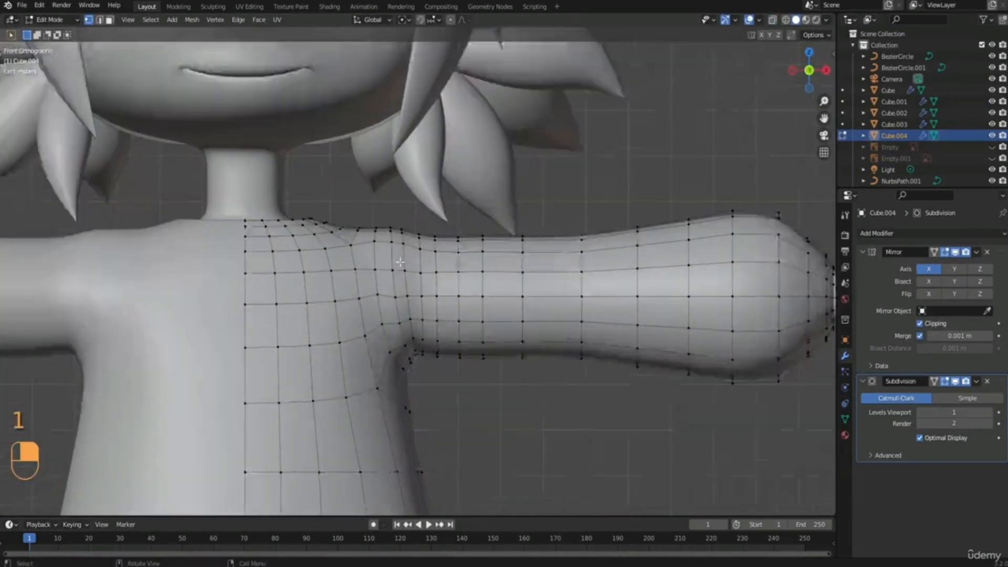
scroll(400, 262, "up", 1)
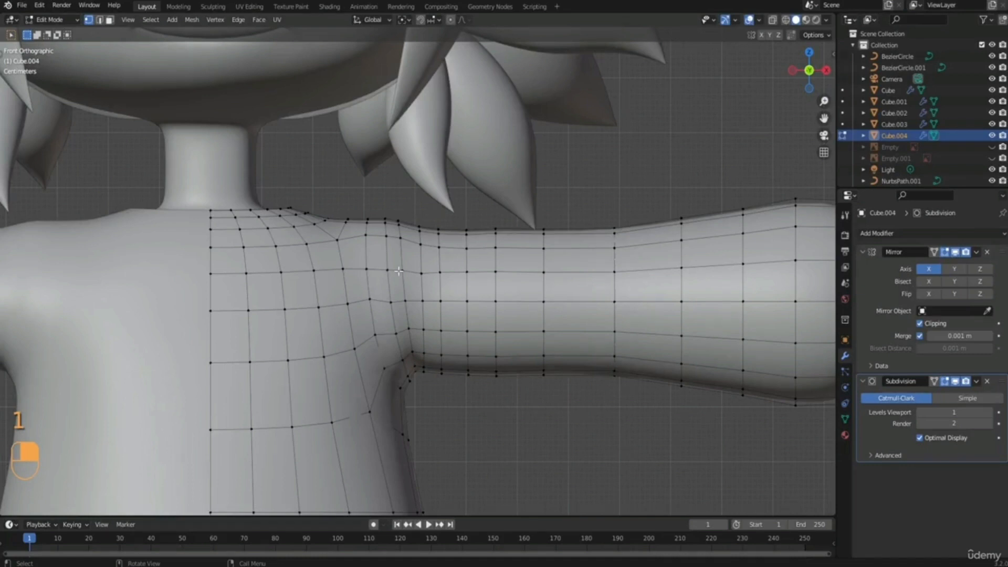
key("2")
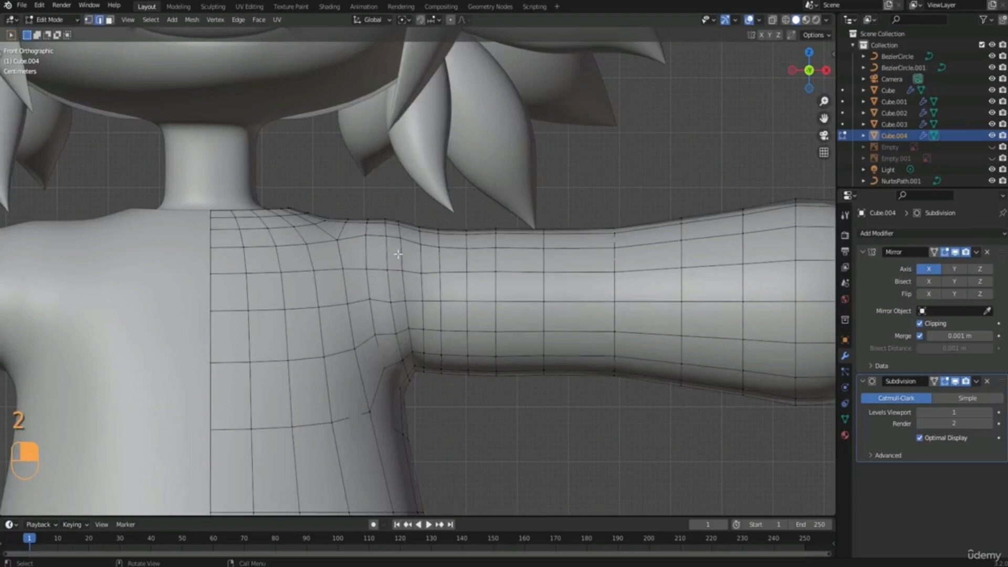
left_click(419, 256, "alt")
right_click(419, 255)
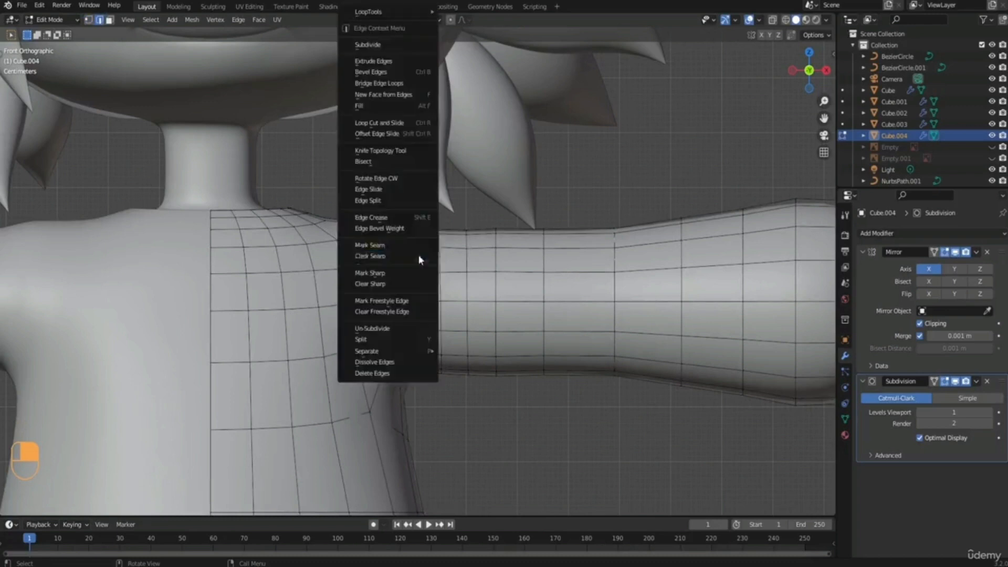
left_click(385, 355)
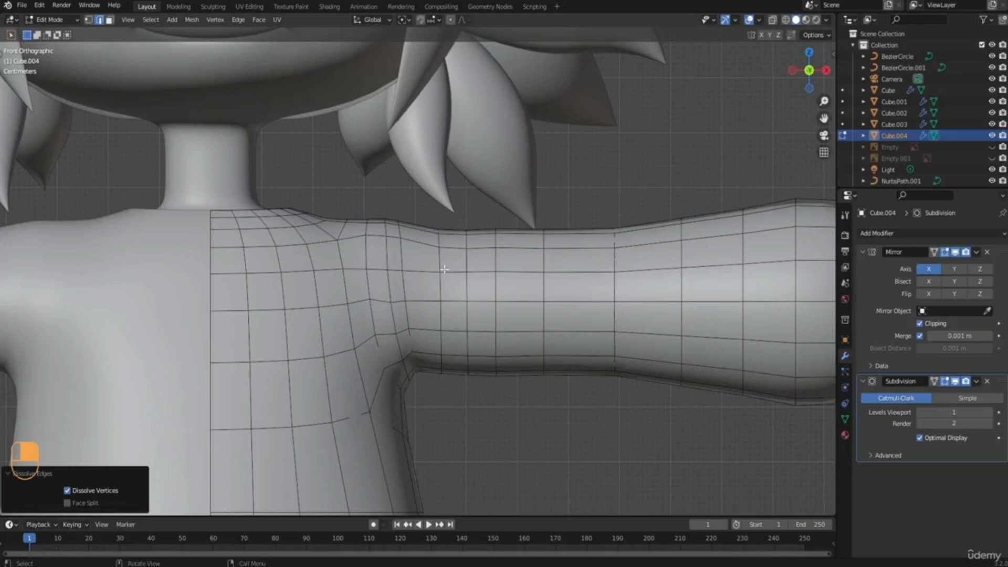
Move the sleeve loop nearest the shoulder inward along X by about 0.02 m.
left_click(439, 254, "alt")
key("g")
key("x")
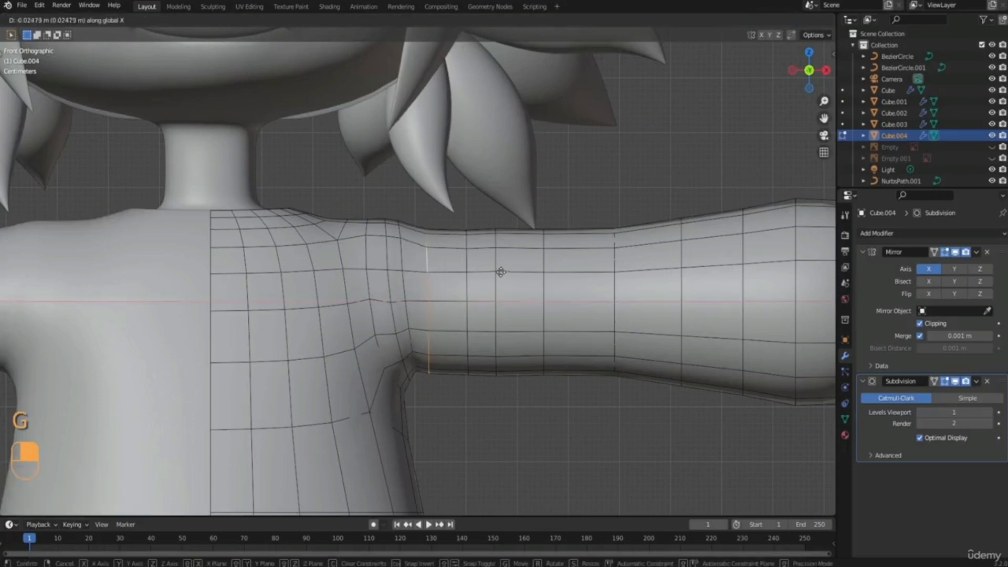
left_click(501, 272)
Try scaling the sleeve loop nearest the shoulder, and undo the scaling.
key("s")
left_click(512, 286)
key("ctrl+z")
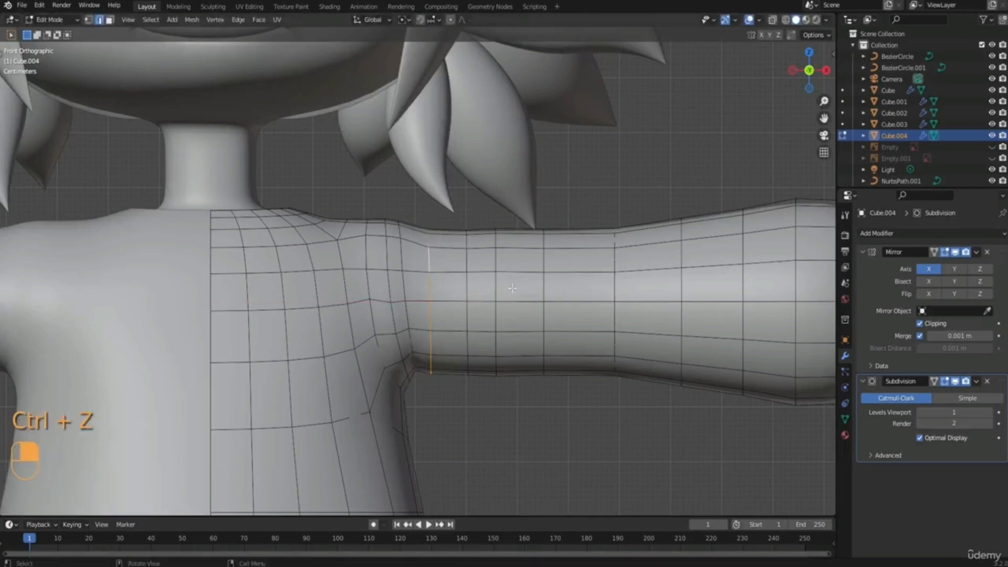
Raise the sleeve loop nearest the shoulder along Z by about 0.003 m and check the smoothed shape in Object Mode.
key("g")
key("z")
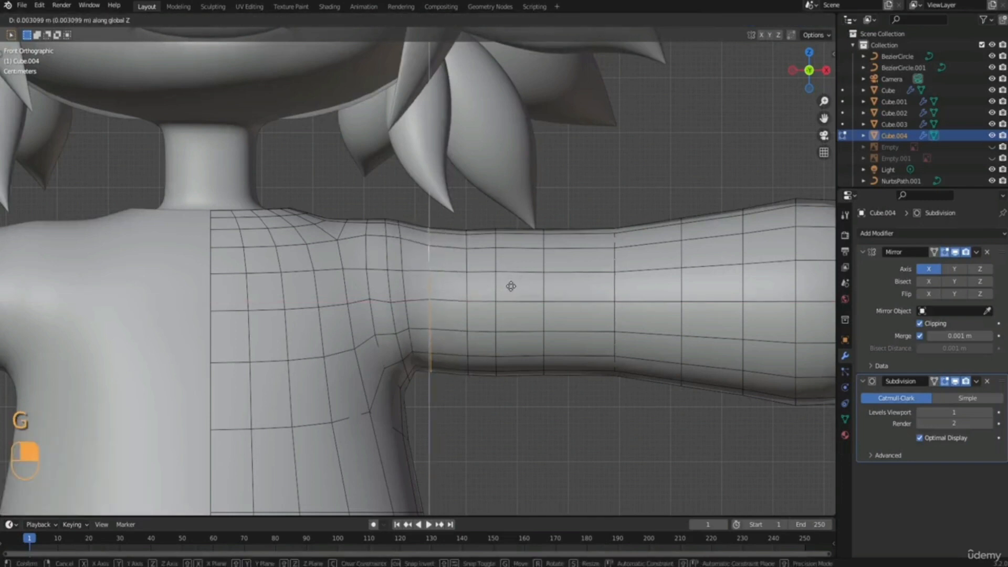
left_click(511, 286)
key("Tab")
middle_click_drag(462, 302, 435, 320)
scroll(382, 283, "down", 5)
scroll(409, 299, "up", 2)
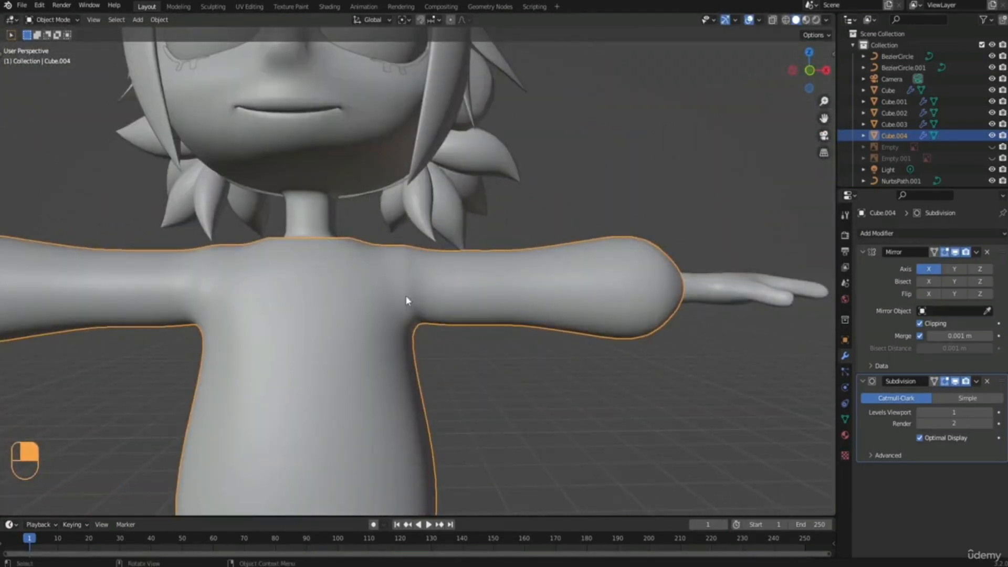
Dissolve the sweater's sleeve loop nearest the shoulder in Edit Mode and cut a new centred edge loop in its place.
key("Tab")
scroll(399, 302, "up", 4)
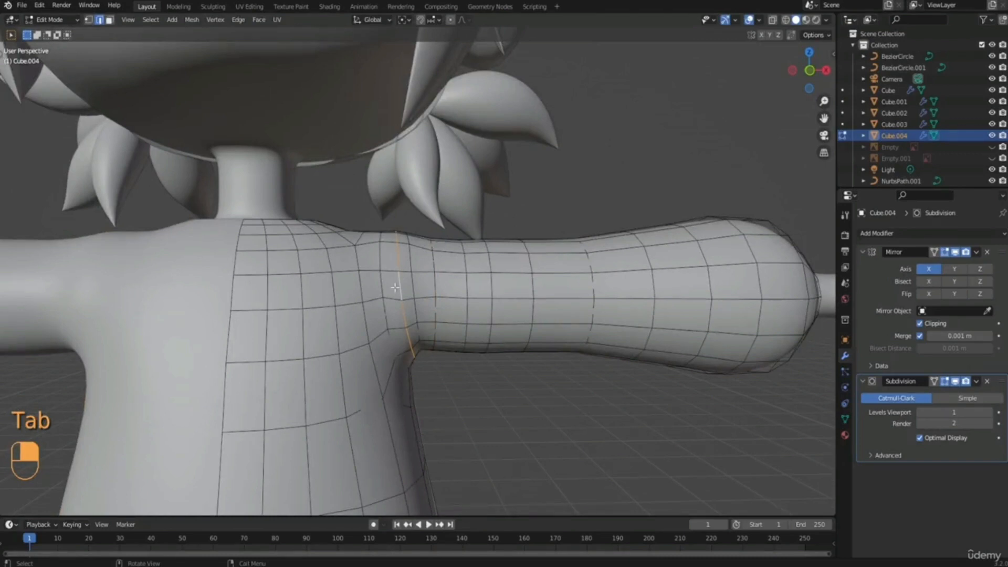
right_click(395, 288)
left_click(370, 364)
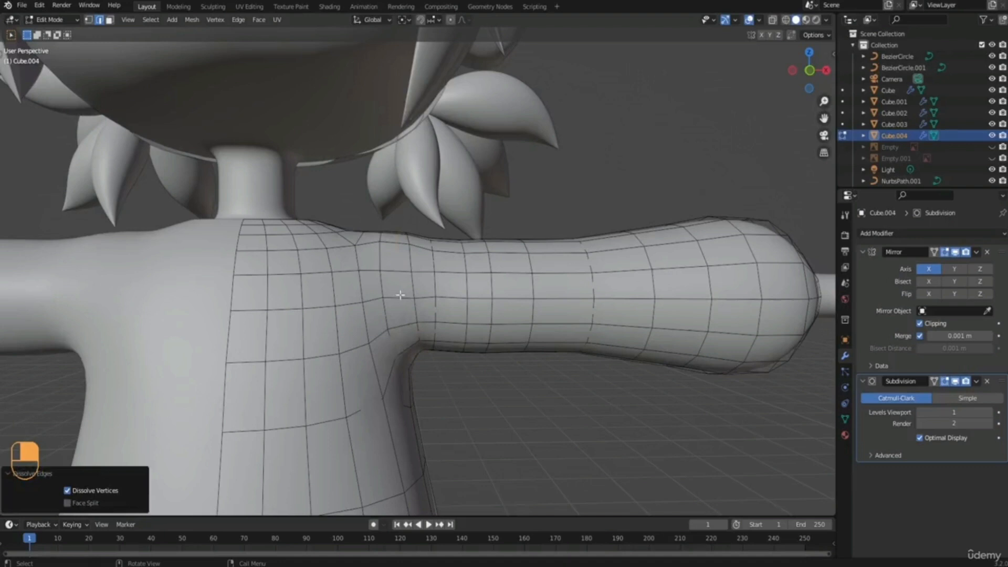
key("ctrl+r")
left_click(400, 295)
right_click(400, 295)
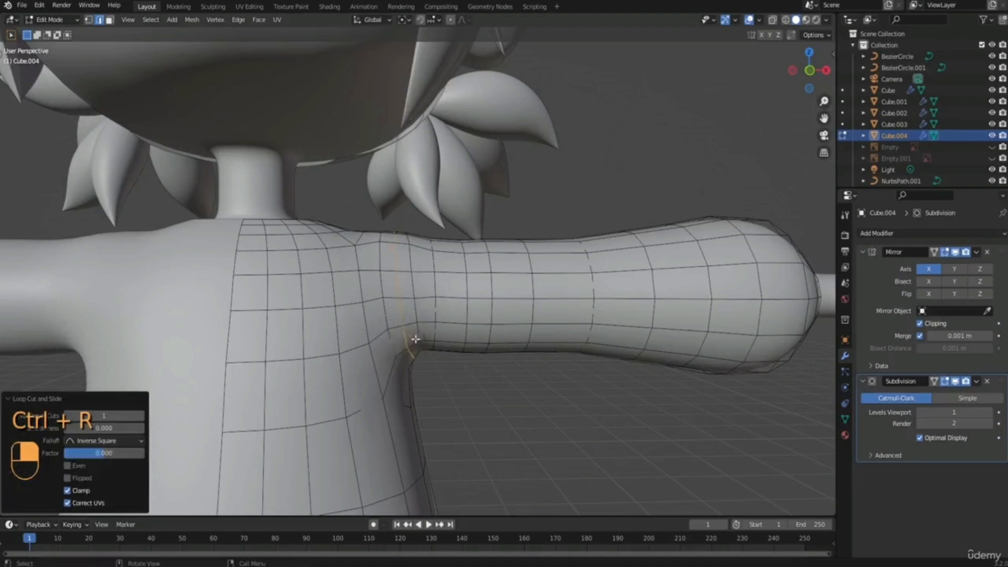
Move the new shoulder edge loop outward along X by about 0.007 m.
middle_click_drag(400, 295, 417, 327)
left_click(389, 258, "alt")
middle_click_drag(389, 258, 452, 291)
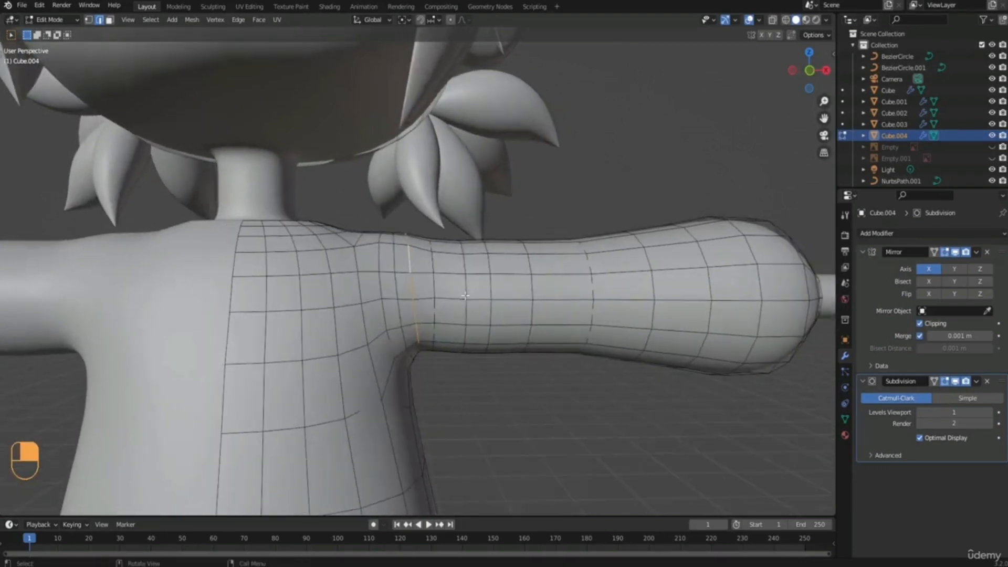
key("g")
key("x")
left_click(467, 298)
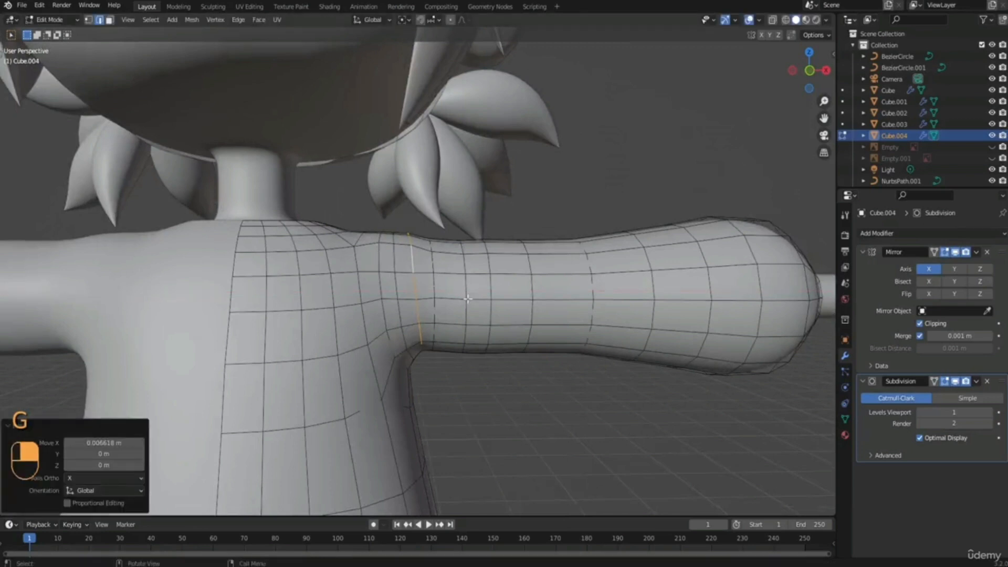
Inspect the smoothed sweater on the whole character in Object Mode from several angles.
key("Tab")
scroll(445, 301, "down", 5)
middle_click_drag(391, 349, 444, 294)
left_click(473, 370)
scroll(470, 368, "down", 3)
middle_click_drag(444, 294, 426, 283)
scroll(457, 300, "down", 1)
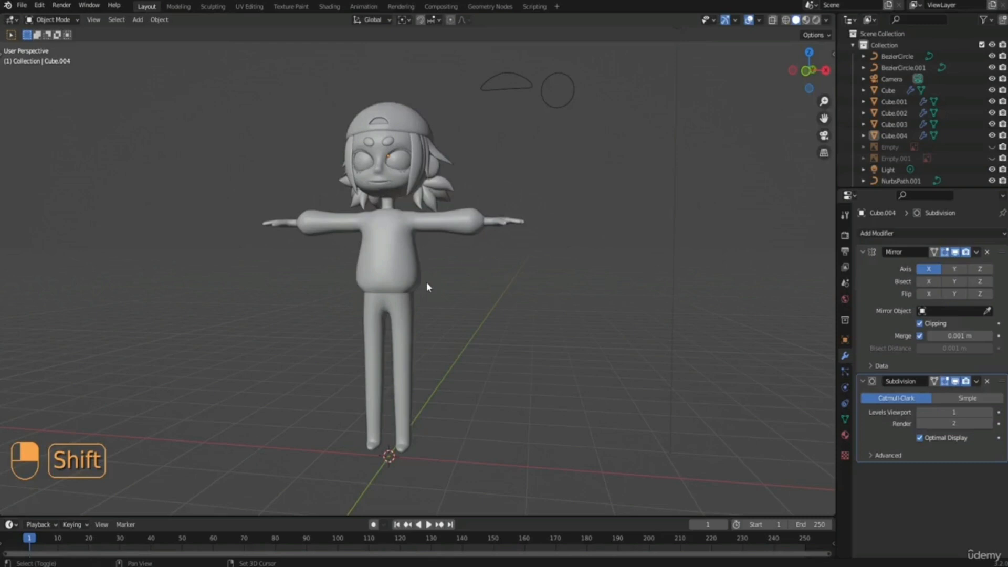
middle_click_drag(427, 284, 376, 242)
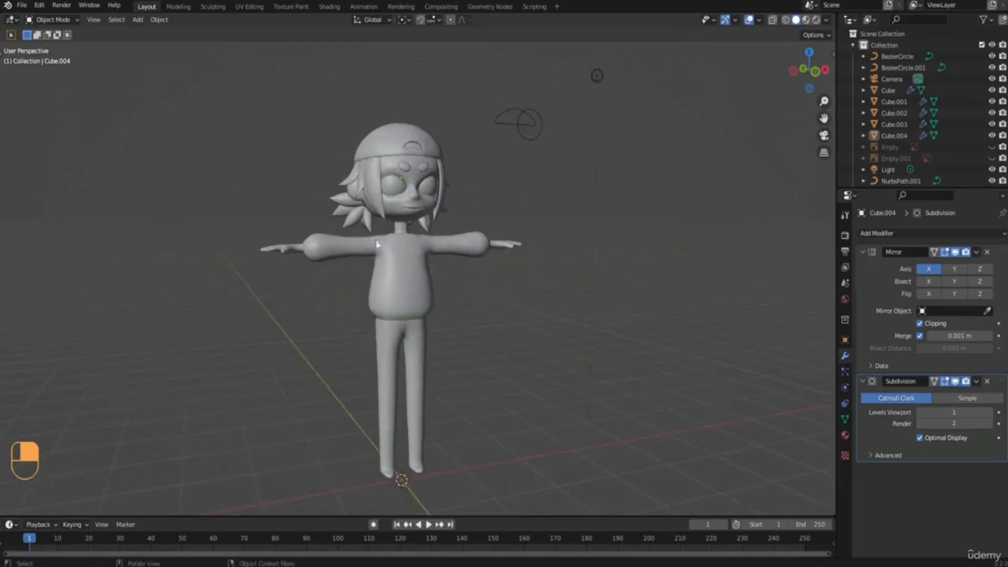
middle_click_drag(462, 309, 365, 241)
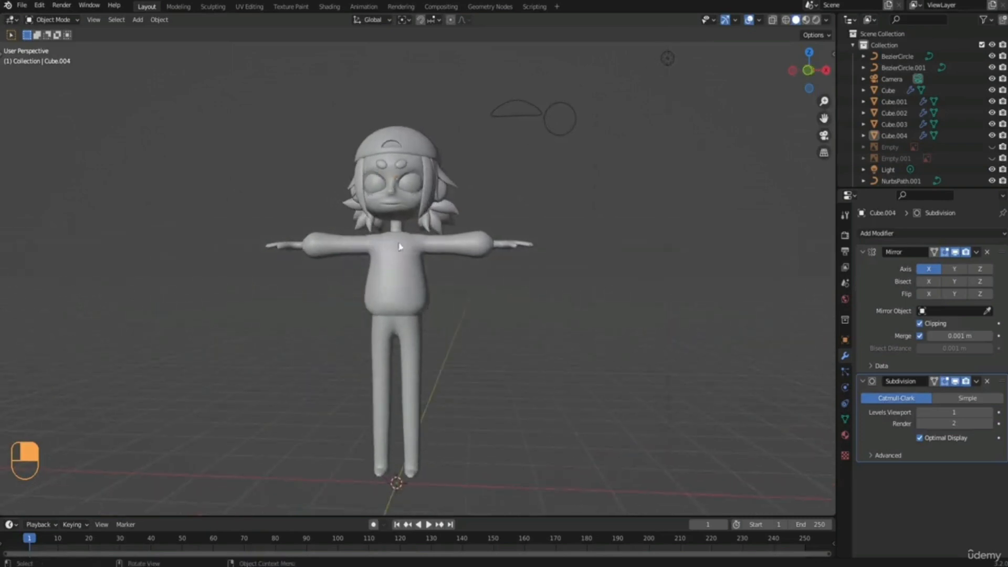
Show the Empty and Empty.001 reference images in front view and open the sweater in Edit Mode.
key("KP_1")
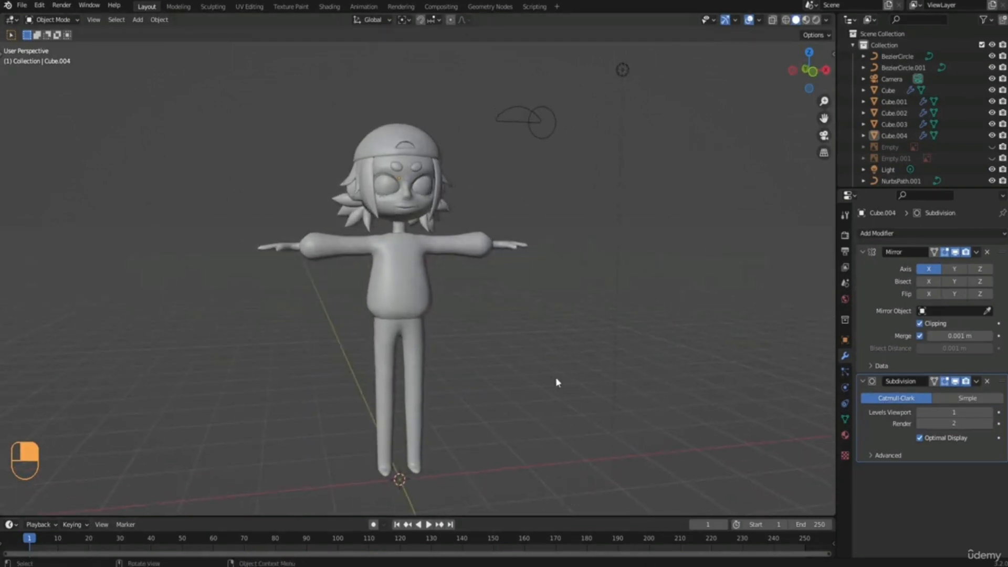
middle_click_drag(550, 377, 550, 414, "shift")
scroll(550, 414, "up", 6)
left_click(992, 158)
left_click(991, 148)
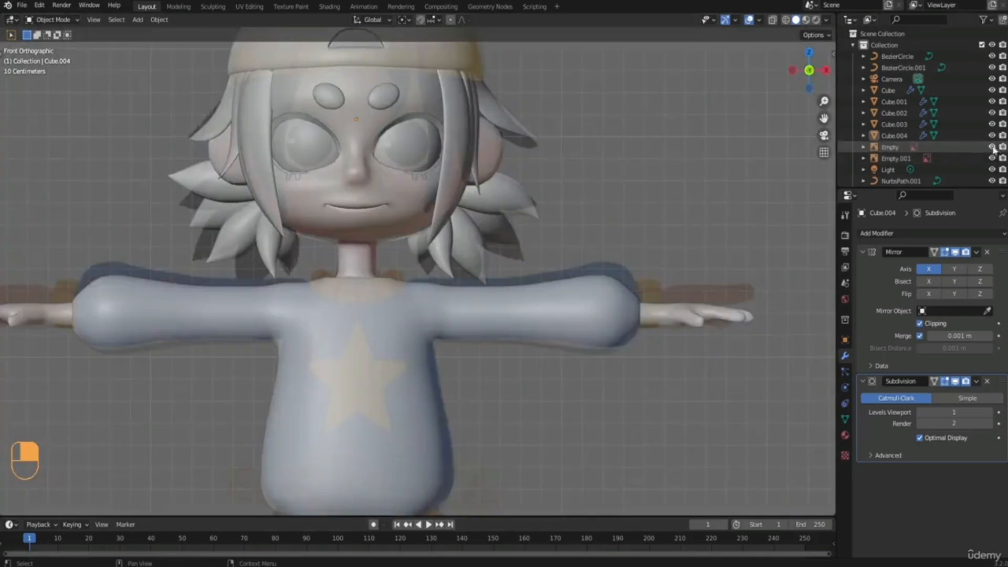
middle_click_drag(288, 329, 311, 313, "shift")
scroll(330, 286, "up", 2)
left_click(332, 289)
key("Tab")
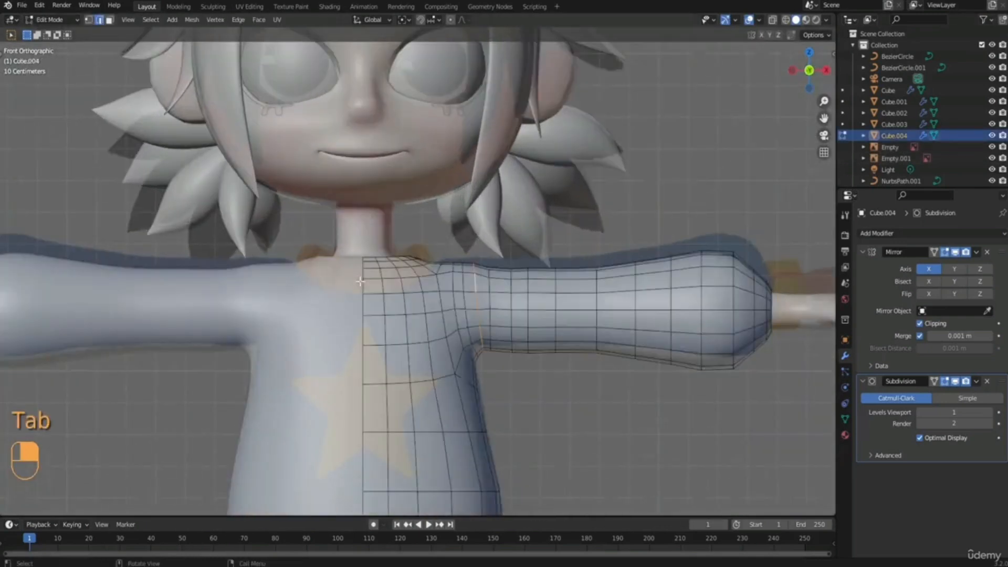
Select the two face rows around the sweater's neckline and delete their faces to widen the neck opening.
middle_click_drag(372, 275, 331, 284)
key("3")
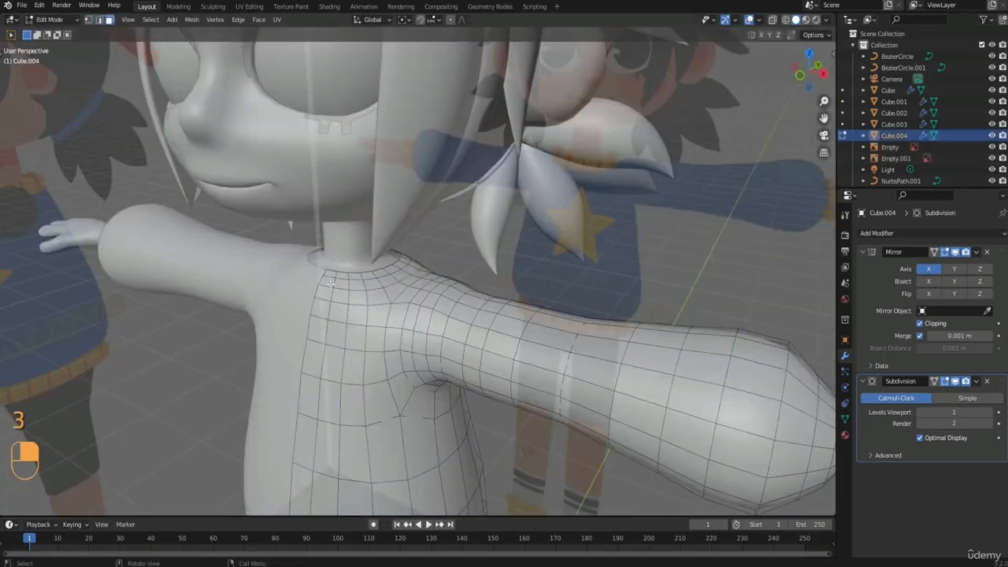
left_click(328, 284)
double_click(333, 283, "shift")
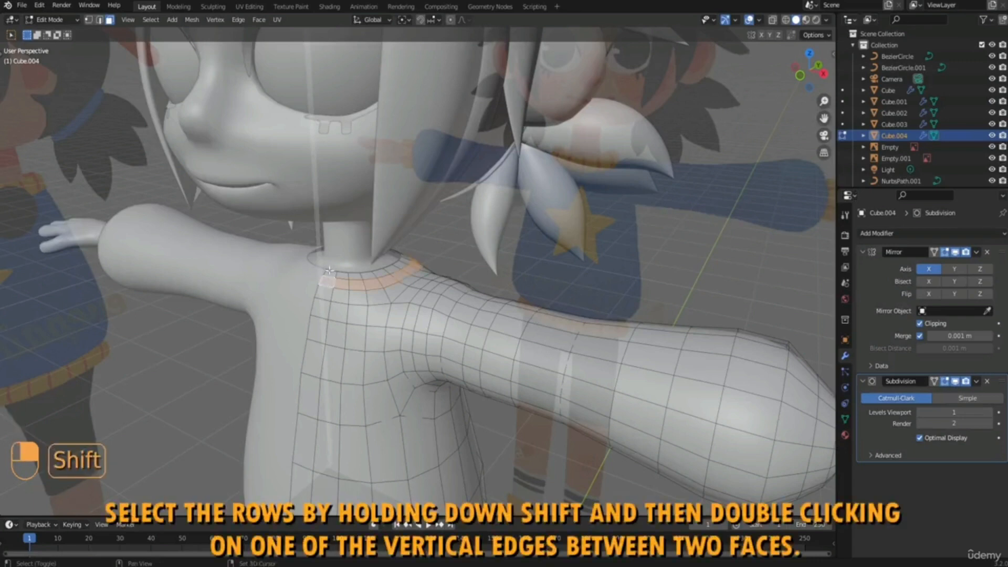
left_click(329, 272, "shift")
double_click(337, 273, "shift")
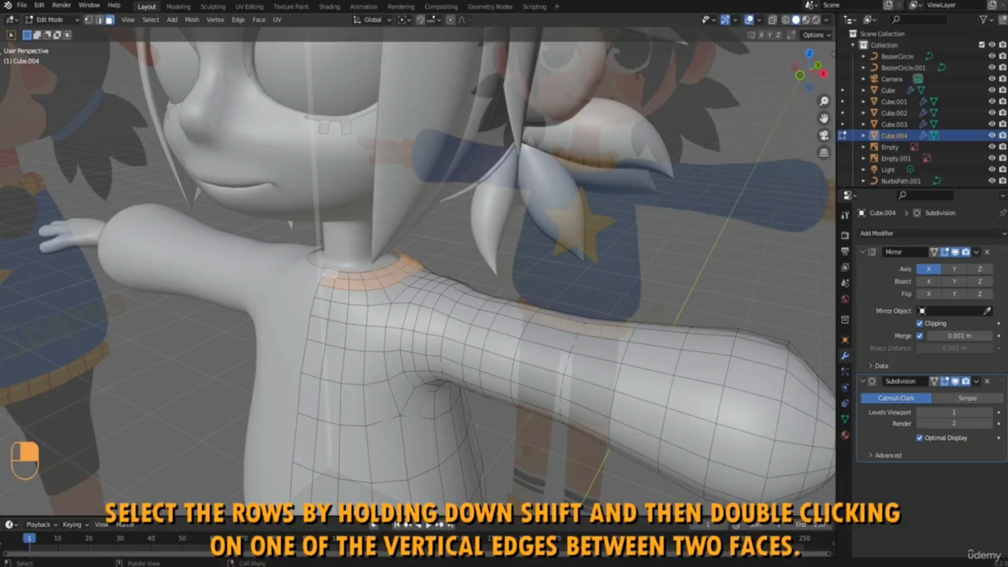
middle_click_drag(349, 300, 381, 298)
key("x")
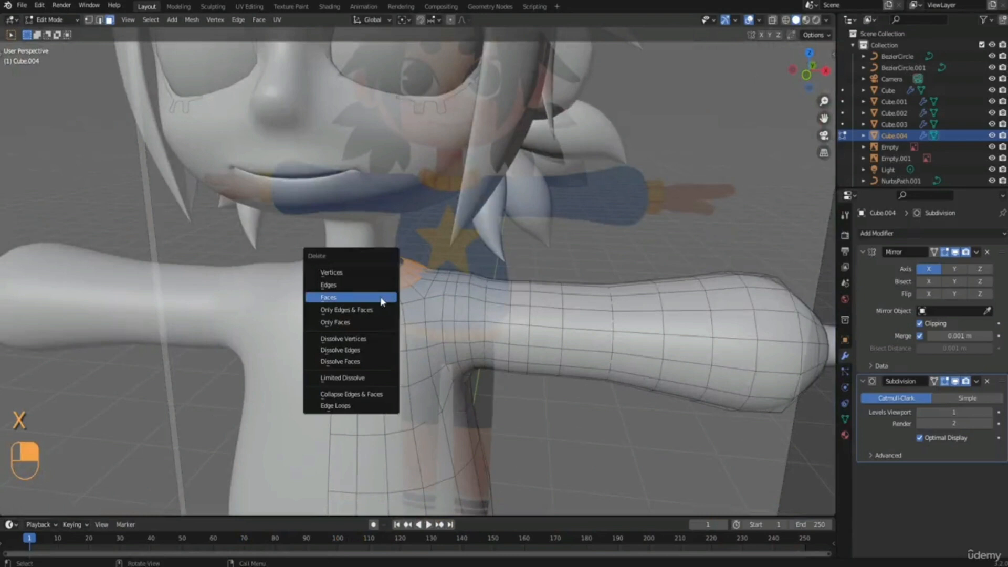
left_click(351, 298)
scroll(389, 299, "down", 2)
middle_click_drag(389, 299, 392, 276)
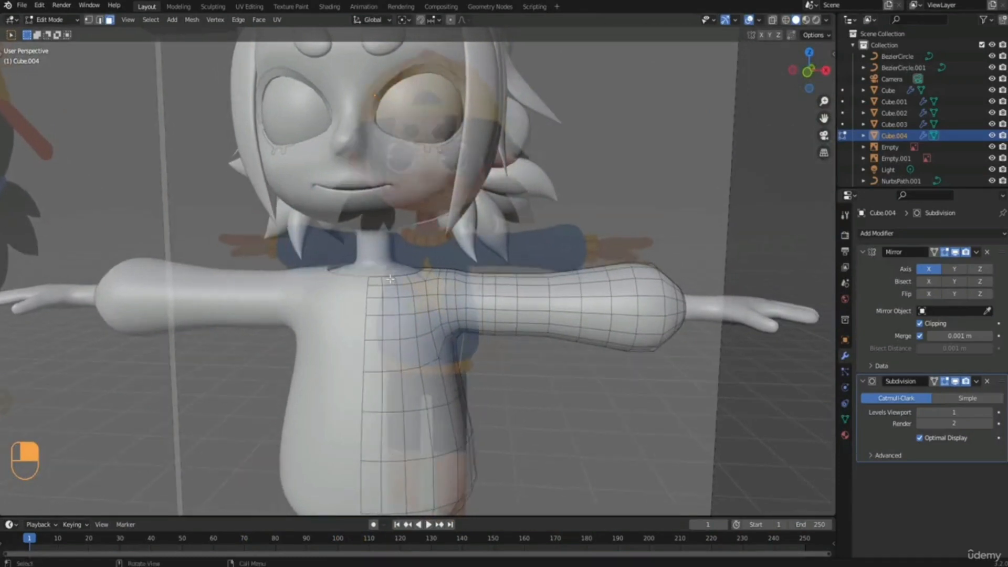
Hide both reference images, extrude the sweater's neckline edge loop and scale the extrusion outward by a factor of about 1.52.
key("KP_1")
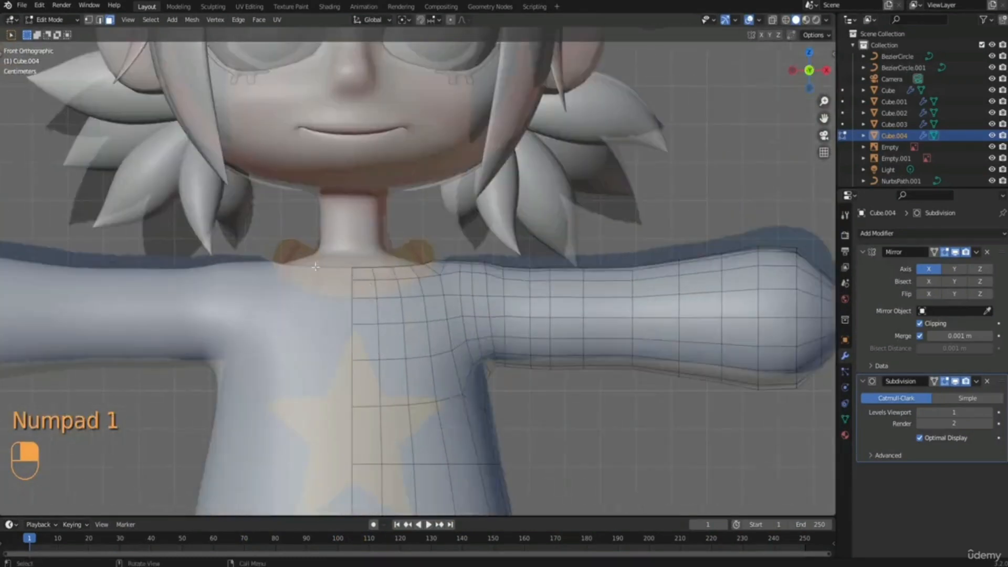
mouse_move(414, 284)
middle_mouse_down()
mouse_move(392, 303)
mouse_move(430, 260)
mouse_move(431, 285)
middle_mouse_up()
key("2")
left_click(408, 294, "alt")
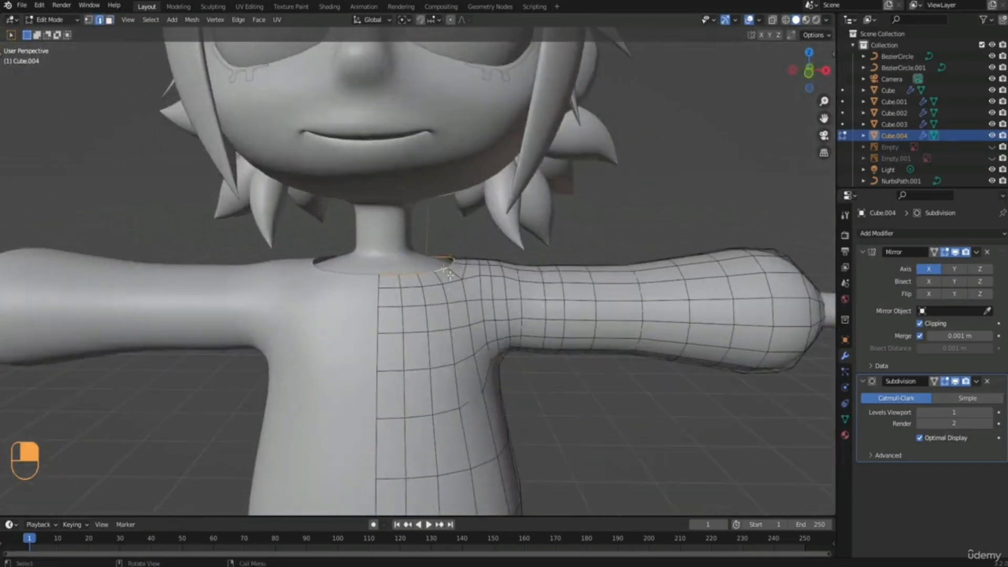
key("KP_Decimal")
middle_click_drag(493, 282, 474, 299)
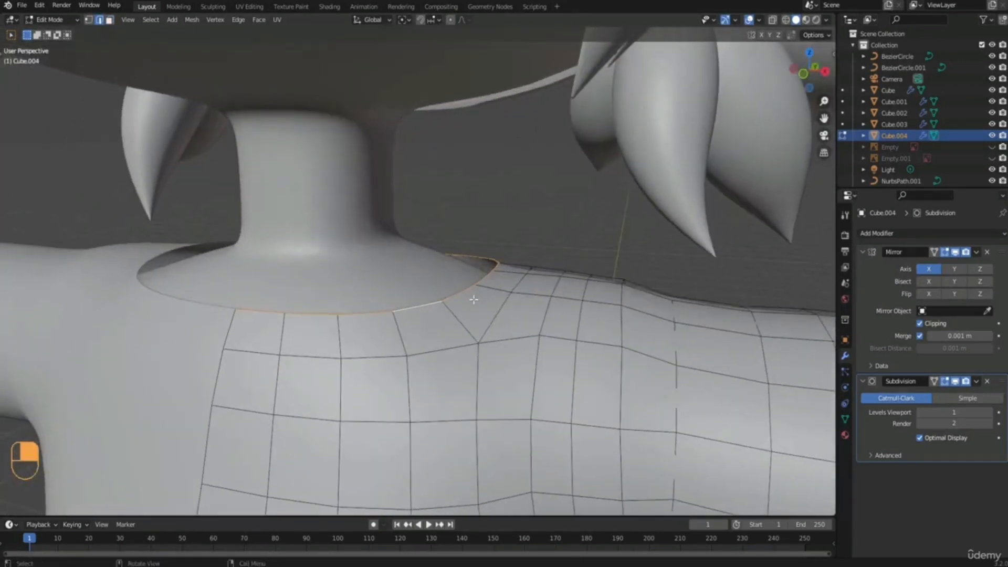
key("e")
left_click(473, 299)
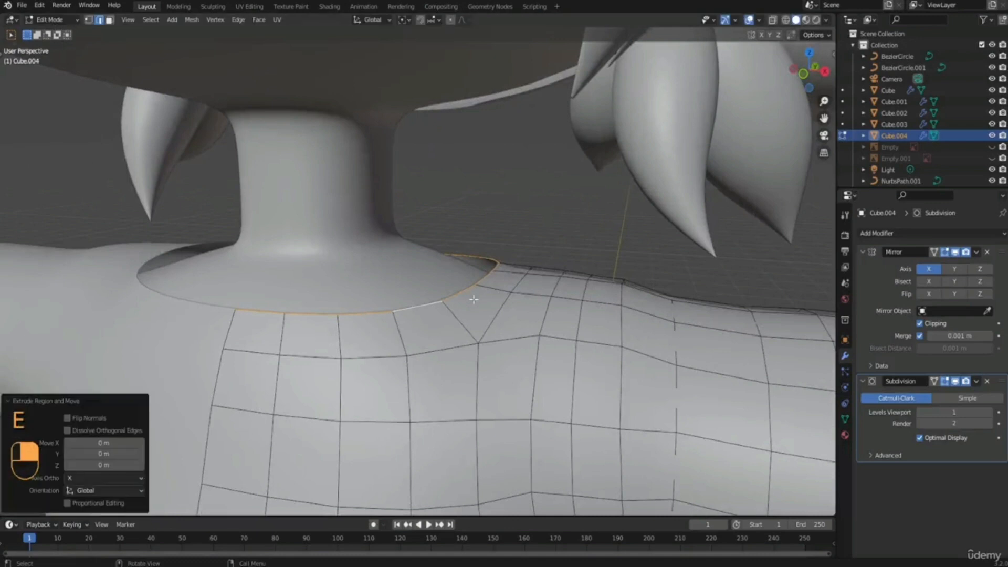
key("s")
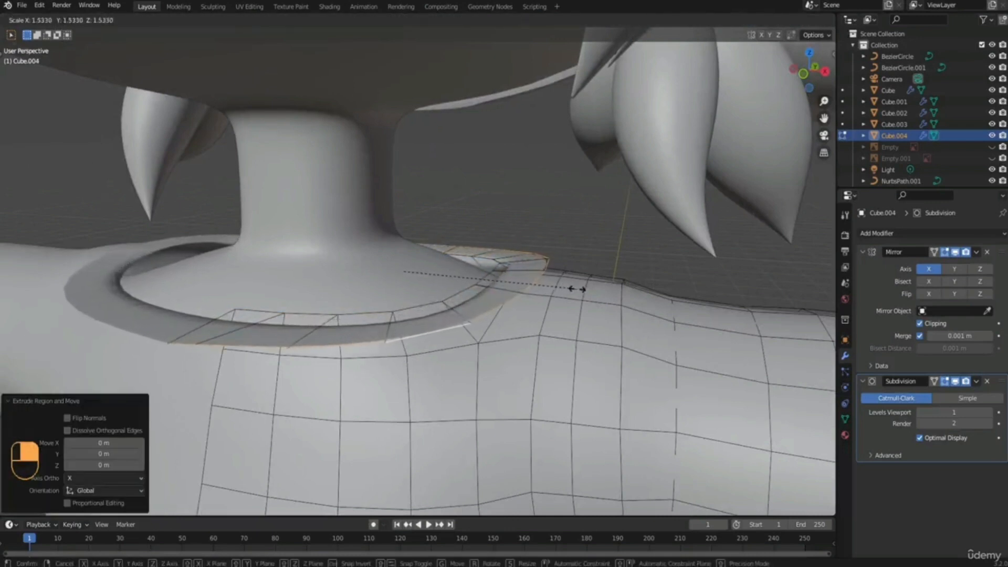
left_click(574, 287)
Extrude the collar's outer edge up along Z by about 0.069 m and raise it a further 0.005 m.
scroll(551, 284, "down", 4)
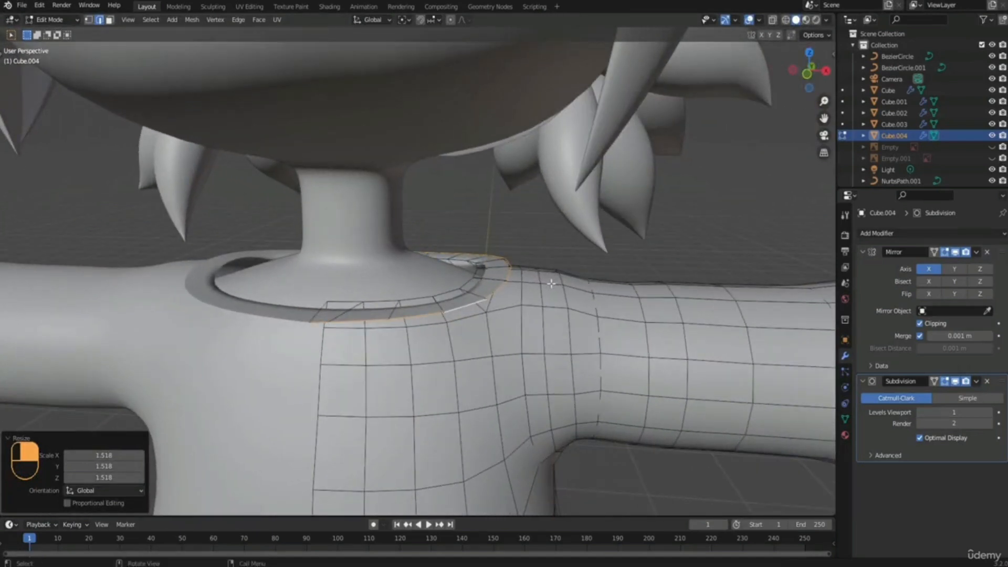
key("e")
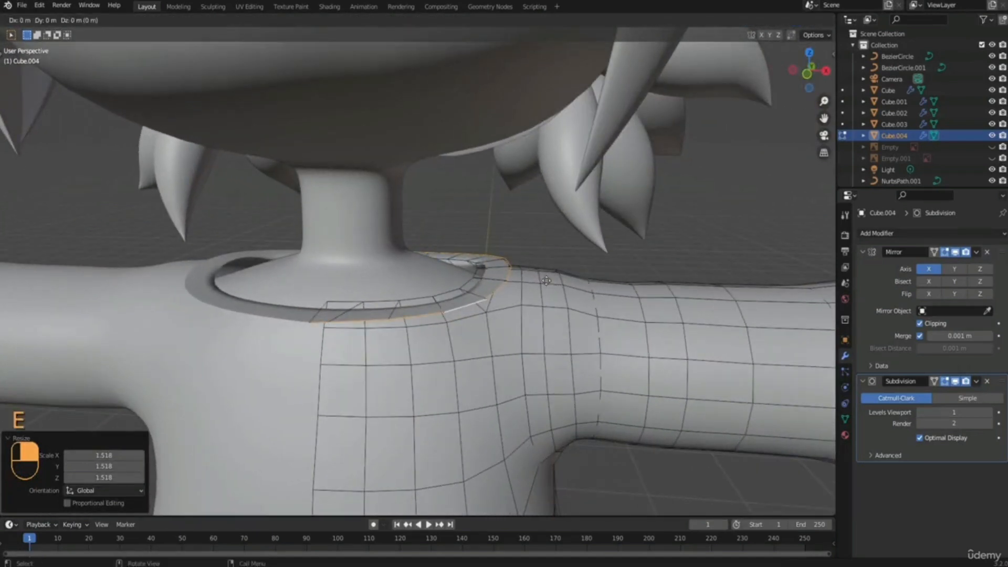
left_click(550, 241)
key("KP_1")
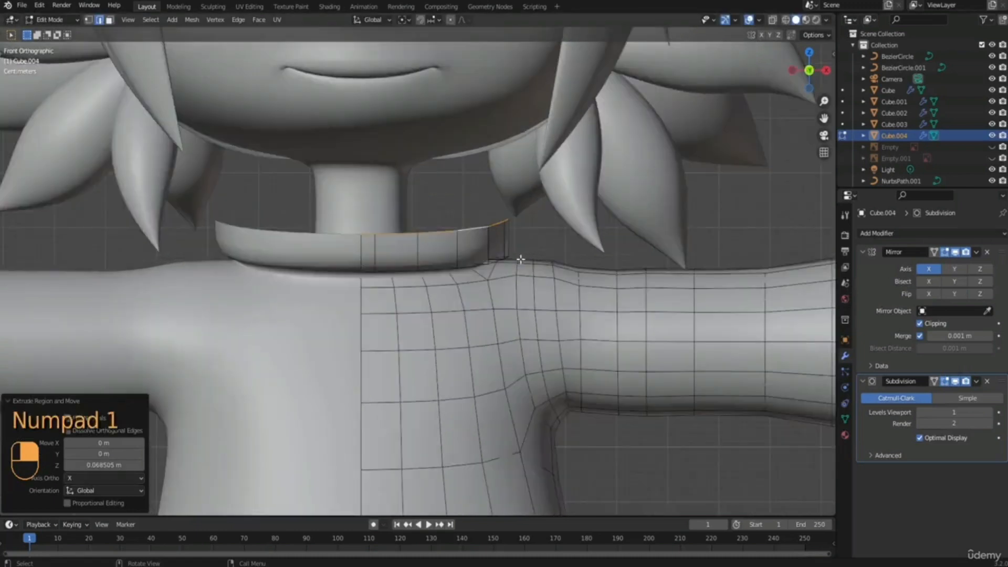
key("g")
left_click(499, 225)
Extrude the collar's top edge inward to form a rim and scale the inner edge up by about 1.07.
middle_click_drag(499, 225, 480, 242)
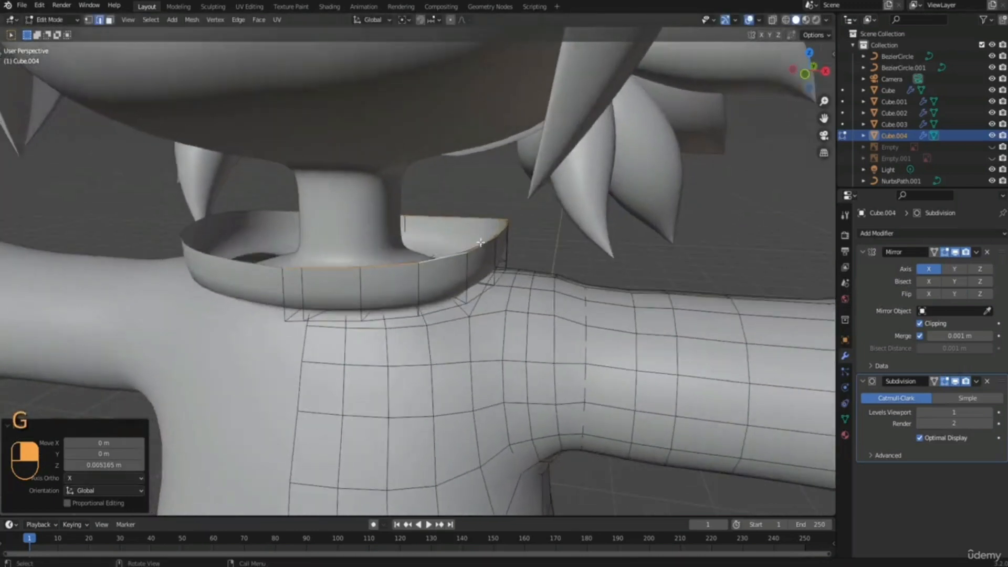
key("e")
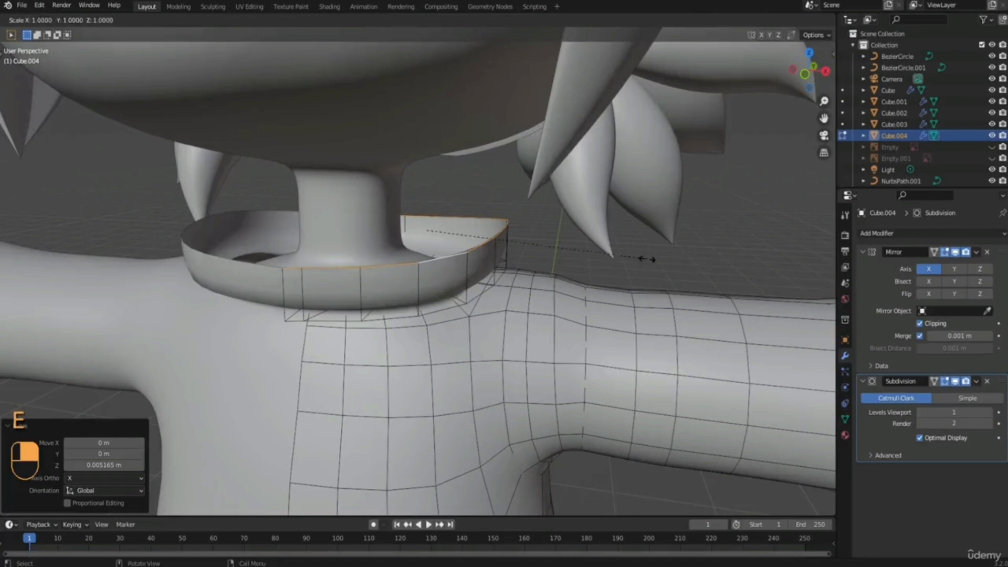
left_click(567, 273)
middle_click_drag(566, 273, 529, 291)
key("s")
left_click(539, 292)
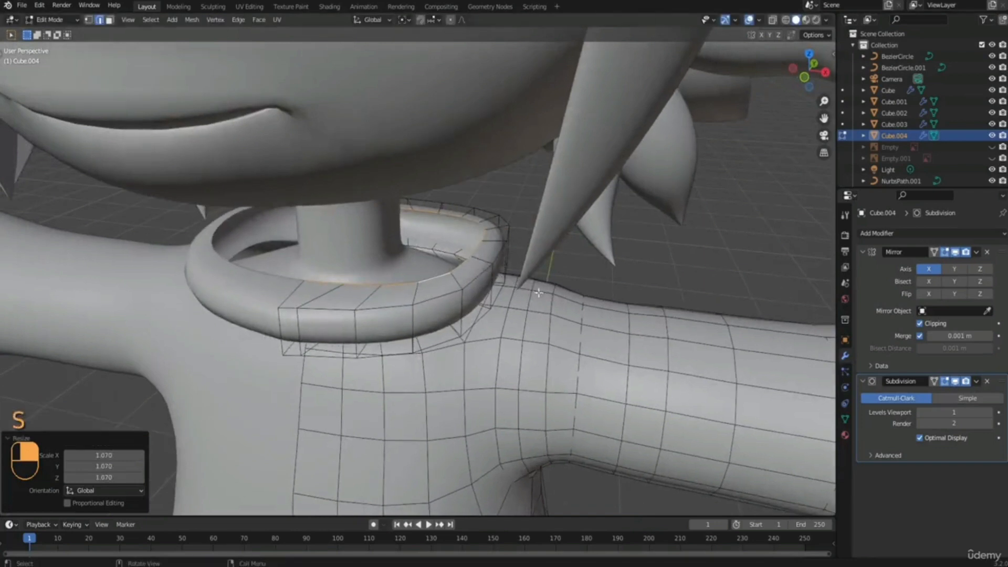
Extrude the collar's inner edge down along Z by about 0.075 m and scale it inward toward the neck.
key("e")
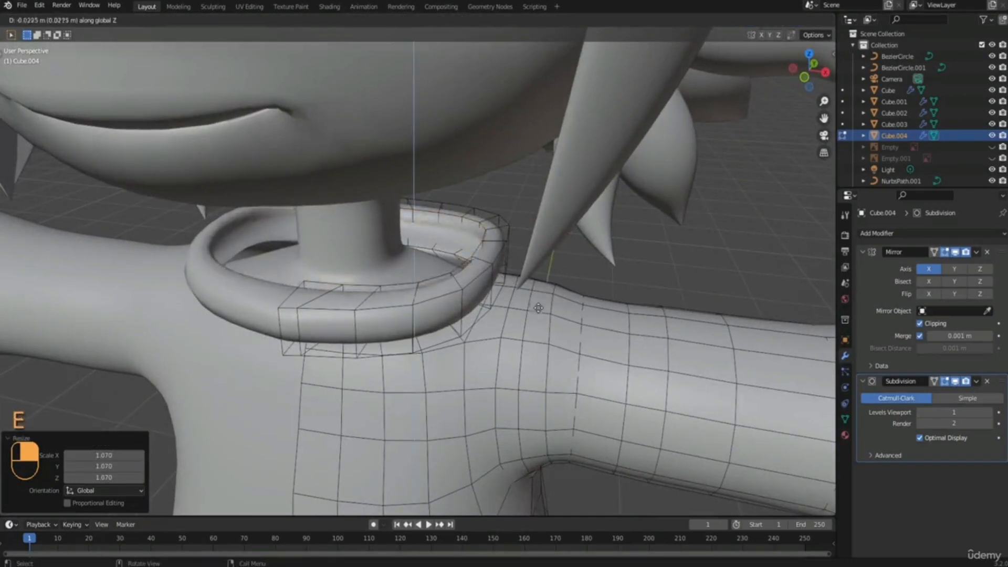
left_click(532, 334)
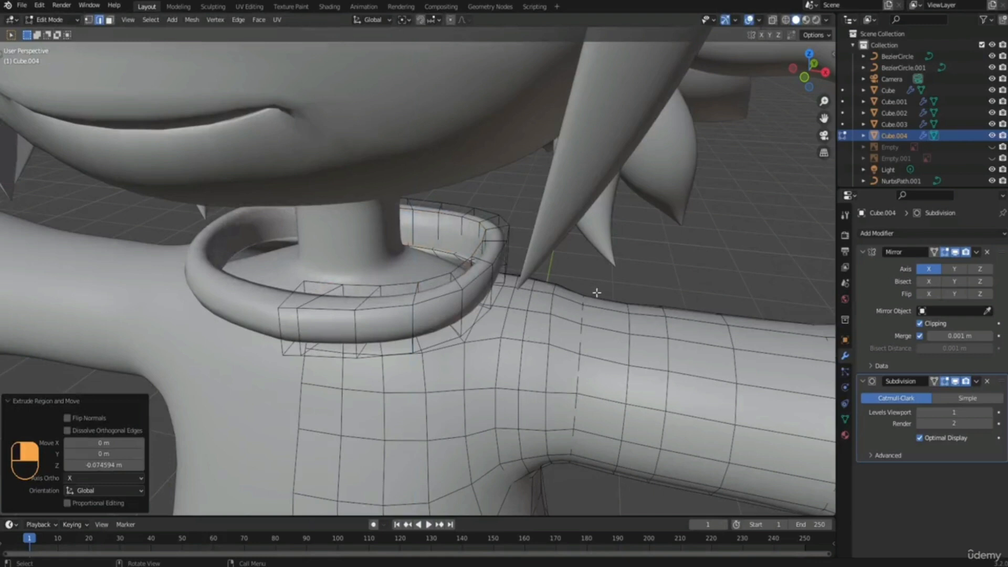
key("s")
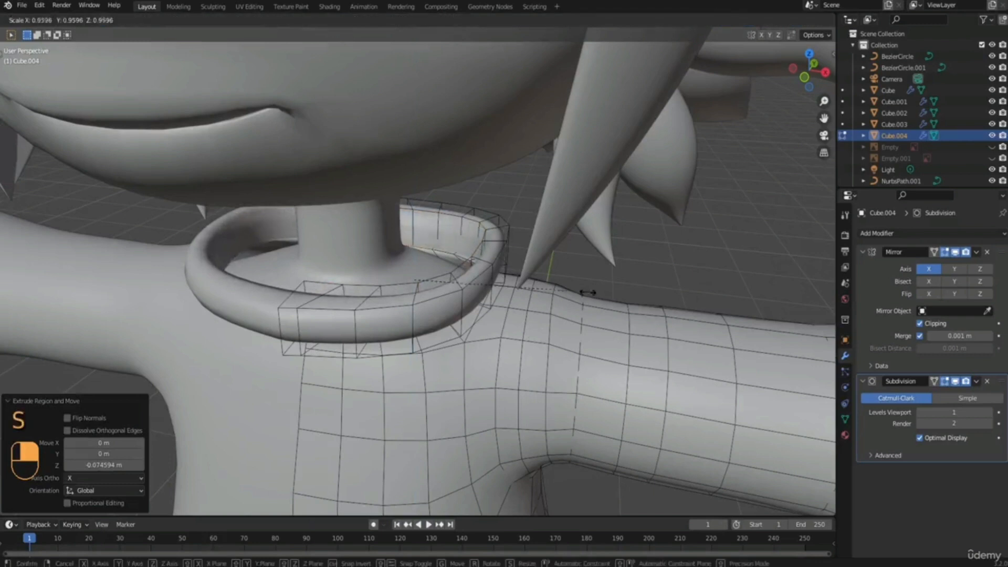
left_click(510, 300)
Cut a centred edge loop around the collar's outer wall and scale it outward by about 1.07 to round the collar.
middle_click_drag(462, 290, 375, 281)
scroll(472, 288, "down", 3)
scroll(360, 297, "up", 4)
left_click(359, 297, "alt")
key("ctrl+r")
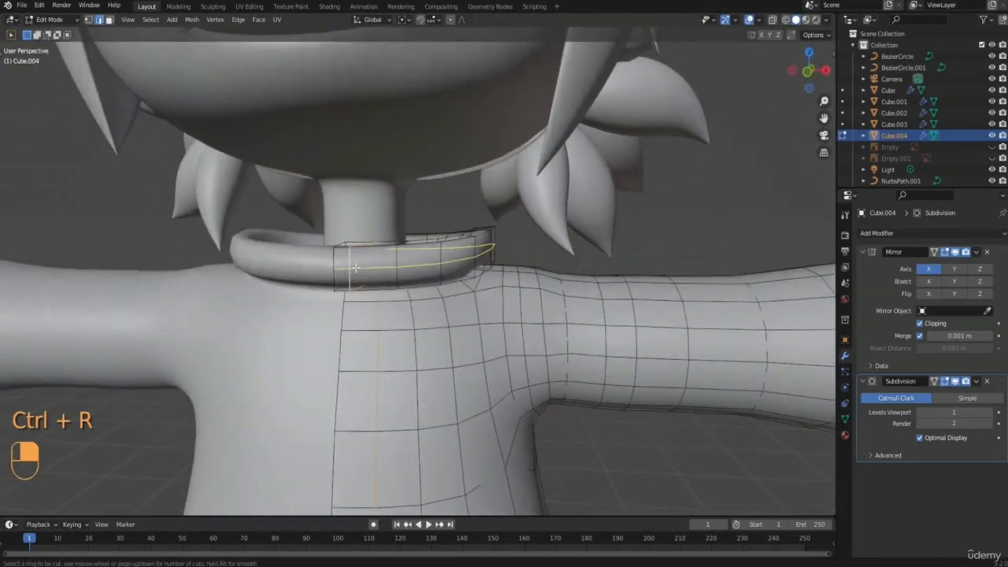
left_click(355, 267)
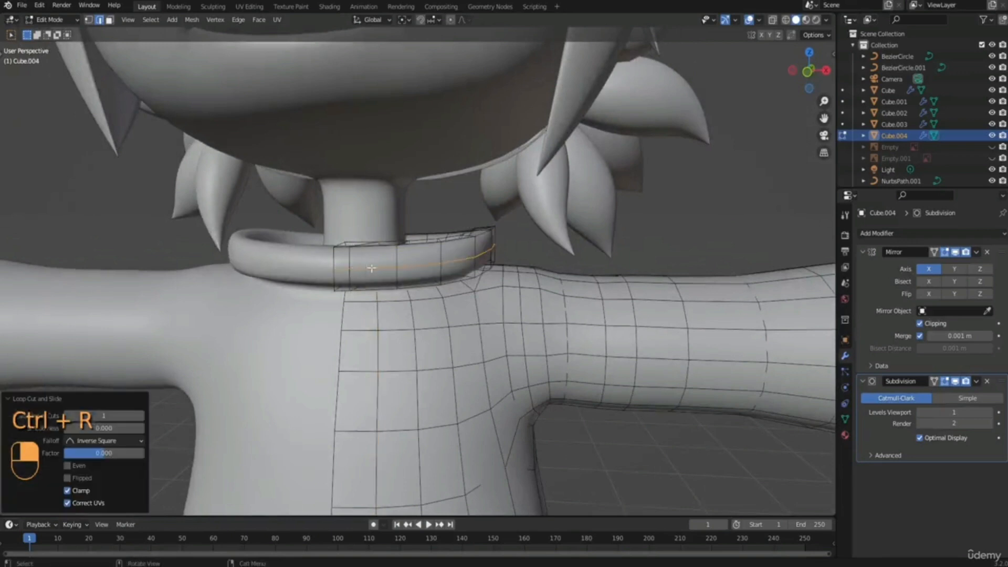
key("s")
left_click(539, 270)
Turn on X-ray and slide the vertex beside the centre line at the back of the collar by a factor of about 0.457.
middle_click_drag(496, 252, 484, 181)
middle_click_drag(330, 155, 369, 234, "shift")
left_click(772, 21)
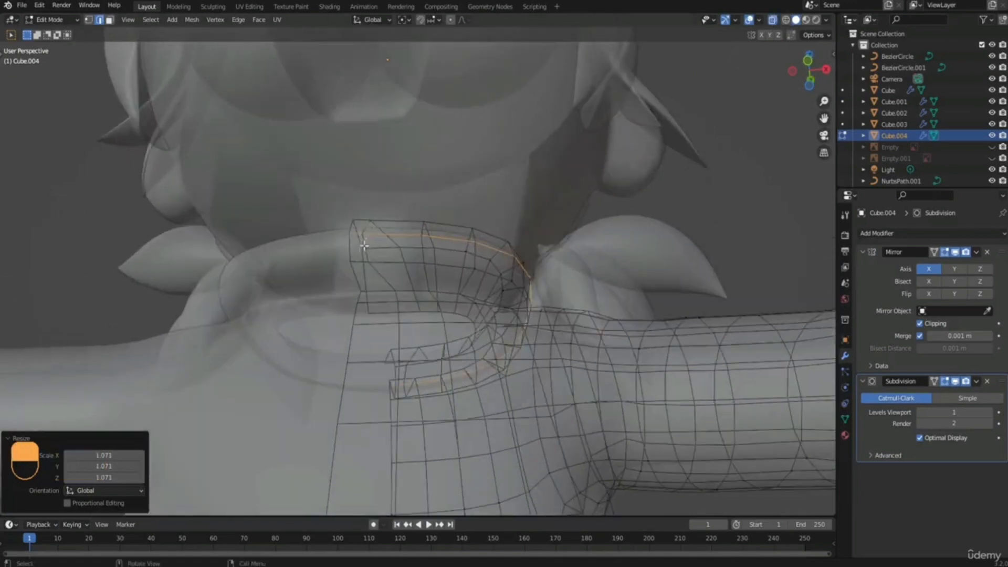
key("1")
left_click(371, 255)
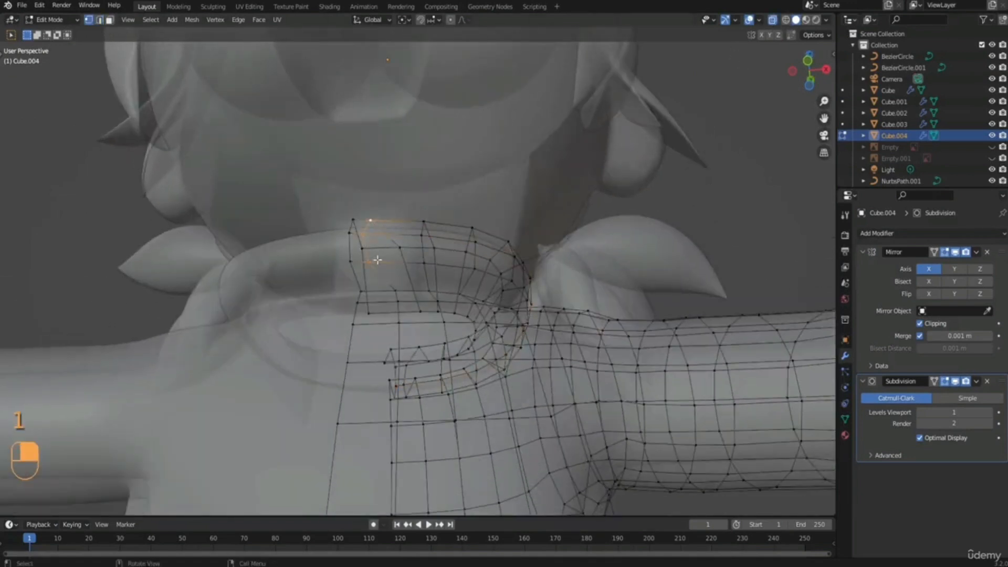
key("g")
key("g")
left_click(401, 260)
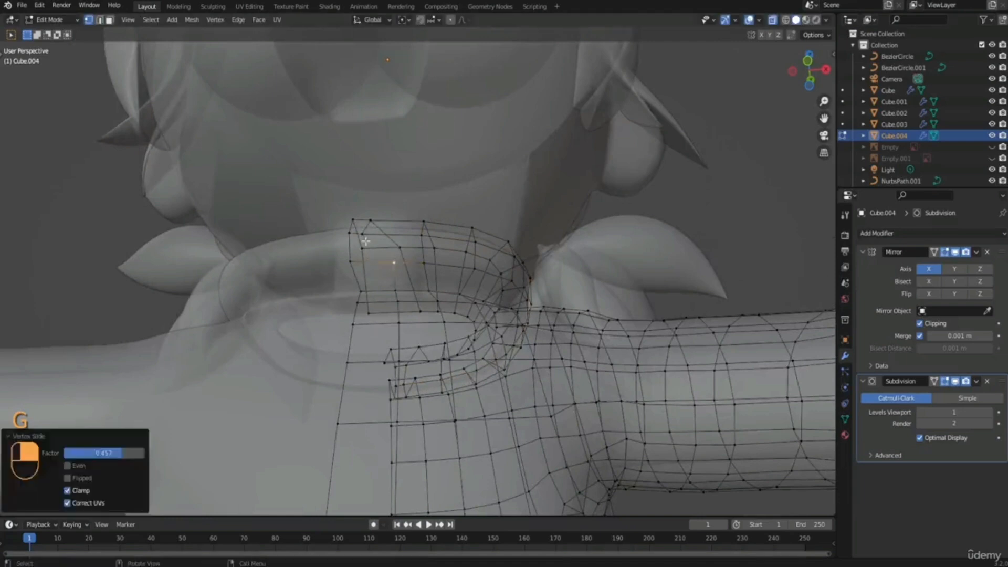
Slide the next vertex beside the centre line at the back of the collar by a factor of about 0.455.
right_click(366, 241)
key("g")
key("g")
left_click(391, 240)
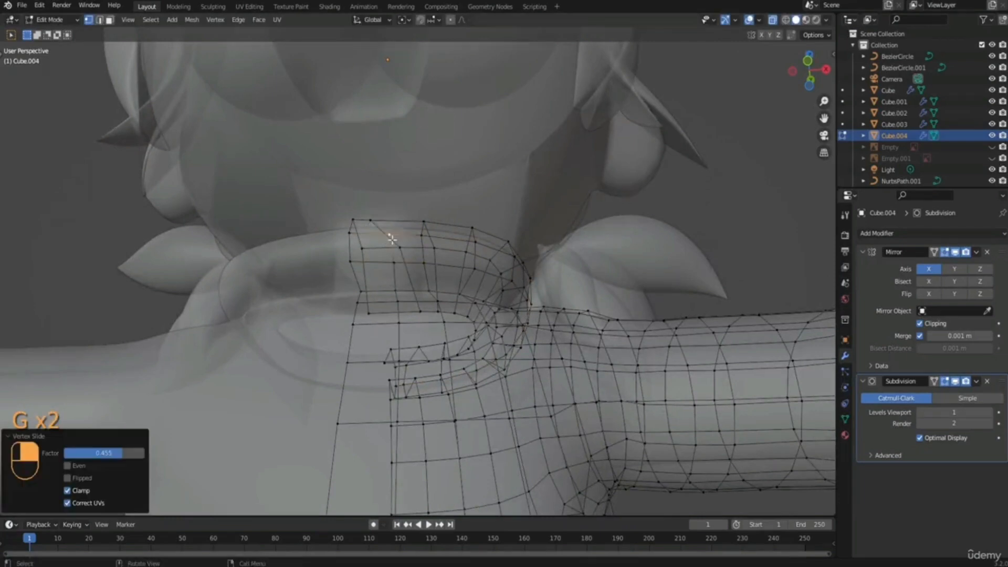
Slide the vertices beside the centre line at the front of the collar to even the spacing and turn off X-ray.
middle_click_drag(387, 241, 400, 342)
left_click(370, 303)
key("g")
key("g")
left_click(401, 314)
left_click(398, 331)
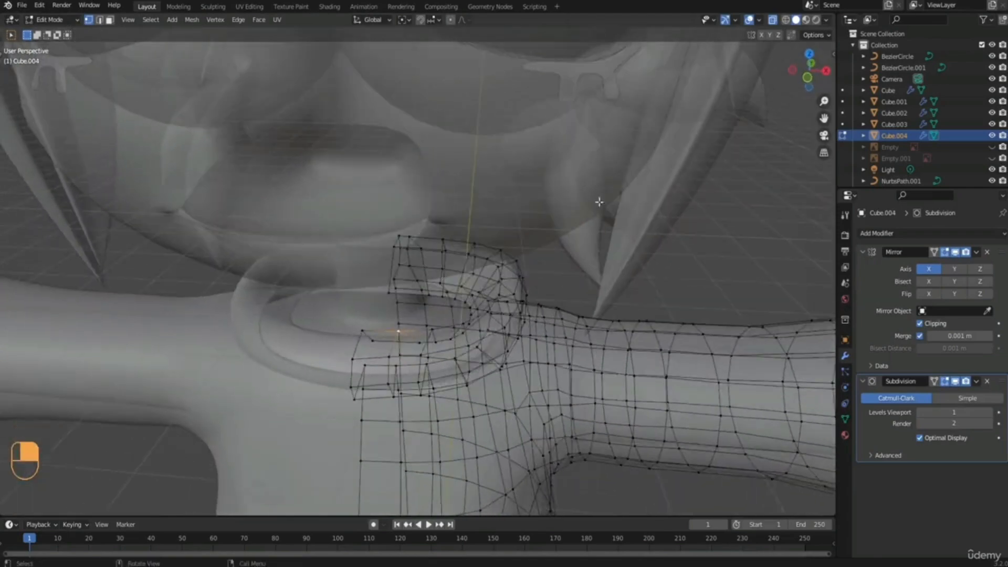
middle_click_drag(474, 203, 481, 190)
left_click(774, 21)
scroll(423, 299, "down", 2)
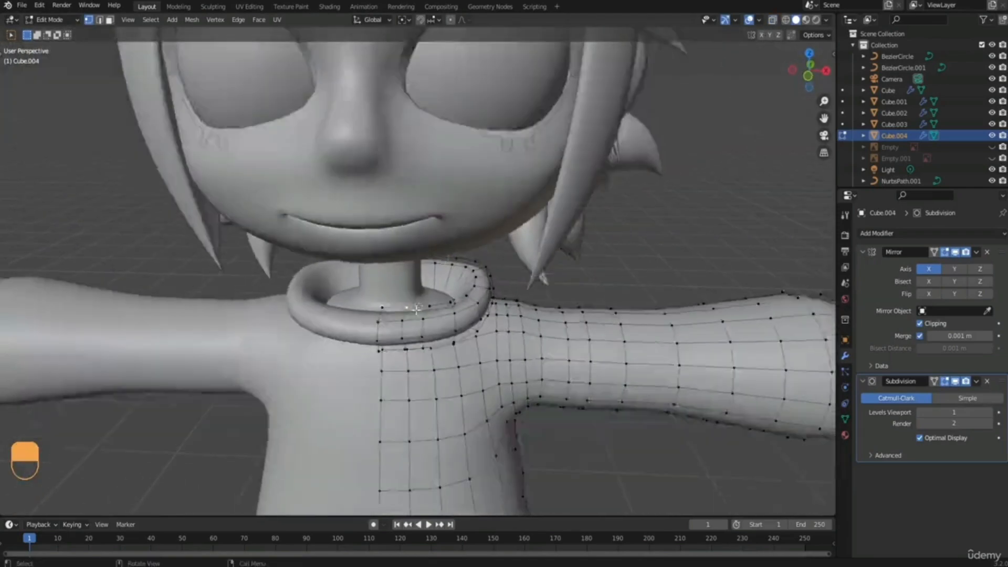
mouse_move(420, 304)
middle_mouse_down()
mouse_move(412, 273)
mouse_move(370, 255)
mouse_move(330, 285)
mouse_move(423, 292)
middle_mouse_up()
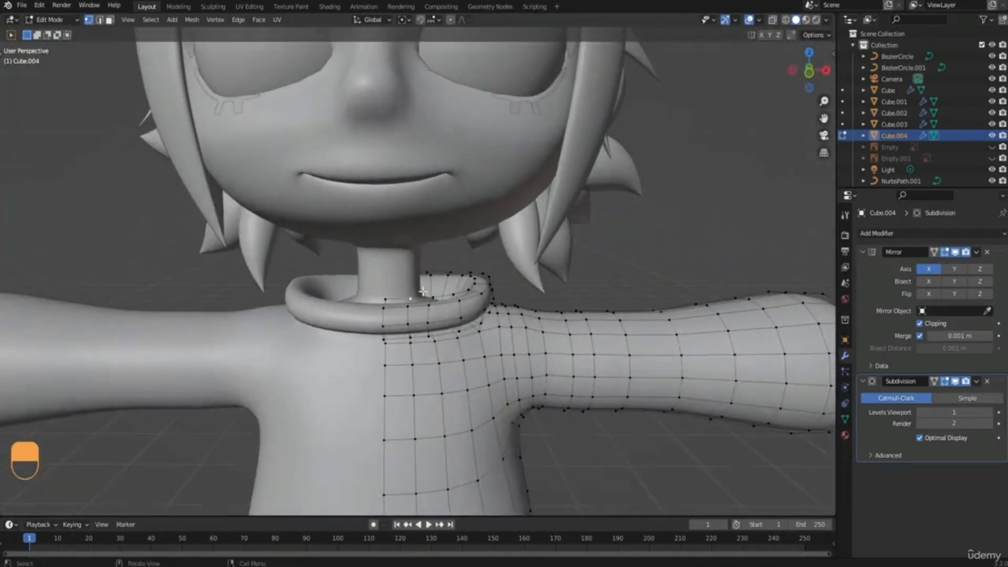
Select the collar's edge loops in edge mode and scale them along X by about 0.731.
key("2")
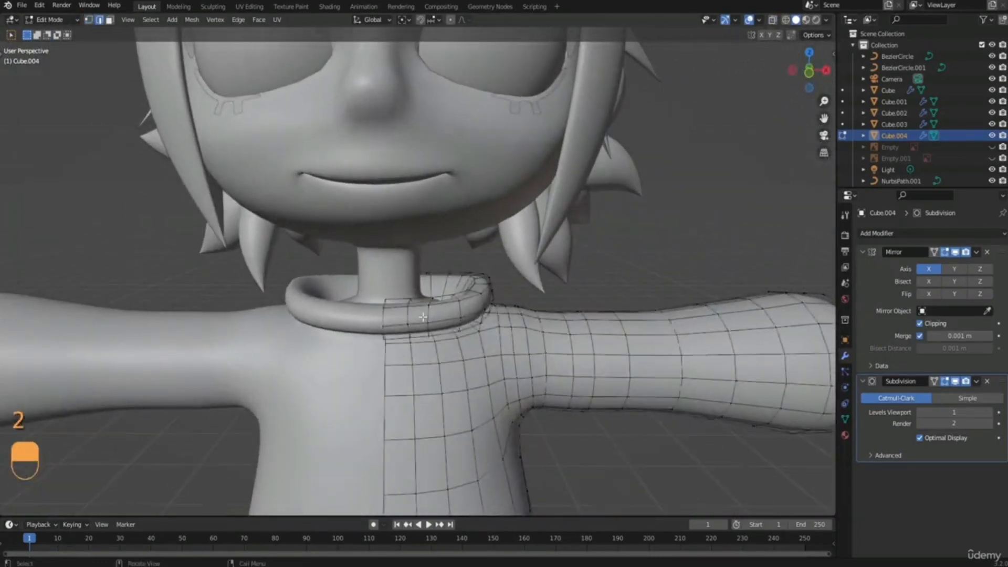
key("KP_1")
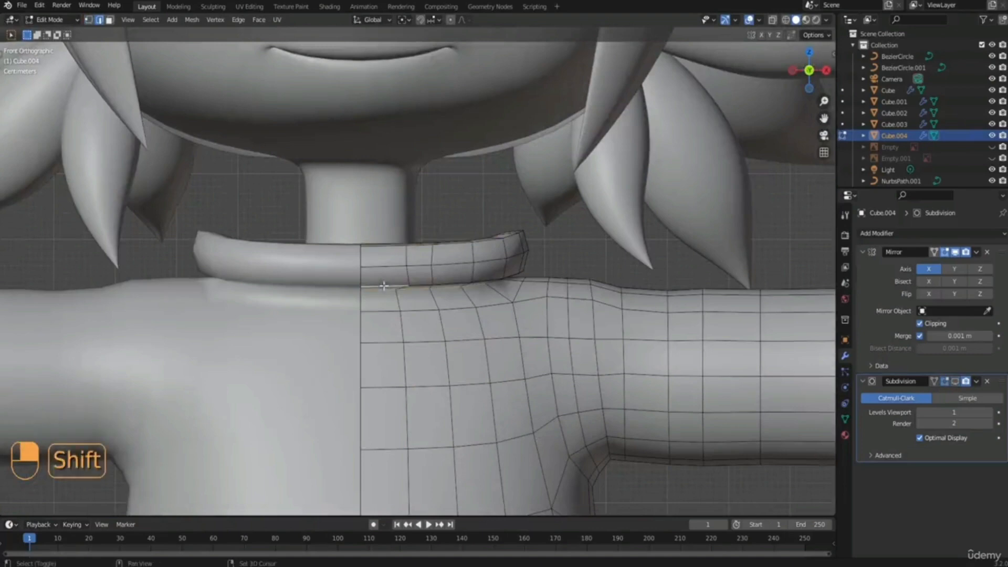
middle_click_drag(398, 259, 458, 273)
key("KP_1")
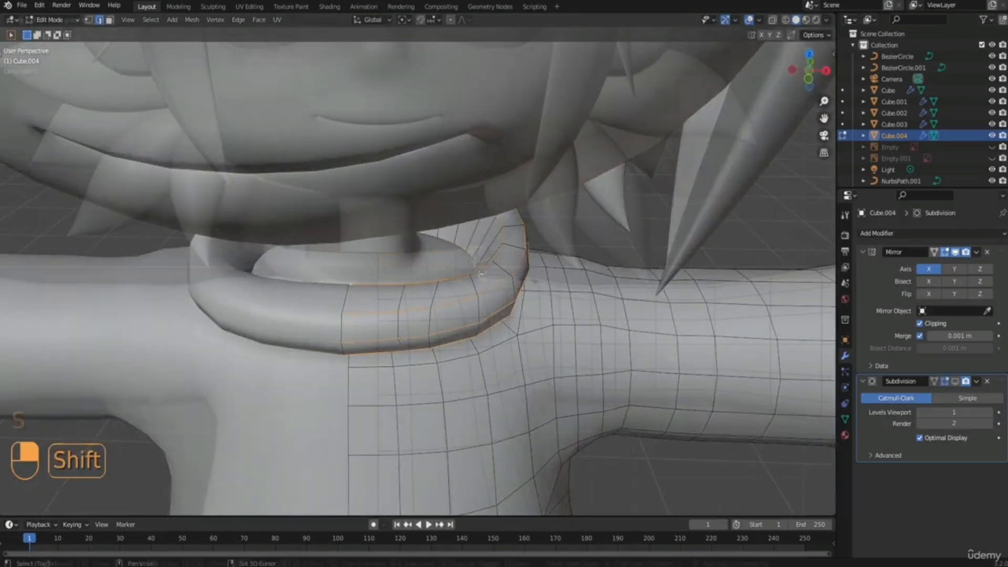
key("s")
key("x")
left_click(504, 283)
Move the collar edges about -0.016 m along X and turn on the Subdivision modifier's viewport display.
key("g")
key("x")
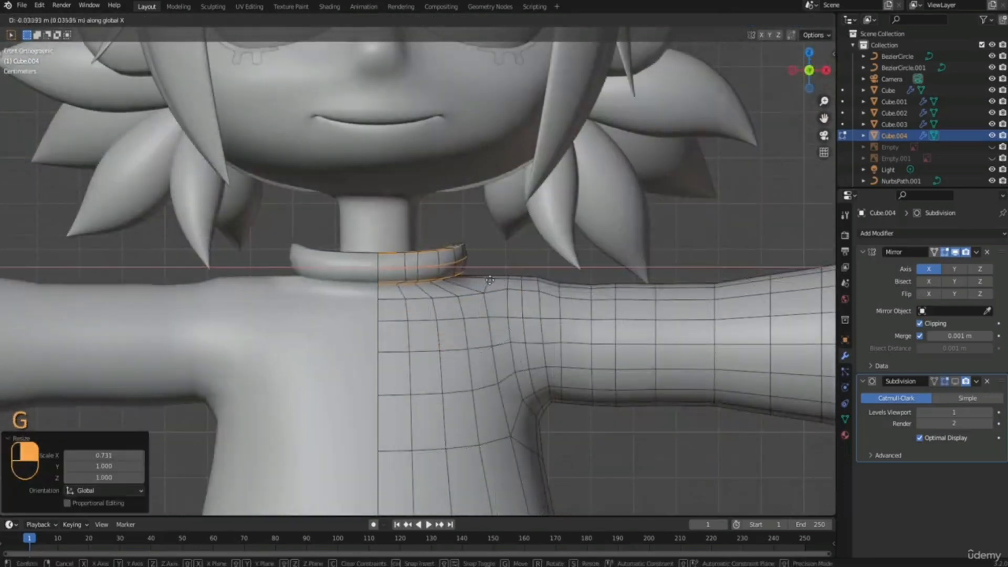
left_click(496, 280)
middle_click_drag(461, 258, 601, 319)
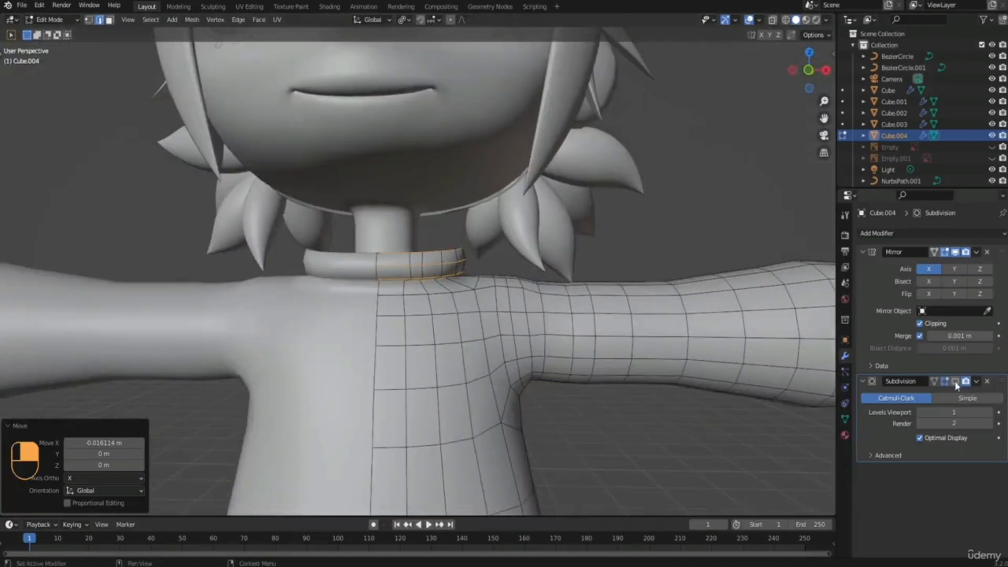
left_click(956, 386)
Check the collar and the whole sweater from several angles in Object Mode.
scroll(530, 262, "down", 6)
middle_click_drag(530, 263, 488, 306)
key("Tab")
left_click(456, 276)
left_click(472, 258)
scroll(470, 289, "down", 2)
scroll(415, 279, "up", 3)
middle_click_drag(414, 278, 439, 300)
left_click(397, 272)
scroll(398, 273, "up", 2)
key("Tab")
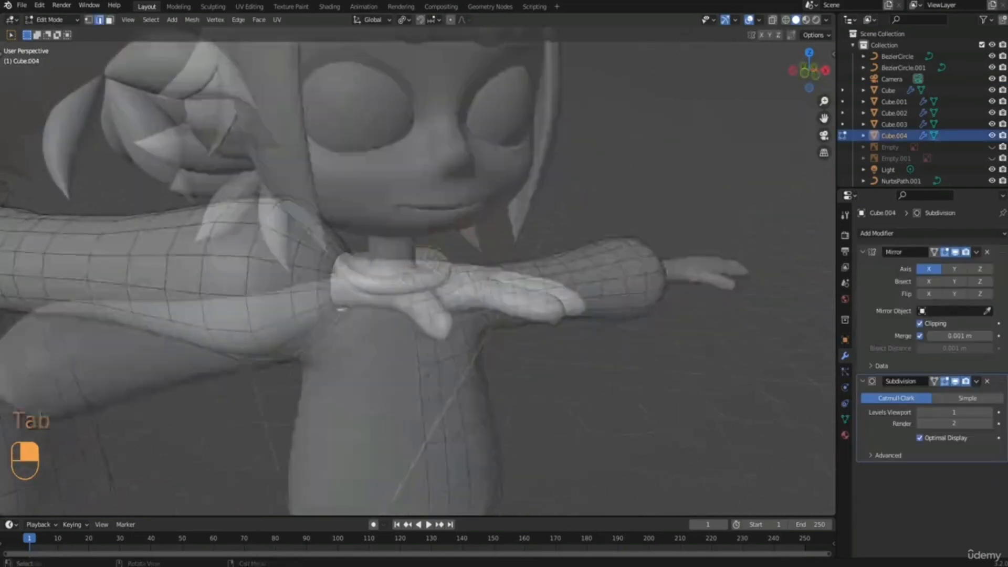
Extrude the sleeve's end edge loop at the wrist and scale it outward by about 1.474.
middle_click_drag(330, 262, 416, 255)
key("e")
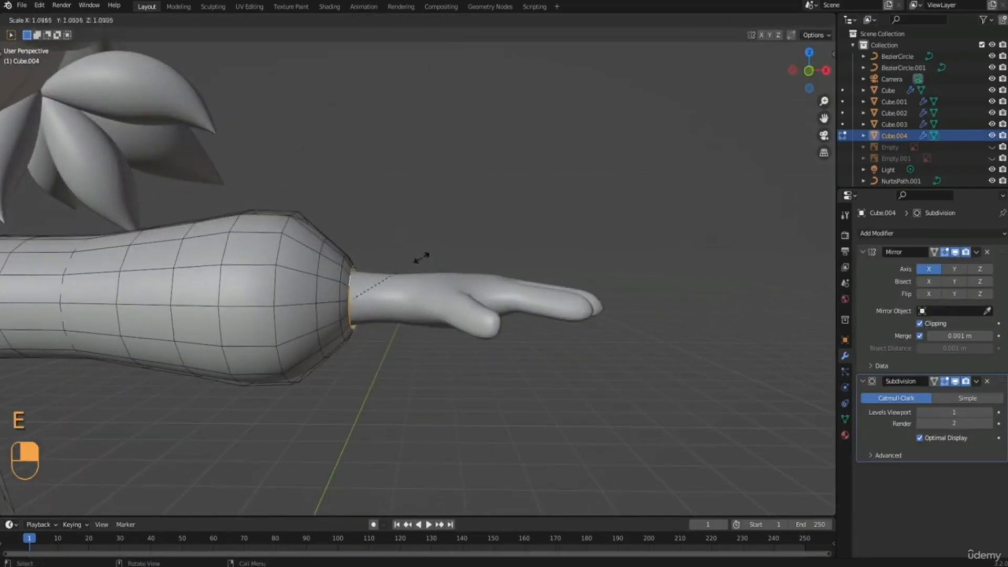
left_click(457, 267)
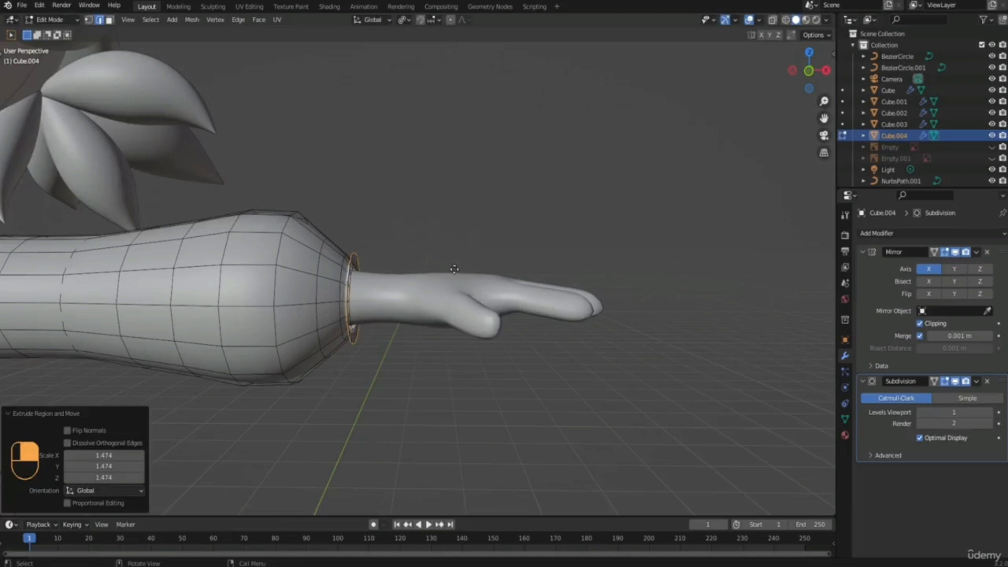
Extrude the wrist edge along X by about 0.08 m to form a cuff and move its end about 0.005 m further.
key("e")
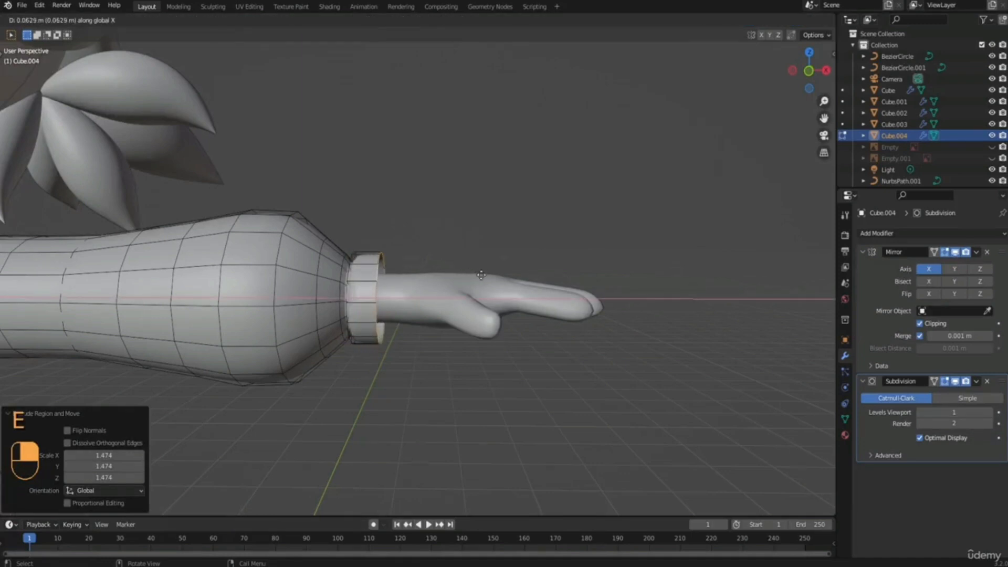
left_click(488, 275)
mouse_move(447, 279)
middle_mouse_down()
mouse_move(410, 269)
mouse_move(464, 271)
mouse_move(448, 267)
middle_mouse_up()
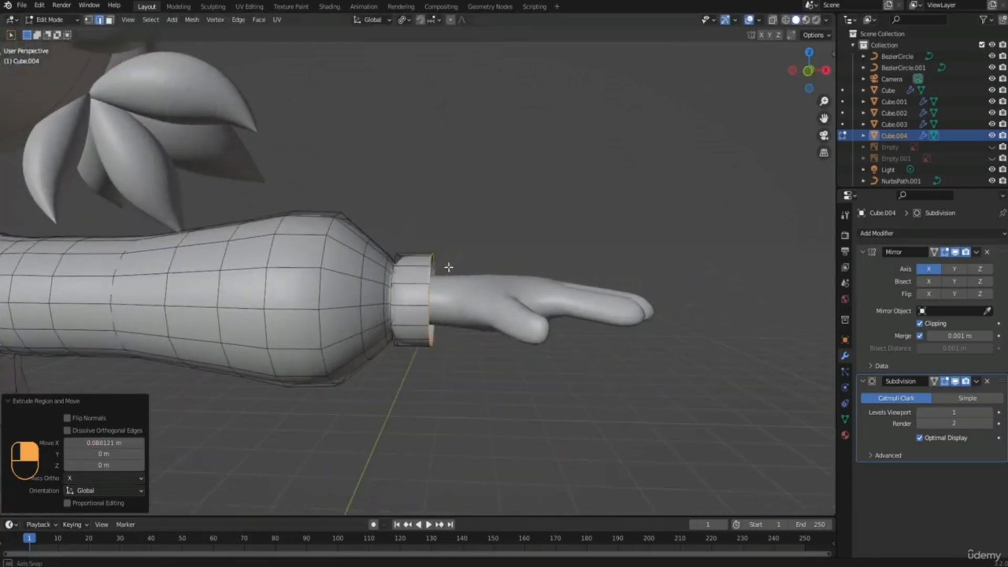
key("g")
key("x")
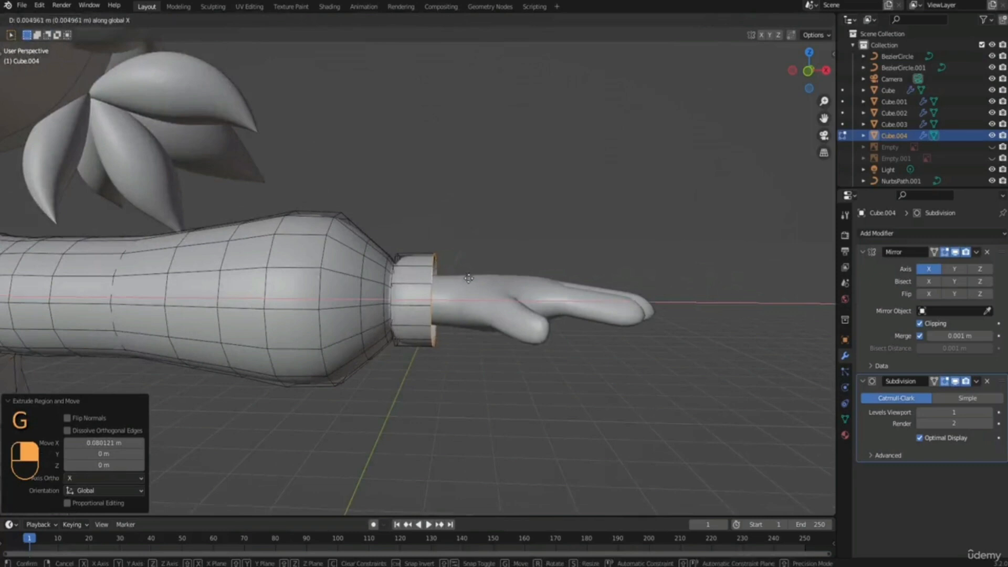
left_click(469, 278)
Extrude the cuff's outer edge and scale it inward to about 0.627 toward the wrist.
middle_click_drag(513, 277, 616, 272)
key("e")
key("s")
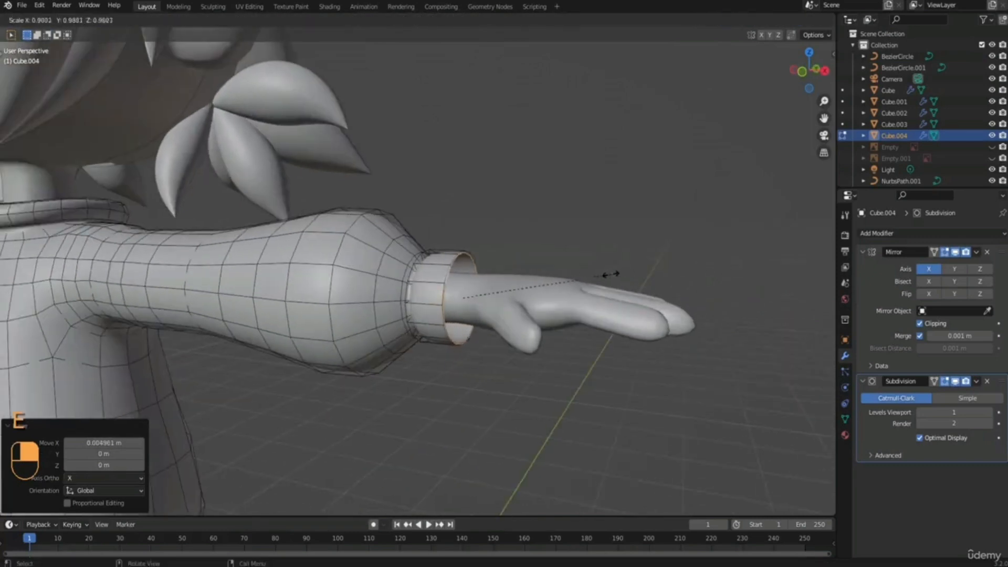
left_click(559, 294)
middle_click_drag(559, 294, 525, 288)
scroll(427, 263, "up", 4)
middle_click_drag(428, 263, 422, 267)
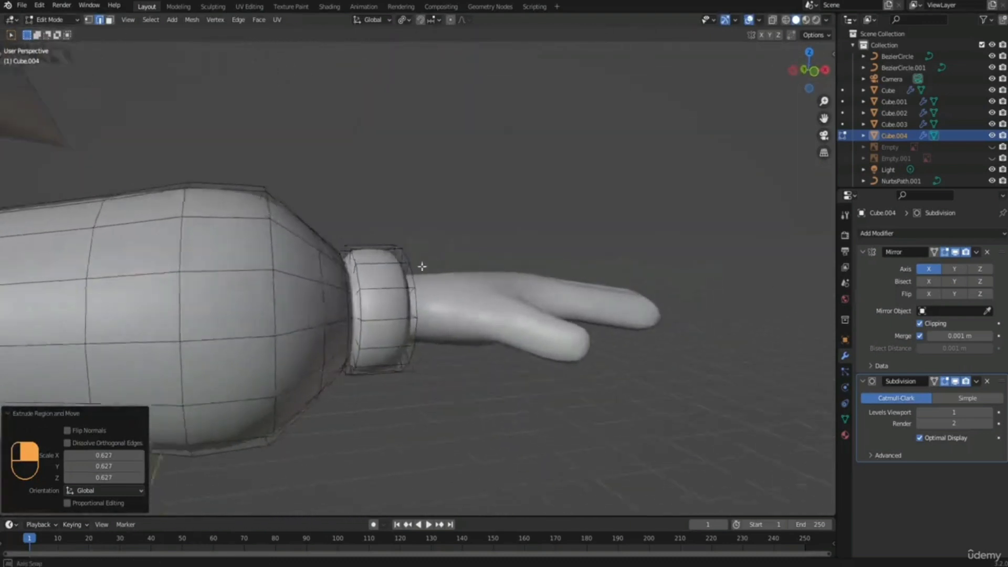
Check the cuff in Object Mode and rescale its inner edge around the wrist.
scroll(422, 266, "down", 3)
key("Tab")
middle_click_drag(436, 222, 667, 278)
left_click(480, 258)
key("Tab")
key("s")
left_click(564, 303)
Select the sweater's bottom edge loop, extrude it and scale it outward by about 1.162.
middle_click_drag(294, 284, 420, 279, "shift")
middle_click_drag(241, 274, 304, 273)
middle_click_drag(304, 273, 459, 173, "shift")
middle_click_drag(346, 362, 334, 137, "shift")
middle_click_drag(309, 195, 295, 197)
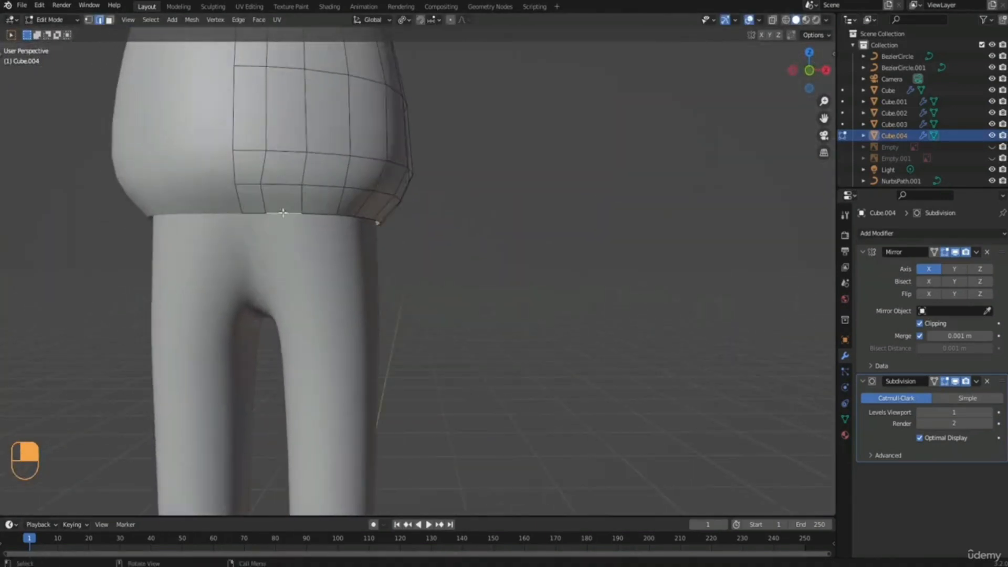
middle_click_drag(367, 219, 463, 223)
key("e")
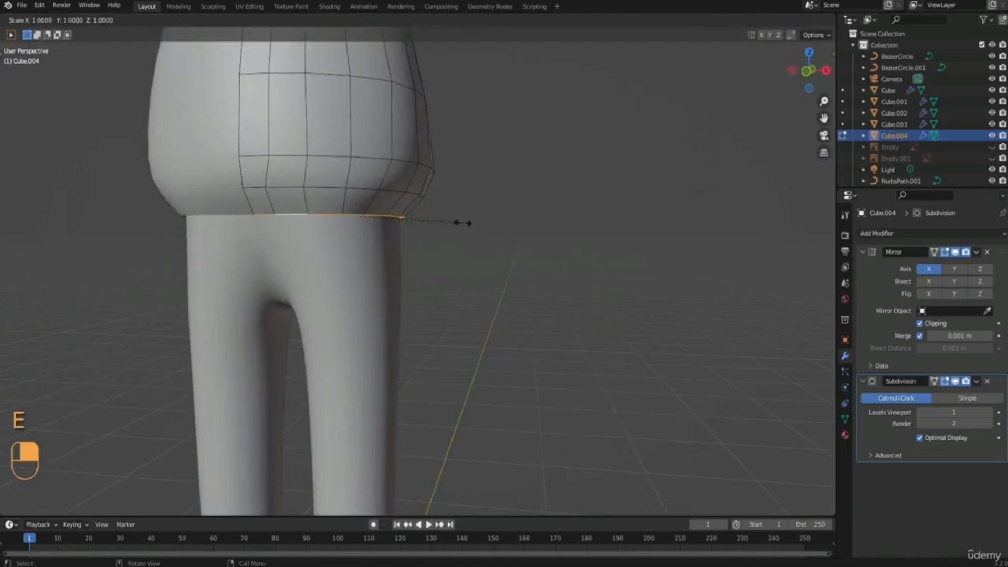
left_click(479, 223)
Extrude the bottom edge down along Z by about 0.103 m to form the hem band.
middle_click_drag(479, 223, 449, 220)
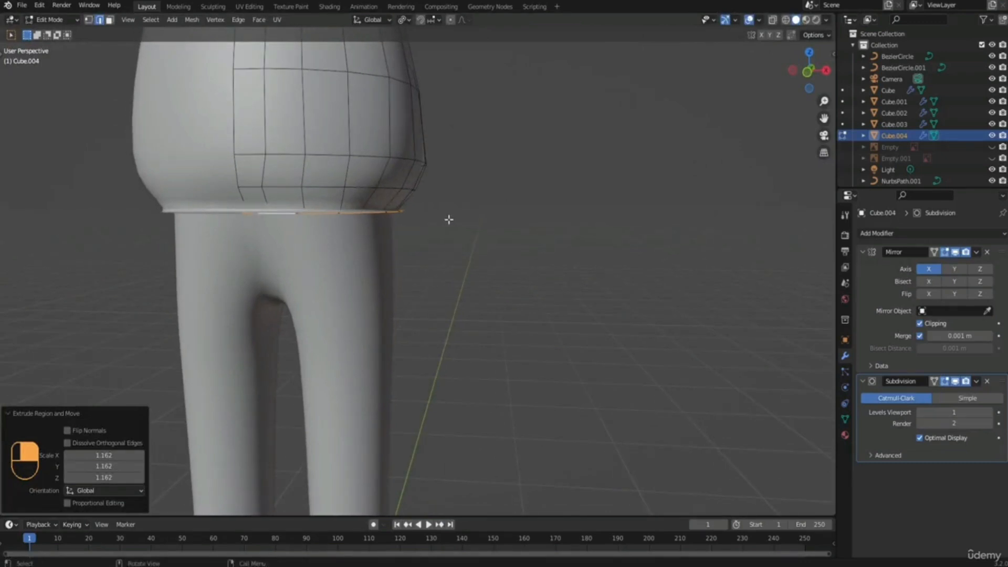
key("e")
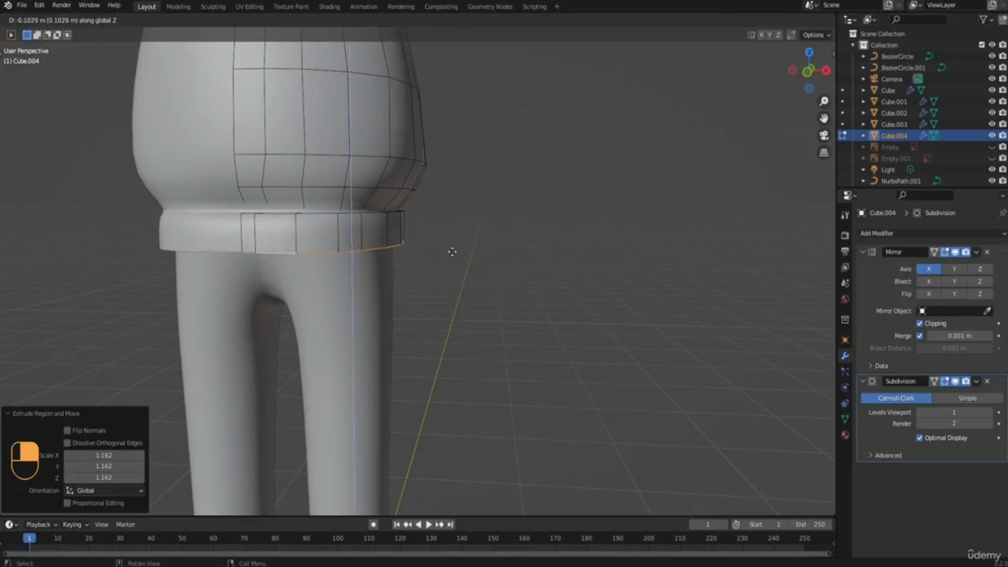
left_click(453, 251)
Extrude the hem's lower edge and scale it inward to about 0.772.
middle_click_drag(486, 244, 590, 269)
key("s")
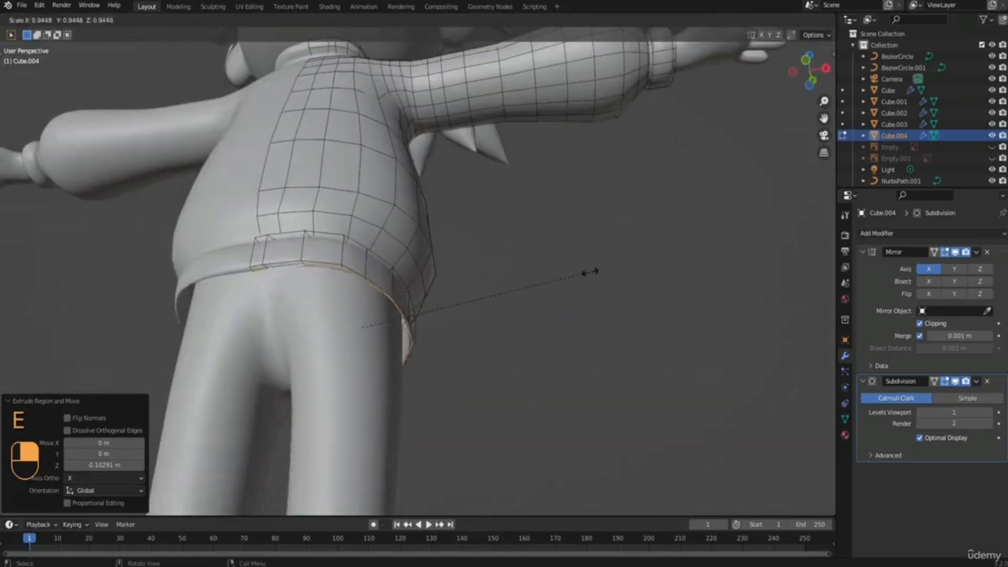
left_click(549, 283)
middle_click_drag(241, 147, 371, 307)
middle_click_drag(393, 216, 382, 259)
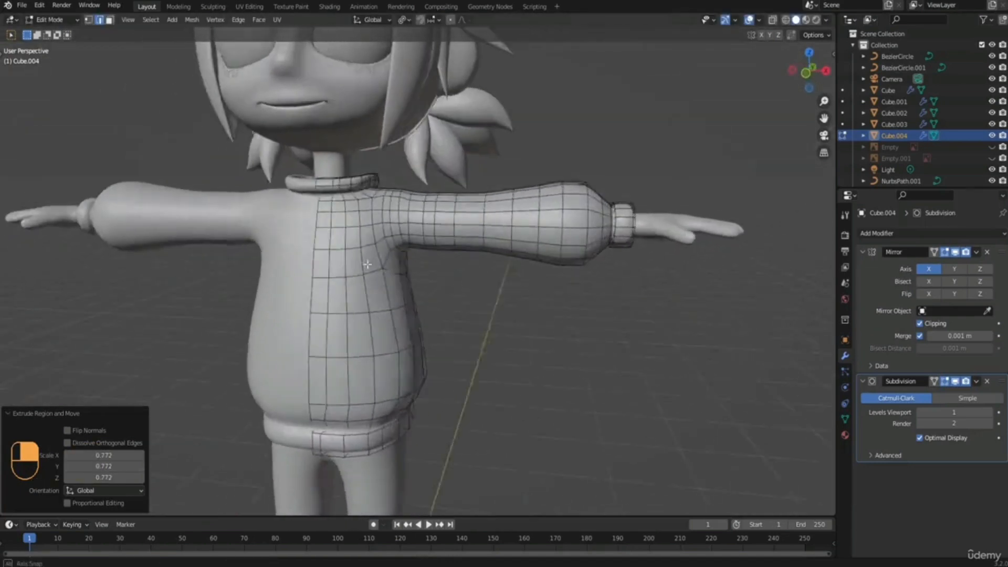
middle_click_drag(385, 320, 384, 231, "shift")
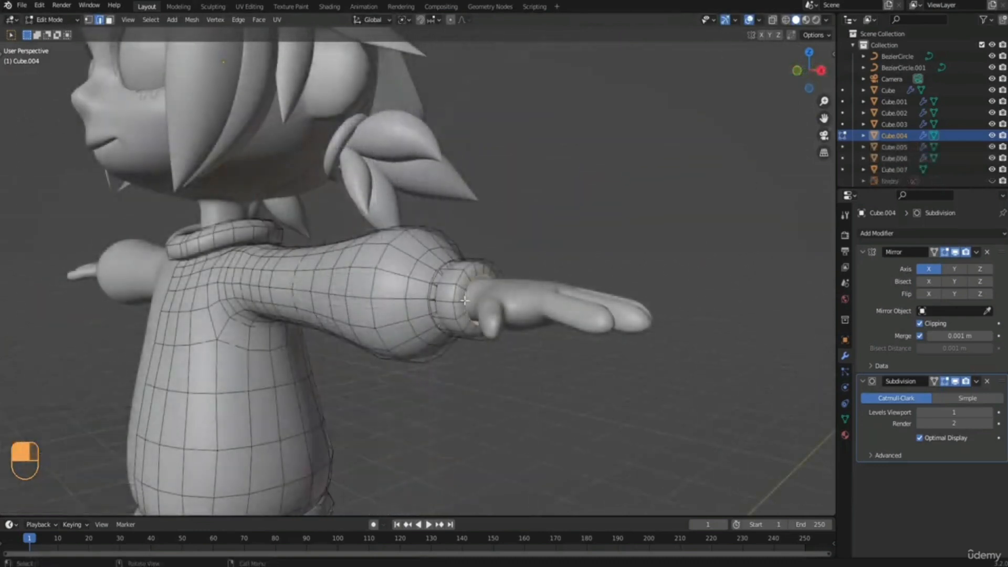
Extrude the cuff's innermost edge back into the sleeve along X by about 0.081 m.
middle_click_drag(473, 307, 605, 324)
scroll(453, 310, "up", 5)
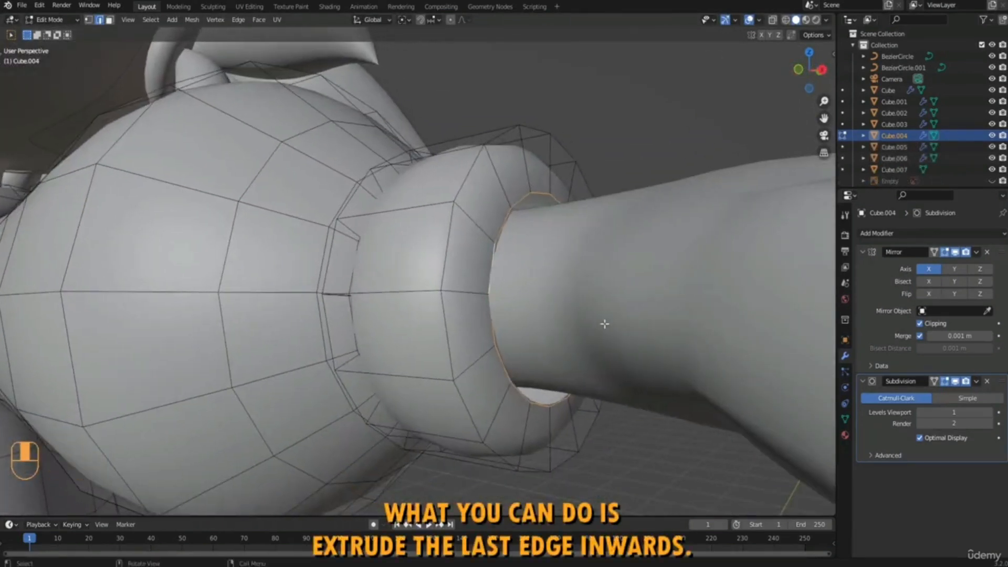
key("e")
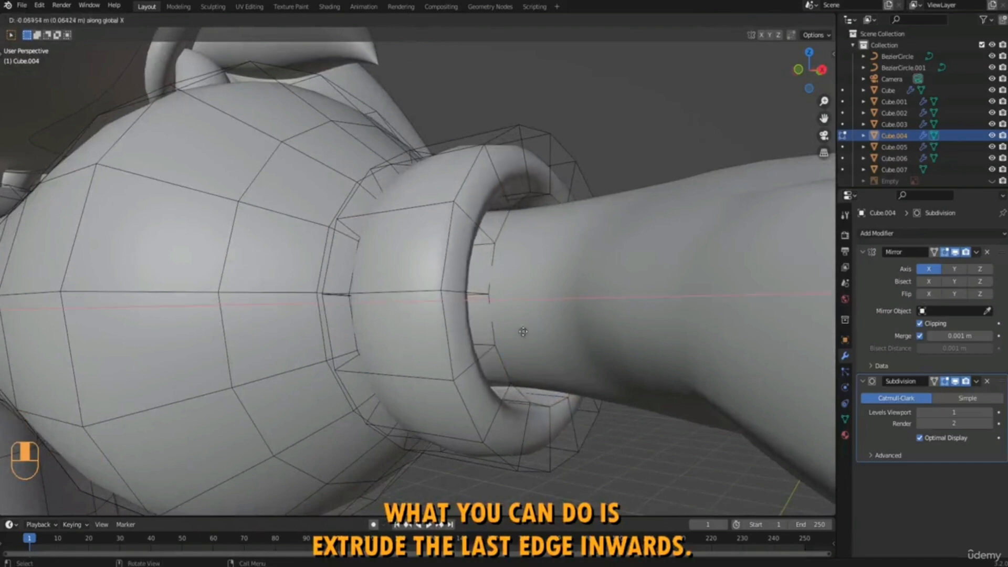
left_click(504, 331)
middle_click_drag(503, 331, 479, 337)
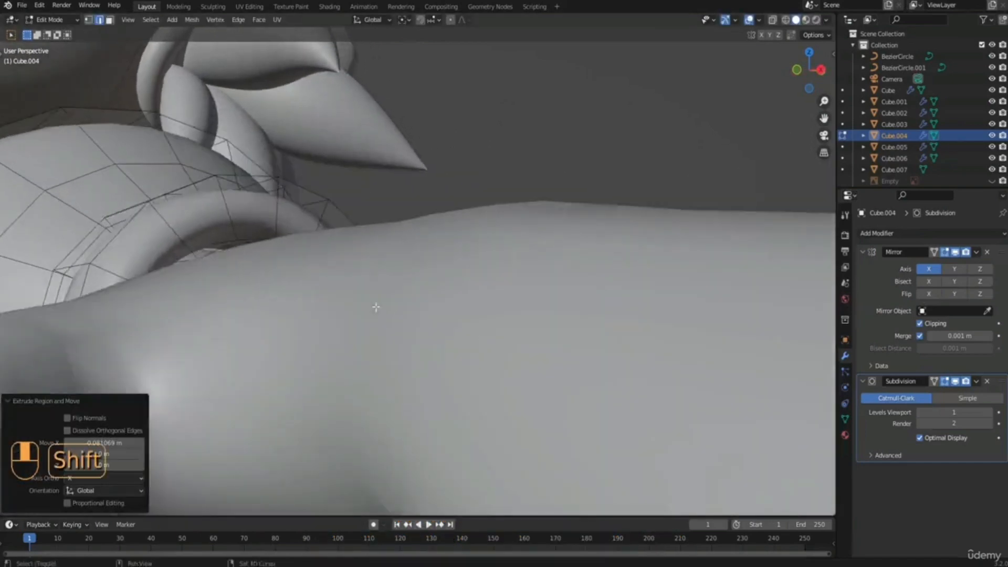
Isolate the sweater in local view, extrude the hem's inner edge and scale it to about 0.981.
middle_click_drag(376, 306, 428, 307, "shift")
key("KP_Divide")
middle_click_drag(500, 259, 469, 314)
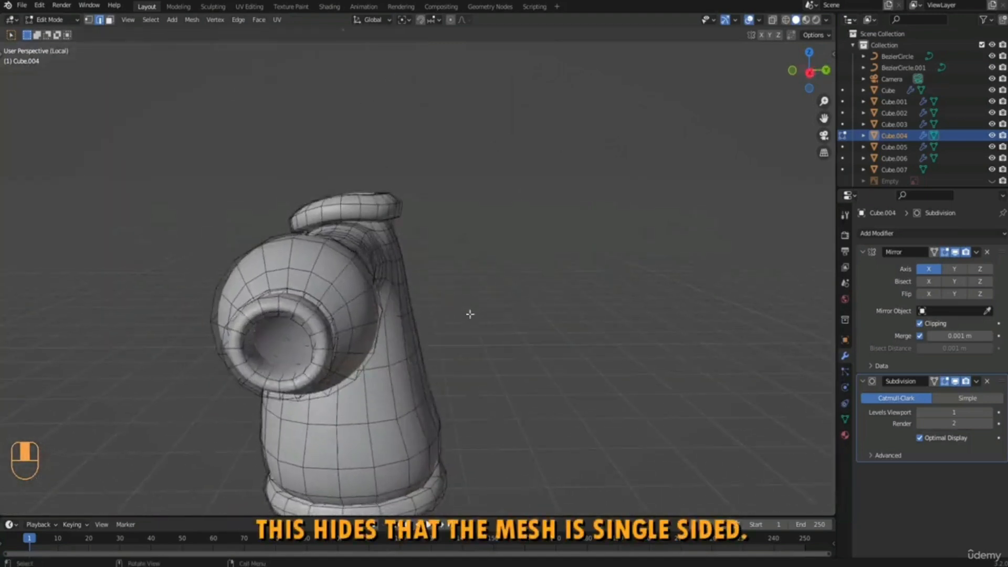
key("e")
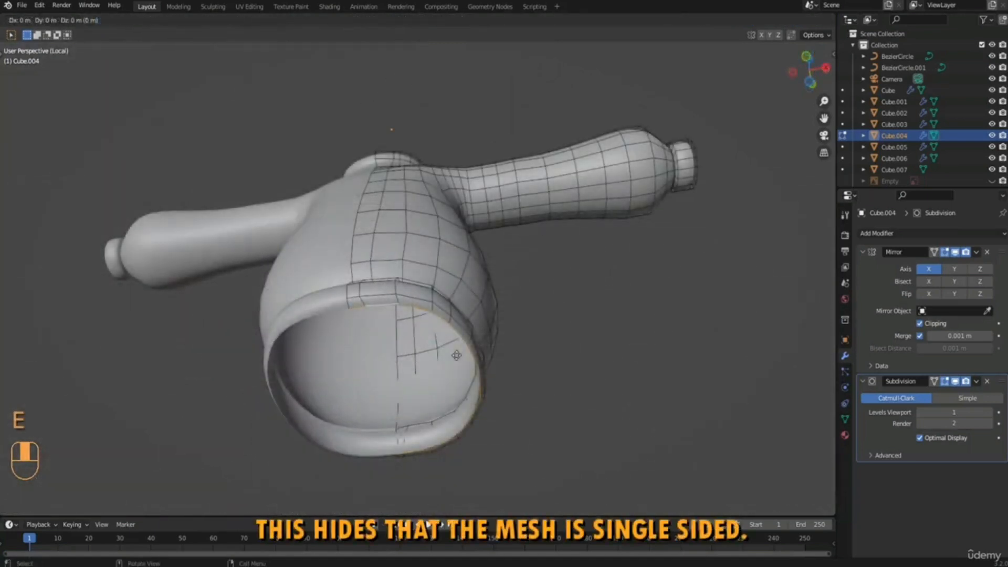
key("s")
left_click(456, 357)
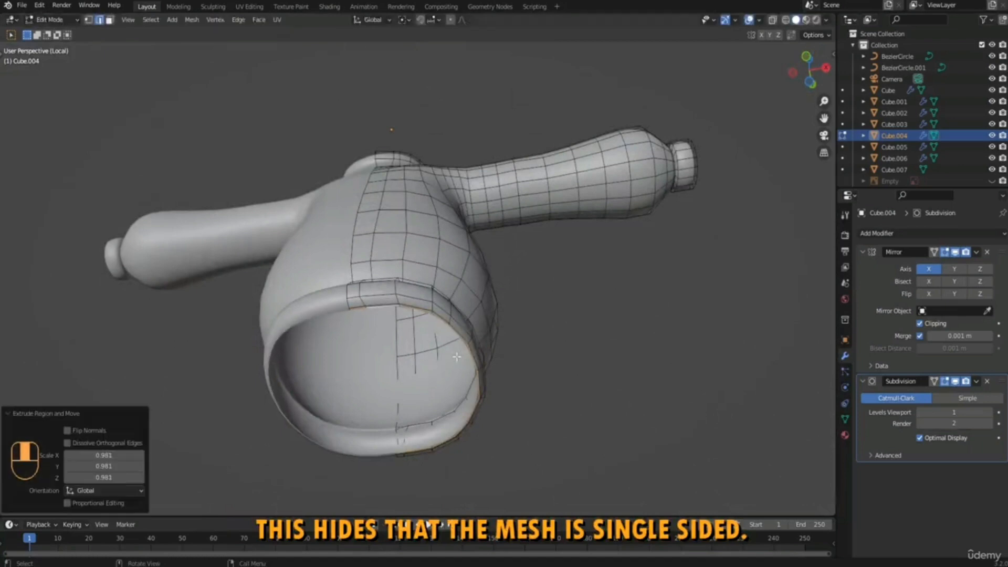
Move the extruded hem edge up into the sweater along Z by about 0.115 m.
key("g")
key("z")
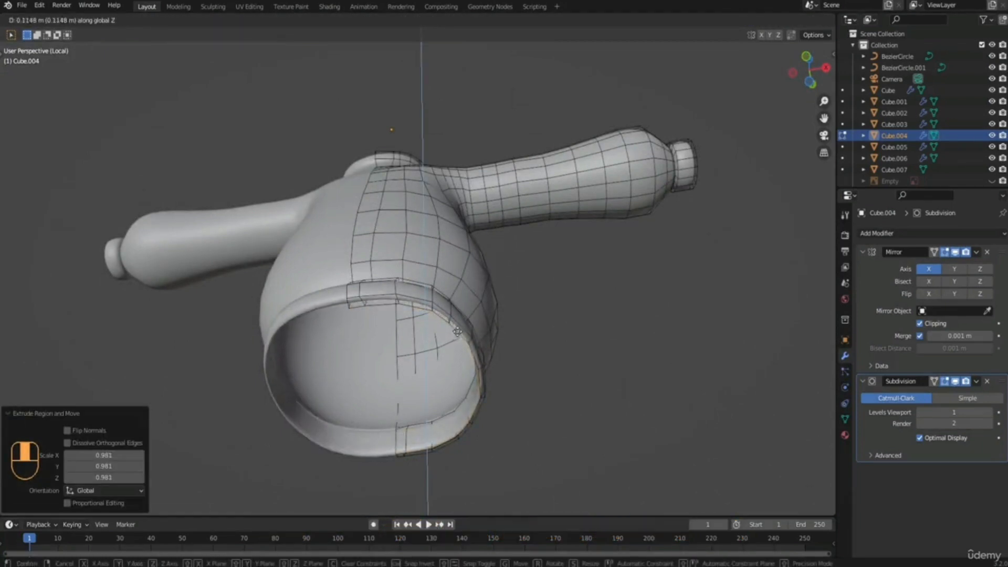
left_click(455, 335)
Scale the hem's inner edge to about 0.795 so it closes around the legs.
middle_click_drag(387, 270, 308, 156)
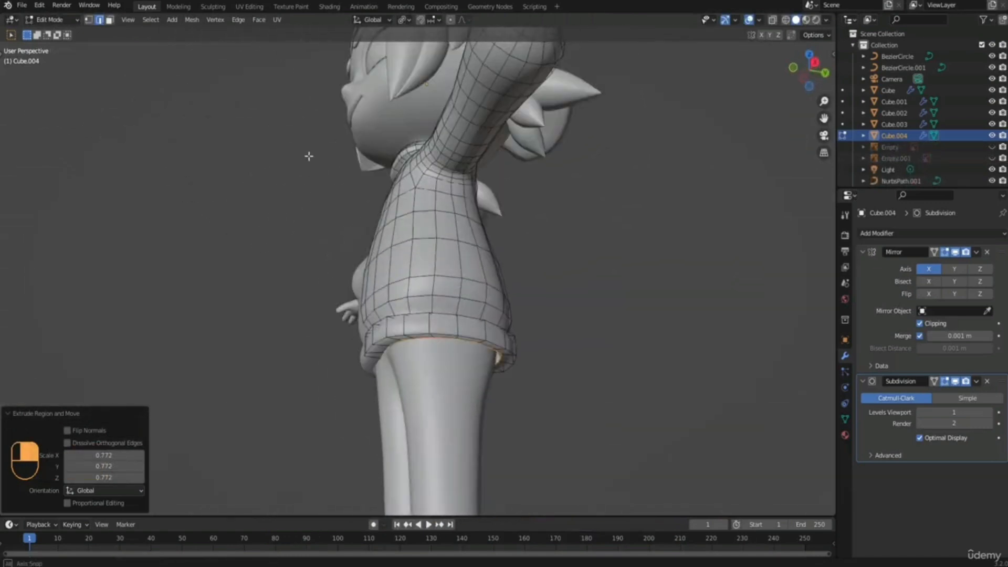
middle_click_drag(609, 340, 630, 336)
key("s")
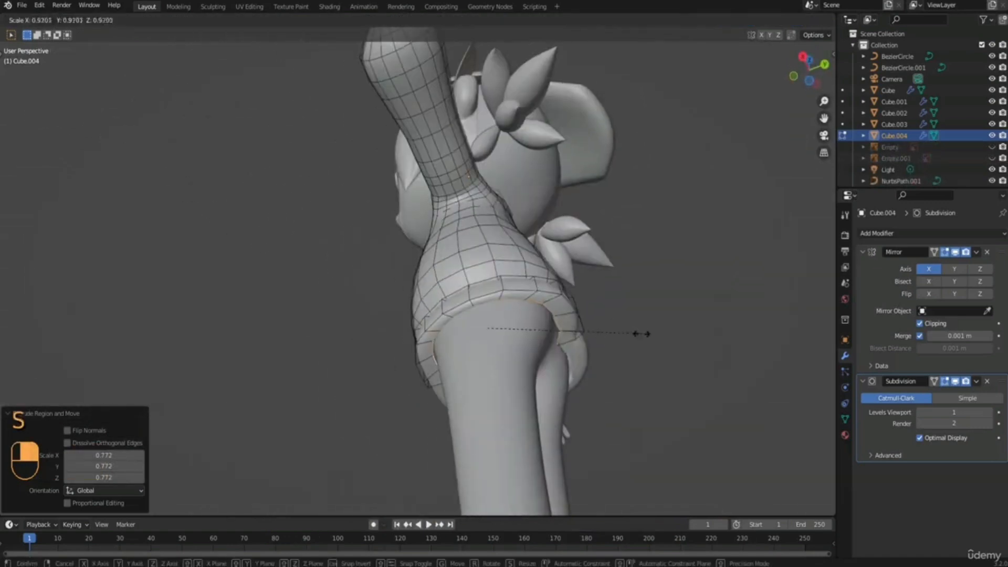
left_click(612, 354)
Move the centre-back vertex of the hem's inner edge backward along Y, toward the back of the sweater.
middle_click_drag(584, 340, 398, 313)
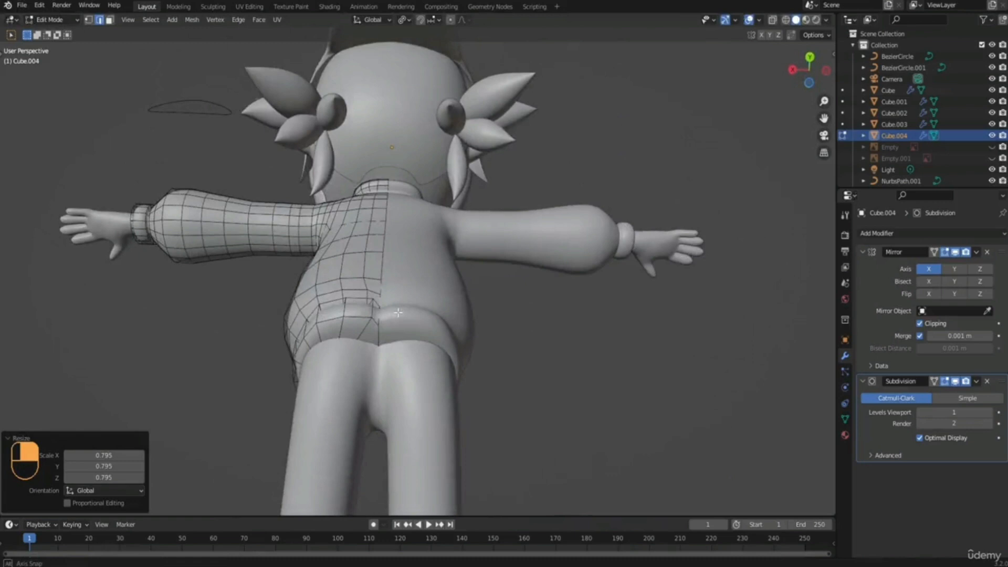
key("1")
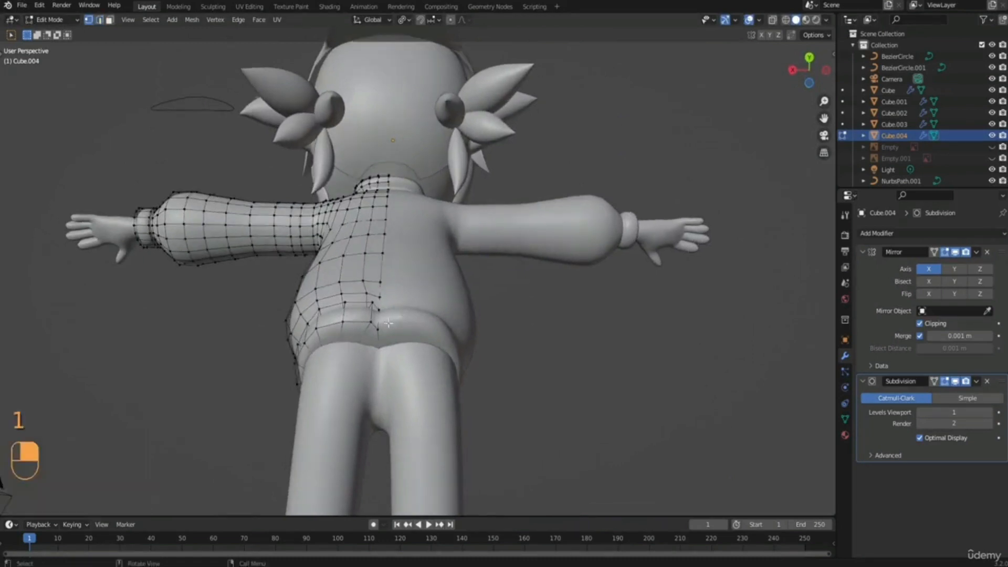
scroll(411, 277, "up", 1)
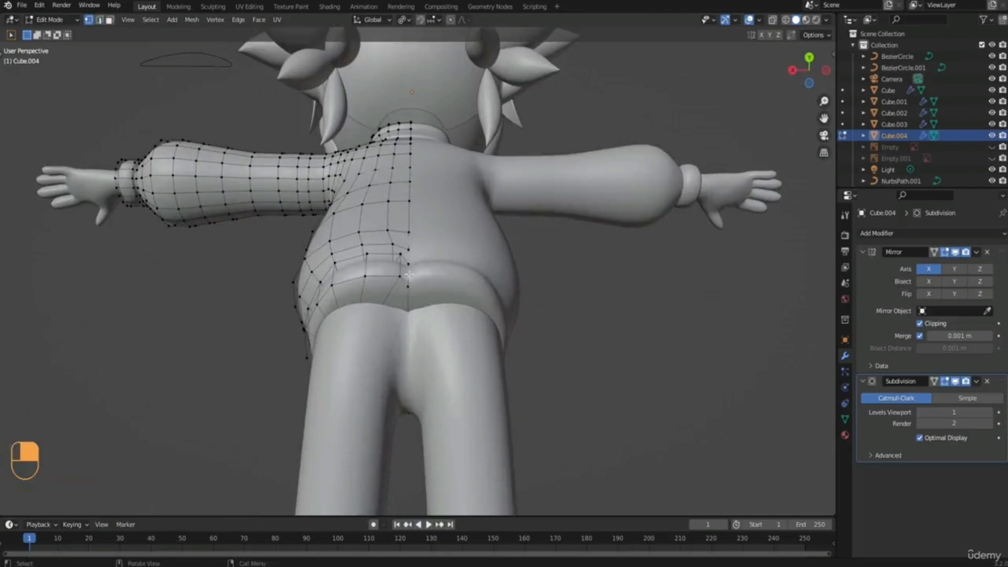
middle_click_drag(409, 279, 454, 253)
key("g")
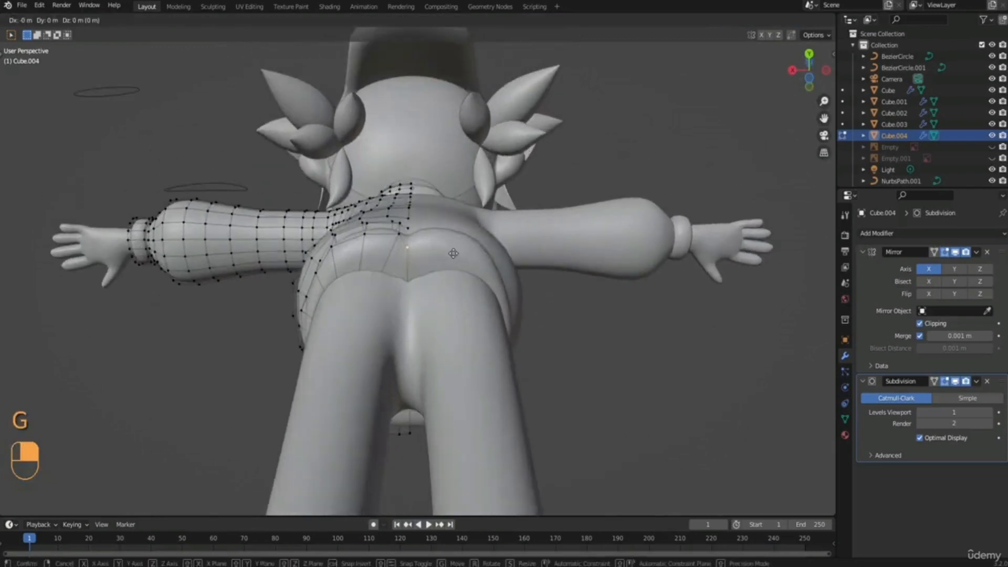
key("y")
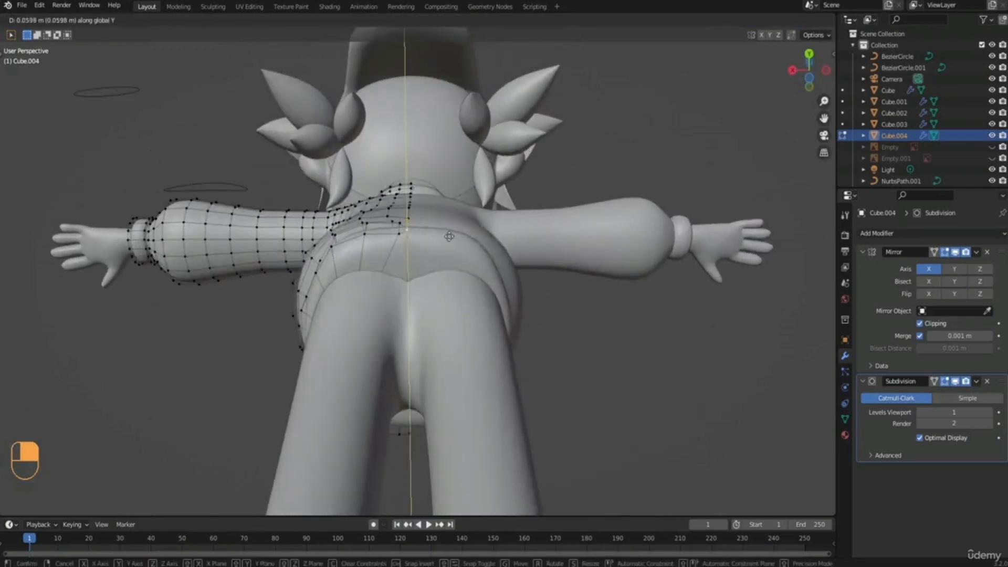
left_click(448, 240)
With see-through display on, move the hem's inner centre-back vertex about 0.033 m further along Y, then restore solid display.
middle_click_drag(446, 243, 404, 349)
left_click(653, 88)
left_click(773, 19)
scroll(407, 357, "up", 3)
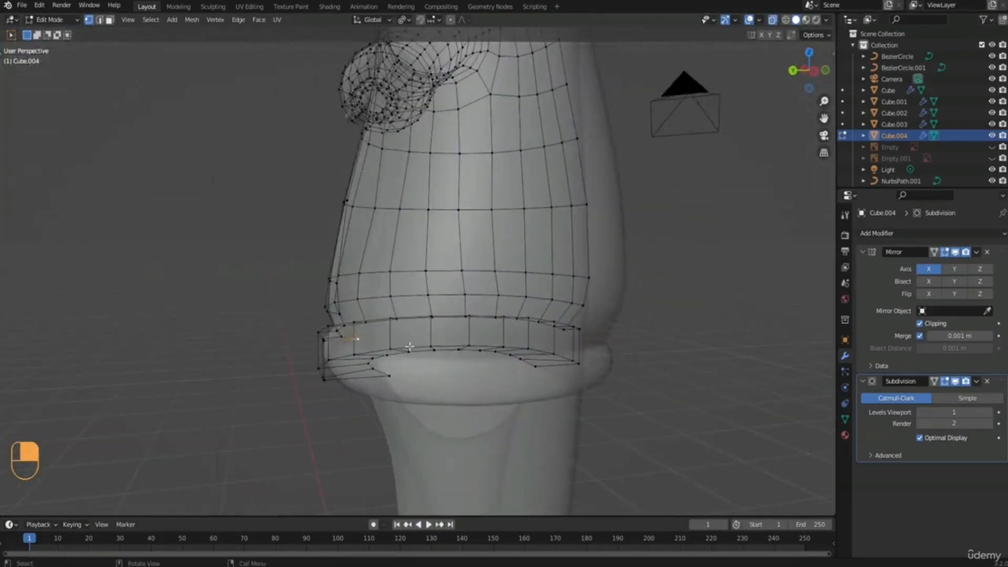
key("g")
key("y")
left_click(397, 351)
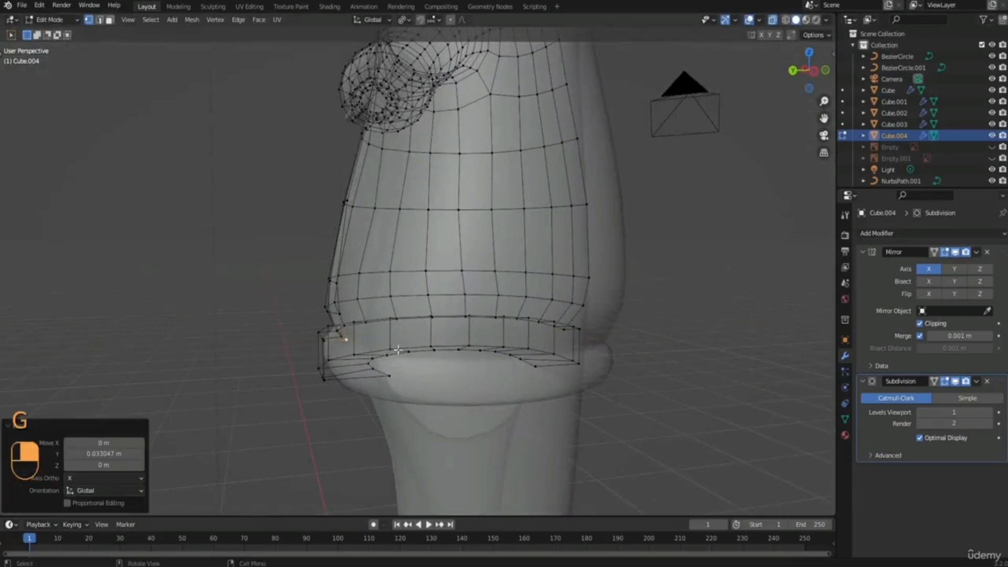
left_click(772, 20)
Leave mesh editing and examine the sweater's overall shape, cuffs and hem from the front.
middle_click_drag(525, 315, 456, 296)
scroll(559, 319, "down", 5)
key("Tab")
left_click(525, 303)
left_click(536, 303)
scroll(422, 315, "up", 3)
left_click(354, 304)
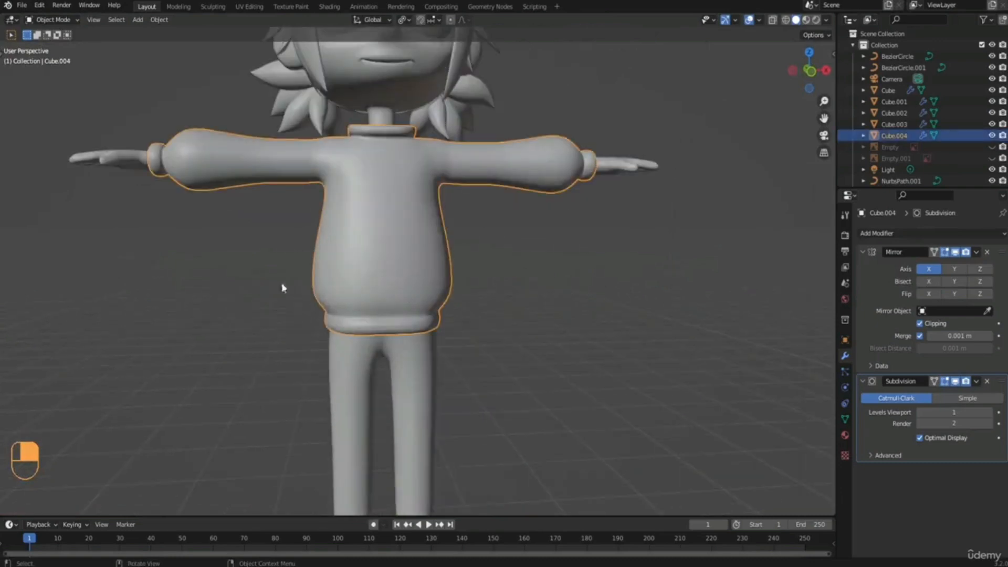
middle_click_drag(424, 310, 535, 160)
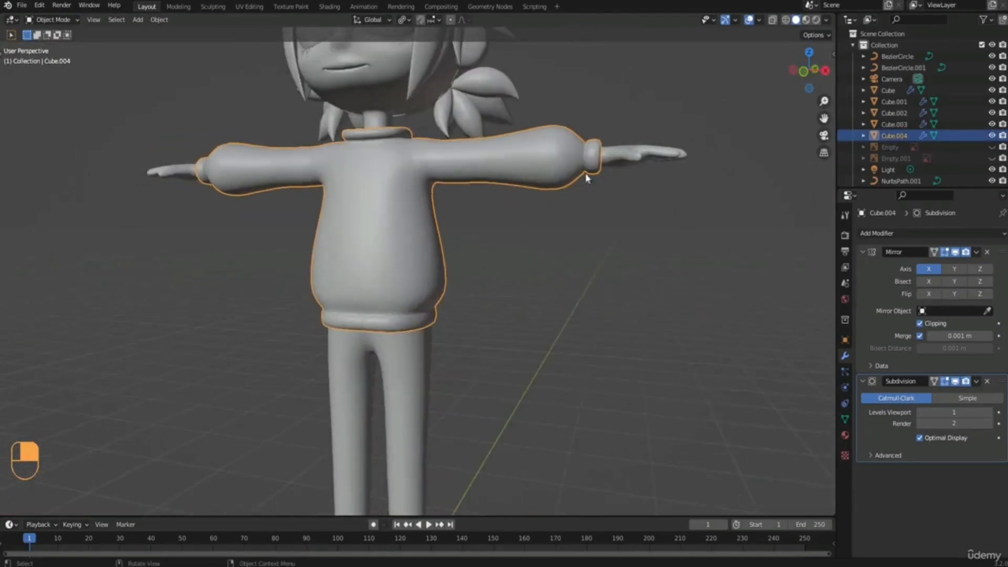
middle_click_drag(586, 179, 442, 262)
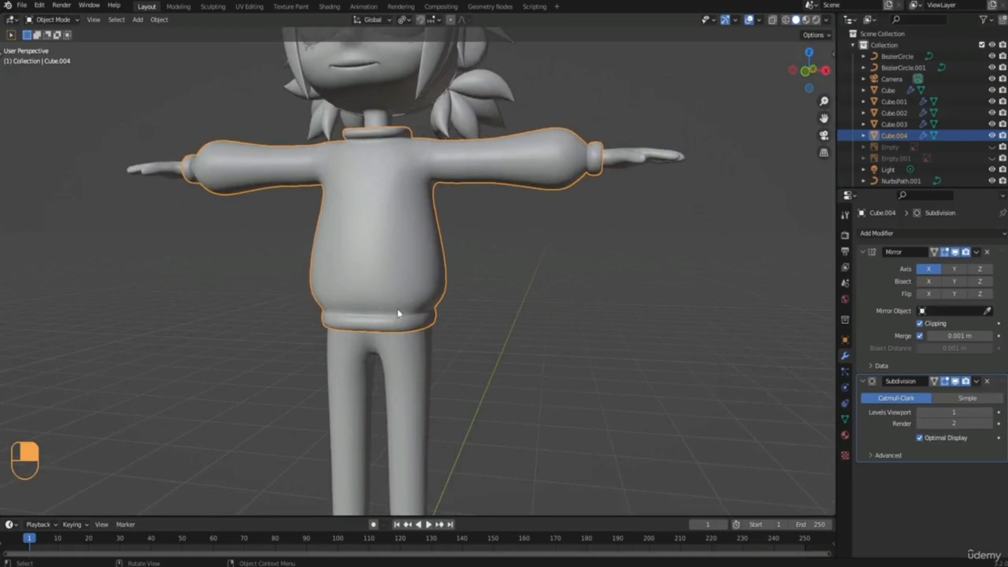
Add an edge loop above the sweater's hem band and slide it down against the band, factor about -0.83.
key("Tab")
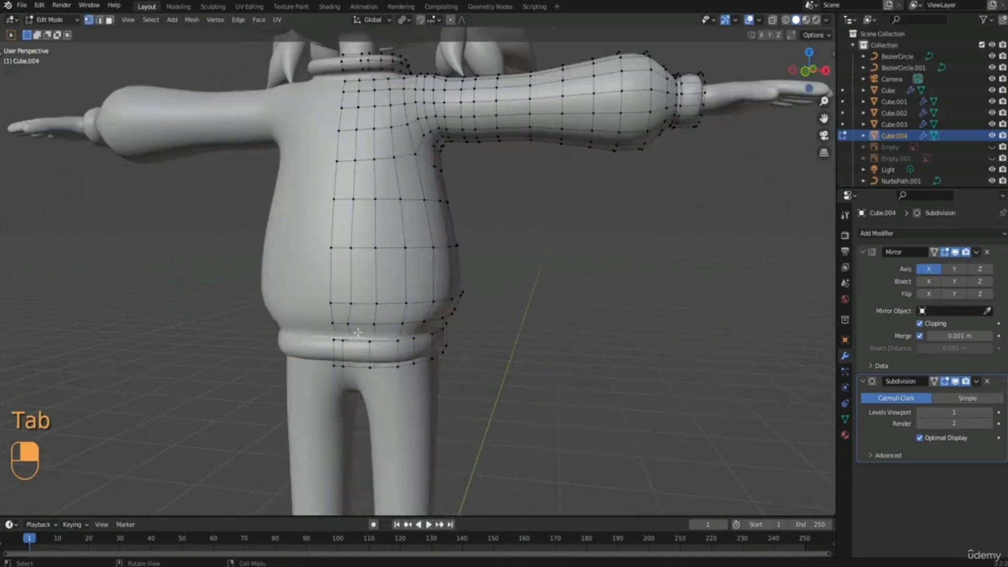
key("ctrl+r")
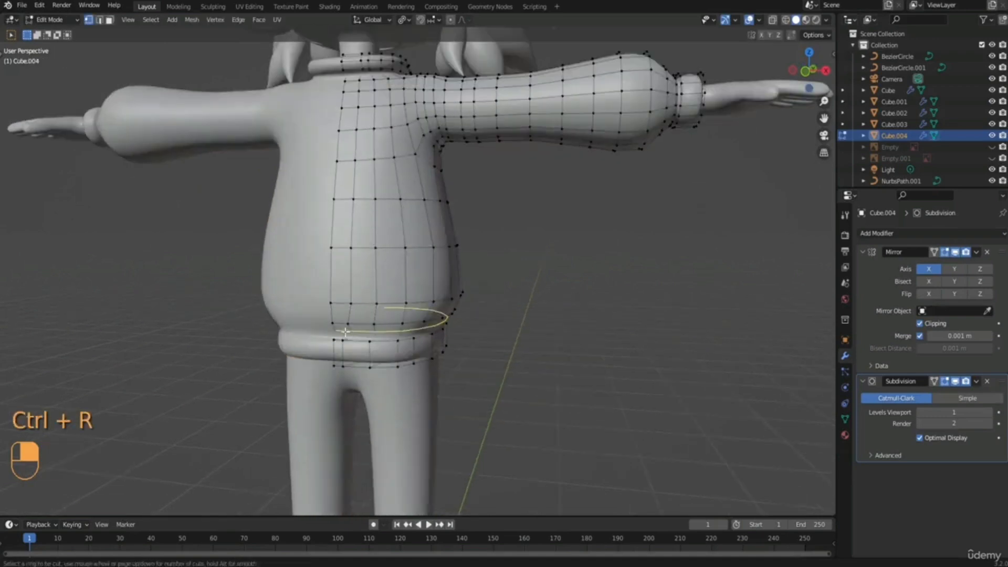
left_click(345, 331)
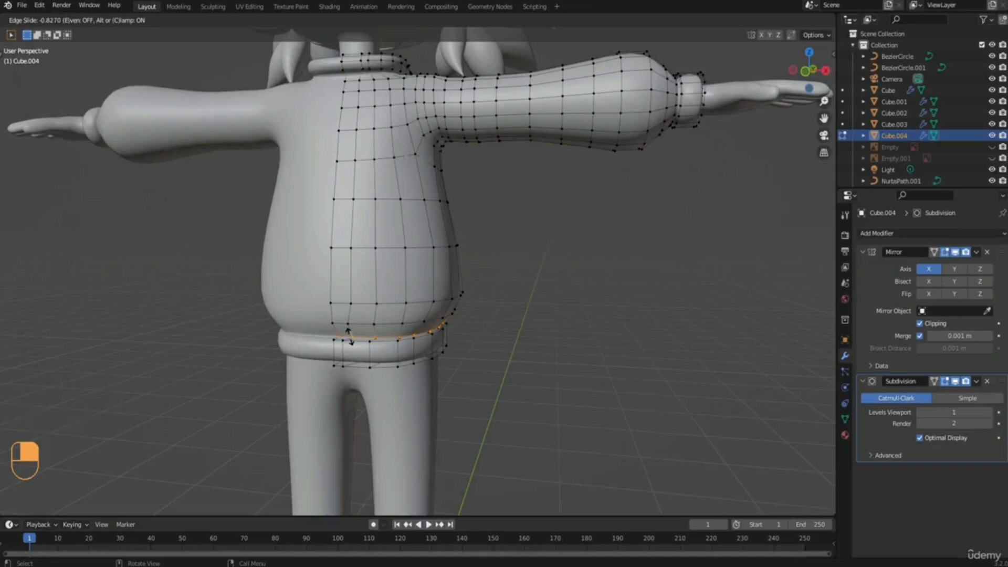
left_click(349, 336)
scroll(349, 336, "down", 2)
Add an edge loop where the sleeve meets the cuff and slide it close to the cuff.
middle_click_drag(437, 260, 273, 354, "shift")
scroll(432, 282, "up", 5)
middle_click_drag(374, 225, 389, 230)
key("ctrl+r")
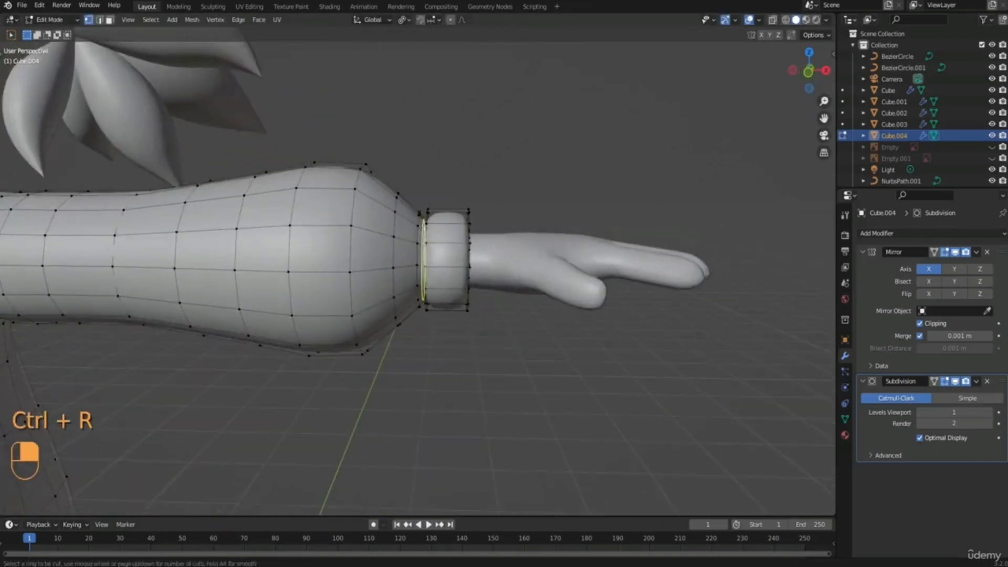
left_click(425, 228)
left_click(428, 229)
scroll(417, 238, "down", 3)
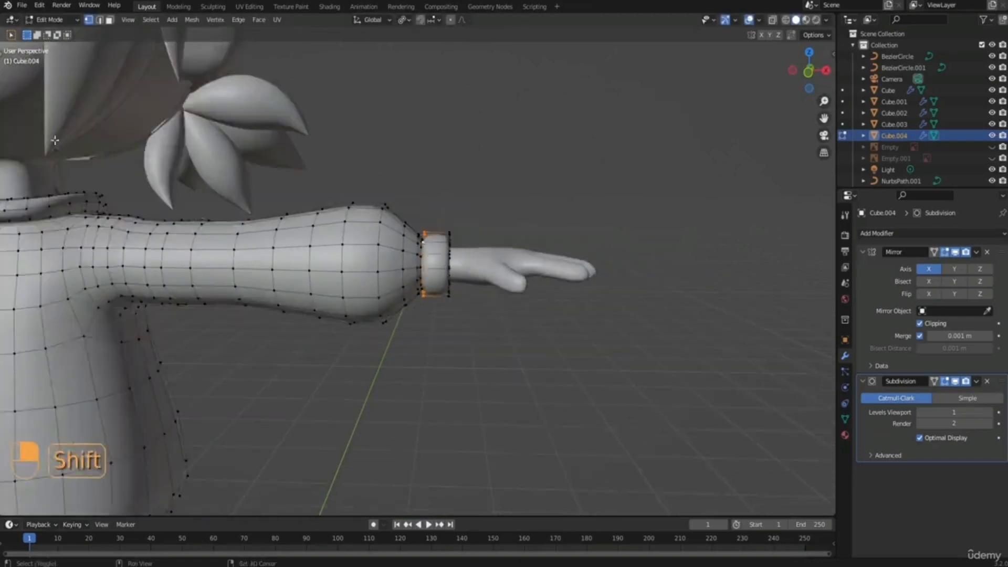
Add an edge loop around the neckline at the base of the collar and slide it close to the collar.
middle_click_drag(54, 139, 283, 197, "shift")
scroll(257, 303, "up", 3)
key("ctrl+r")
left_click(253, 298)
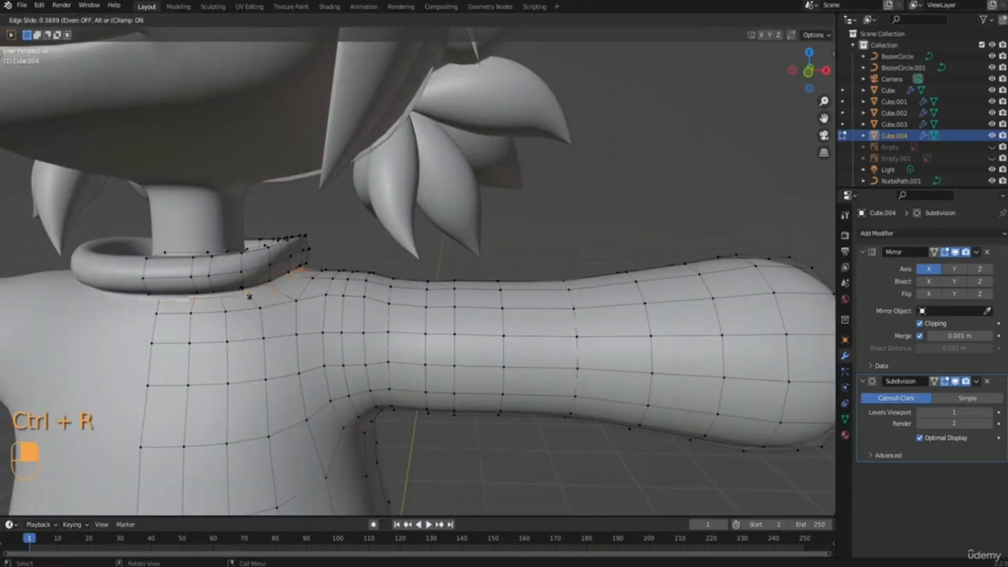
left_click(242, 292)
scroll(246, 294, "down", 5)
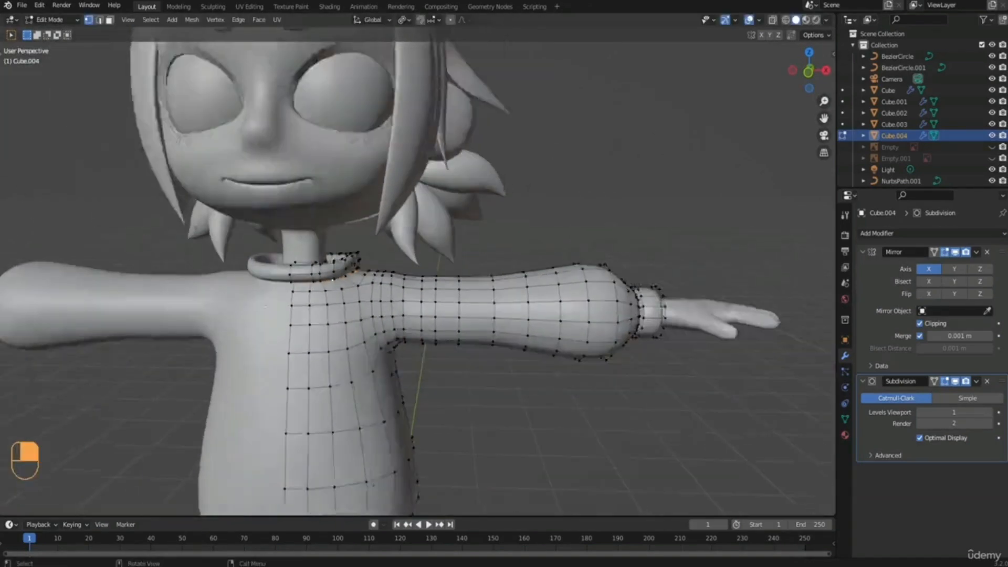
In front view with see-through display, raise the collar's upper edge loops along Z by about 0.026 m.
middle_click_drag(350, 306, 373, 313)
key("Tab")
left_click(344, 320)
left_click(424, 263)
scroll(431, 274, "down", 3)
middle_click_drag(437, 331, 433, 242, "shift")
mouse_move(474, 281)
middle_mouse_down()
mouse_move(415, 289)
mouse_move(466, 279)
middle_mouse_up()
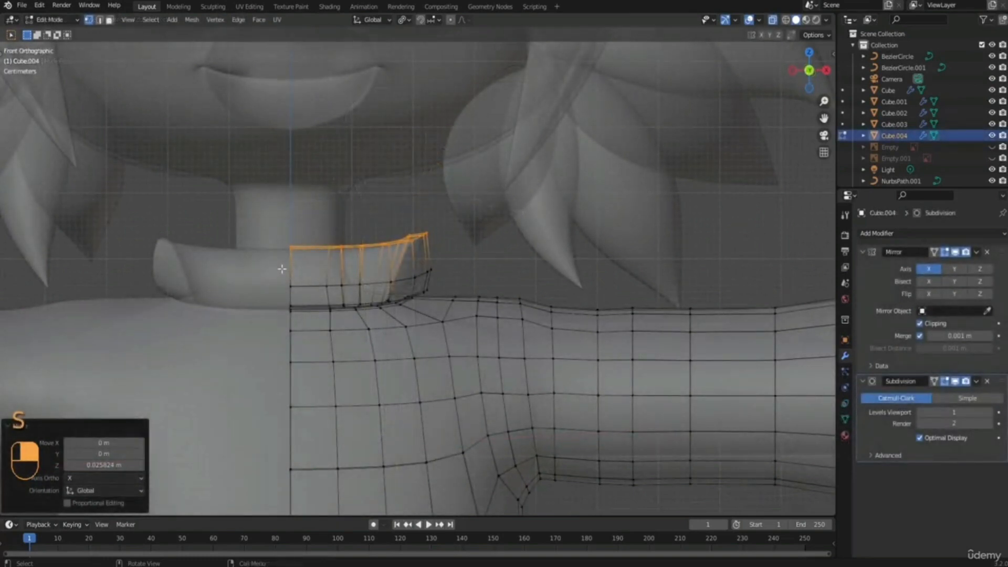
Raise the collar's middle edge loop along Z by about 0.008 m and scale it to about 1.123.
left_click_drag(282, 268, 395, 296)
left_click_drag(388, 257, 448, 283, "shift")
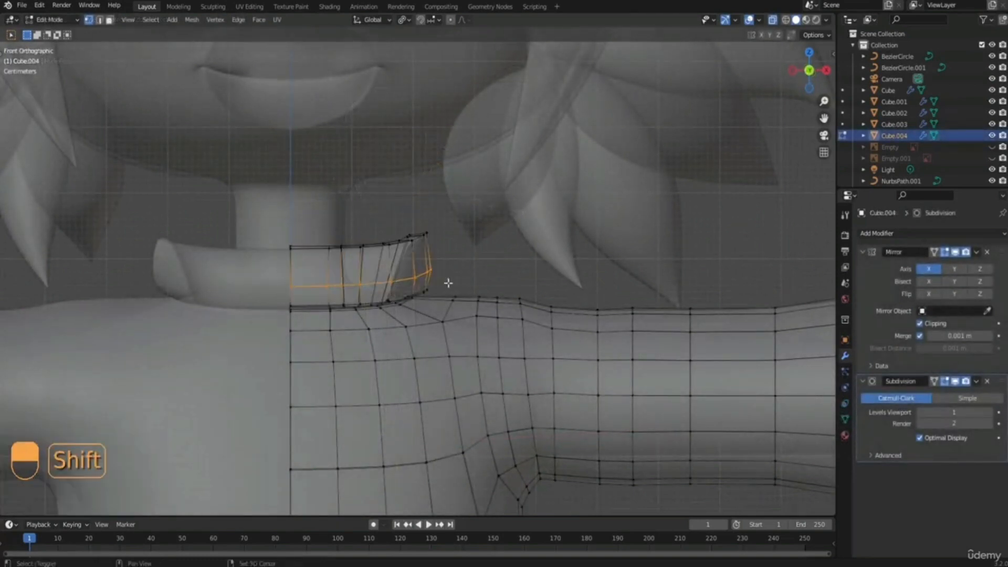
key("g")
key("z")
left_click(441, 276)
key("s")
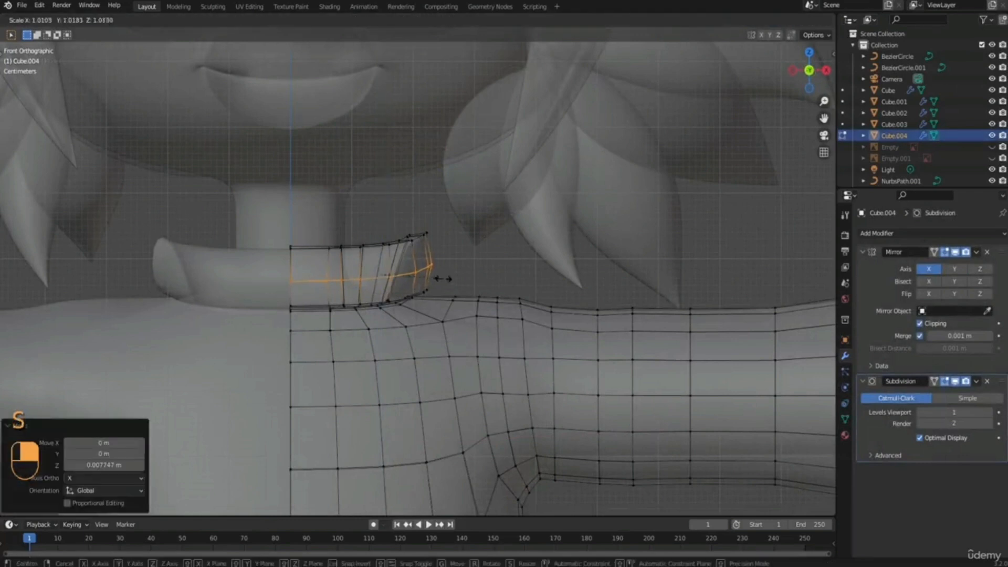
right_click(449, 278)
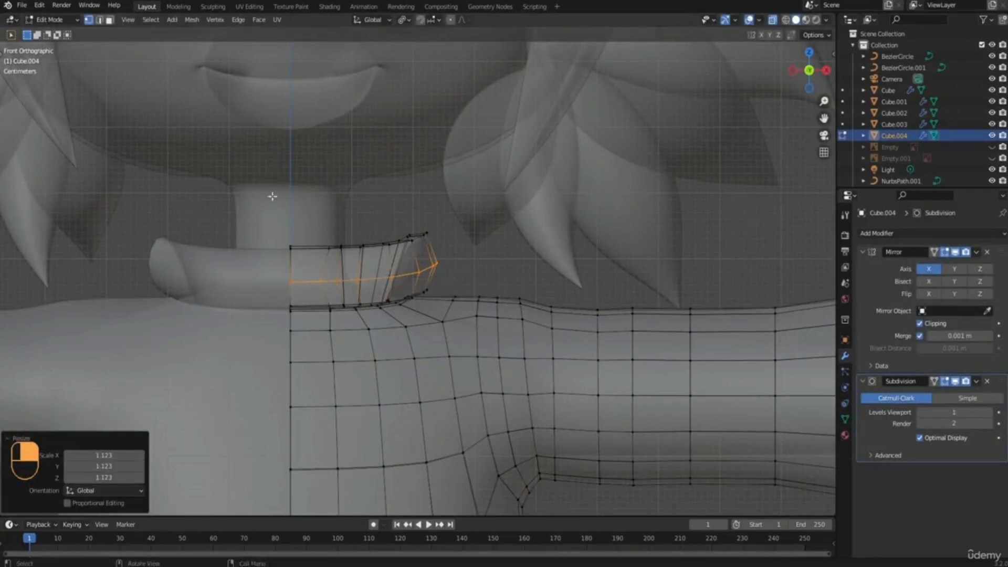
Scale the collar's top edge loops to about 0.849 and move them inward along X by about 0.021 m.
left_click_drag(274, 203, 427, 258)
key("s")
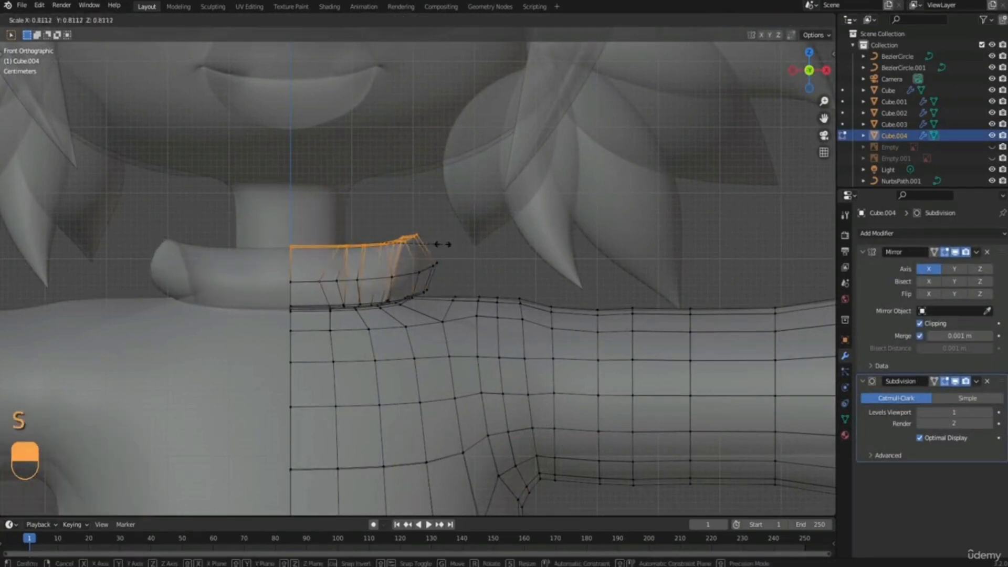
left_click(445, 245)
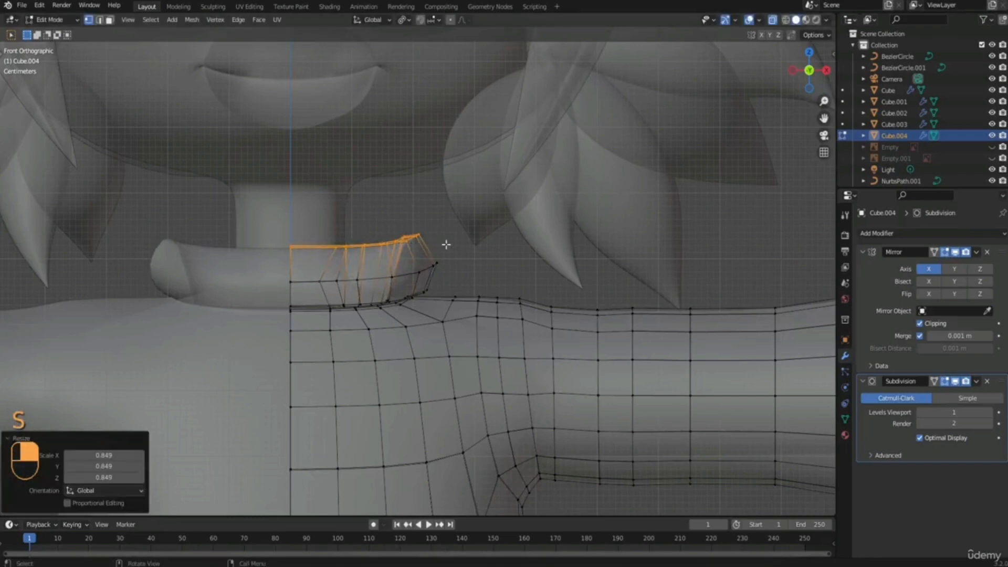
key("g")
key("x")
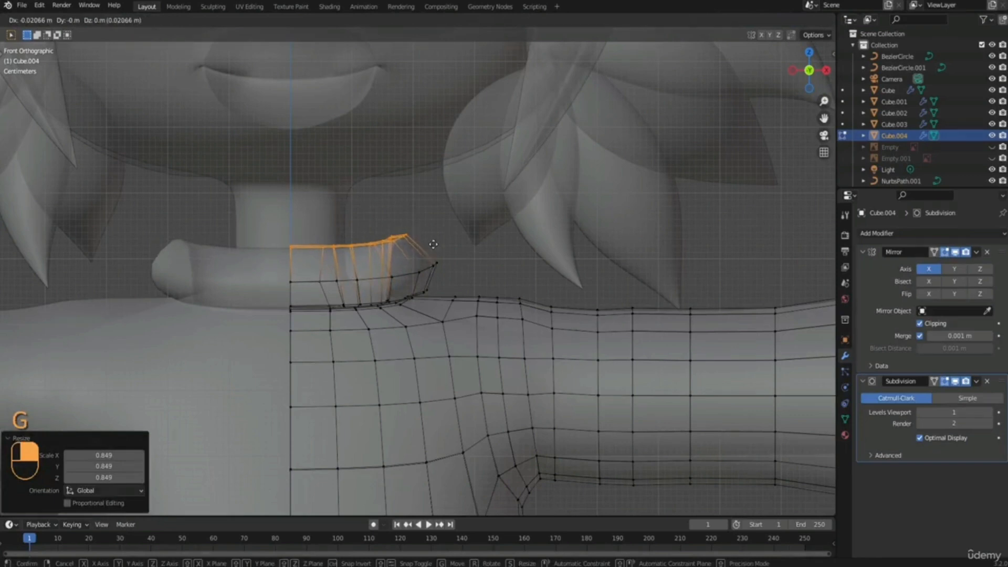
left_click(433, 247)
Raise the collar's top edge loops slightly along Z.
scroll(405, 285, "down", 6)
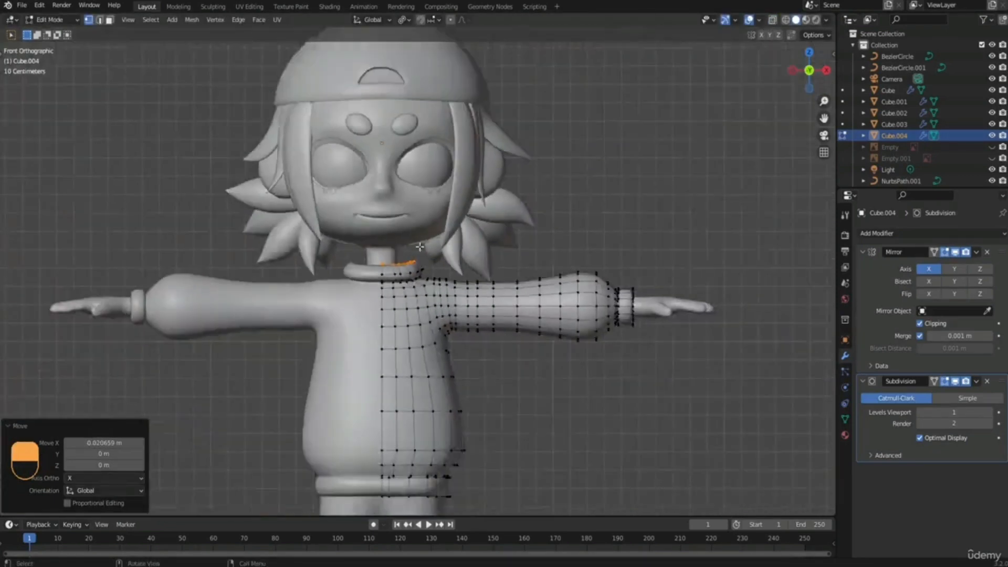
middle_click_drag(405, 286, 361, 260)
scroll(362, 260, "up", 5)
key("g")
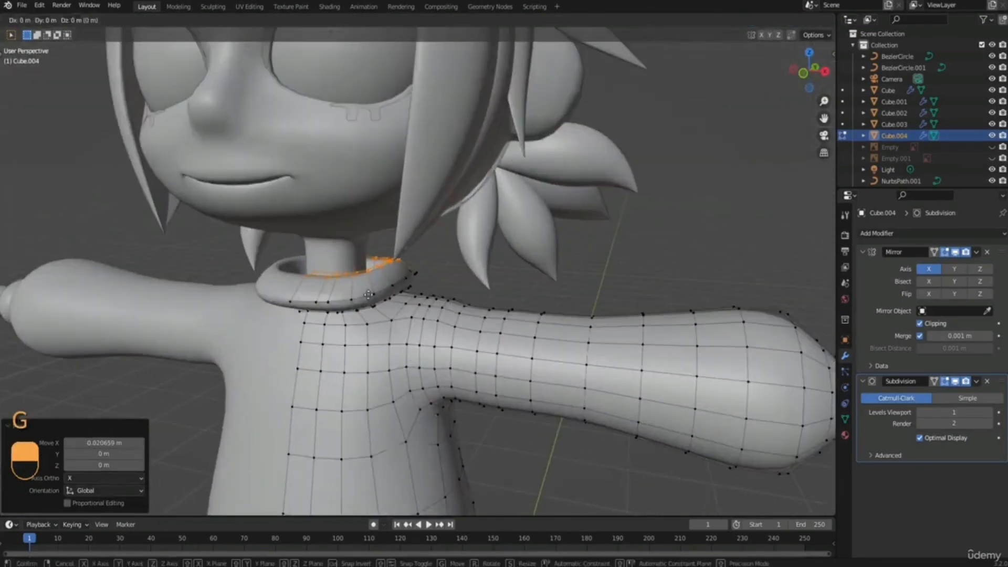
key("z")
left_click(367, 292)
Raise the collar's outer middle edge loop along Z by about 0.02 m and scale it to about 0.867.
key("2")
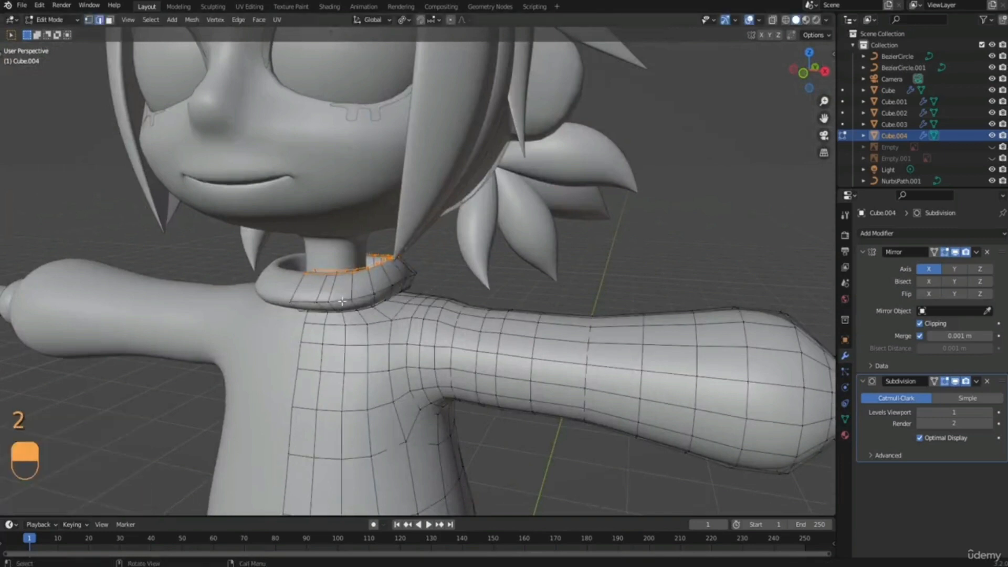
left_click(344, 302, "alt")
key("g")
key("z")
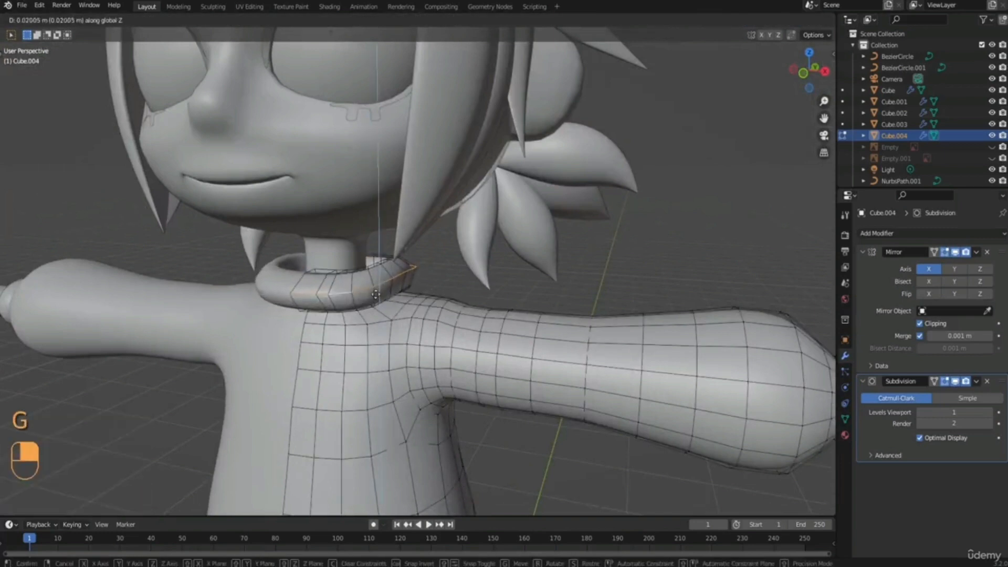
left_click(374, 295)
key("s")
left_click(441, 274)
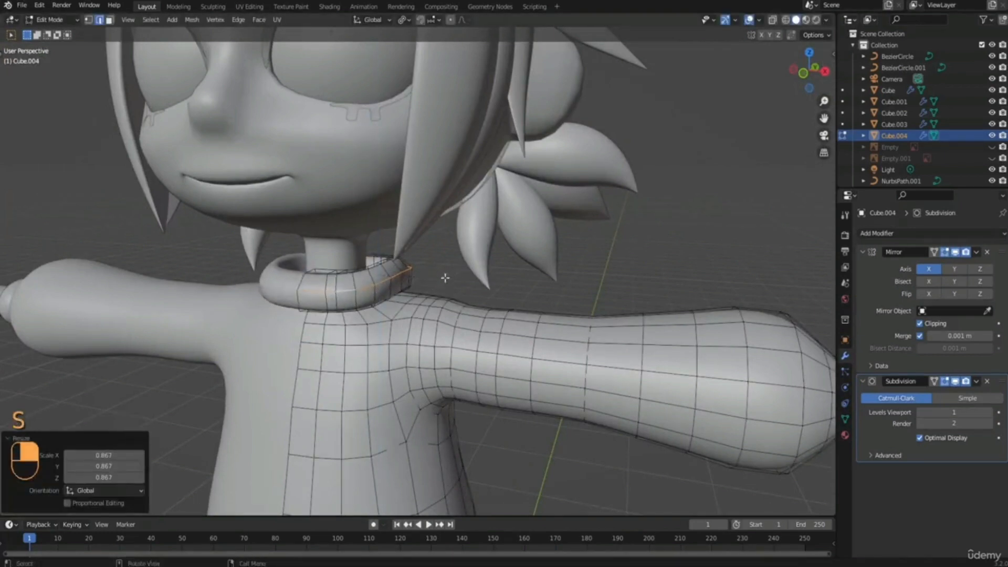
Move three short vertical edges on the collar's lower shoulder side outward along X by about 0.015 m.
scroll(446, 286, "down", 5)
scroll(451, 300, "down", 4)
middle_click_drag(451, 300, 356, 265)
scroll(357, 265, "up", 7)
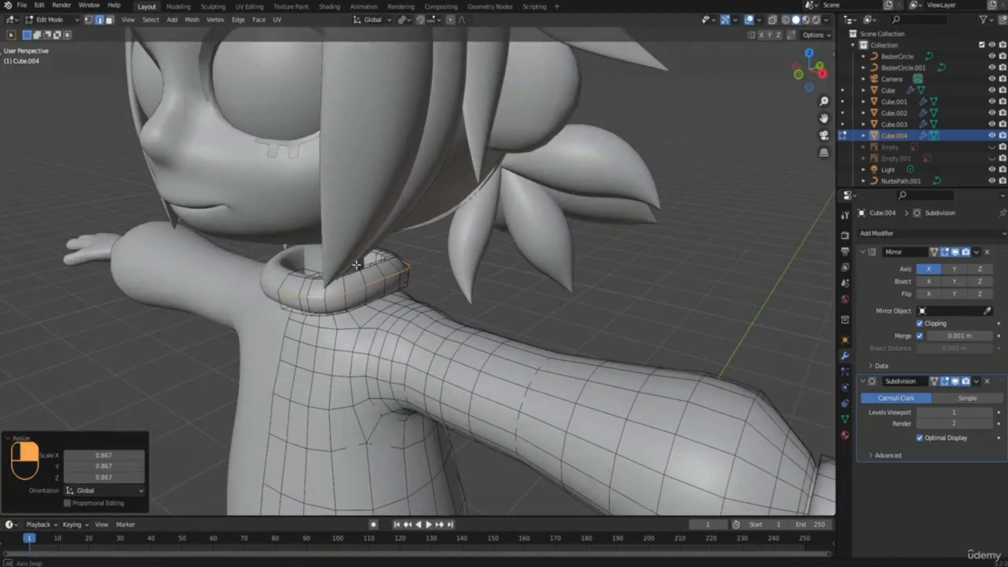
middle_click_drag(357, 265, 323, 287)
scroll(336, 288, "up", 2)
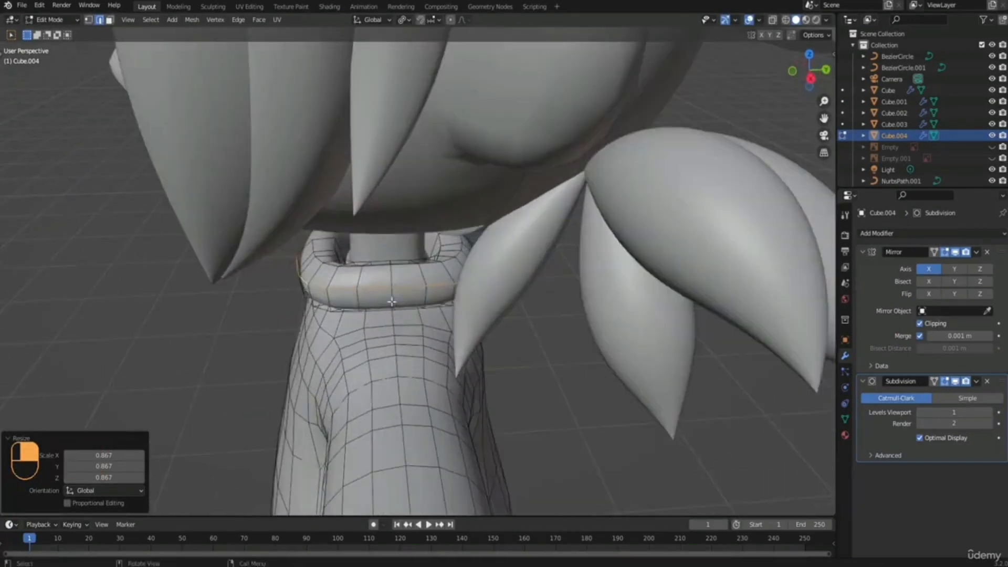
left_click(390, 294)
middle_click_drag(388, 284, 369, 306, "shift")
left_click(460, 297, "shift")
middle_click_drag(461, 298, 409, 325)
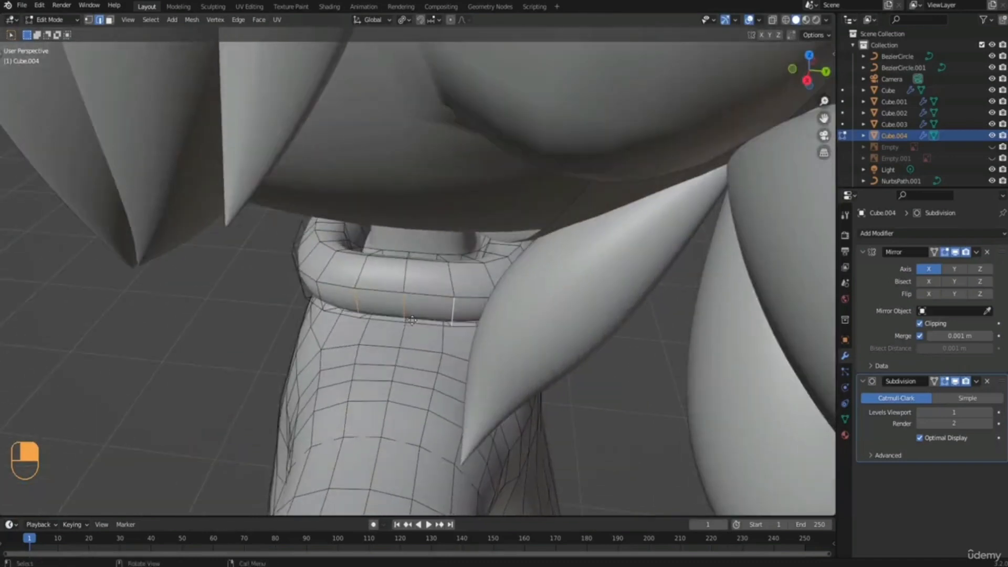
key("g")
key("x")
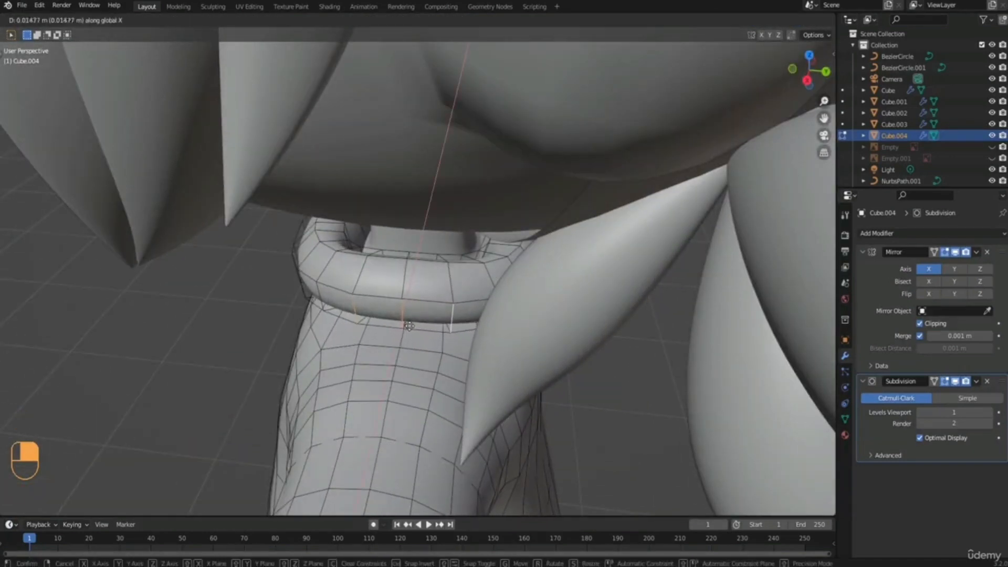
left_click(409, 326)
Move only the middle of the three lower collar edges outward along X by about 0.015 m.
left_click(407, 311)
key("g")
key("x")
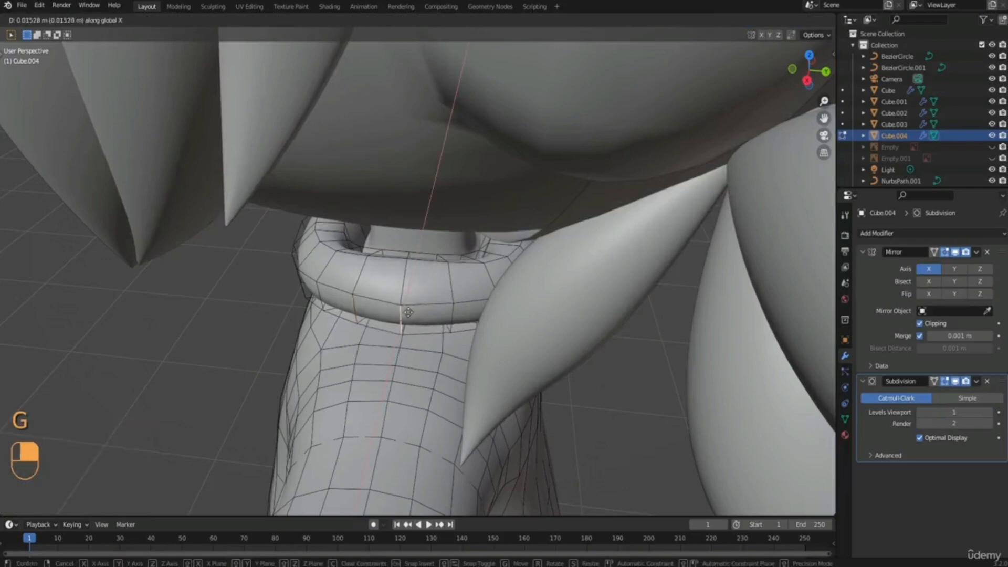
left_click(408, 312)
Move a short lower edge at the collar's back corner backward along Y by about 0.007 m.
middle_click_drag(408, 312, 379, 385)
key("g")
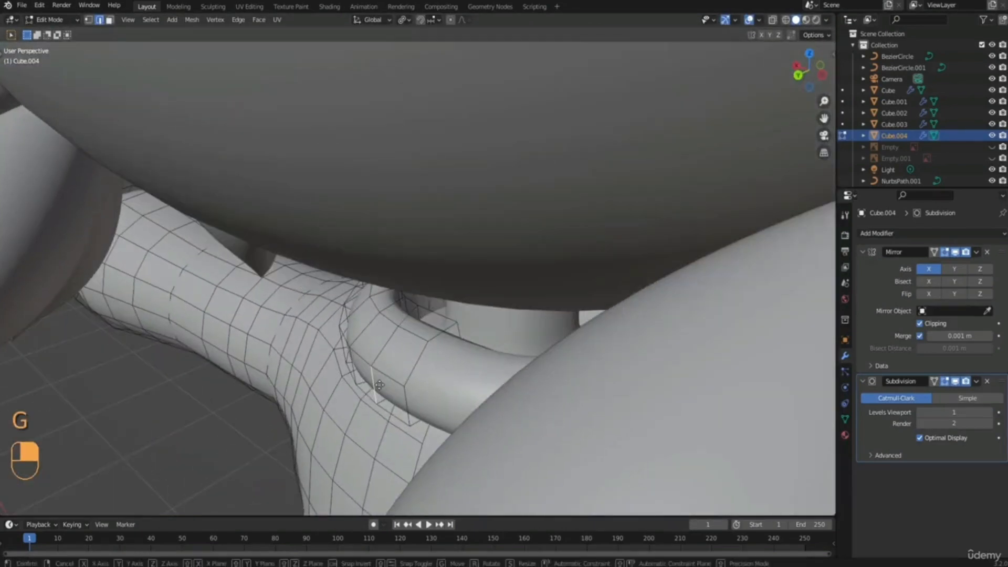
left_click(379, 384)
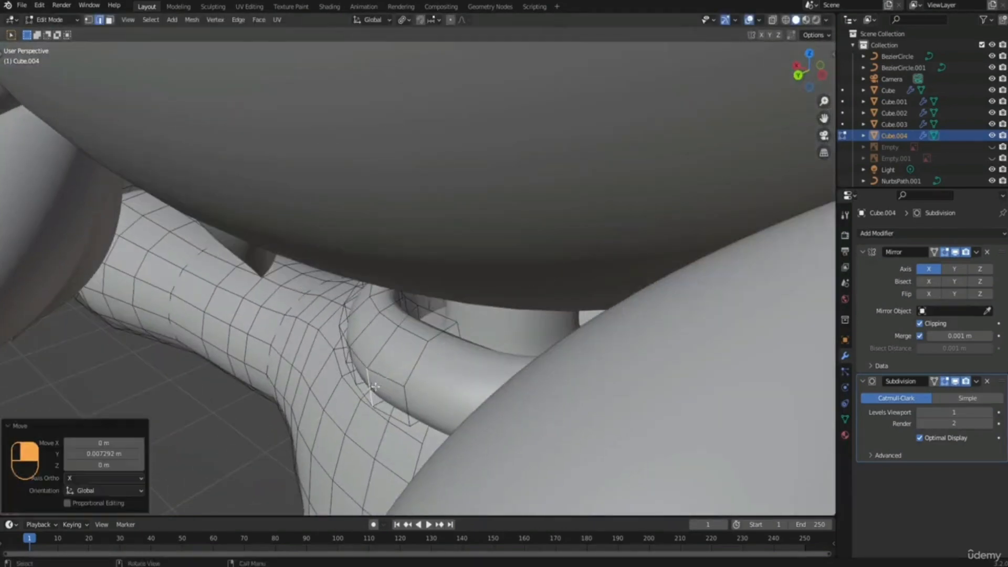
Move the short lower collar edge nearest the back centre backward along Y.
middle_click_drag(377, 386, 453, 406)
left_click(453, 406)
key("g")
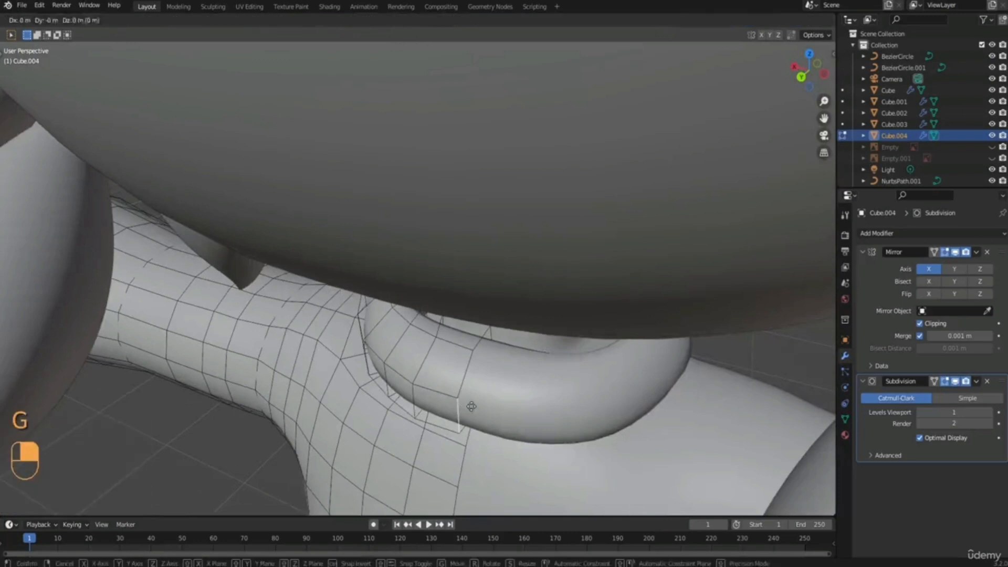
key("y")
left_click(465, 411)
Move the short lower edge on the collar's back curve along Y by about 0.004 m.
left_click(385, 380)
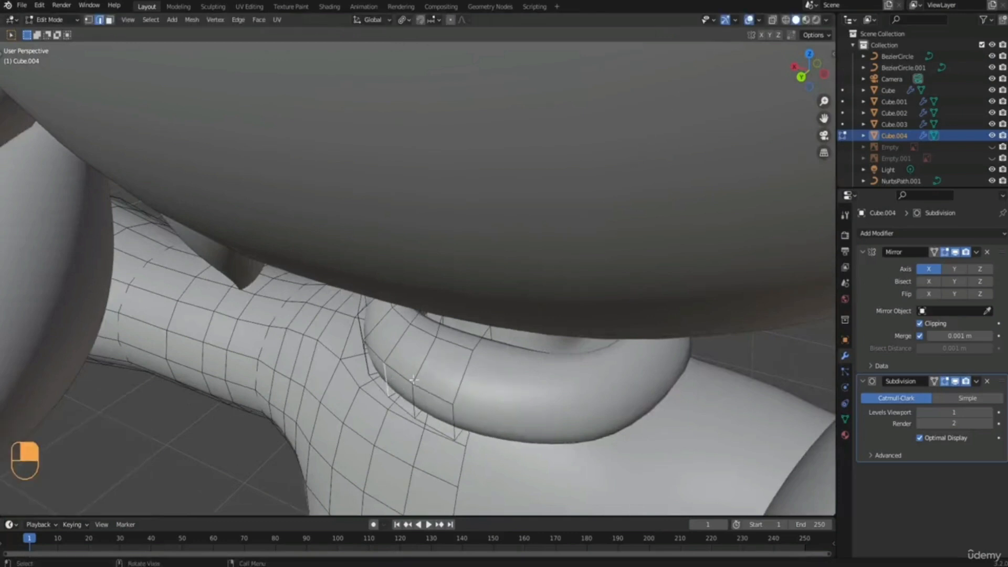
key("g")
key("y")
left_click(454, 382)
Leave mesh editing and show the front reference image together with the whole character.
scroll(454, 382, "down", 2)
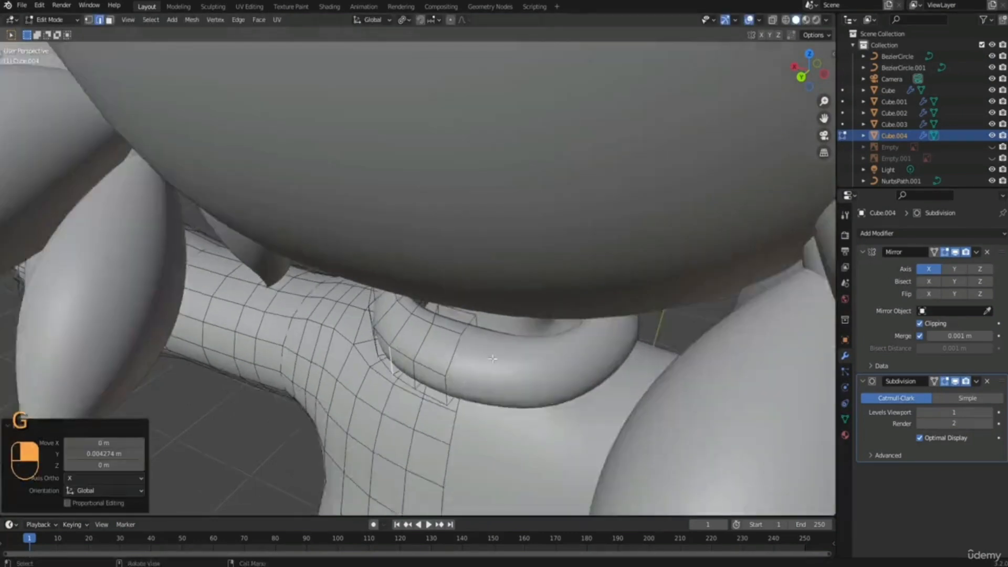
middle_click_drag(457, 380, 526, 334)
key("Tab")
left_click(441, 335)
scroll(258, 296, "down", 3)
middle_click_drag(258, 295, 479, 299)
scroll(446, 320, "down", 6)
middle_click_drag(419, 324, 450, 288)
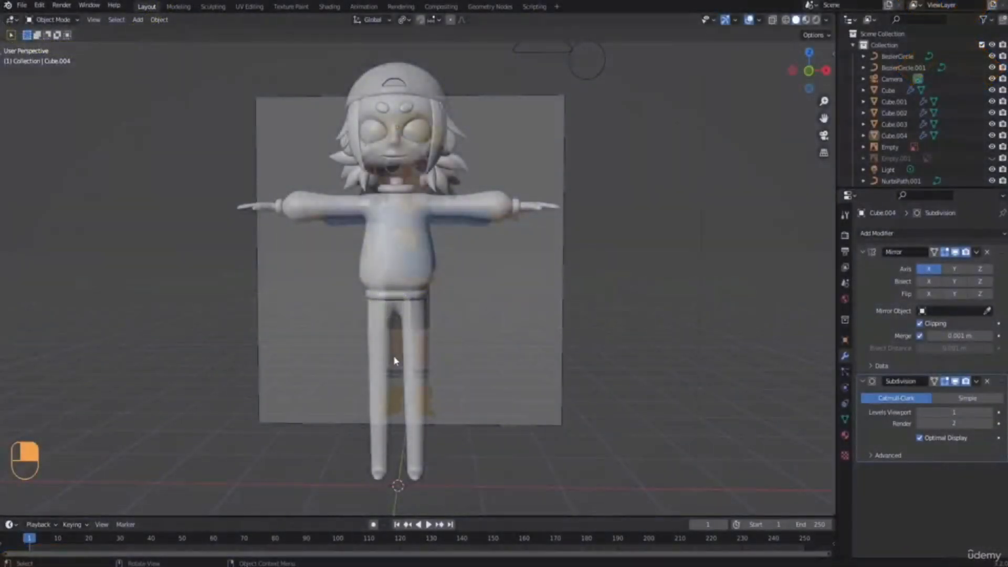
Select the character's body mesh in front view.
key("KP_1")
left_click(412, 335)
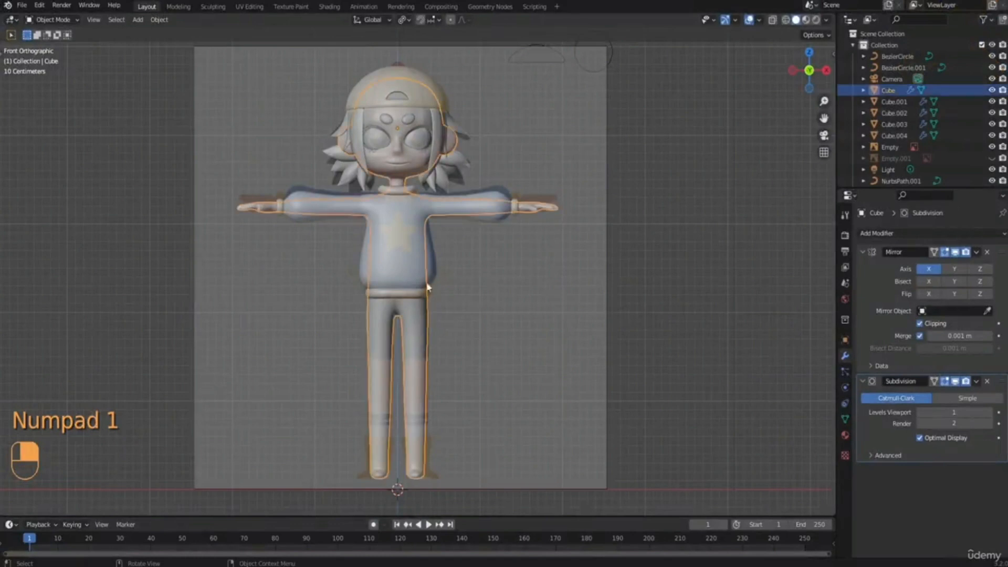
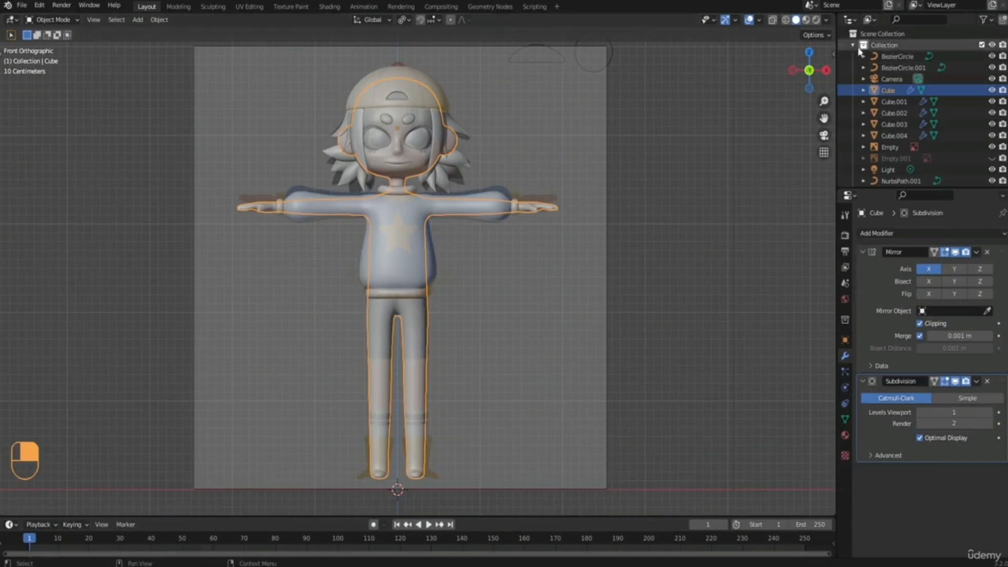
Duplicate the body mesh in place and isolate the copy together with the front reference image in front view.
key("shift+d")
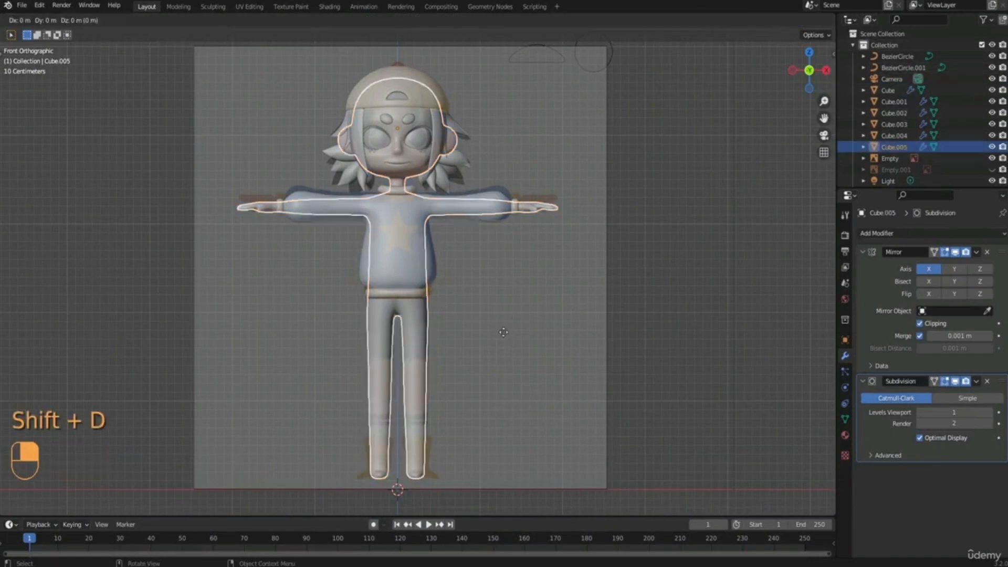
right_click(493, 336)
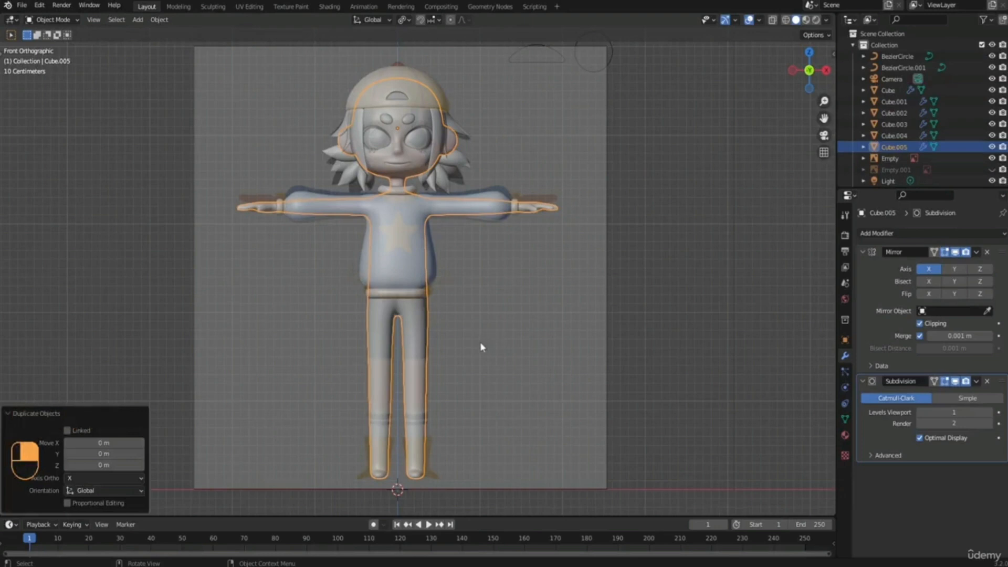
middle_click_drag(500, 317, 490, 331)
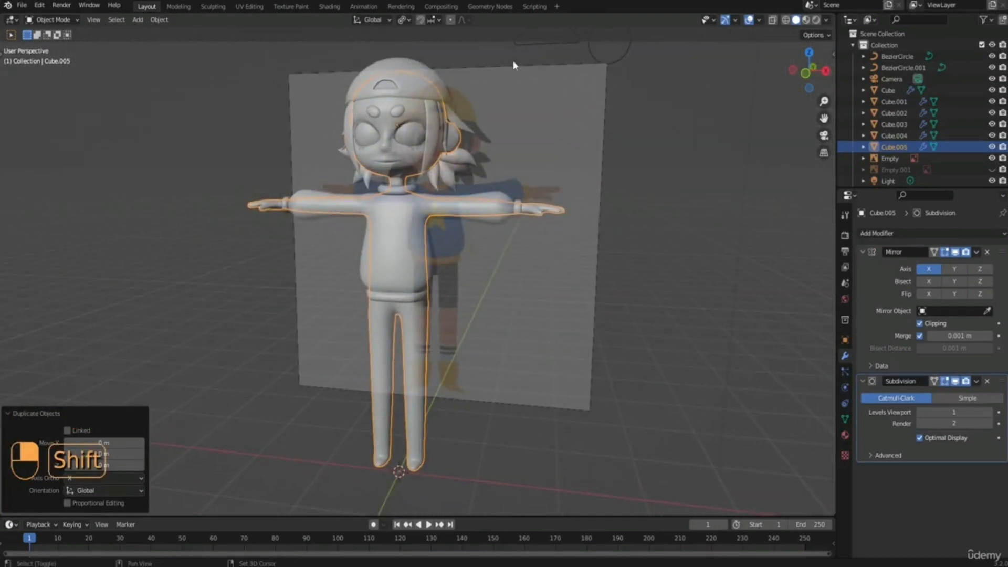
left_click(537, 94, "shift")
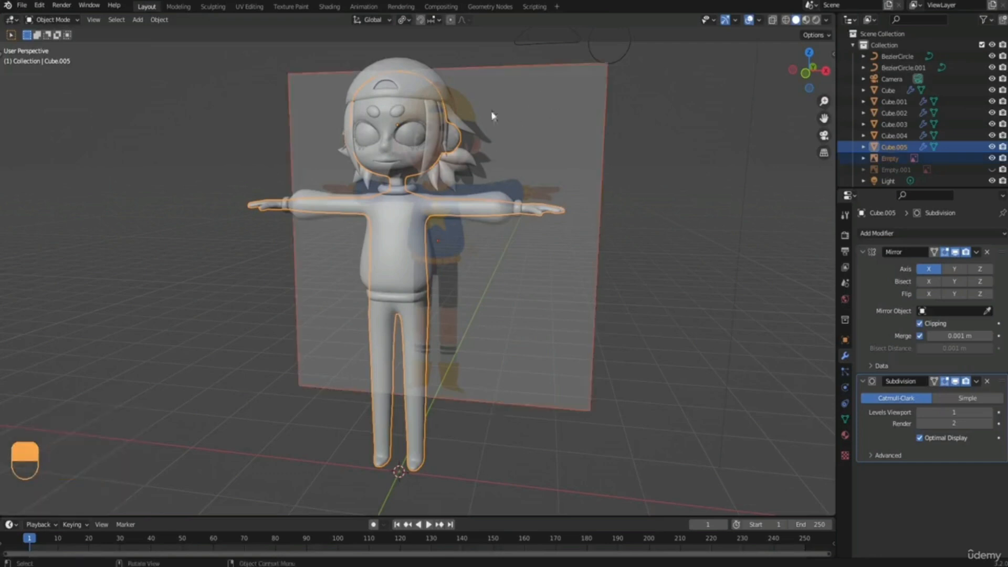
key("slash")
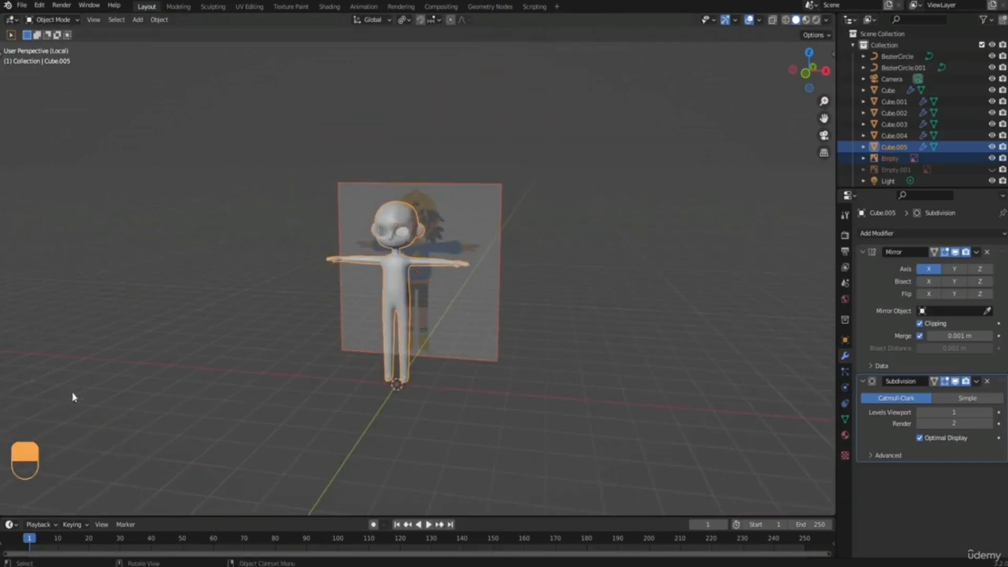
key("KP_1")
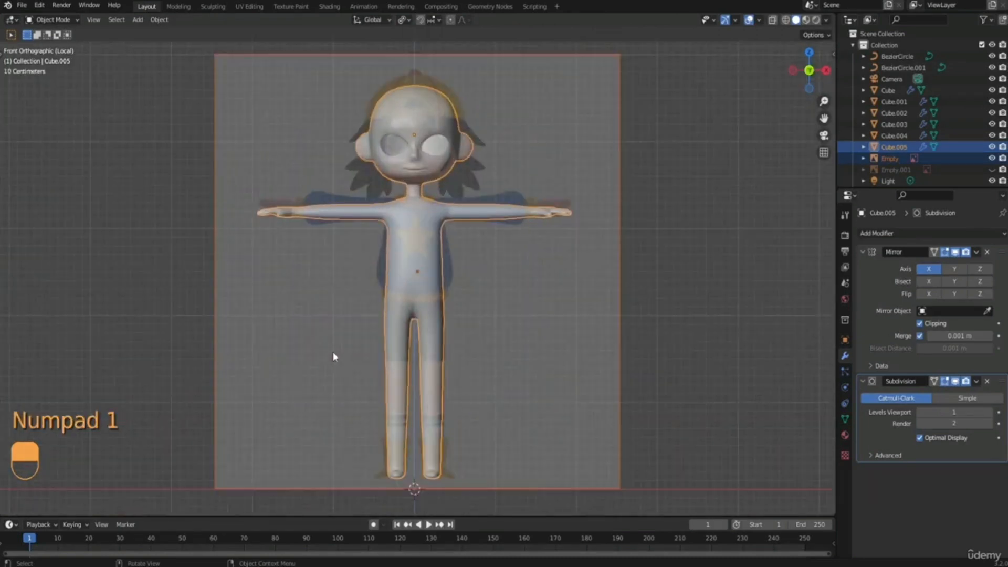
scroll(334, 352, "up", 2)
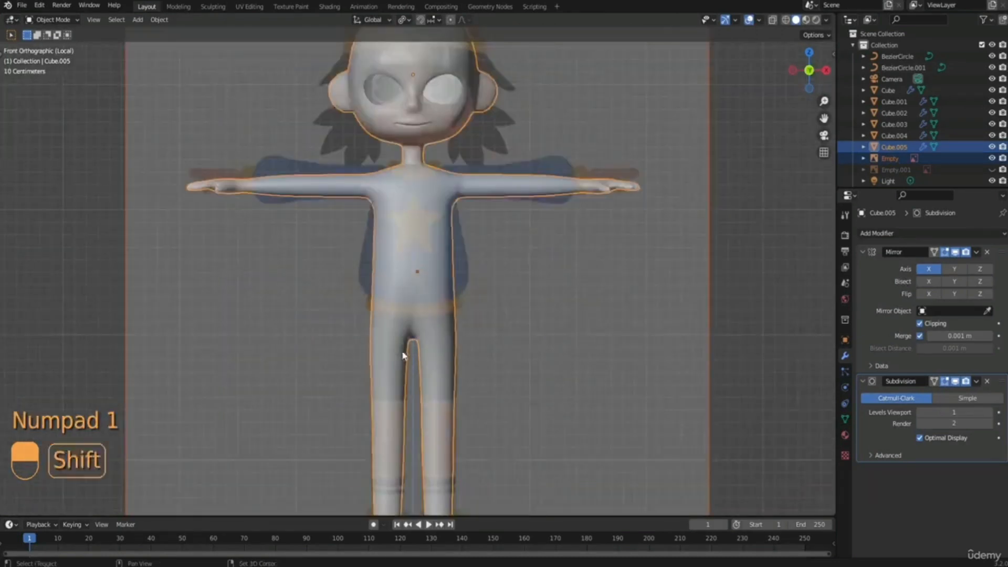
Edit the duplicated body mesh and add one edge loop around the thigh at the reference shorts' lower edge.
middle_click_drag(403, 339, 387, 275, "shift")
left_click(386, 275)
key("Tab")
left_click(457, 275)
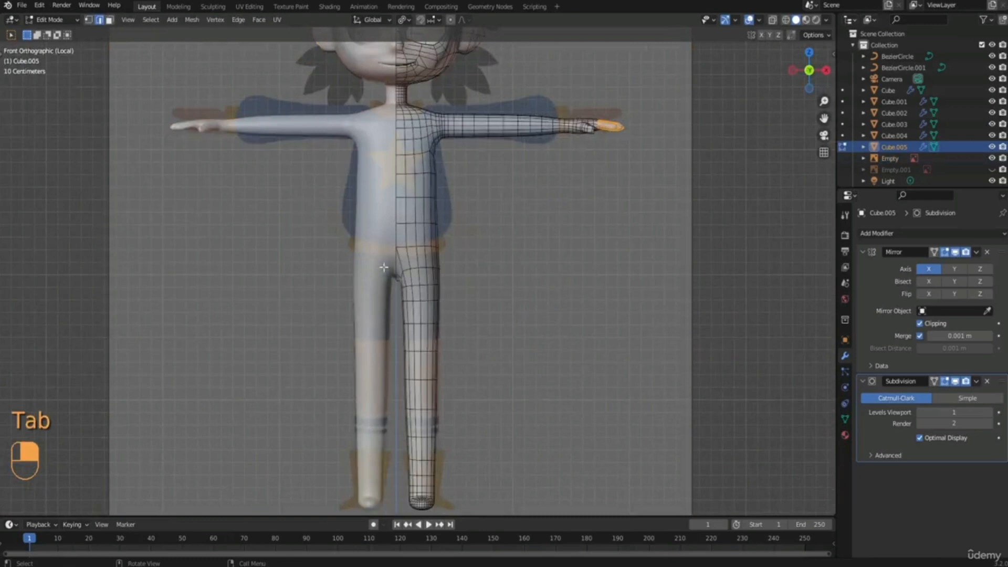
scroll(391, 276, "up", 1)
scroll(383, 304, "up", 1)
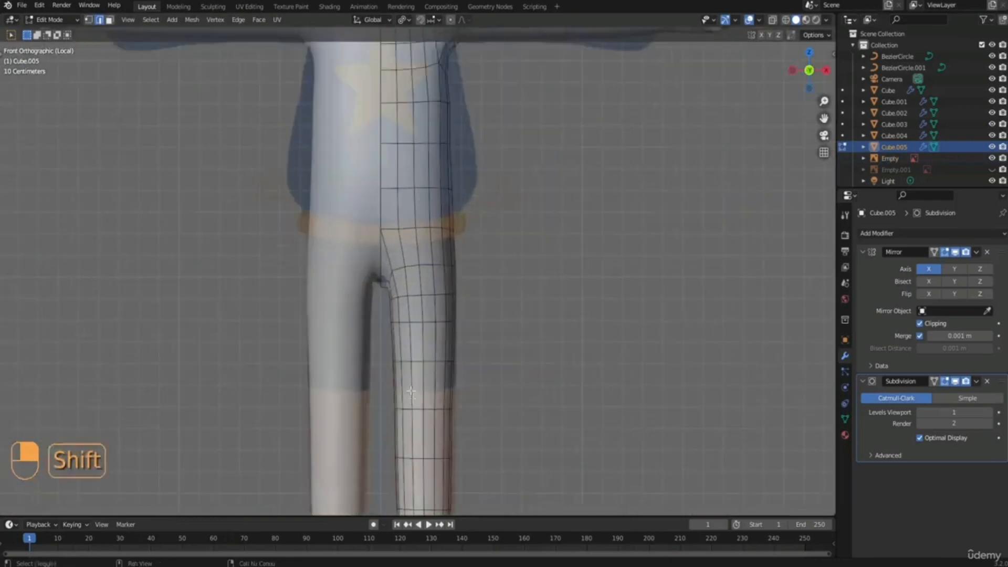
middle_click_drag(386, 305, 403, 266, "shift")
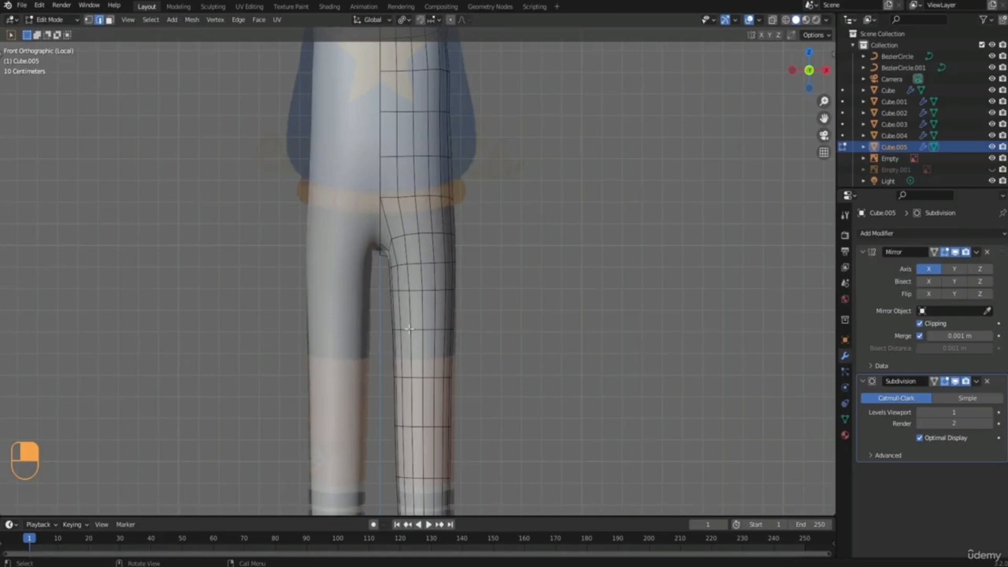
key("ctrl+r")
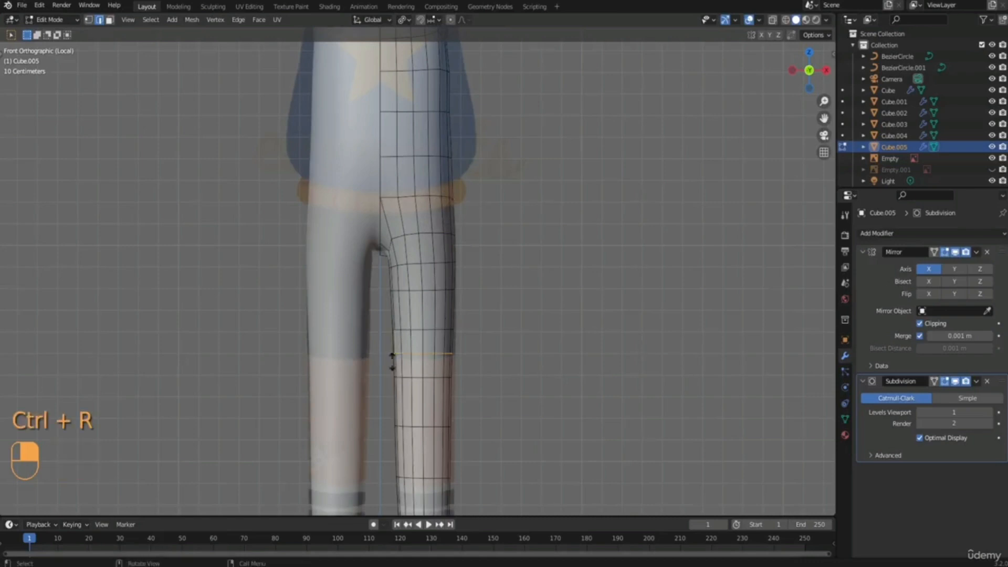
left_click(389, 363)
double_click(389, 364)
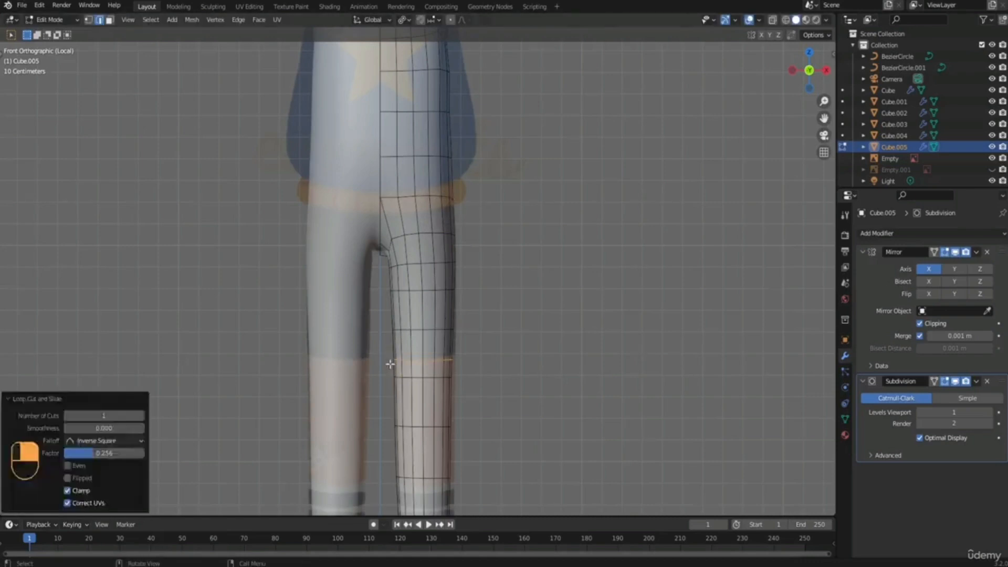
Select all faces of the shorts area, front and back, from the sweater hem down to the new thigh loop.
scroll(423, 377, "down", 5, "shift")
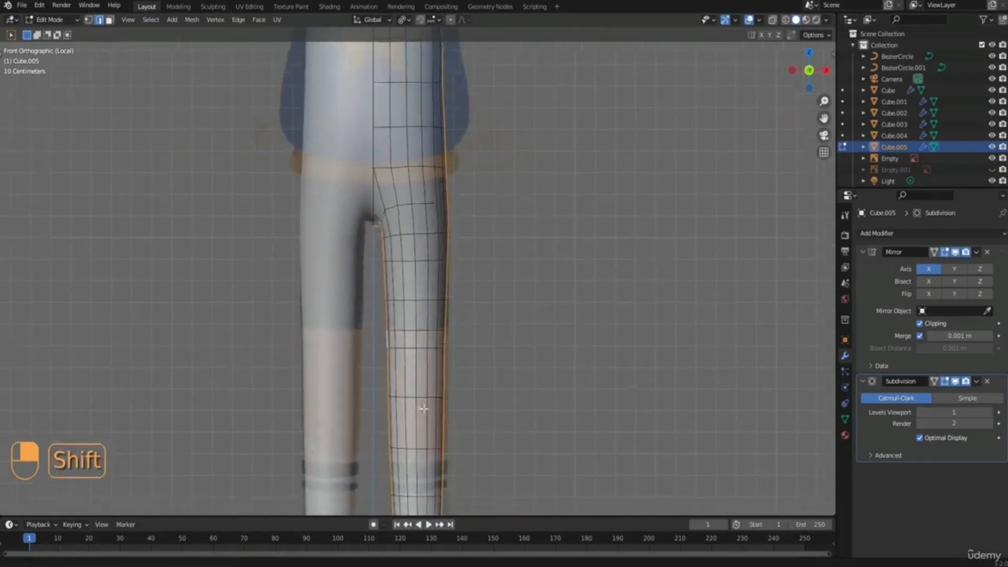
scroll(420, 237, "up", 4, "shift")
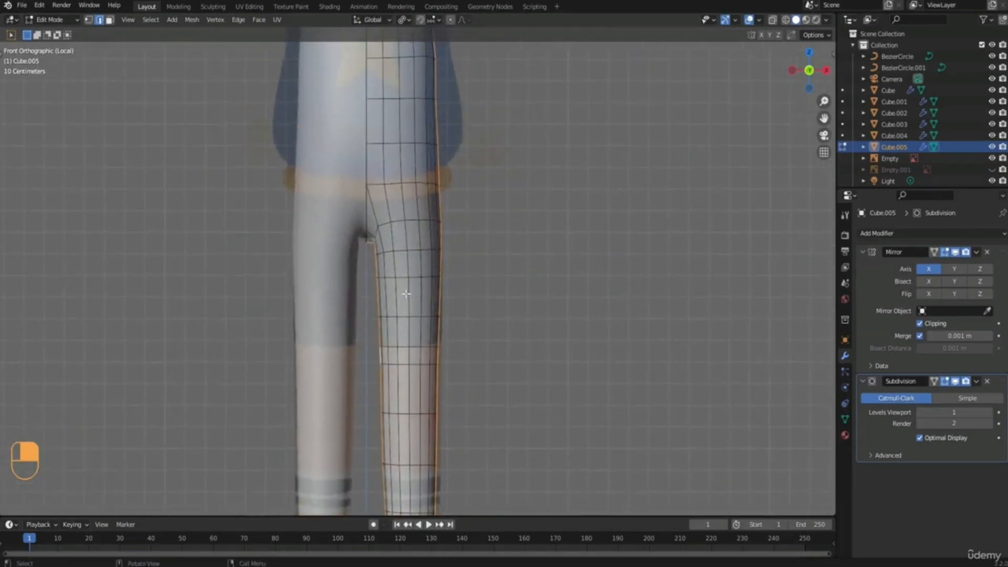
key("3")
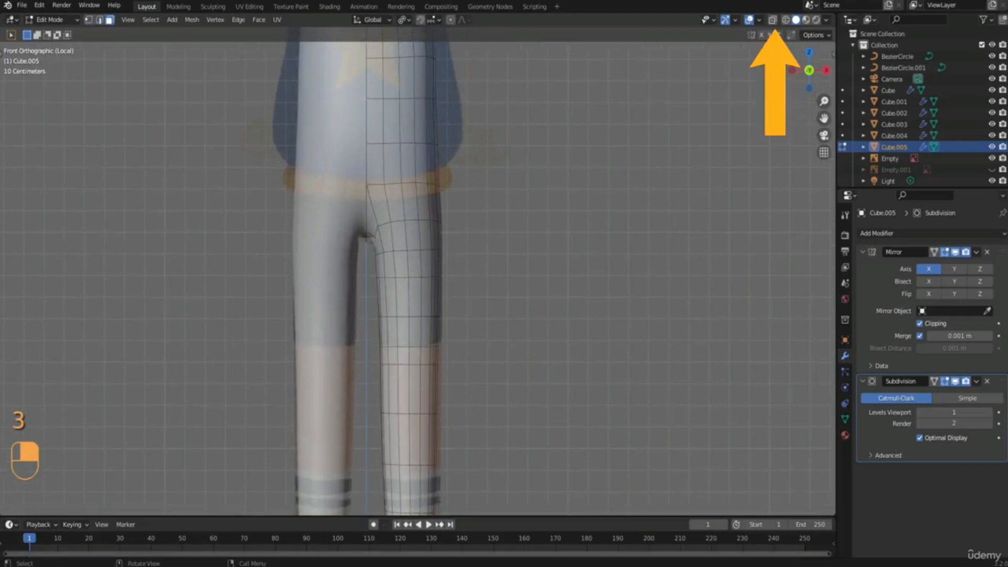
left_click(772, 22)
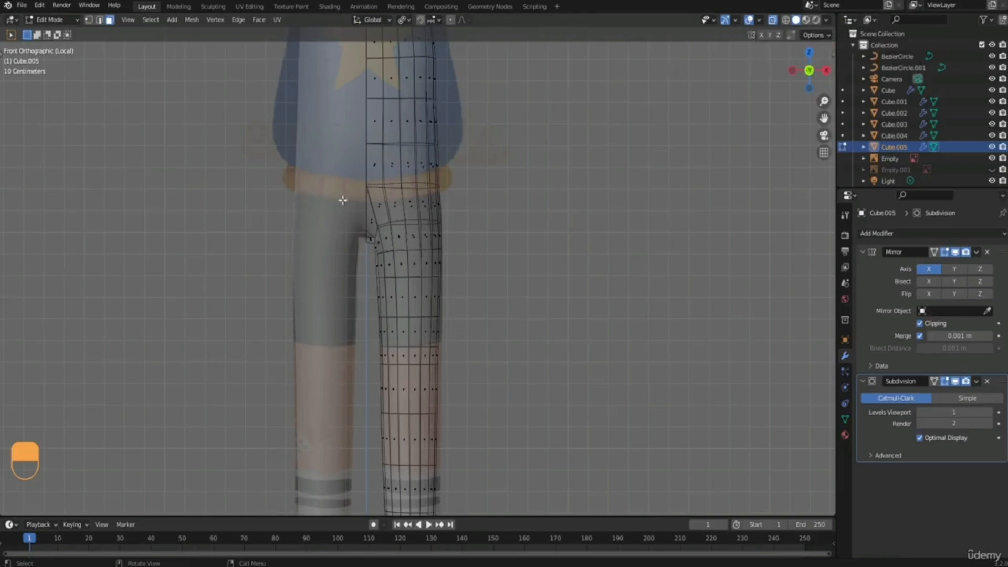
left_click_drag(358, 196, 481, 340)
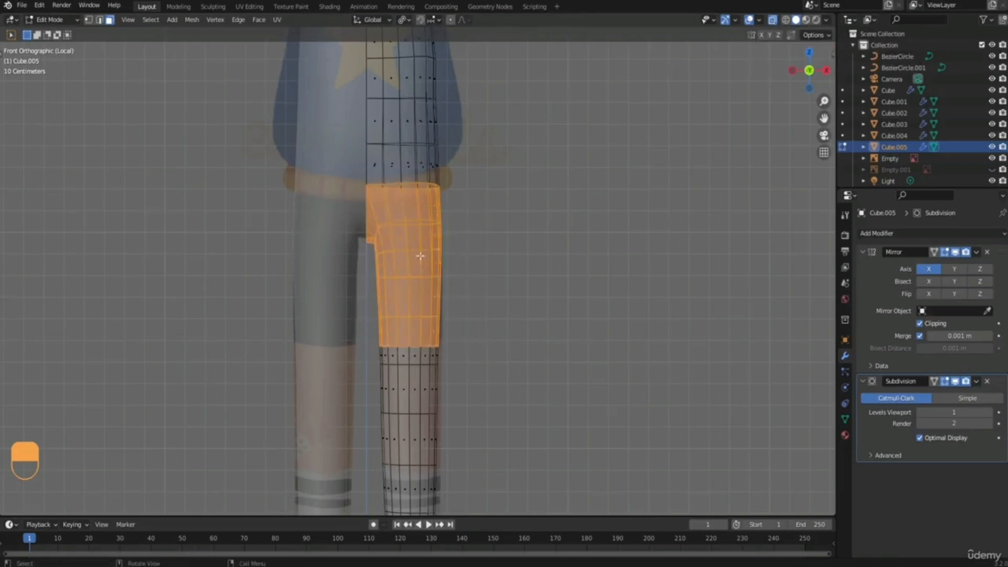
Add the sock area to the selection, covering all faces from the sock's upper stripe down through the foot.
middle_click_drag(506, 468, 500, 241, "shift")
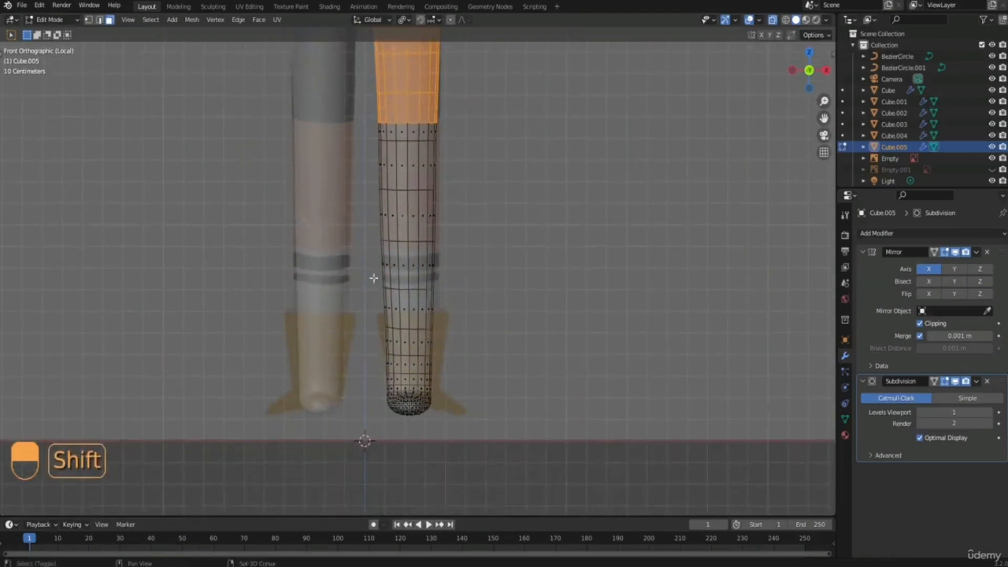
left_click_drag(373, 278, 474, 458, "shift")
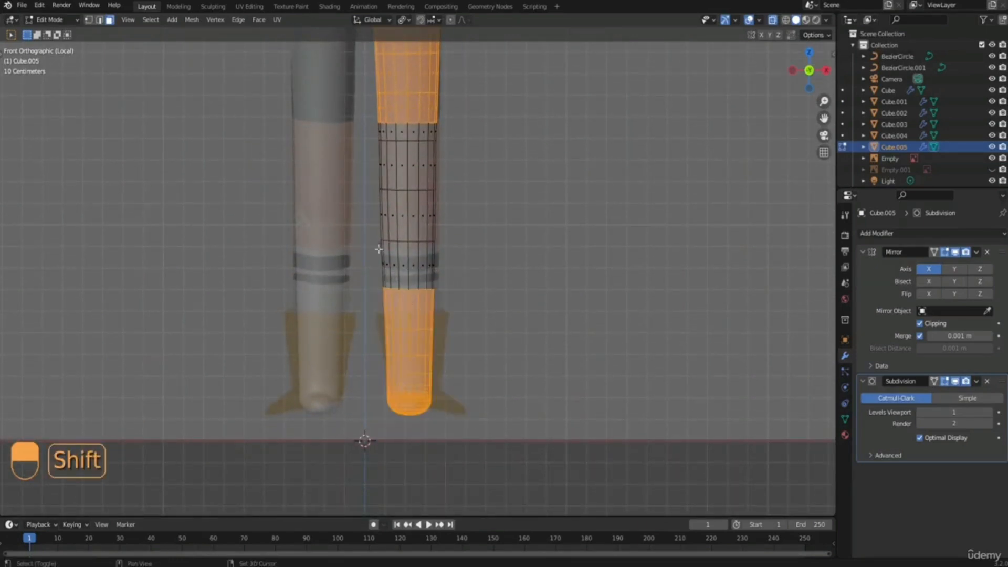
left_click_drag(378, 249, 470, 302, "shift")
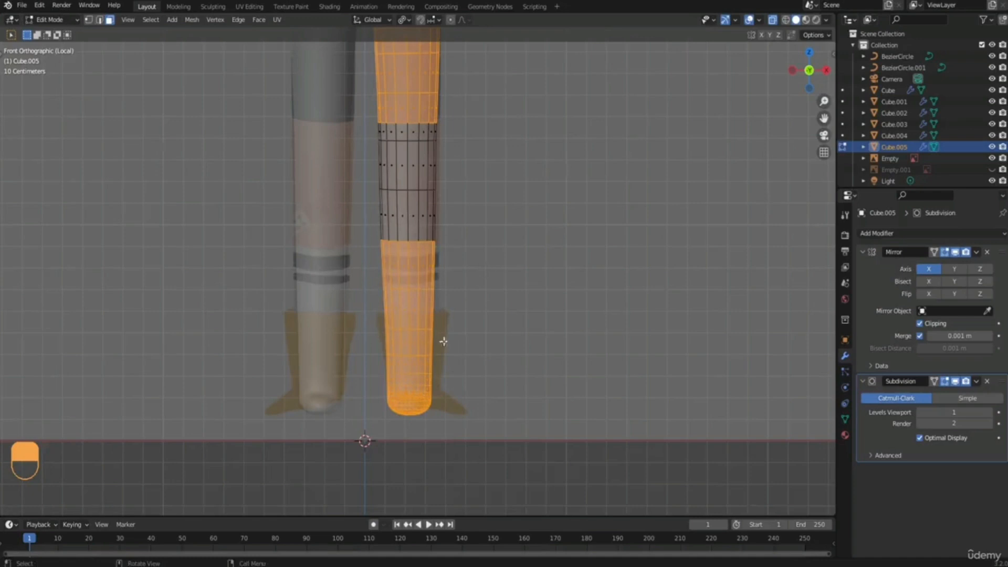
mouse_move(444, 342)
middle_mouse_down()
mouse_move(461, 266)
mouse_move(371, 310)
mouse_move(299, 310)
mouse_move(273, 356)
mouse_move(465, 304)
mouse_move(449, 298)
mouse_move(453, 286)
mouse_move(439, 323)
middle_mouse_up()
Invert the selection and delete the faces outside the shorts and sock areas.
left_click(150, 20)
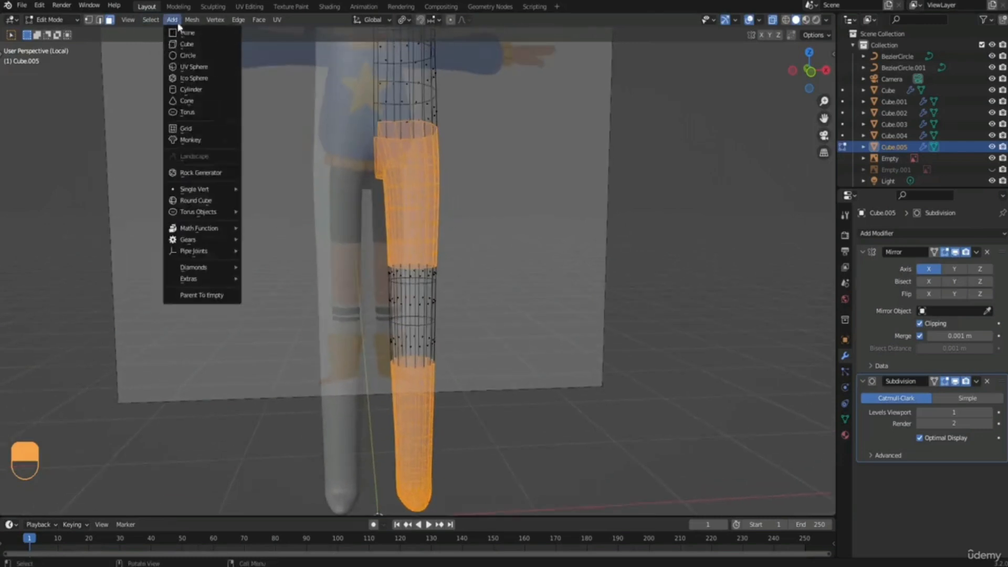
left_click(178, 24)
left_click(151, 20)
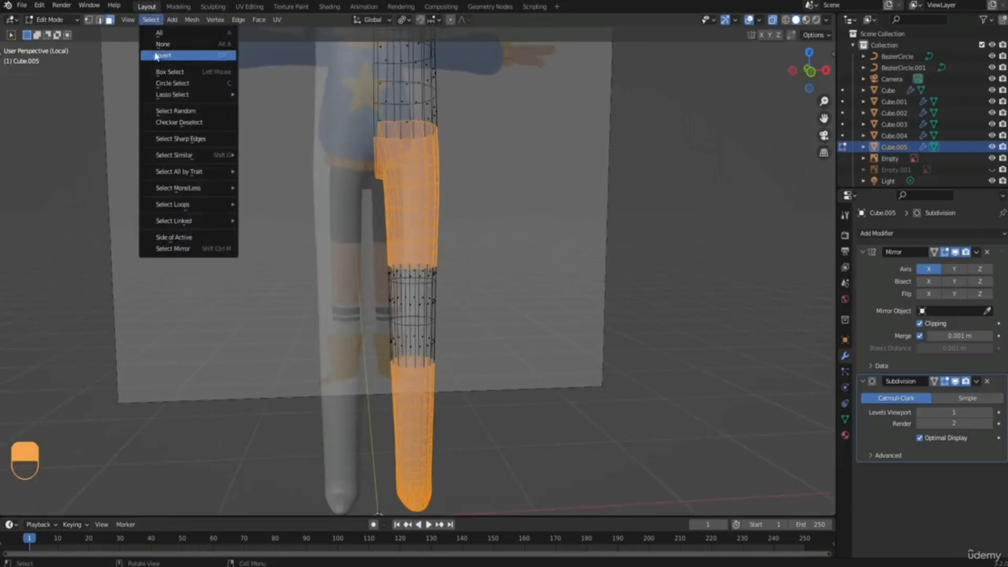
left_click(180, 54)
scroll(457, 241, "down", 5)
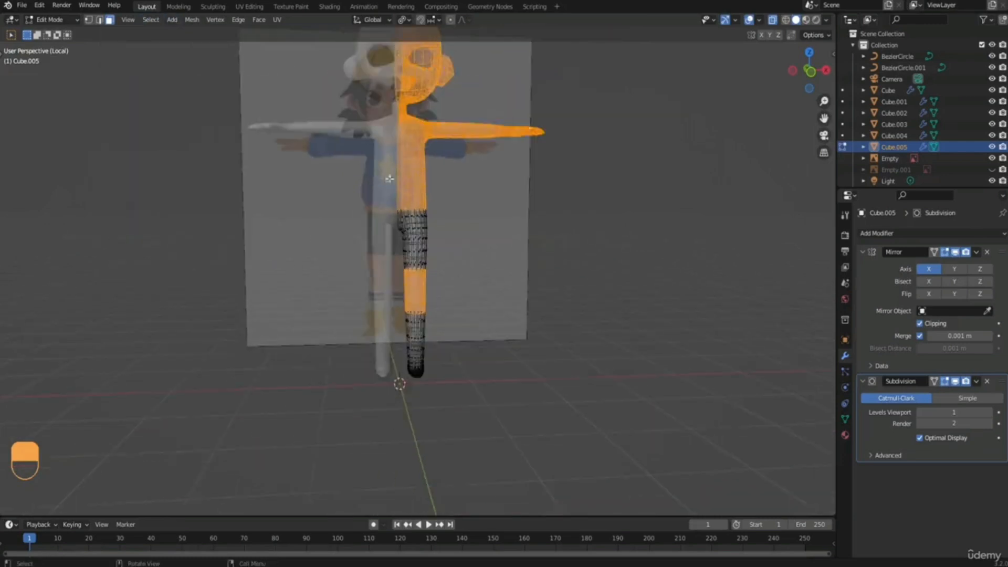
middle_click_drag(477, 247, 415, 229, "shift")
key("x")
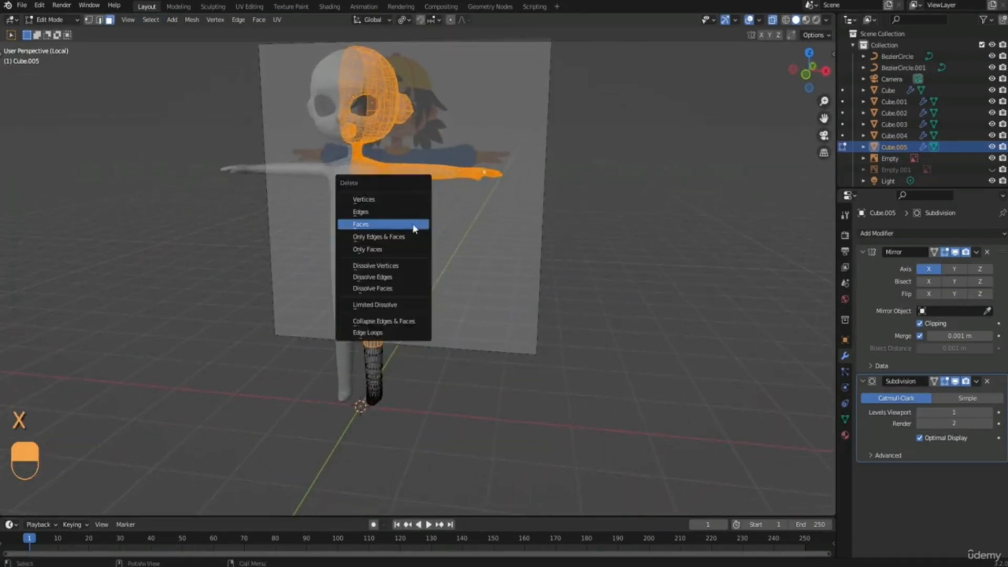
left_click(414, 228)
mouse_move(411, 221)
middle_mouse_down()
mouse_move(465, 234)
mouse_move(450, 214)
mouse_move(373, 216)
mouse_move(416, 213)
middle_mouse_up()
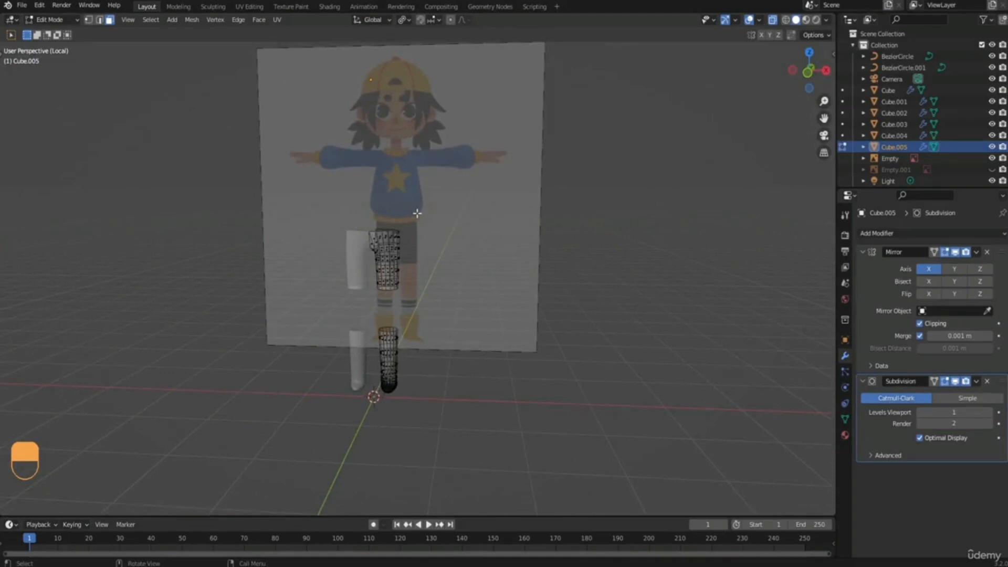
Leave the isolated view, turn off X-ray and hide the front reference image.
key("KP_Divide")
middle_click_drag(417, 213, 377, 232, "shift")
left_click(772, 23)
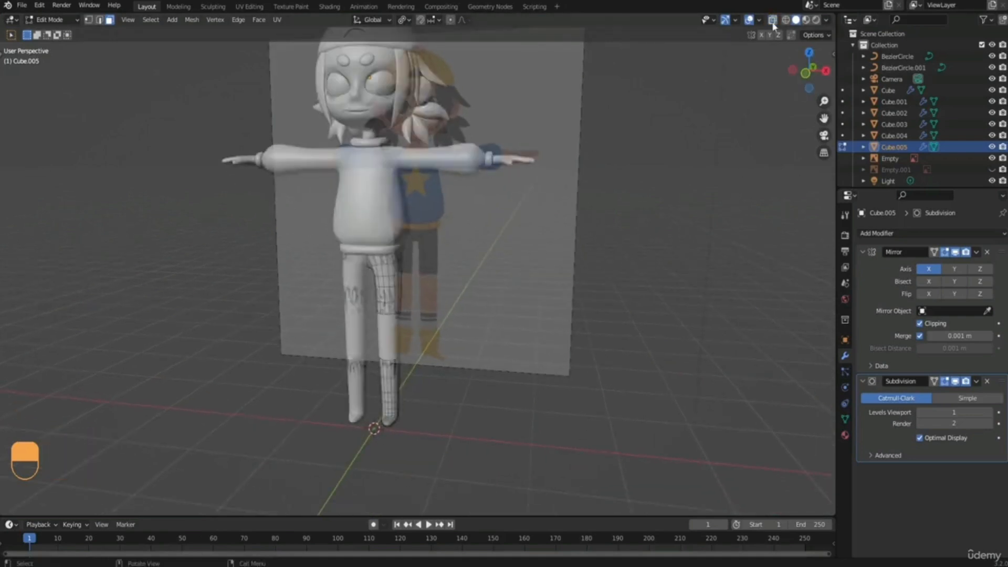
middle_click_drag(491, 301, 508, 288)
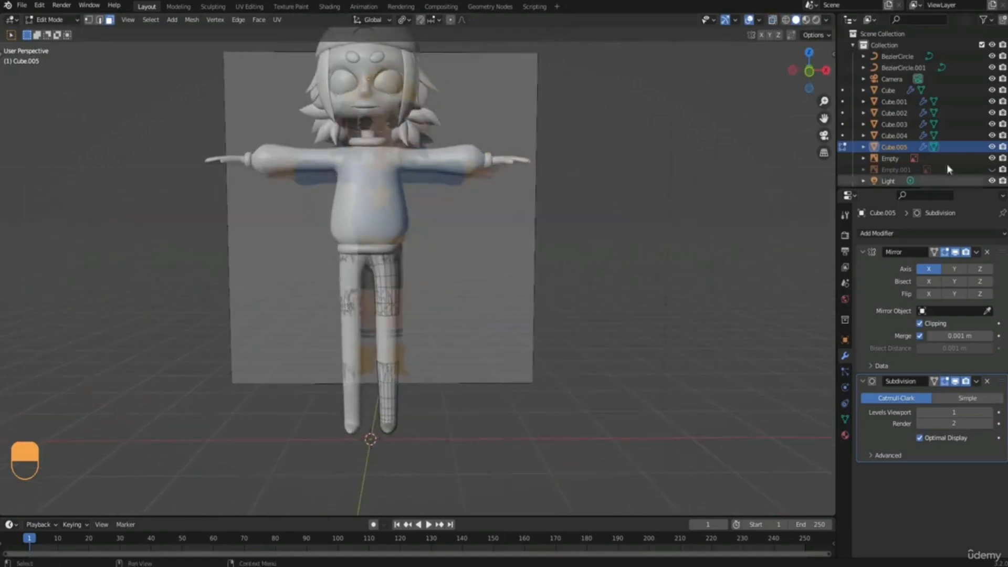
left_click(991, 157)
middle_click_drag(432, 306, 423, 253, "shift")
Fatten the whole shorts and sock mesh outward along its normals by about 0.018 m.
scroll(439, 253, "up", 3)
key("a")
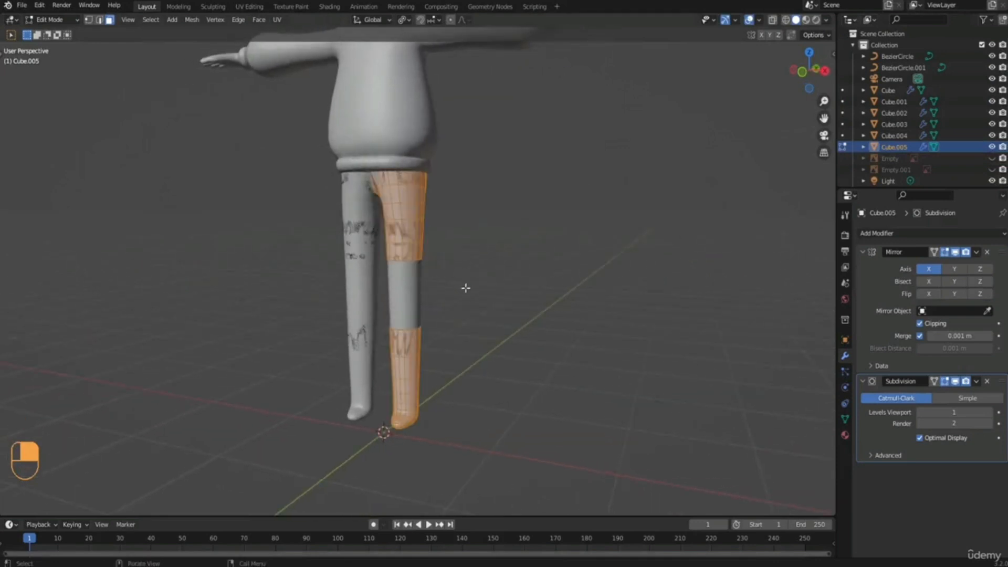
key("alt+s")
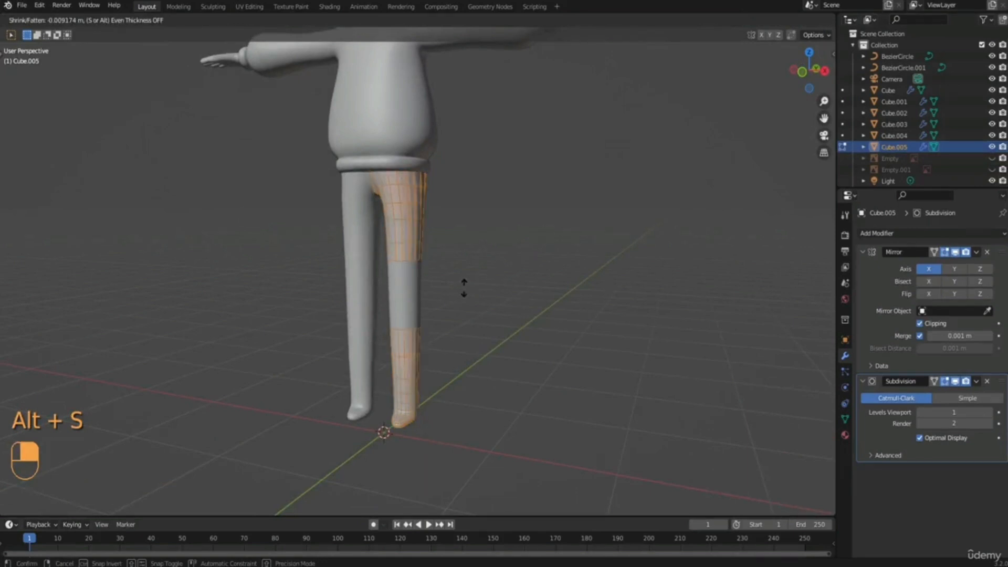
left_click(462, 289)
mouse_move(462, 295)
middle_mouse_down()
mouse_move(462, 315)
mouse_move(455, 303)
middle_mouse_up()
scroll(455, 304, "up", 4)
key("alt+s")
right_click(556, 274)
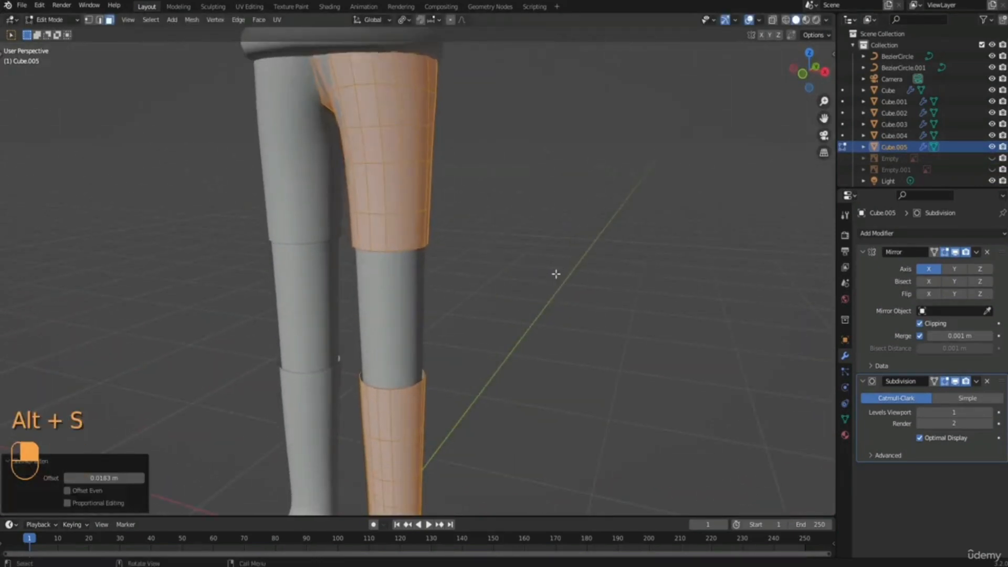
Shrink the shorts and sock mesh back toward the legs by about 0.014 m.
key("alt+s")
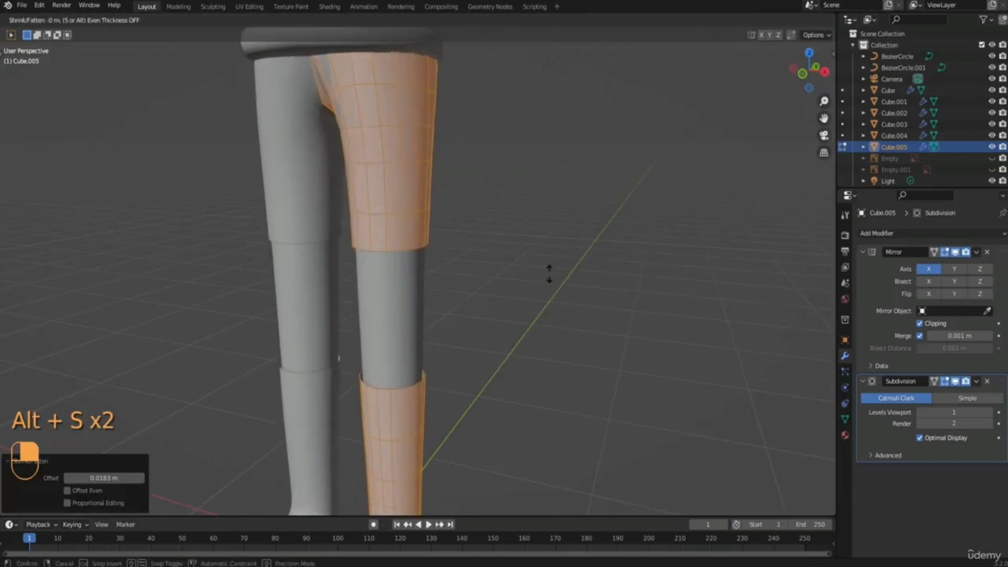
left_click(545, 275)
scroll(450, 247, "down", 4)
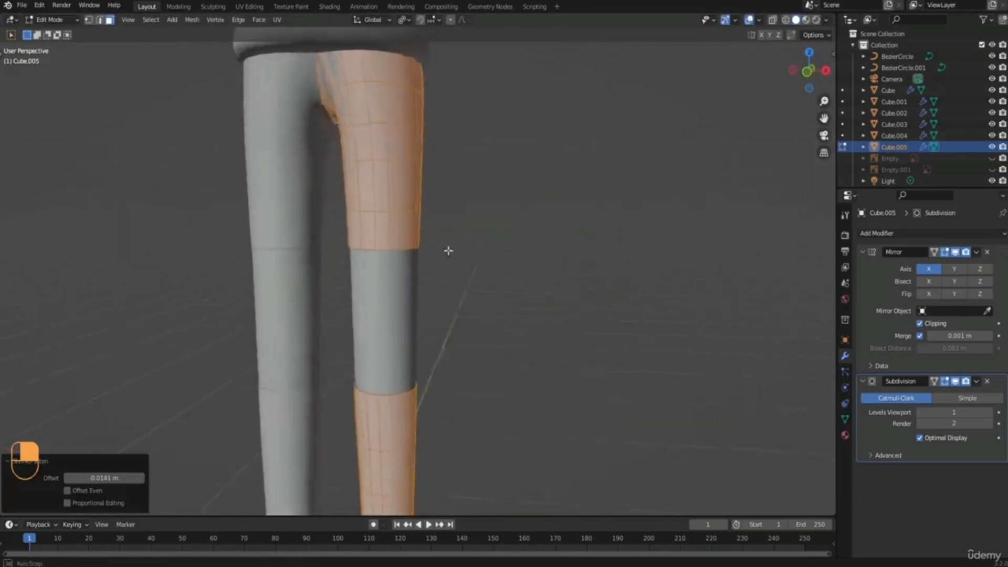
middle_click_drag(459, 252, 427, 232)
Leave mesh editing and add a Solidify modifier to the shorts and sock object.
key("Tab")
left_click(471, 254)
left_click(497, 243)
left_click(425, 210)
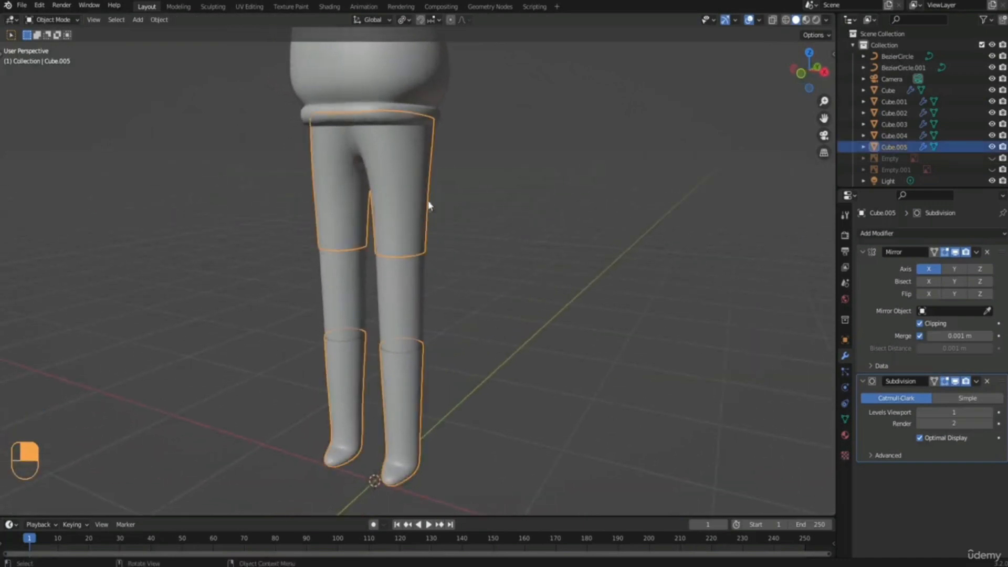
left_click(915, 235)
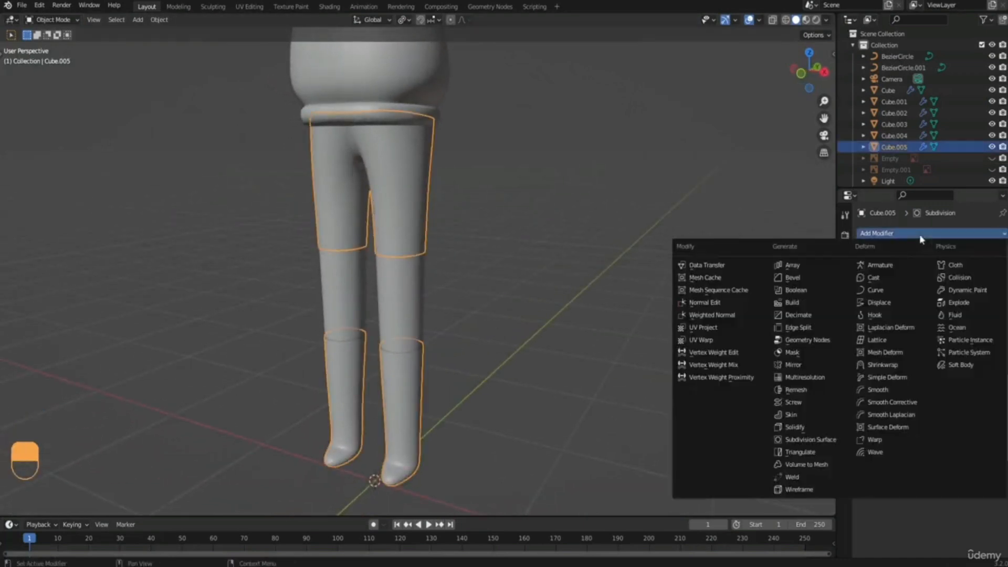
left_click(817, 430)
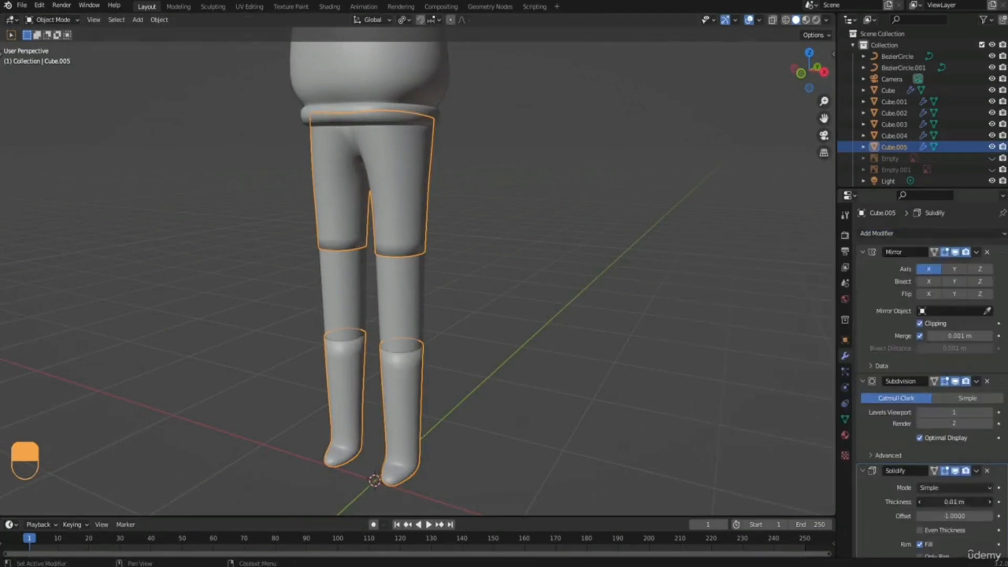
Set the Solidify thickness of the shorts and sock object to -0.02 m and check the hems from below.
left_click(952, 502)
key("BackSpace")
key("Return")
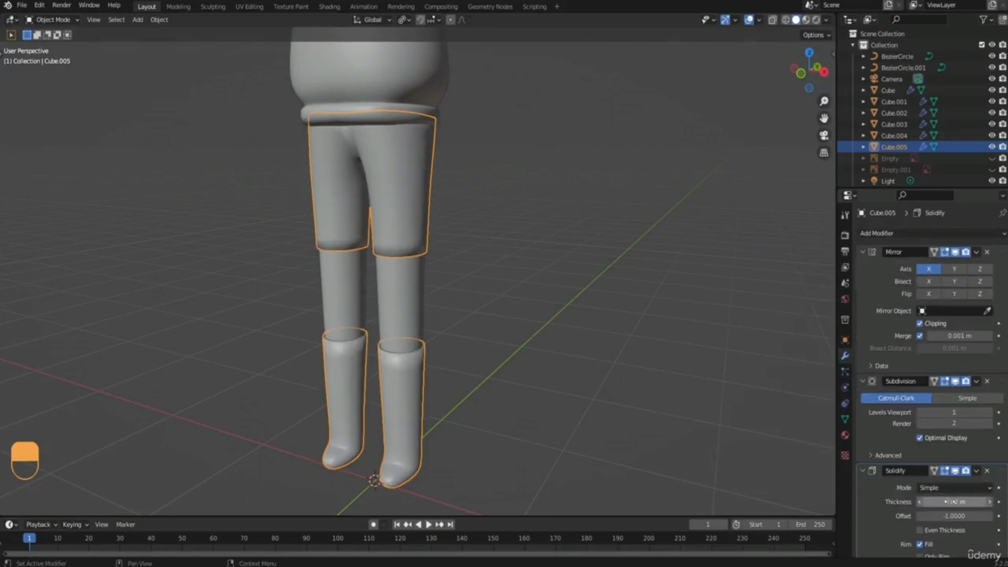
middle_click_drag(508, 372, 416, 225)
scroll(400, 223, "up", 4)
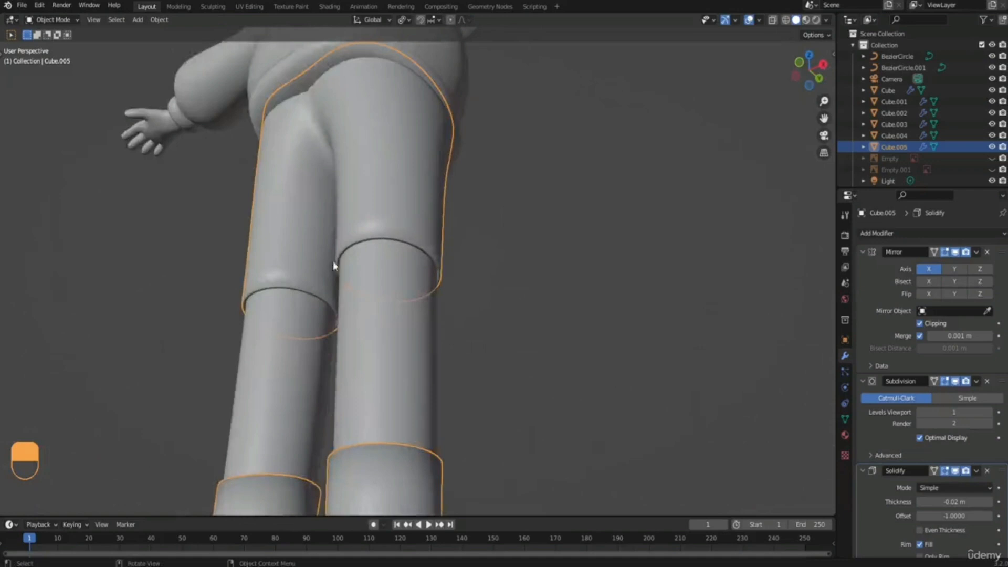
scroll(334, 266, "up", 6)
middle_click_drag(336, 262, 376, 176)
middle_click_drag(293, 236, 415, 234)
scroll(415, 234, "down", 5)
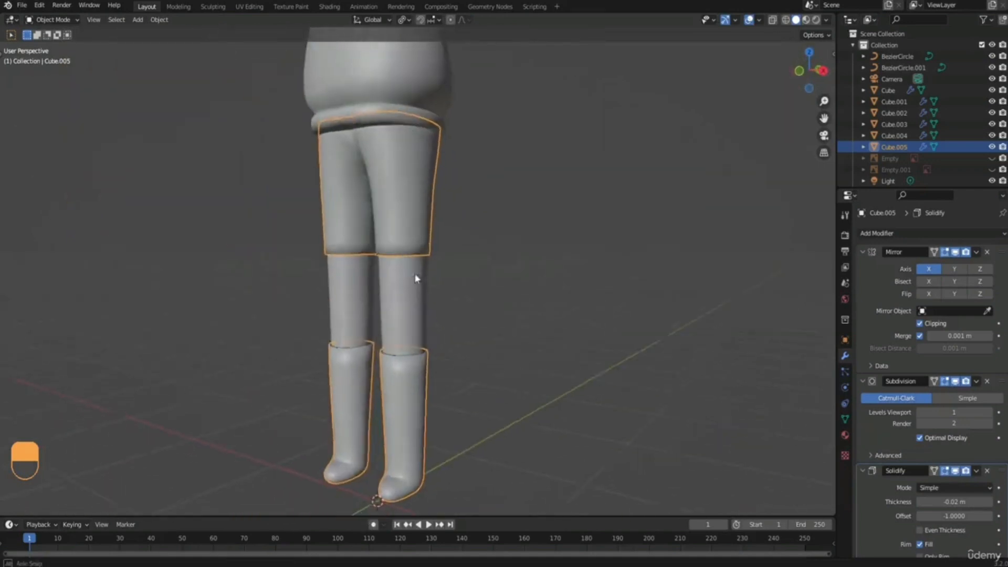
Enable Auto Smooth at 30° for the shorts and sock object, deselect it and review the whole character.
left_click(845, 420)
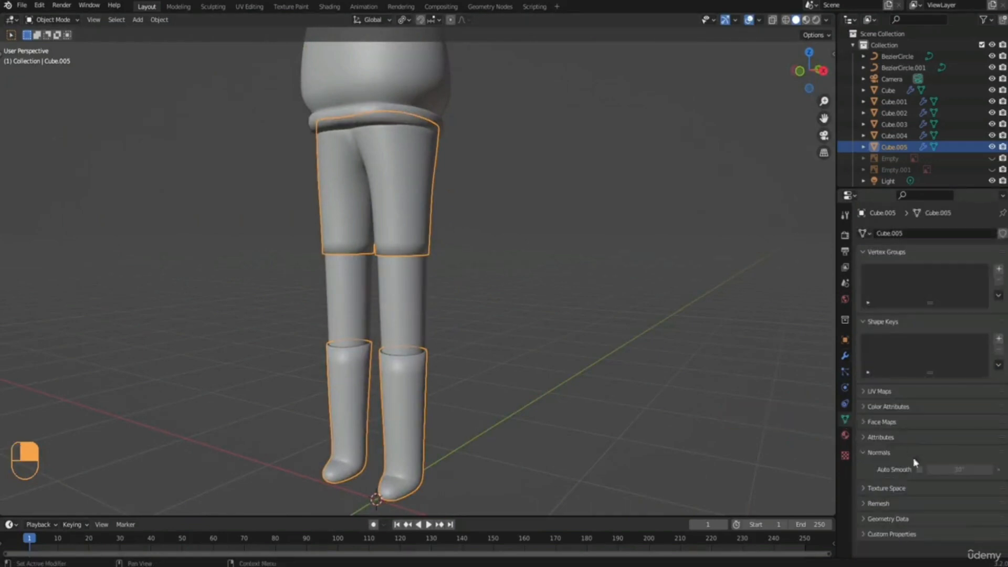
left_click(919, 470)
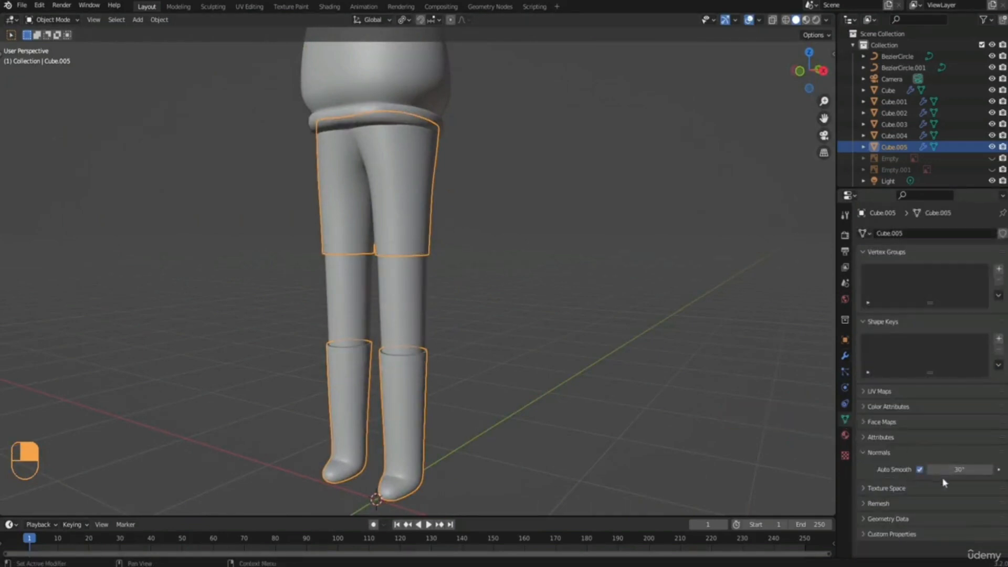
mouse_move(457, 281)
middle_mouse_down()
mouse_move(479, 203)
mouse_move(484, 268)
mouse_move(499, 300)
mouse_move(467, 285)
mouse_move(390, 289)
mouse_move(455, 285)
middle_mouse_up()
left_click(498, 297)
scroll(455, 285, "down", 3)
middle_click_drag(440, 243, 475, 270, "shift")
scroll(419, 317, "down", 1)
middle_click_drag(435, 308, 447, 304, "shift")
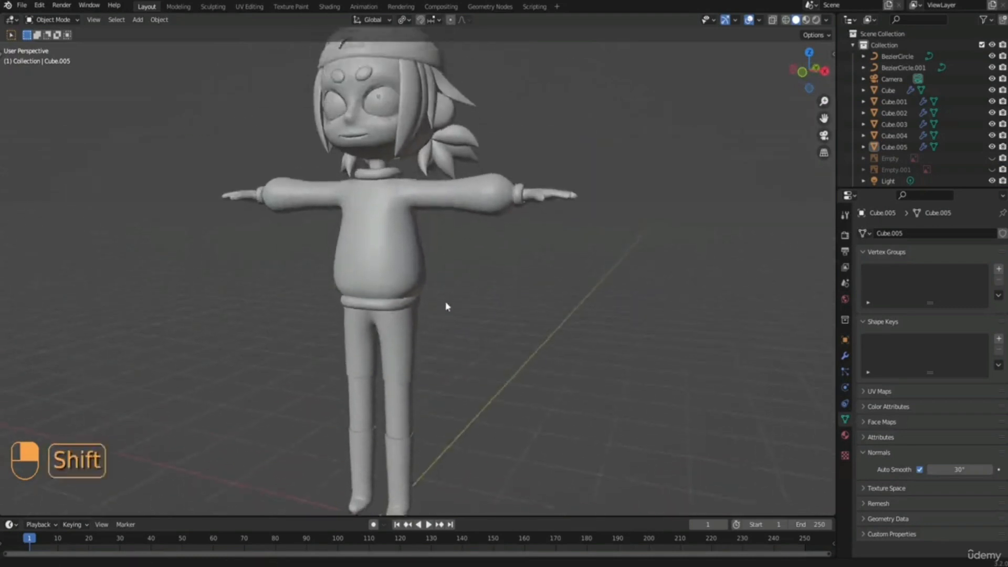
scroll(448, 304, "down", 2)
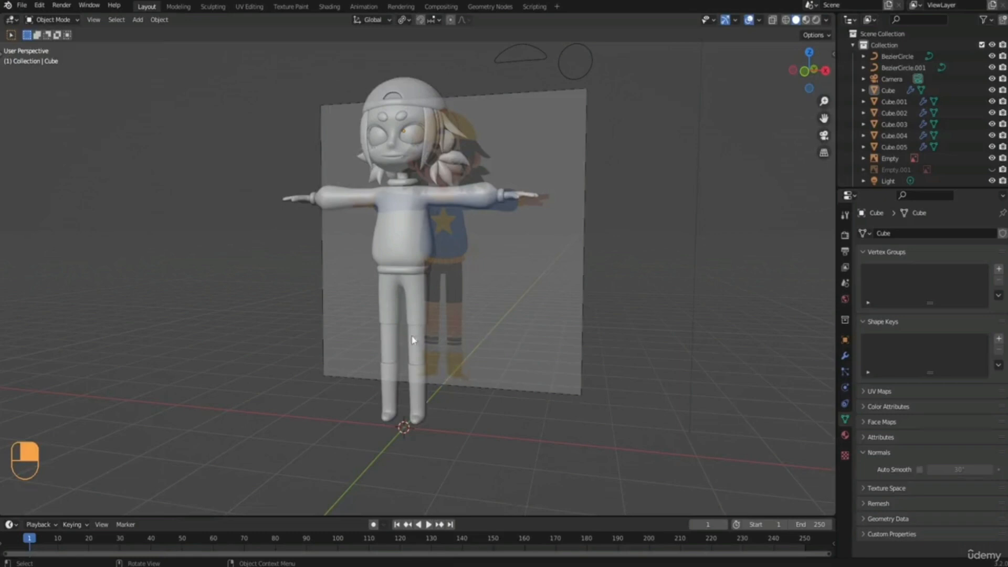
Duplicate the character's body mesh in place.
left_click(413, 315)
scroll(438, 349, "up", 1)
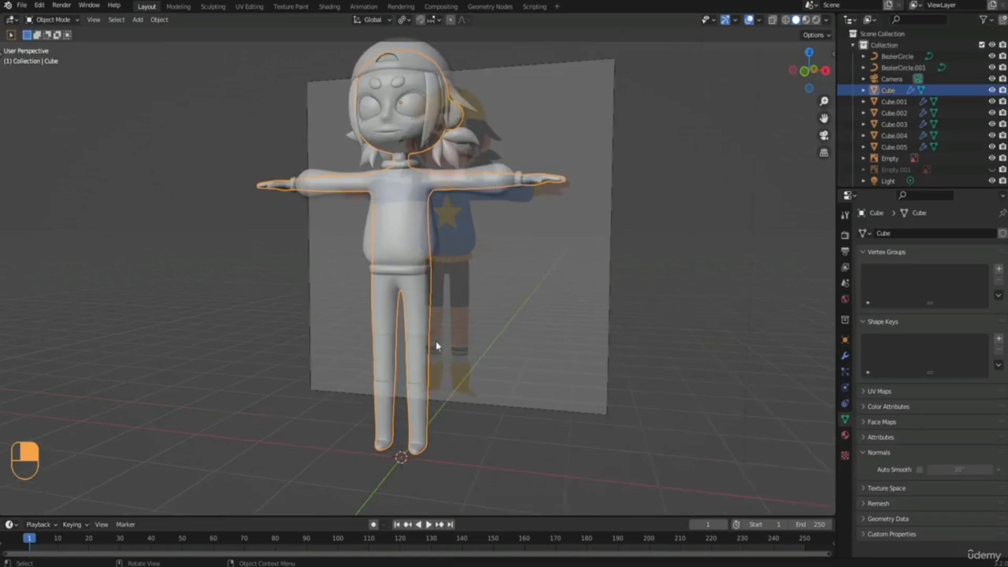
key("shift+d")
right_click(436, 341)
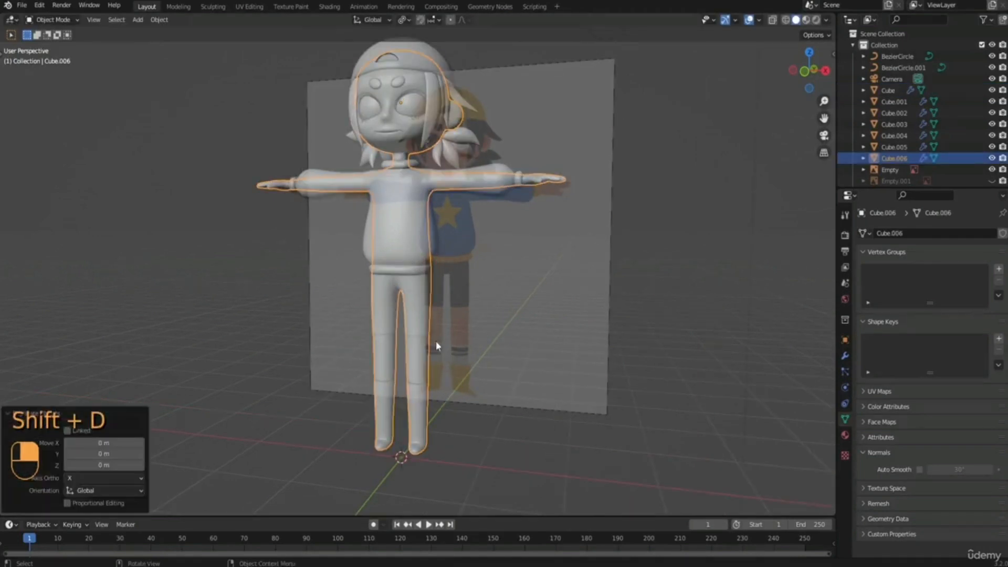
Isolate the duplicated body together with the front reference image and frame the lower legs in front view.
left_click(588, 307, "shift")
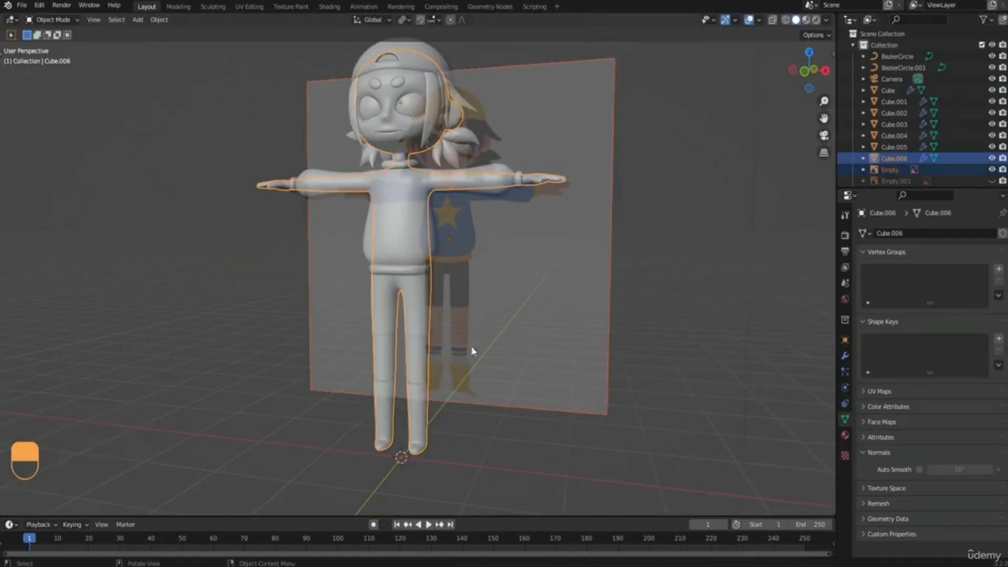
key("slash")
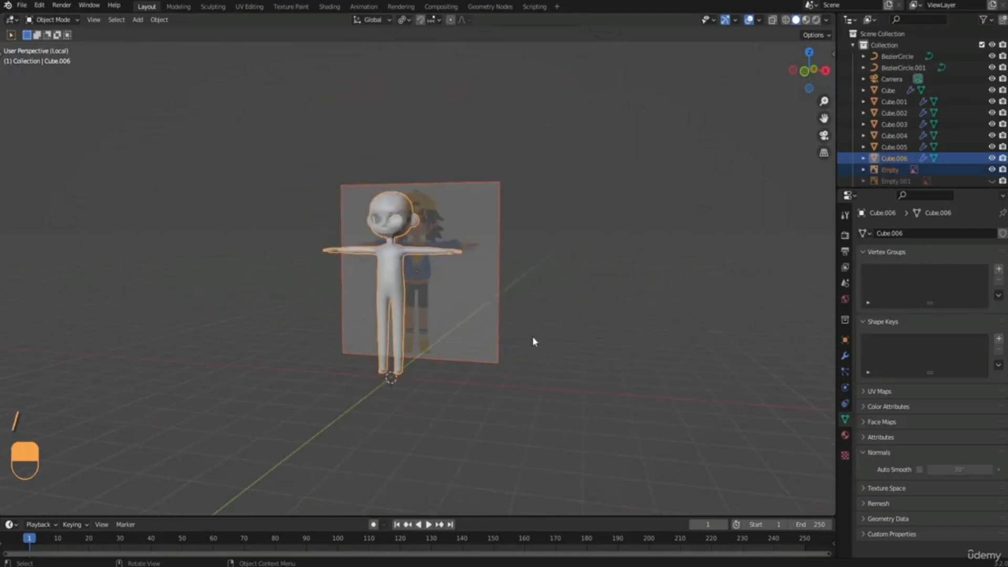
key("KP_1")
scroll(533, 340, "up", 4)
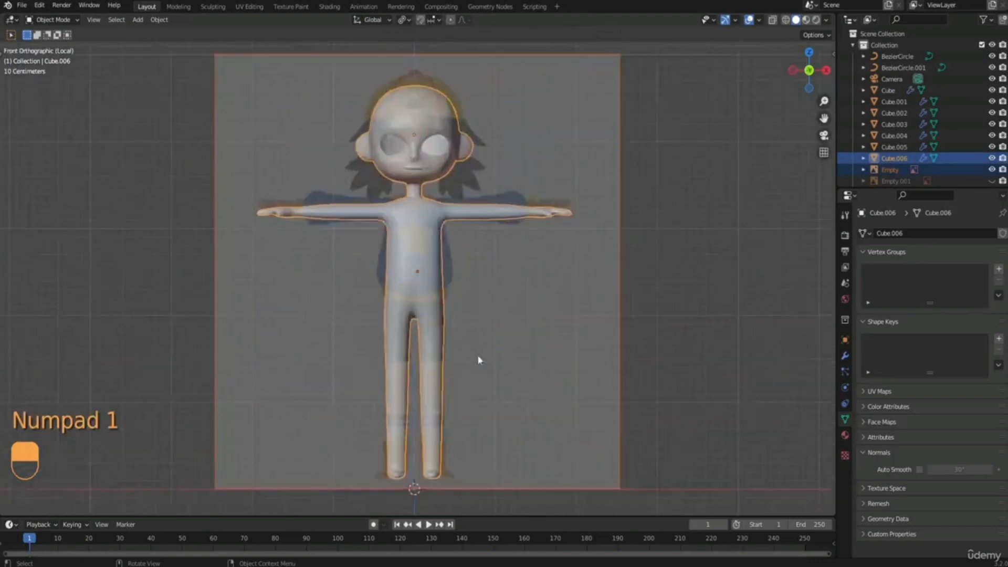
middle_click_drag(477, 358, 420, 289, "shift")
scroll(429, 225, "up", 3)
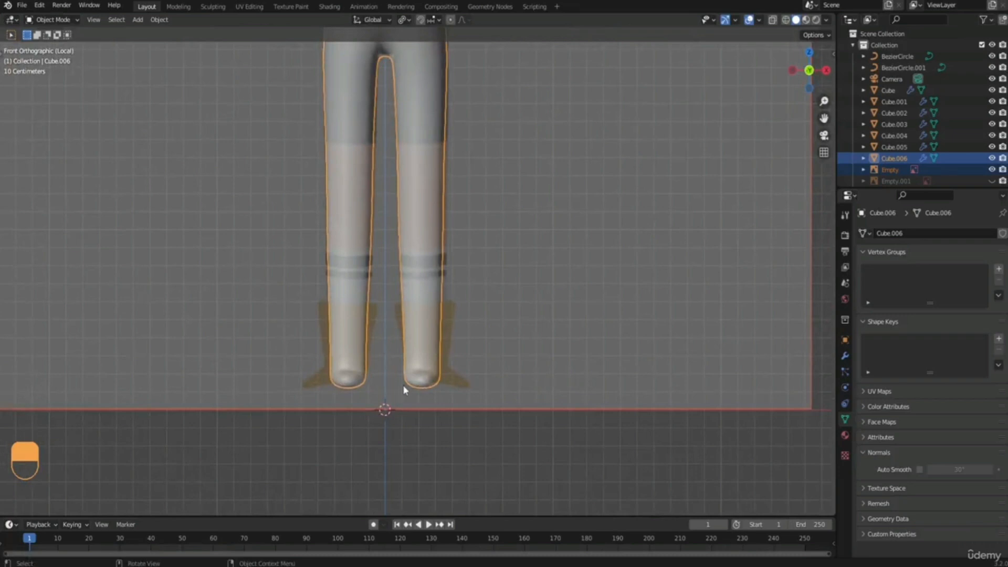
With X-ray on, delete all faces of the duplicated body except the foot and ankle covered by the reference boot.
key("Tab")
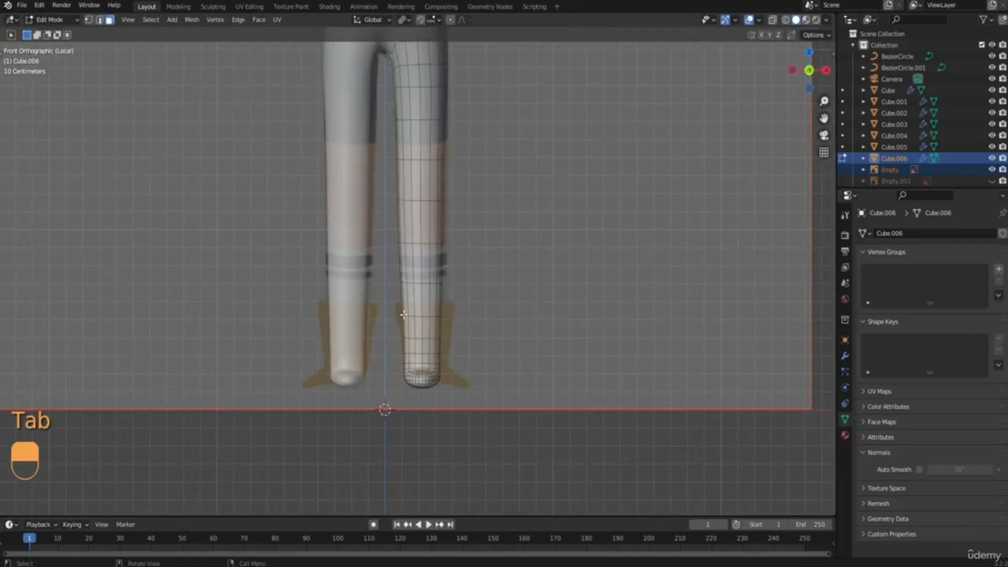
left_click(772, 21)
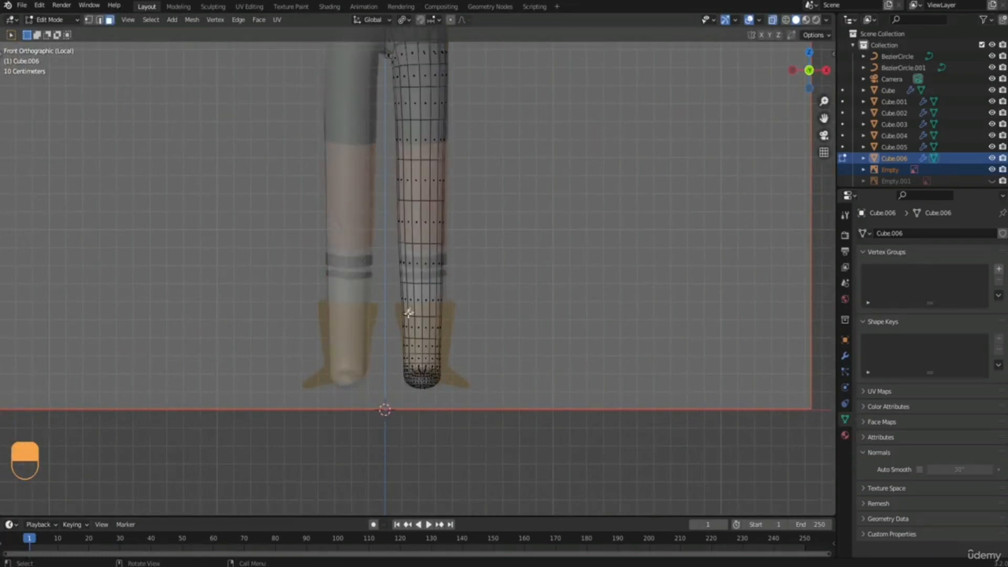
left_click_drag(386, 317, 535, 415)
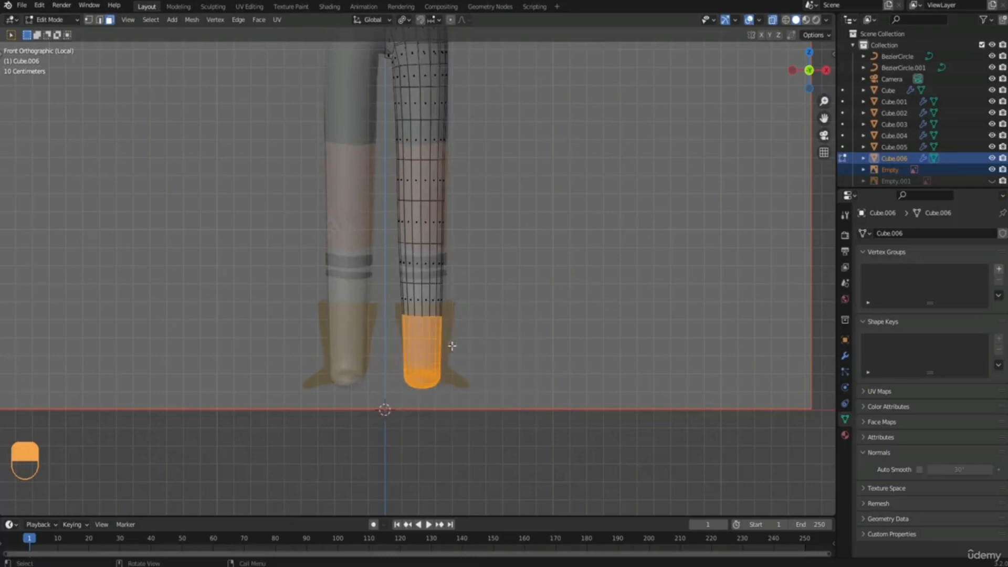
left_click(151, 20)
left_click(166, 55)
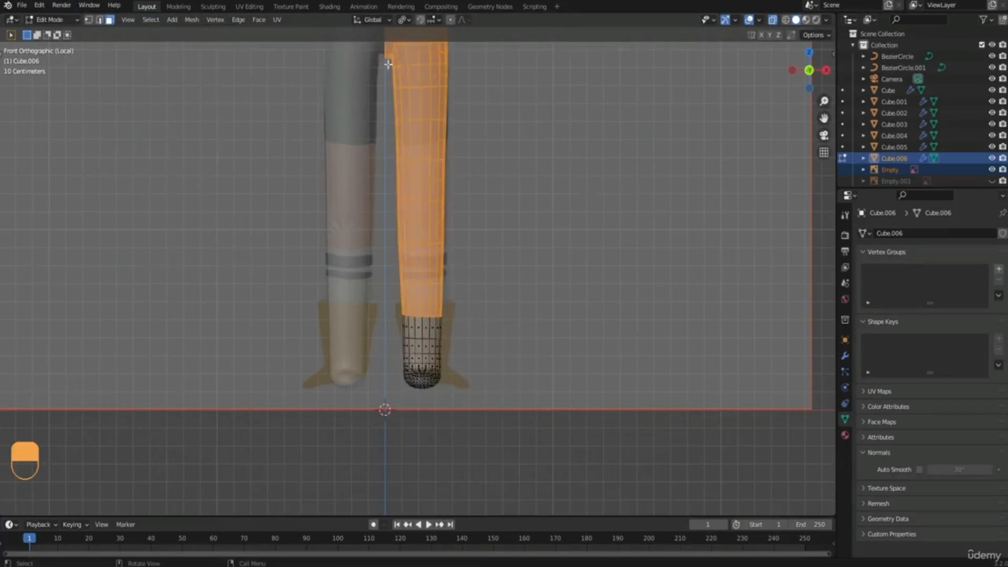
key("x")
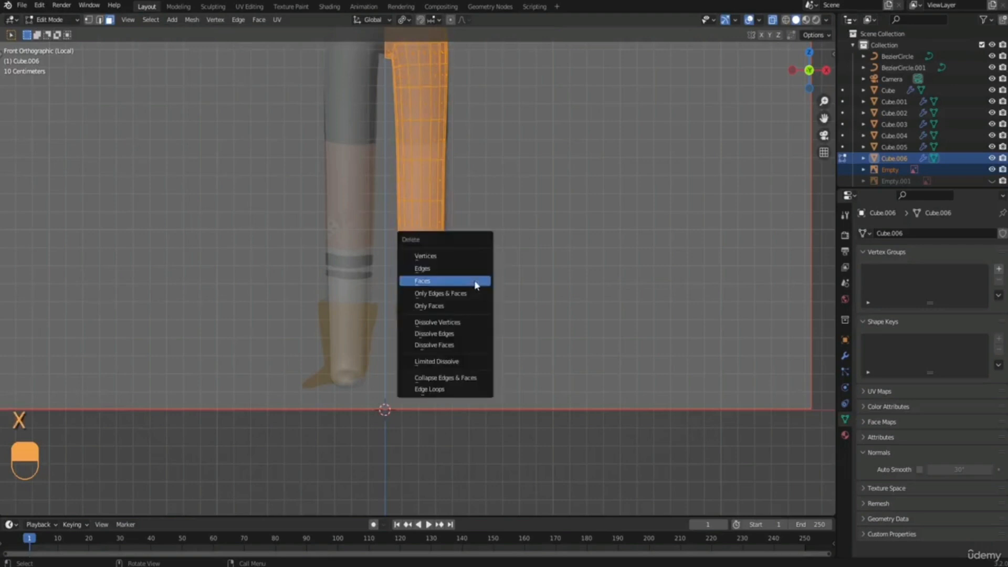
left_click(449, 283)
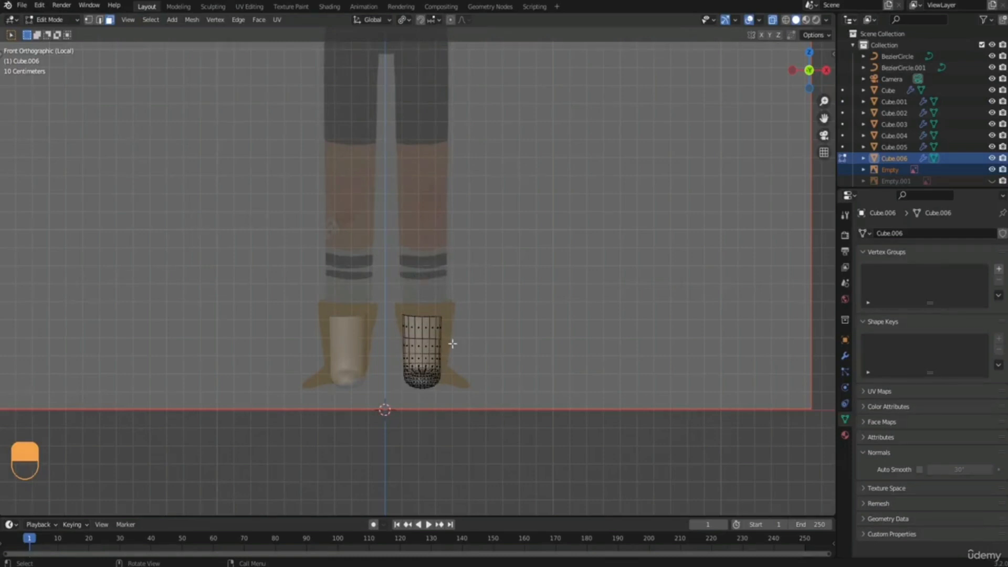
Leave the isolated view and fatten the whole boot mesh outward along its normals by about 0.033 m.
key("slash")
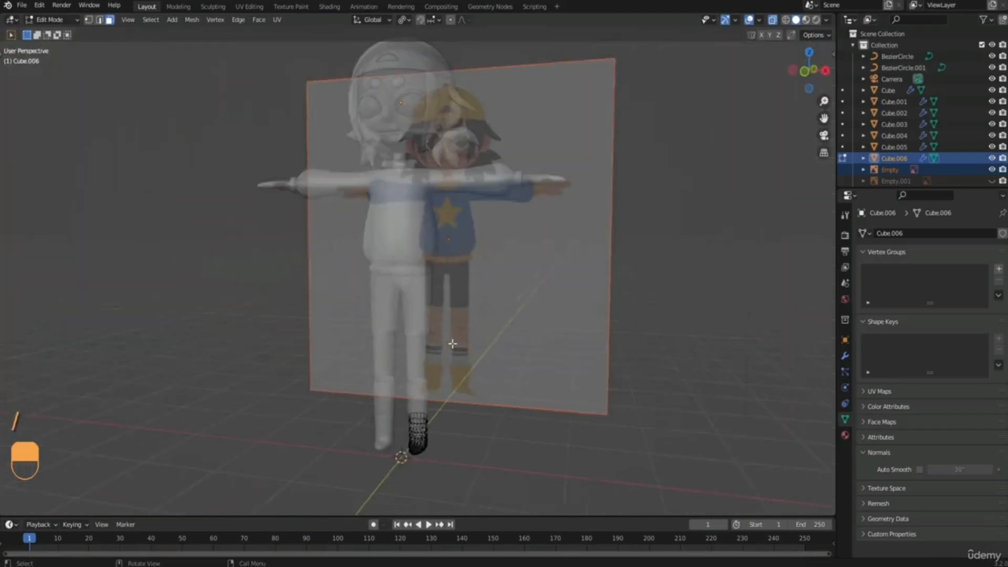
middle_click_drag(436, 357, 416, 267, "shift")
scroll(397, 312, "up", 3)
middle_click_drag(397, 312, 383, 315)
scroll(384, 316, "up", 2)
middle_click_drag(413, 397, 461, 313, "shift")
key("a")
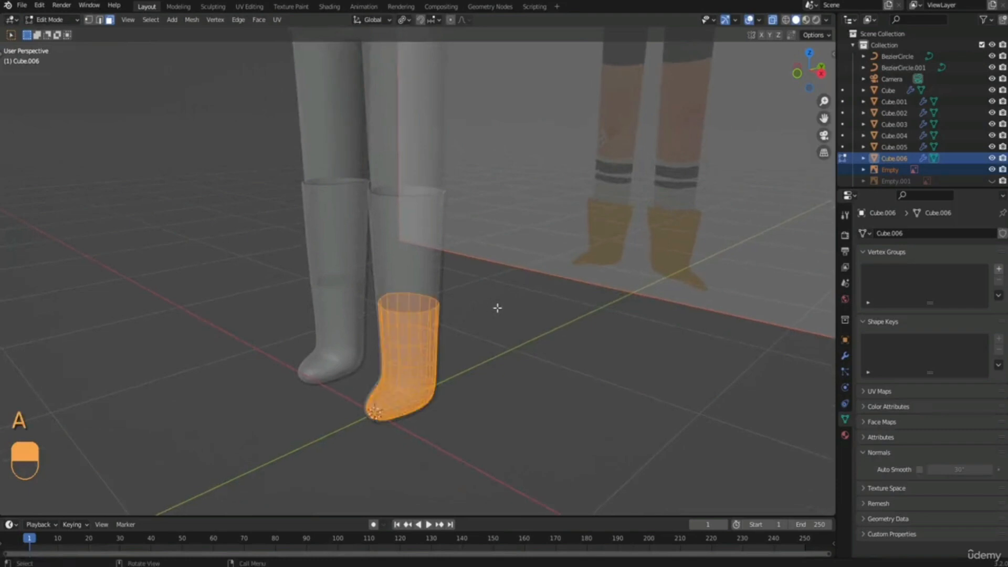
key("alt+s")
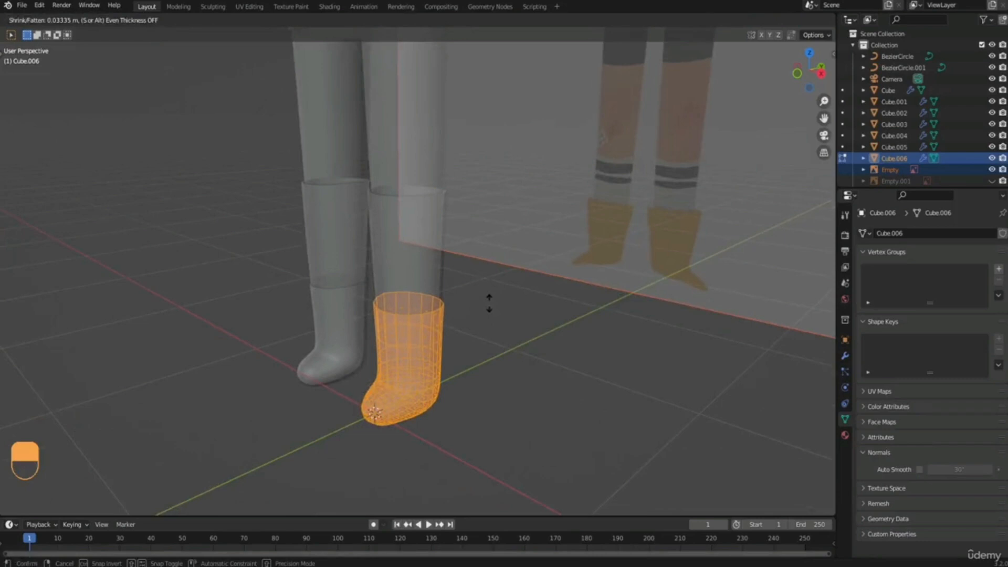
left_click(488, 303)
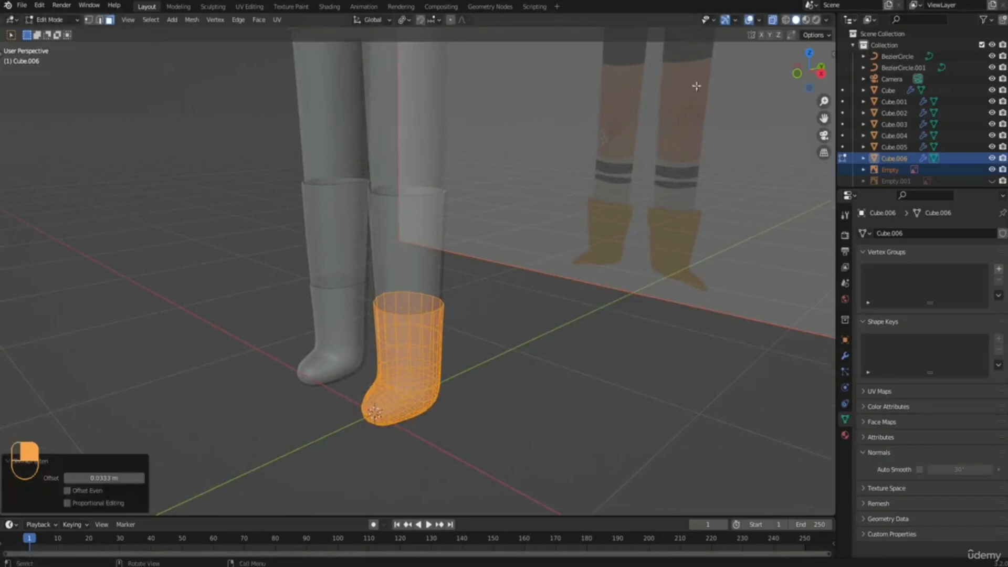
Turn off X-ray and adjust the boot mesh's offset from the sock again with Shrink/Fatten.
left_click(772, 21)
middle_click_drag(486, 223, 495, 202, "shift")
scroll(487, 268, "up", 1)
scroll(487, 267, "up", 1)
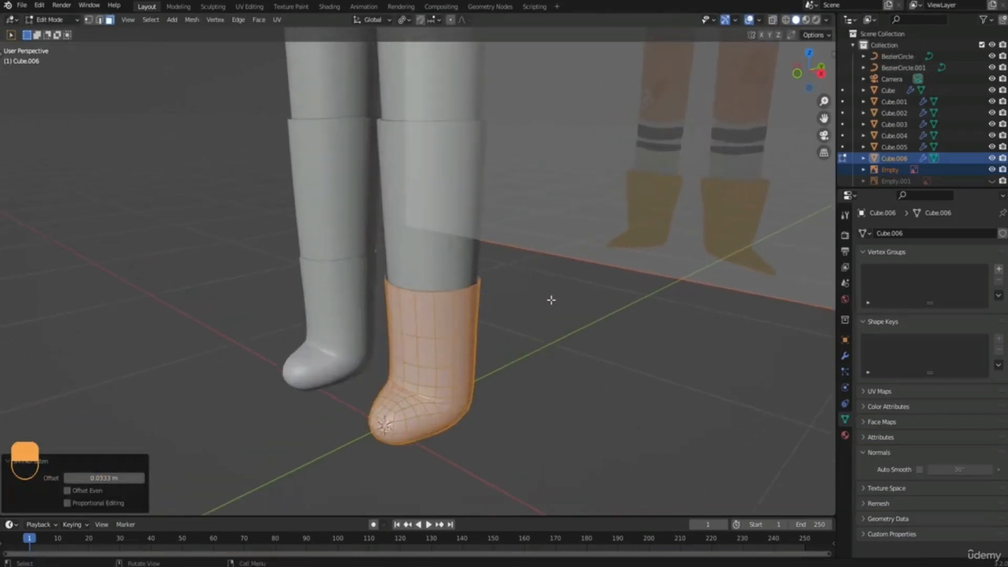
key("alt+s")
left_click(551, 299)
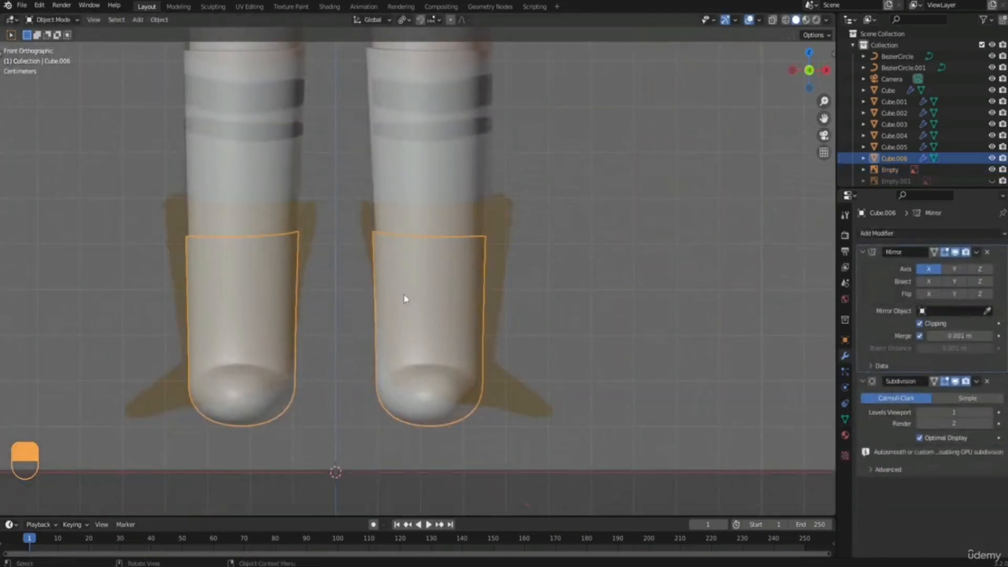
With X-ray on, flatten the boot's top ring of vertices by scaling it to 0 along Z.
key("Tab")
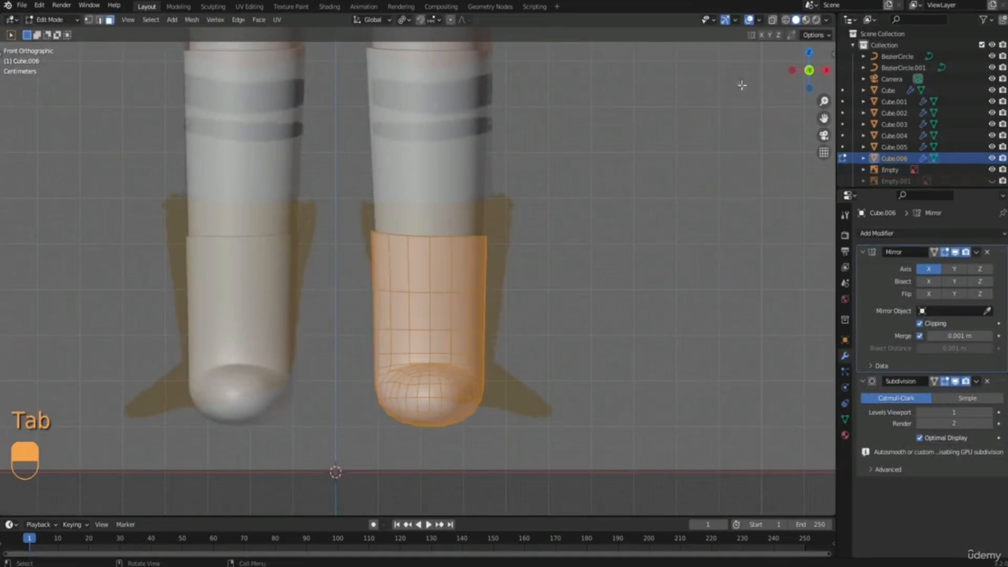
left_click(773, 21)
key("1")
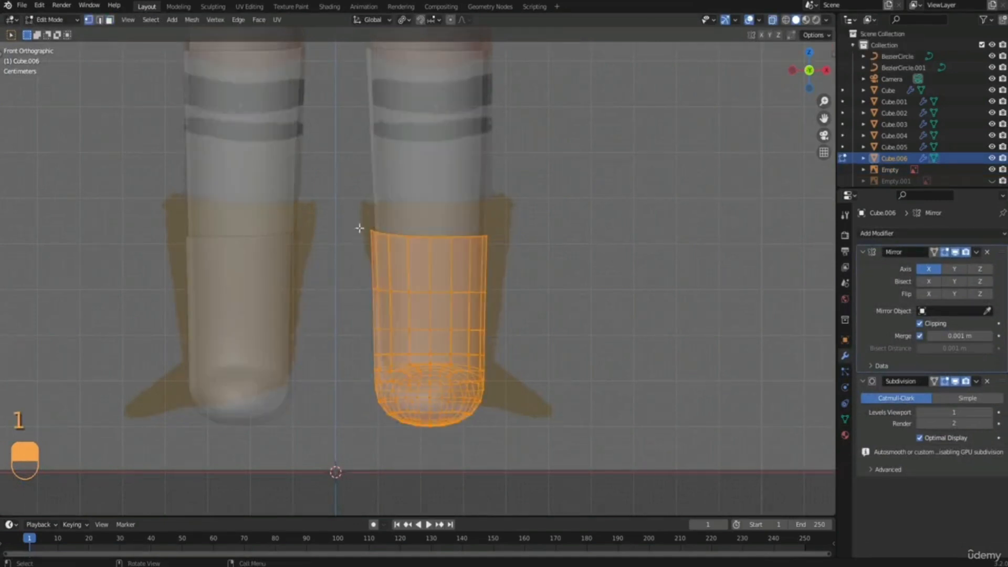
left_click_drag(353, 192, 540, 270)
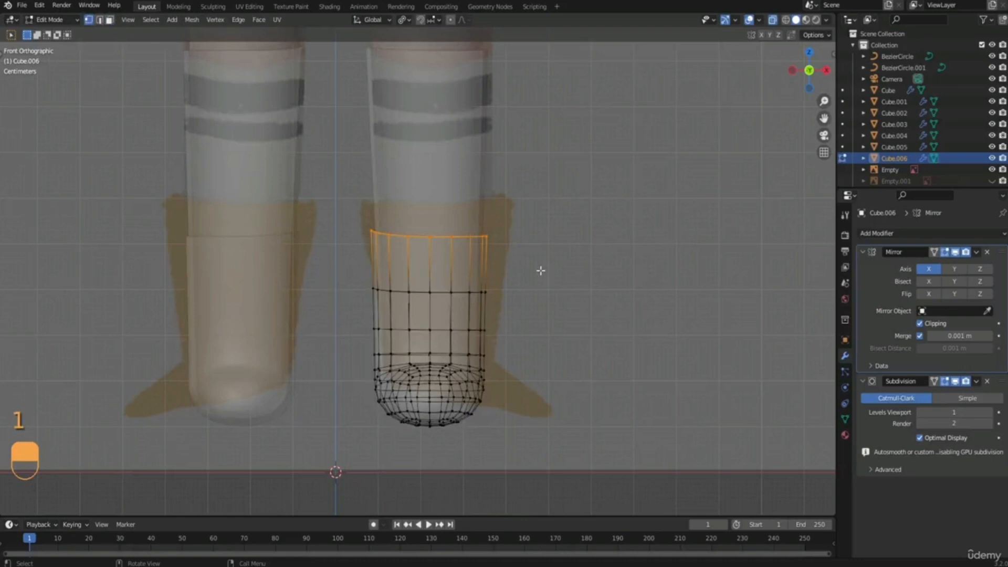
key("s")
key("z")
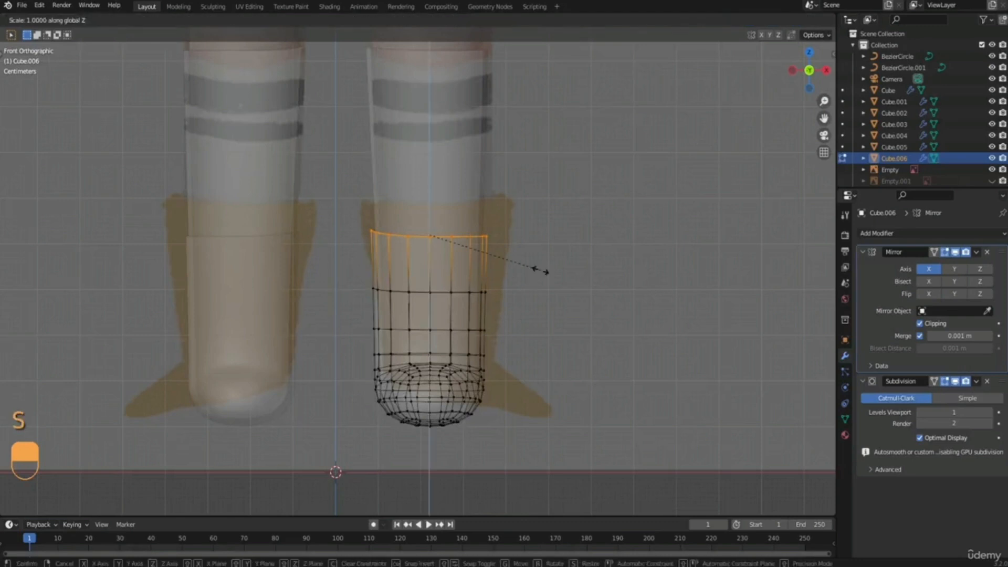
key("0")
left_click(540, 271)
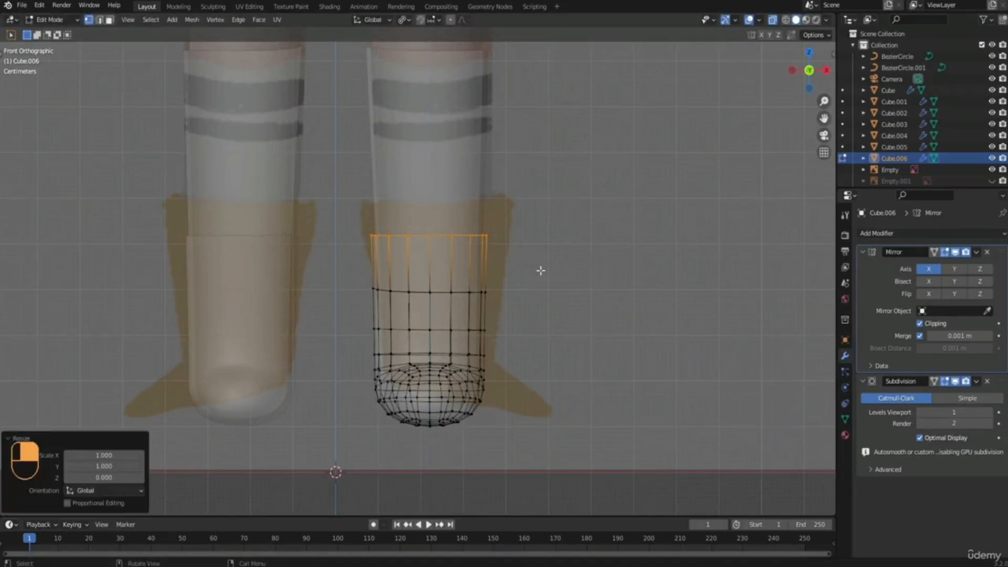
Raise the boot's top ring about 0.073 m along Z and scale it outward to the reference boot's opening.
key("g")
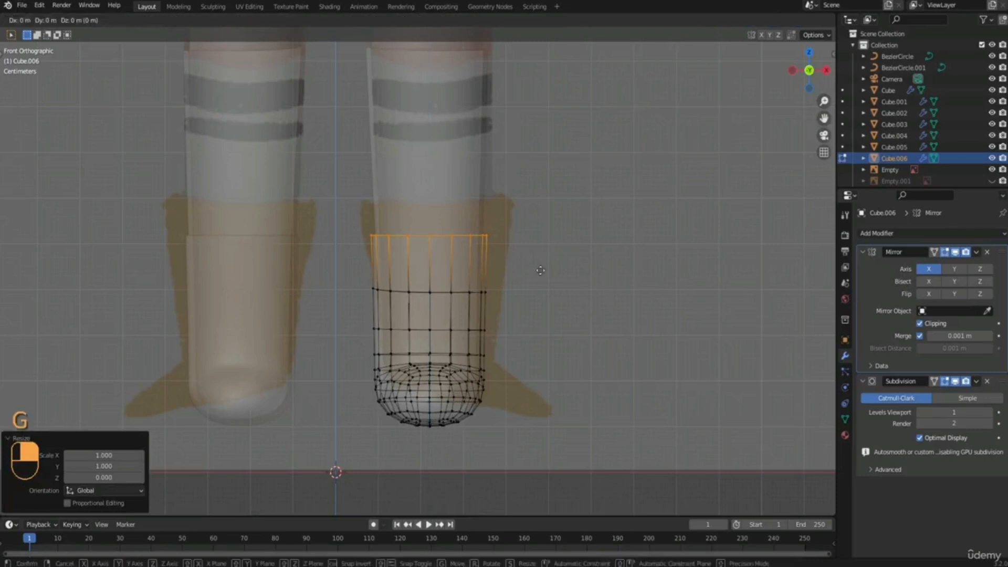
key("z")
left_click(533, 237)
key("s")
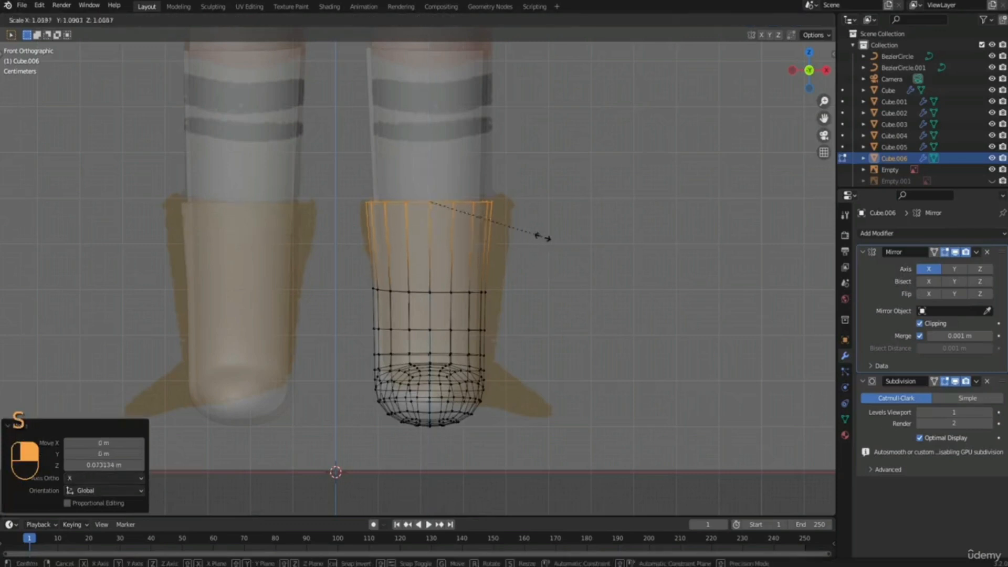
left_click(566, 236)
Widen the two vertex rings below the boot opening toward the reference outline, scaling the lower one by about 1.05.
left_click_drag(352, 269, 562, 331)
key("s")
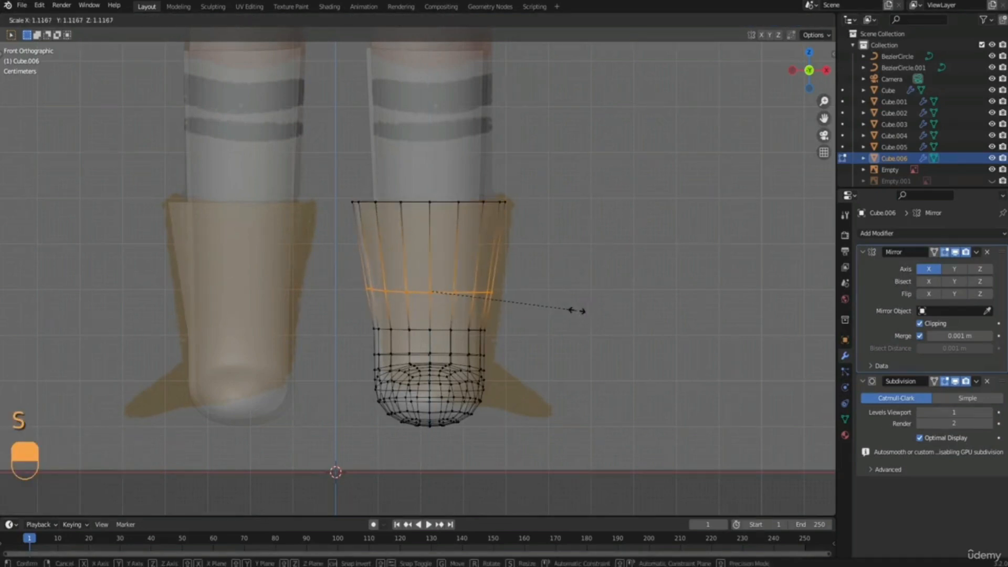
left_click(575, 310)
left_click_drag(358, 314, 539, 342)
key("s")
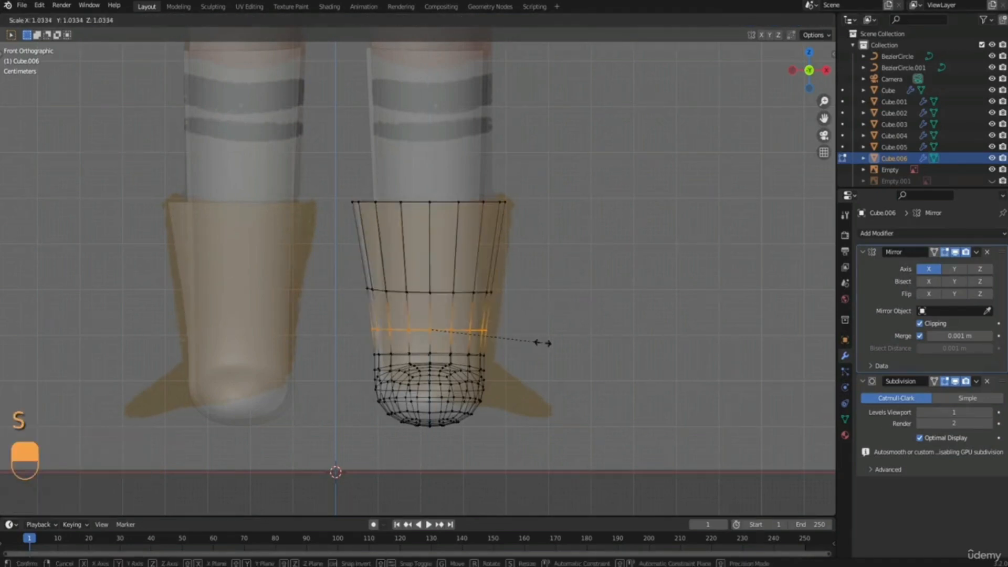
left_click(542, 341)
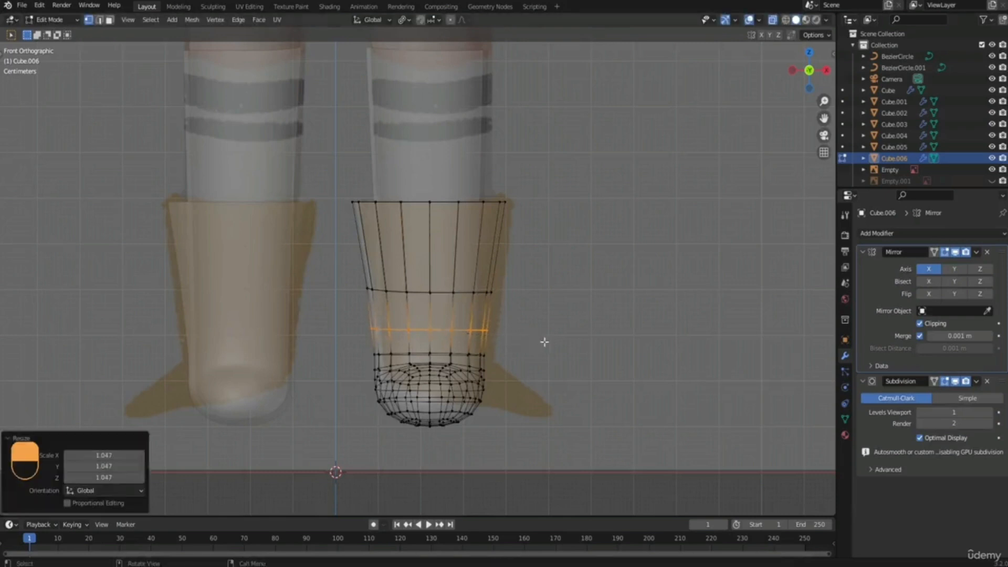
Show the side reference image and flatten the boot's toe vertices by scaling them to about 0.52 along Z.
middle_click_drag(542, 342, 428, 318)
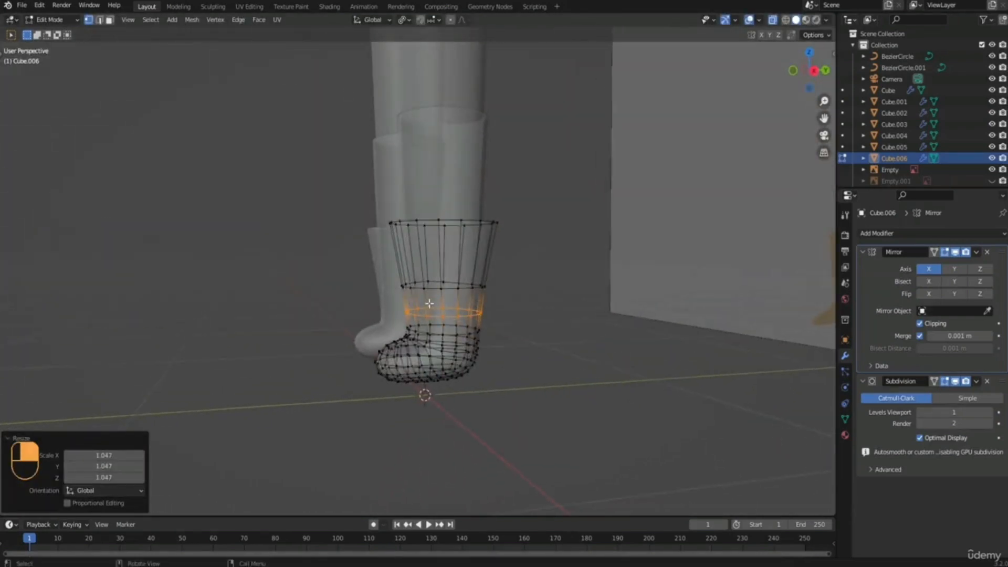
key("KP_3")
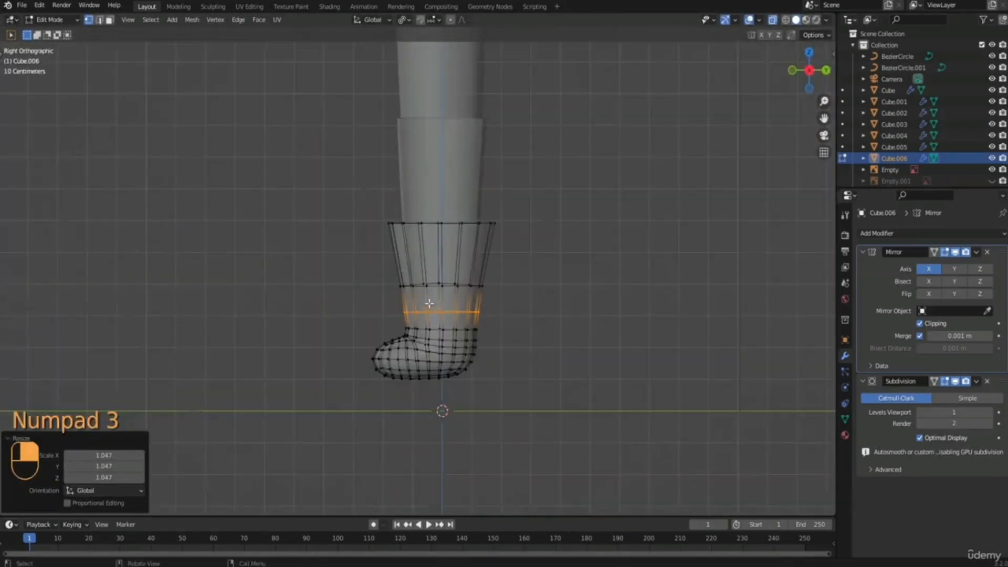
left_click(992, 181)
scroll(376, 400, "up", 2)
left_click_drag(362, 299, 413, 381)
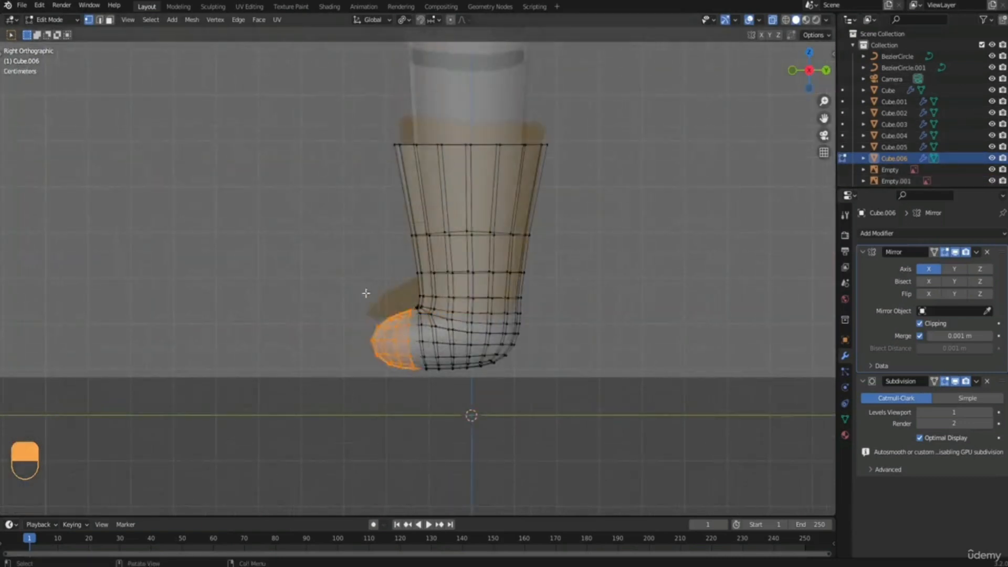
left_click_drag(364, 287, 402, 374)
key("s")
key("z")
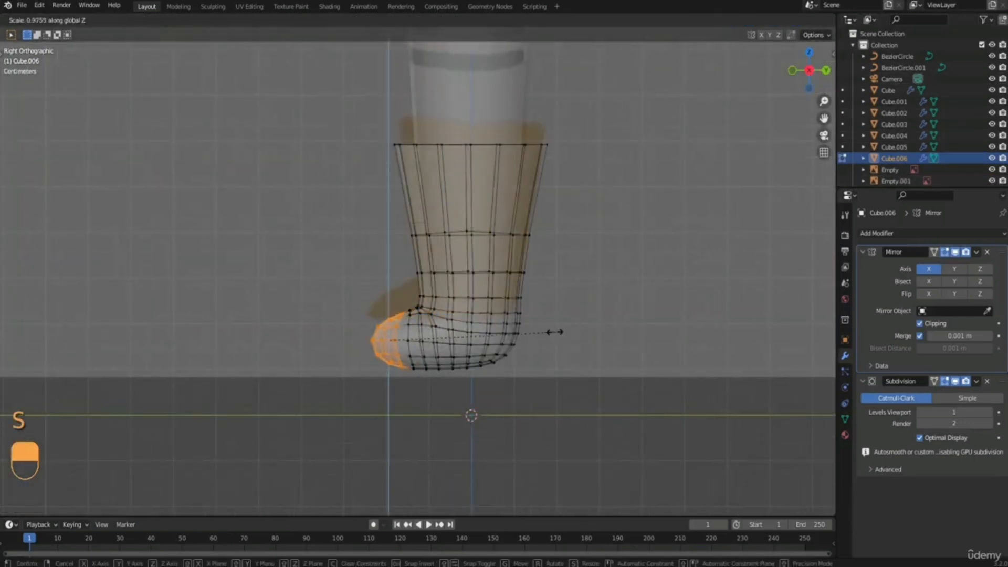
left_click(480, 336)
Lower the boot's toe vertices about 0.02 m along Z and shift them forward along Y.
key("g")
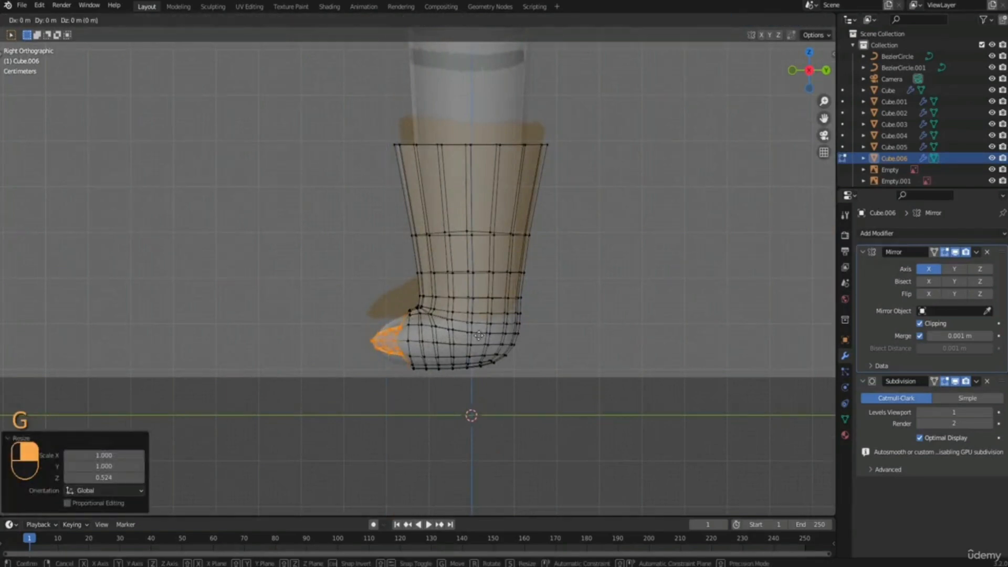
key("z")
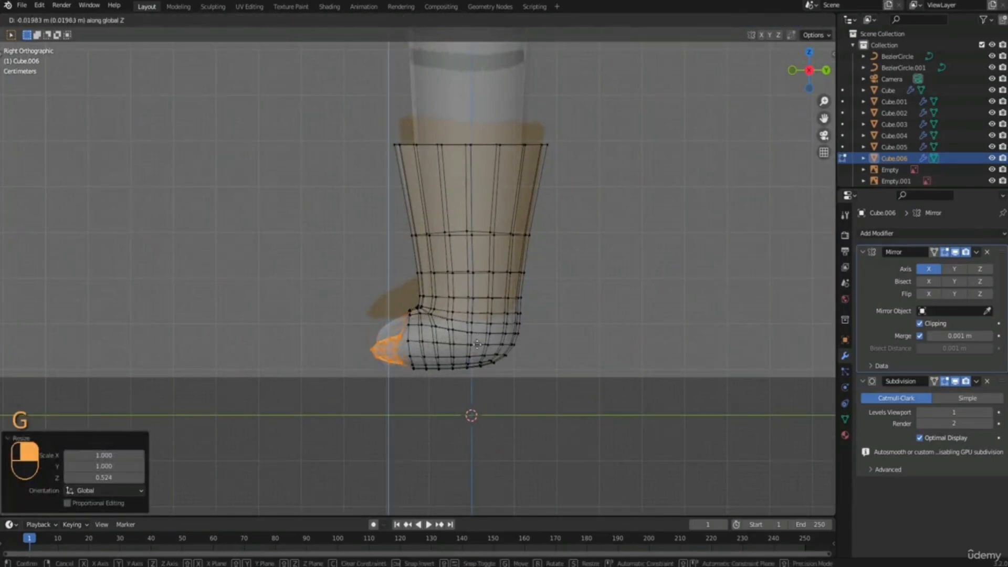
left_click(472, 345)
key("g")
key("z")
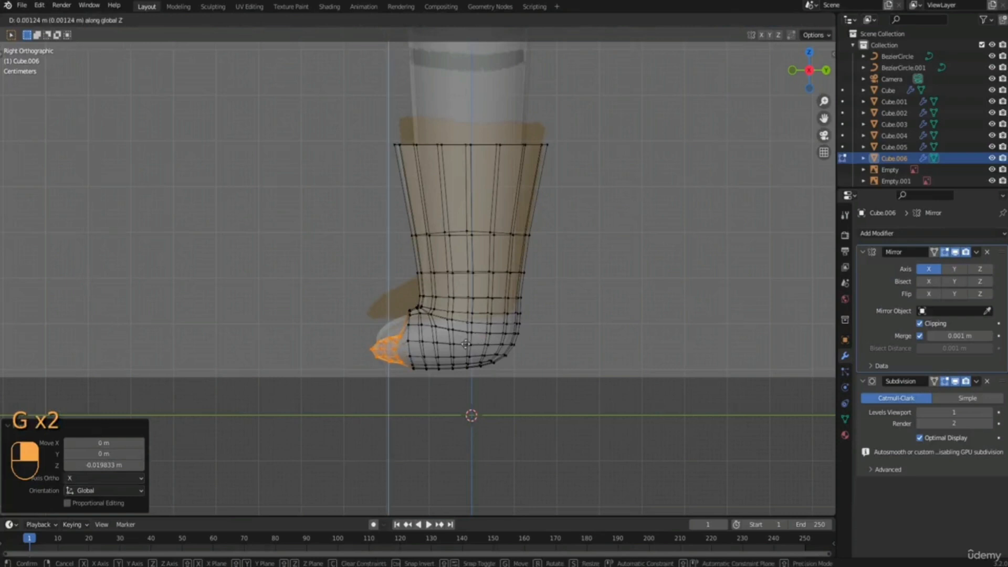
right_click(465, 344)
Scale the edge loop behind the boot's toe to about 0.68 along Z and lower it about 0.009 m.
key("2")
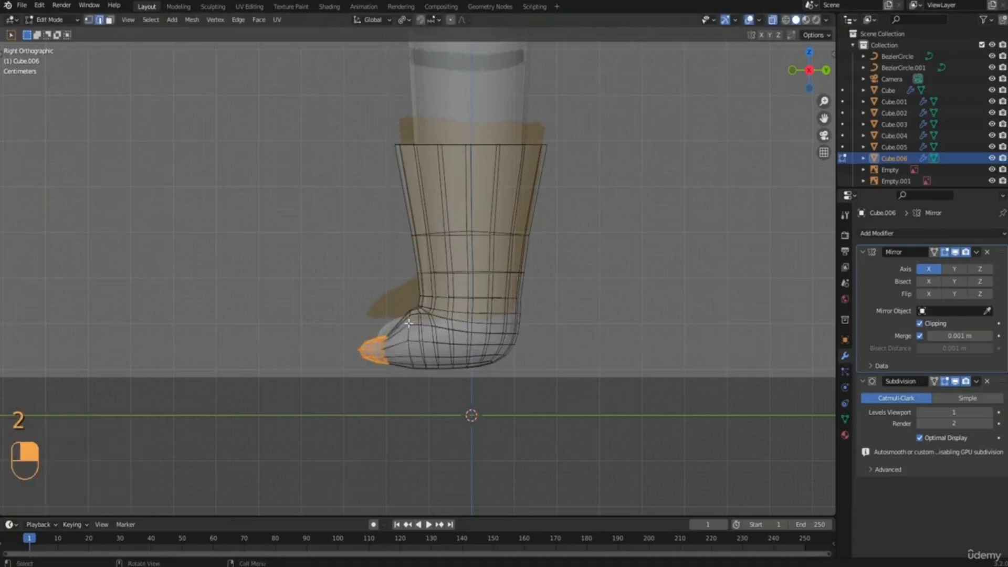
left_click(408, 323, "alt")
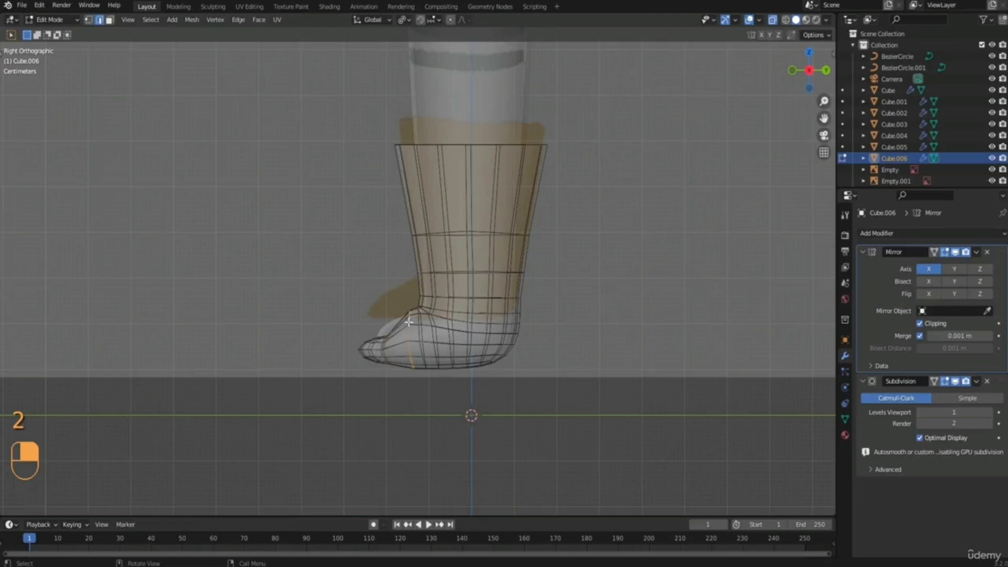
key("s")
key("z")
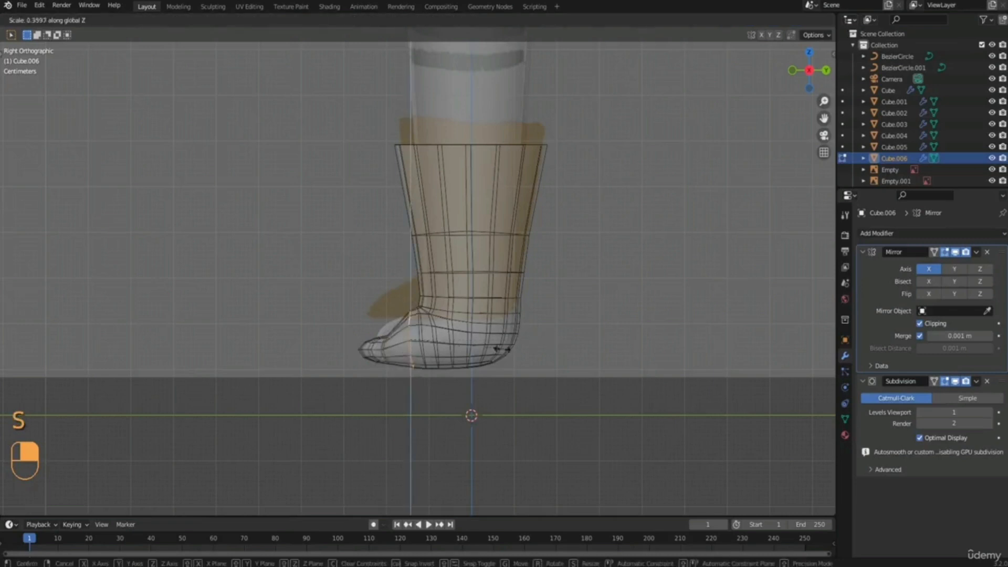
left_click(479, 341)
key("g")
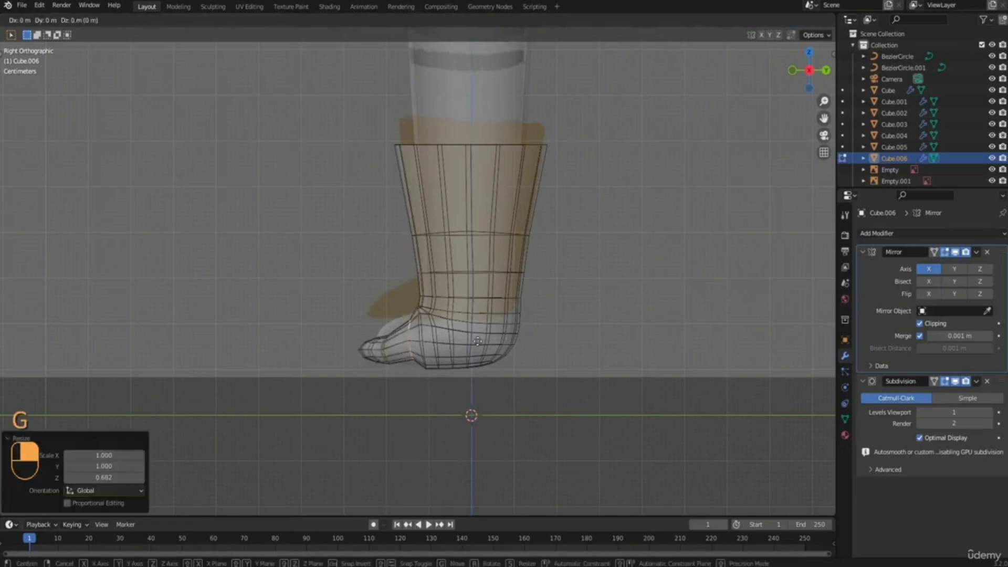
key("z")
right_click(494, 323)
key("g")
key("z")
left_click(476, 337)
Scale the loop behind the toe to about 1.11 along Z and move it slightly forward along Y.
key("s")
key("z")
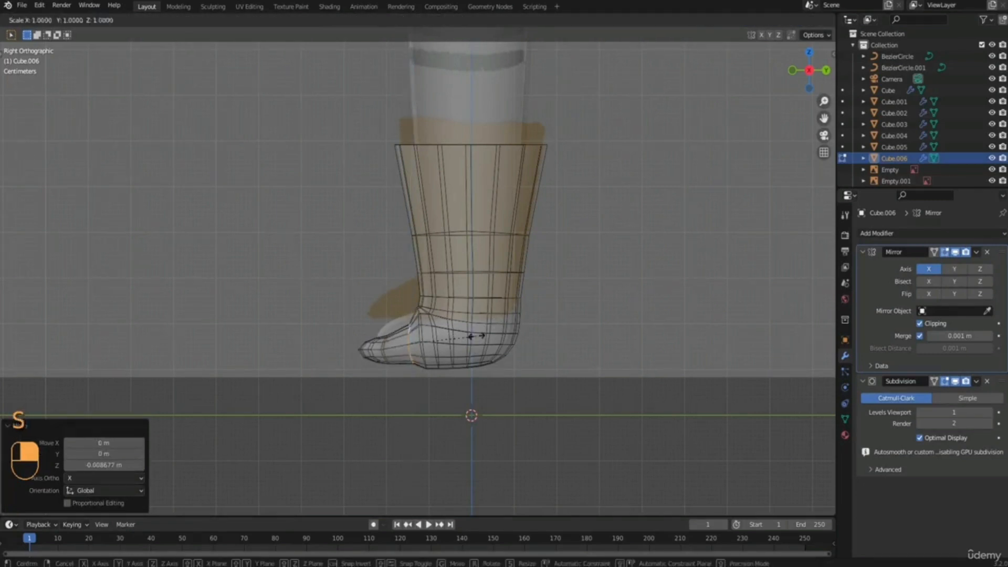
left_click(484, 334)
key("g")
key("x")
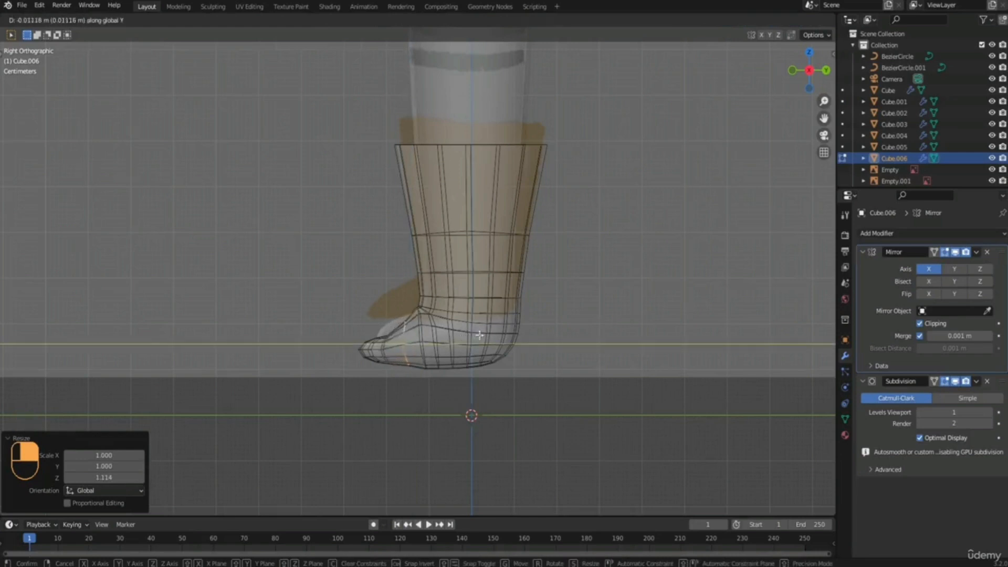
left_click(418, 323)
left_click(501, 329)
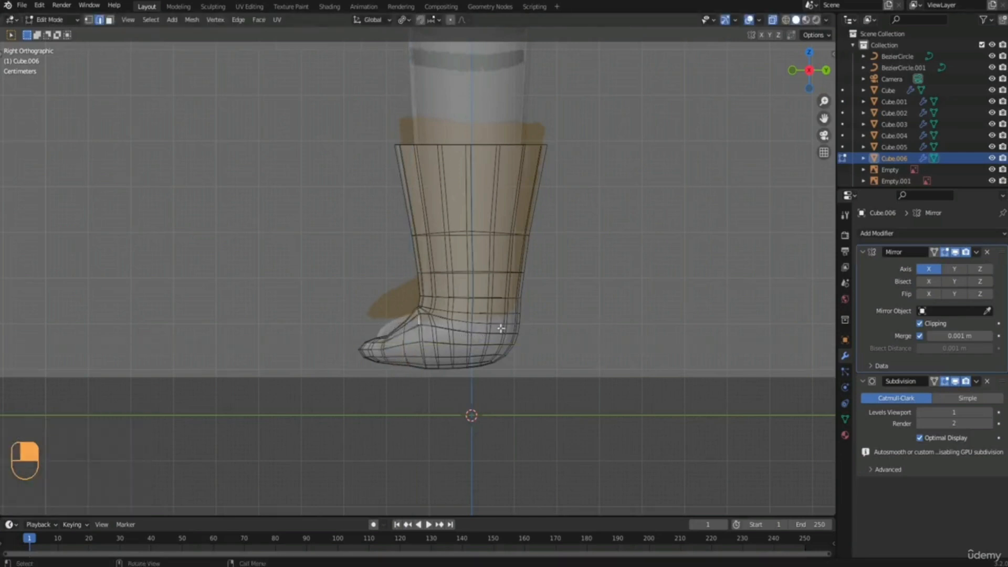
Scale the vertical edge loop at the front of the boot's ankle to about 0.8 along Z and lower it about 0.007 m.
left_click(419, 318, "alt")
key("s")
key("z")
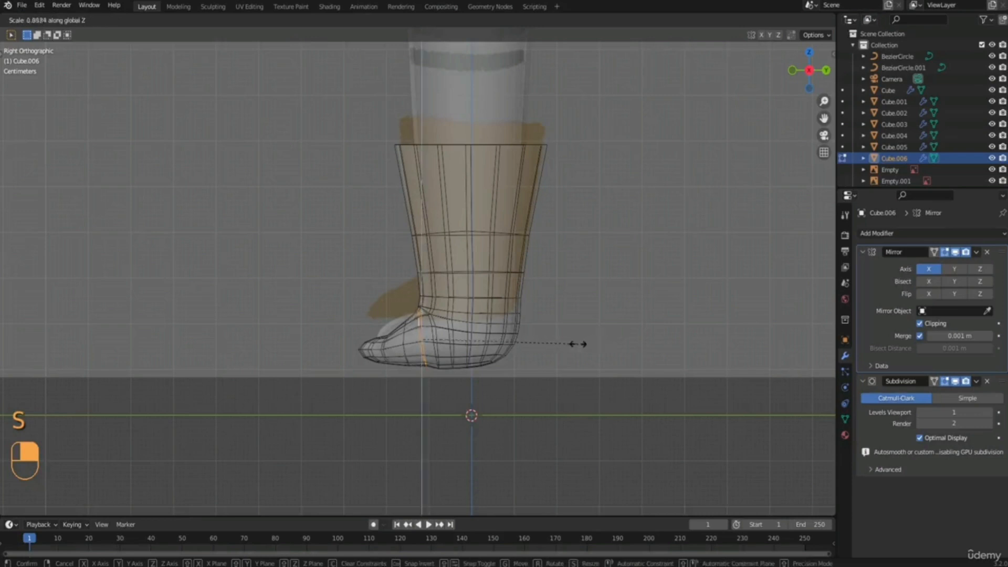
left_click(558, 344)
key("g")
key("z")
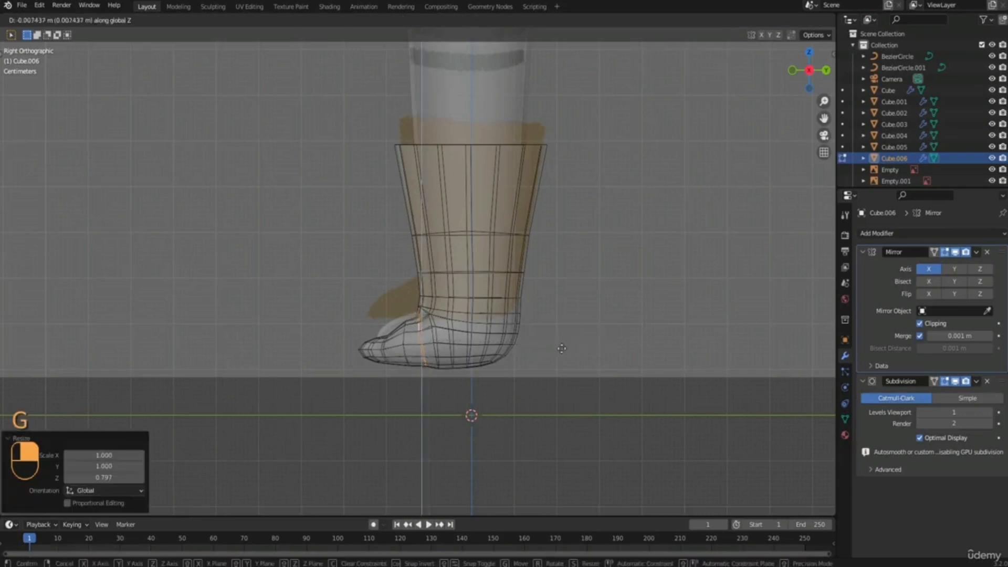
left_click(561, 348)
Scale the mid-foot edge loop in front of the ankle to 0.9 along Z and lower it about 0.002 m.
left_click(408, 346)
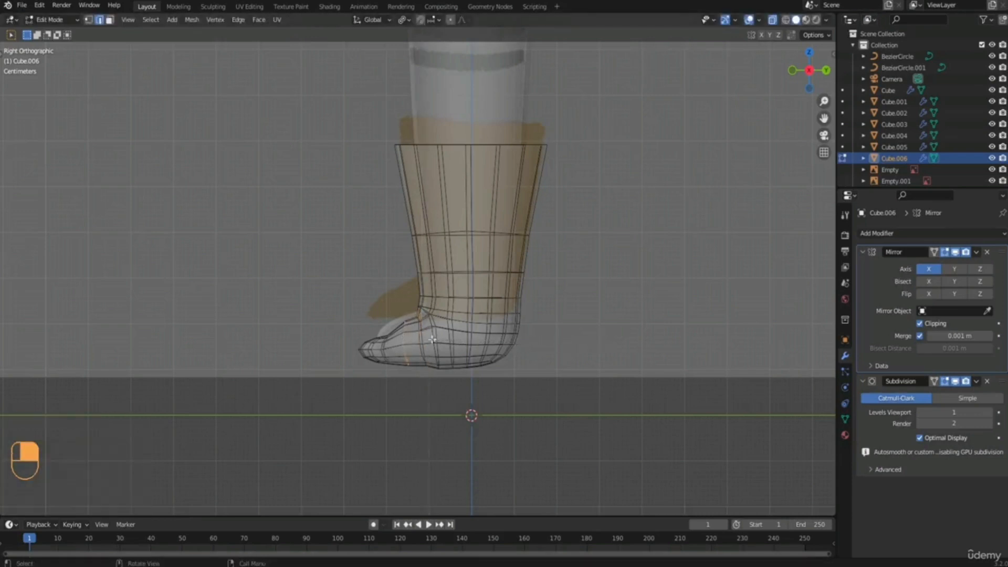
key("s")
key("z")
left_click(522, 340)
key("g")
key("z")
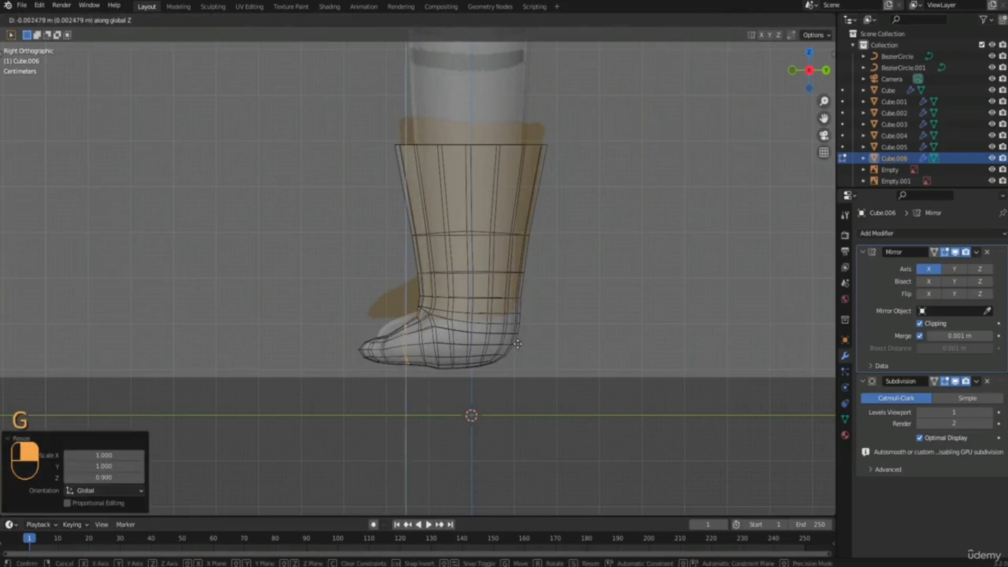
left_click(518, 345)
Lower the boot's edge loop below the ankle bend about 0.004 m along Z to smooth the sole.
middle_click_drag(413, 355, 413, 324, "shift")
scroll(415, 328, "up", 5)
left_click(429, 354, "alt")
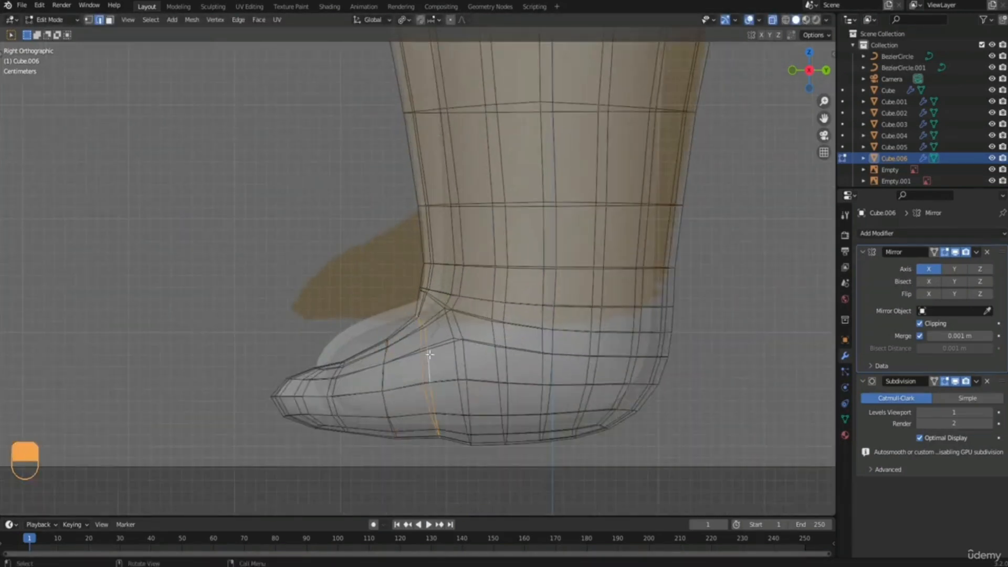
key("g")
key("x")
left_click(430, 358)
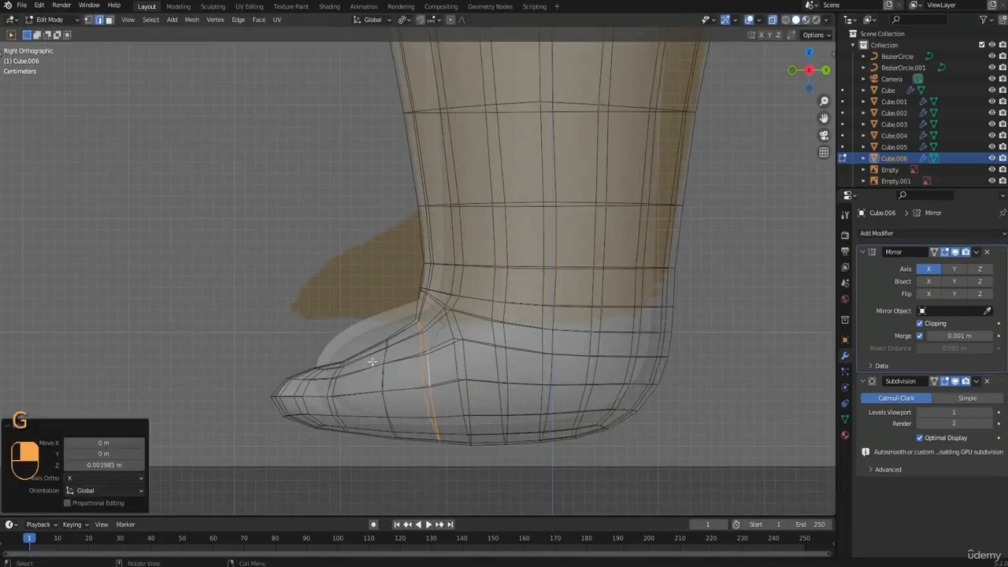
Lower the next two loops toward the toe along Z, the first about 0.003 m and the second about 0.009 m.
left_click(385, 378, "alt")
key("g")
key("z")
left_click(388, 381)
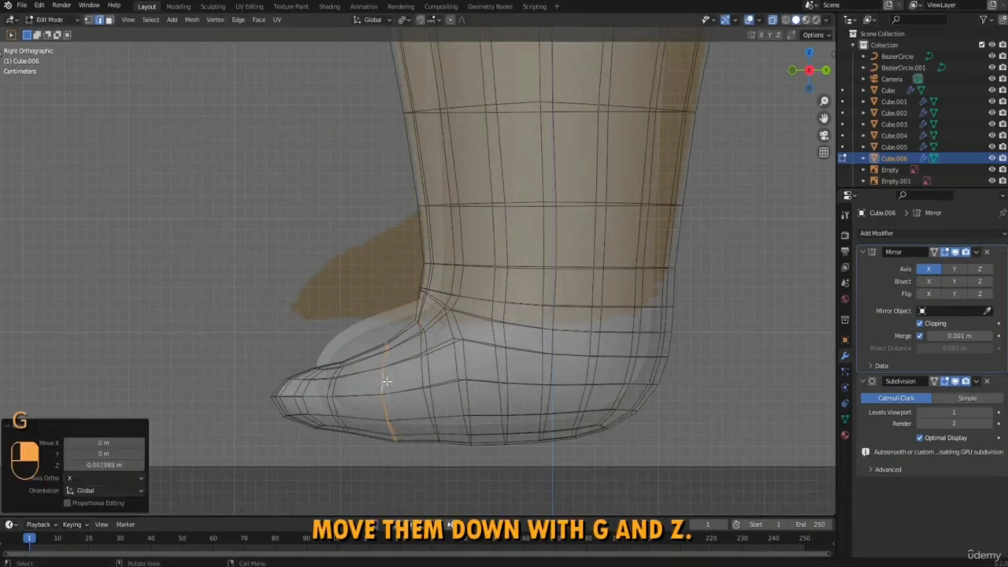
left_click(328, 385, "alt")
key("g")
key("z")
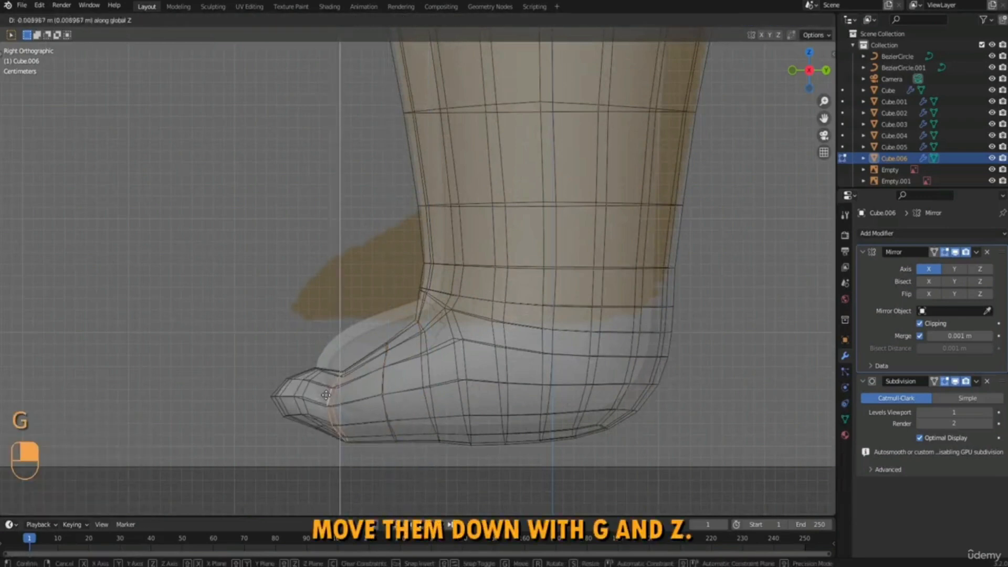
left_click(326, 395)
Move all toe-tip vertices about 0.005 m forward and 0.01 m down.
key("1")
left_click_drag(210, 317, 327, 444)
key("g")
left_click(320, 454)
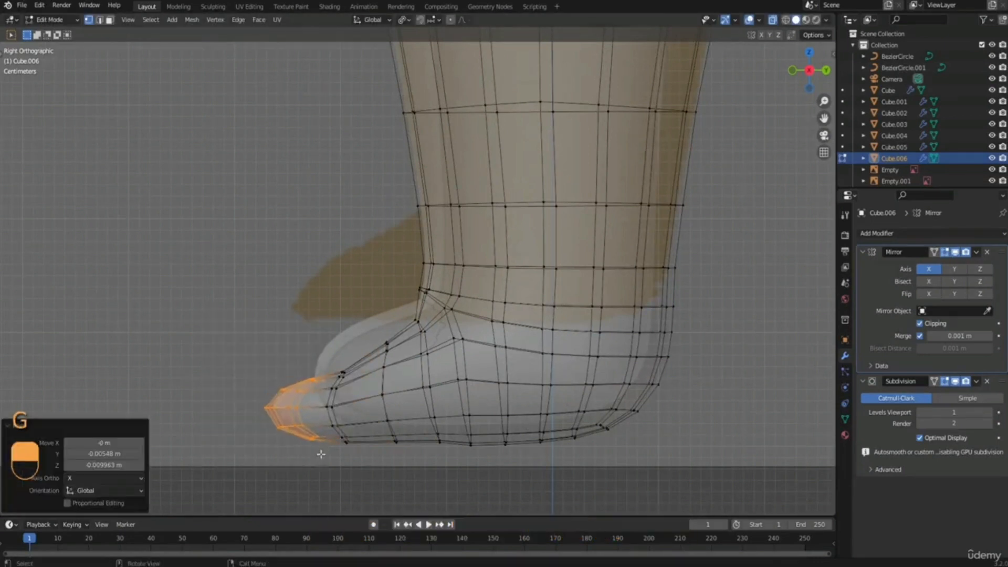
Lower the toe tip's upper vertices about 0.006 m and raise the vertices just behind them about 0.004 m.
left_click_drag(258, 354, 315, 398)
key("g")
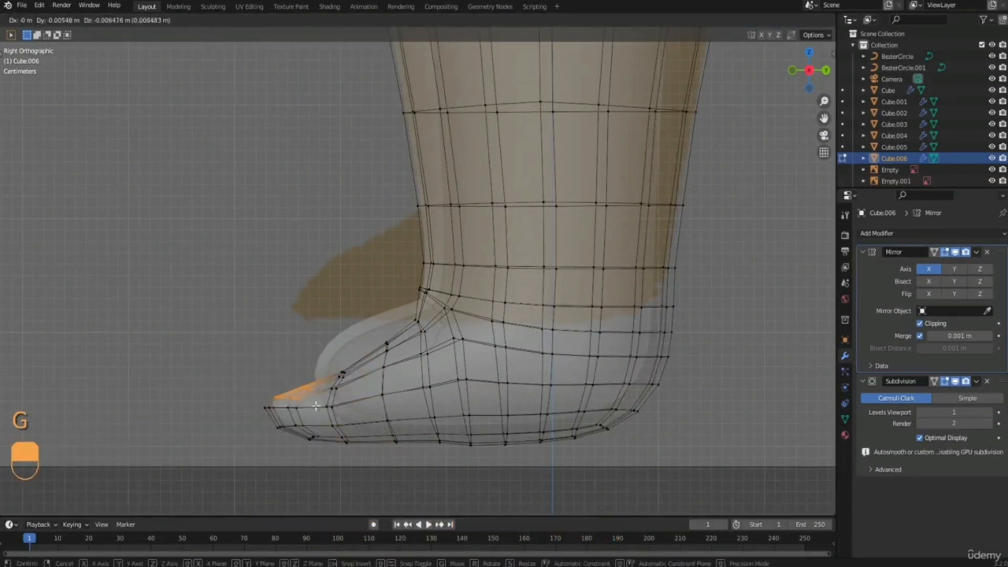
left_click(315, 406)
key("g")
left_click(416, 340)
scroll(415, 340, "down", 2)
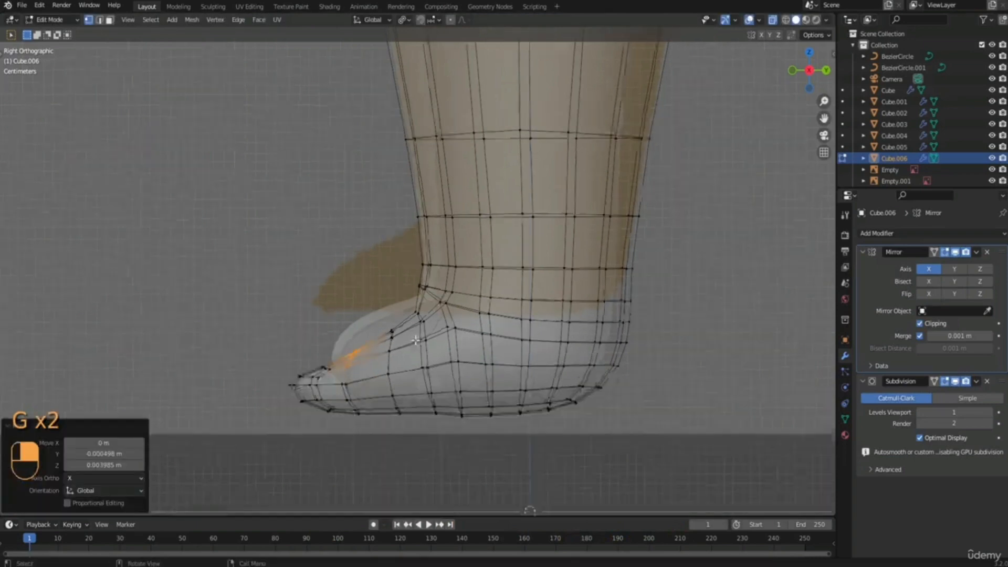
Leave the boot's Edit Mode, select the body and sock meshes, and open both for editing together.
scroll(416, 341, "down", 2)
middle_click_drag(488, 351, 466, 360, "shift")
scroll(422, 321, "down", 3)
mouse_move(367, 272)
middle_mouse_down()
mouse_move(402, 287)
mouse_move(486, 275)
mouse_move(376, 279)
middle_mouse_up()
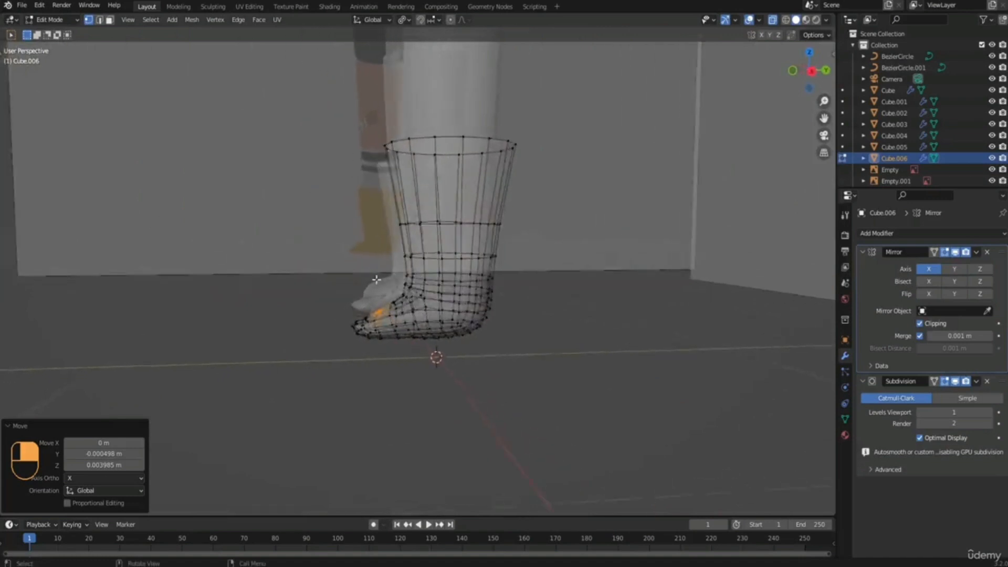
scroll(376, 279, "up", 3)
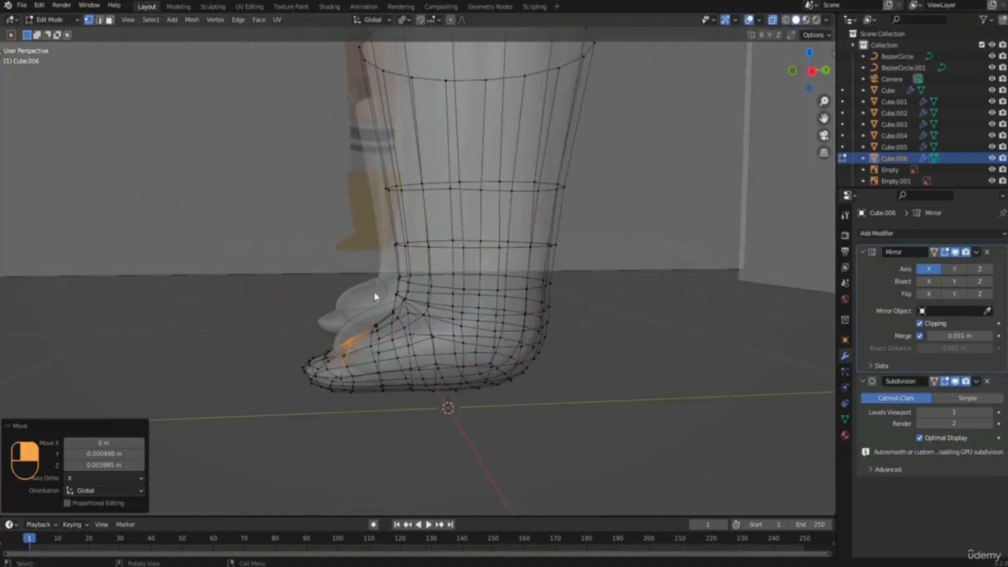
key("Tab")
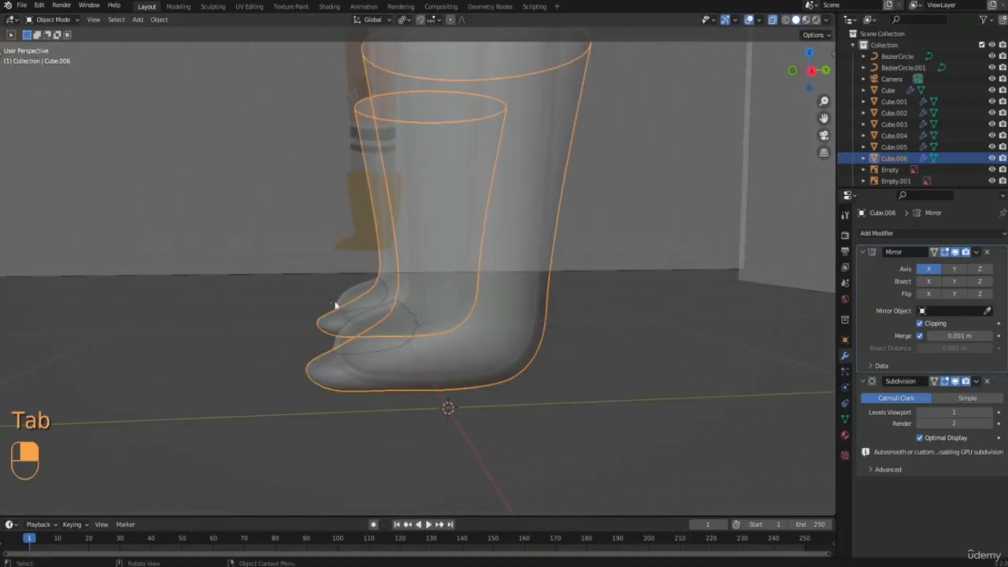
left_click(360, 331)
middle_click_drag(376, 300, 395, 332)
left_click(366, 350, "shift")
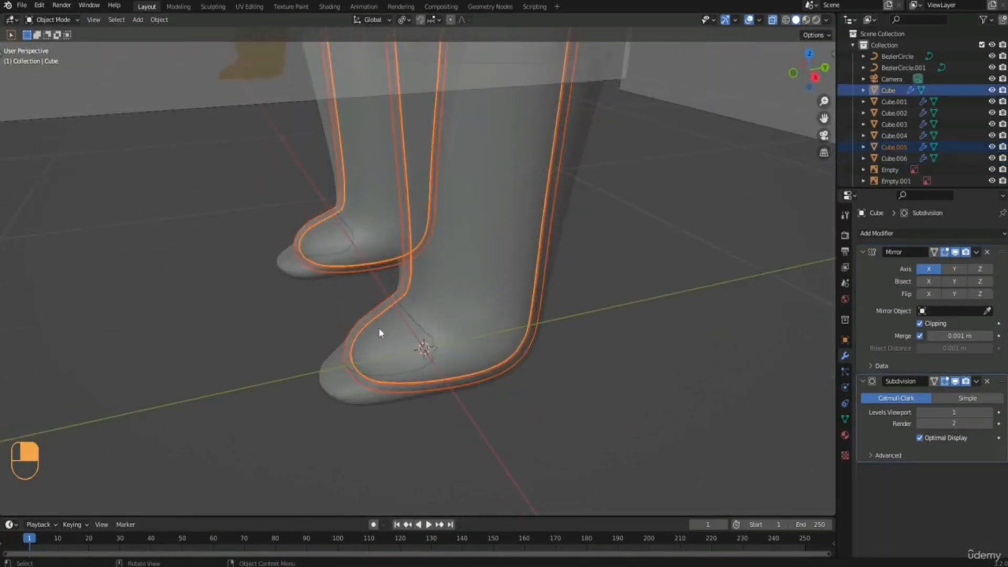
key("KP_3")
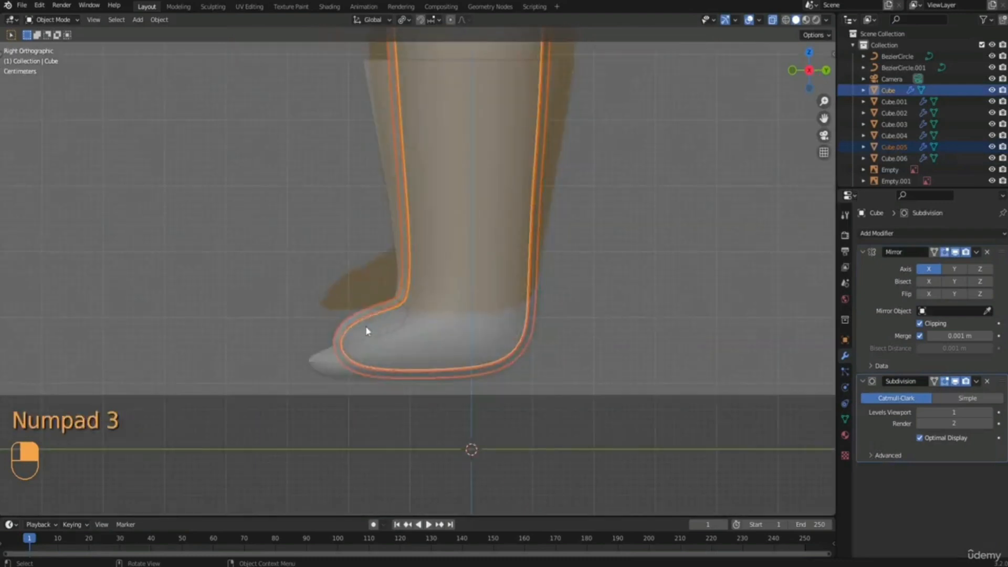
key("Tab")
Flatten the front foot vertices of the body and sock by scaling them to about 0.58 along Z.
middle_click_drag(366, 331, 374, 313, "shift")
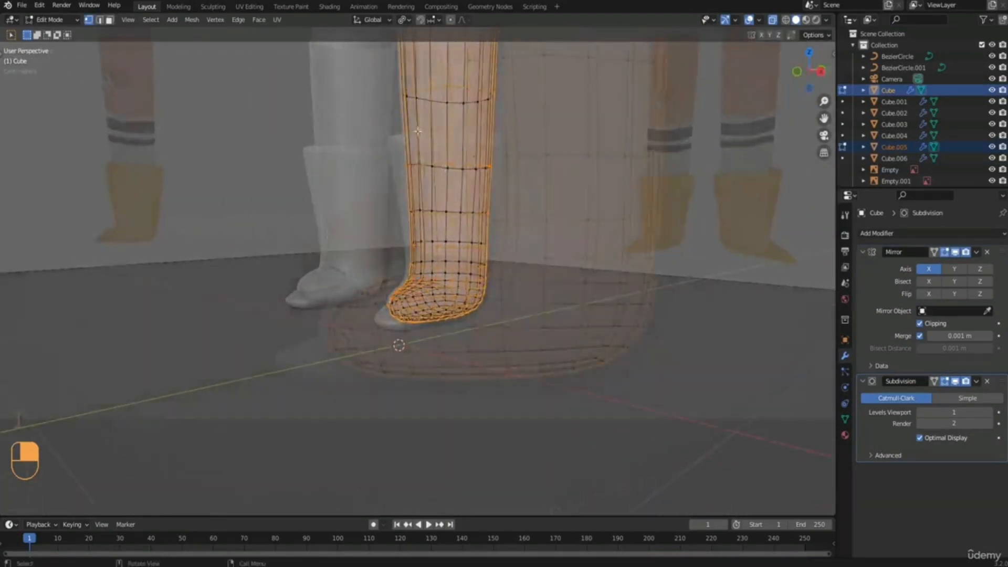
left_click_drag(323, 223, 426, 397)
key("r")
key("s")
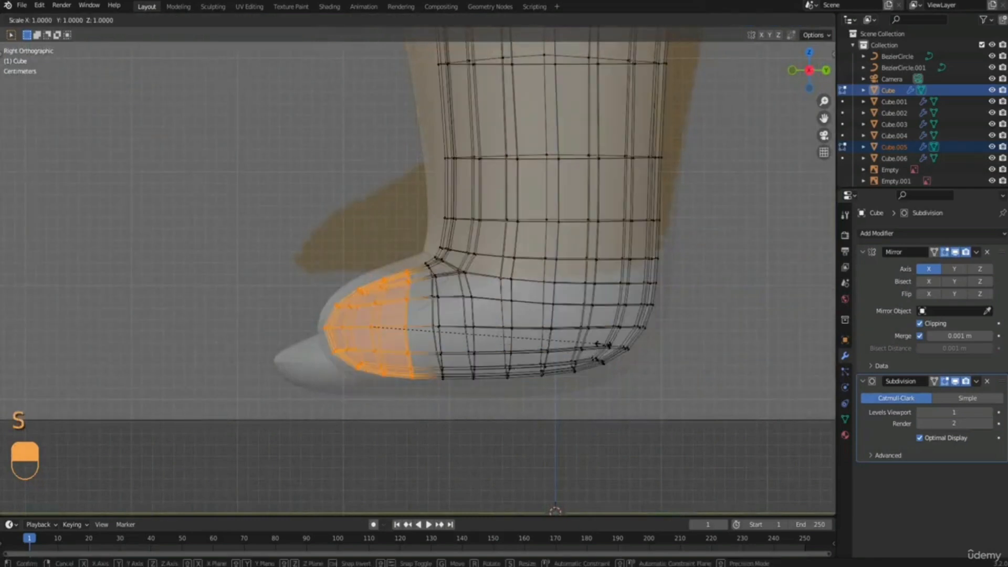
key("z")
left_click(504, 363)
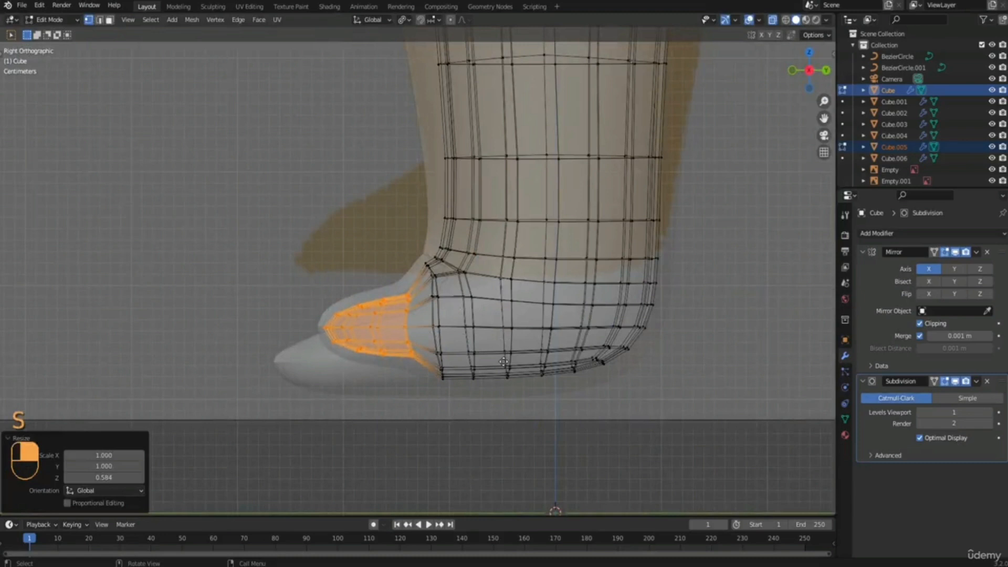
Move the front foot vertices of the body and sock about 0.024 m down and 0.022 m forward.
key("g")
key("z")
left_click(493, 389)
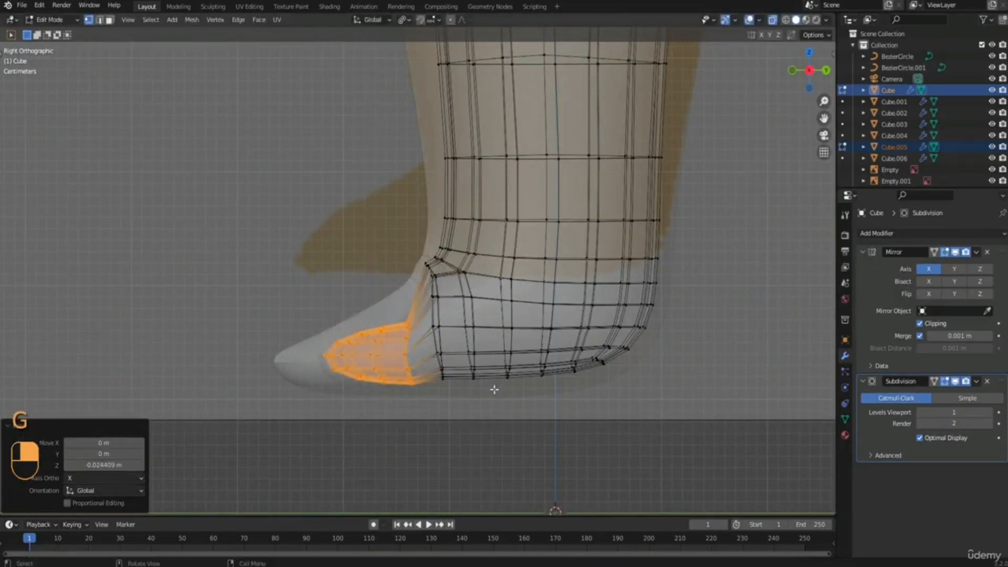
key("g")
key("y")
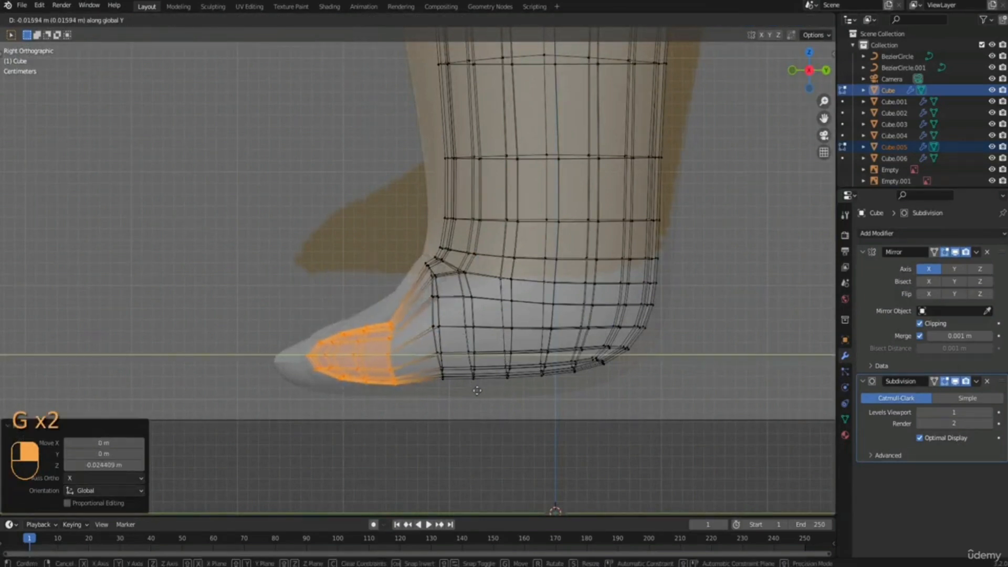
left_click(471, 395)
Flatten the front foot vertices slightly along Z and shift them about 0.005 m forward and 0.006 m down into the boot toe.
key("s")
key("z")
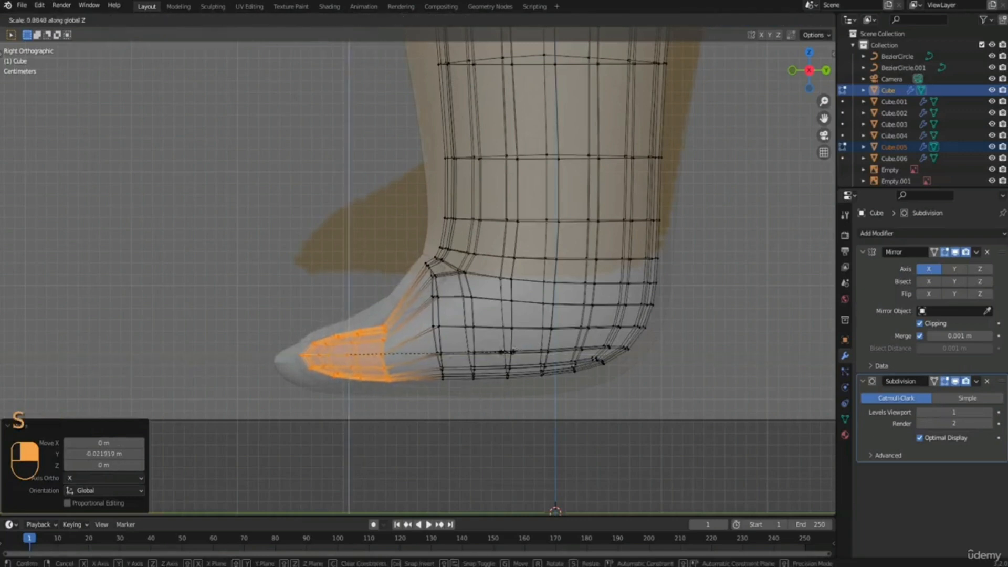
left_click(499, 359)
key("g")
left_click(495, 361)
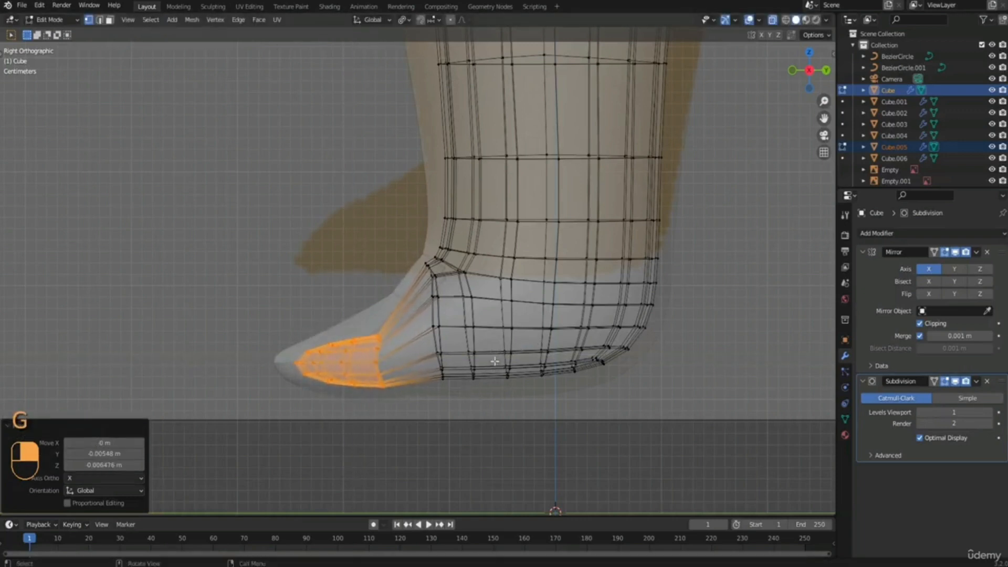
key("g")
left_click(531, 347)
Scale the instep vertex loop of the body and sock to about 0.83 along Z and lower it about 0.009 m.
left_click_drag(415, 257, 445, 403)
key("s")
key("x")
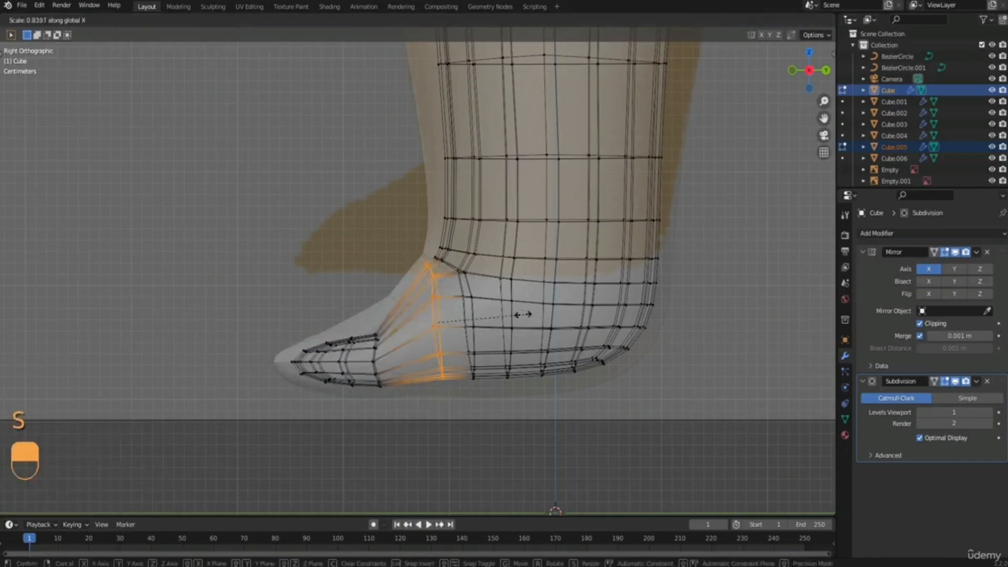
right_click(598, 309)
key("s")
key("z")
left_click(584, 310)
key("g")
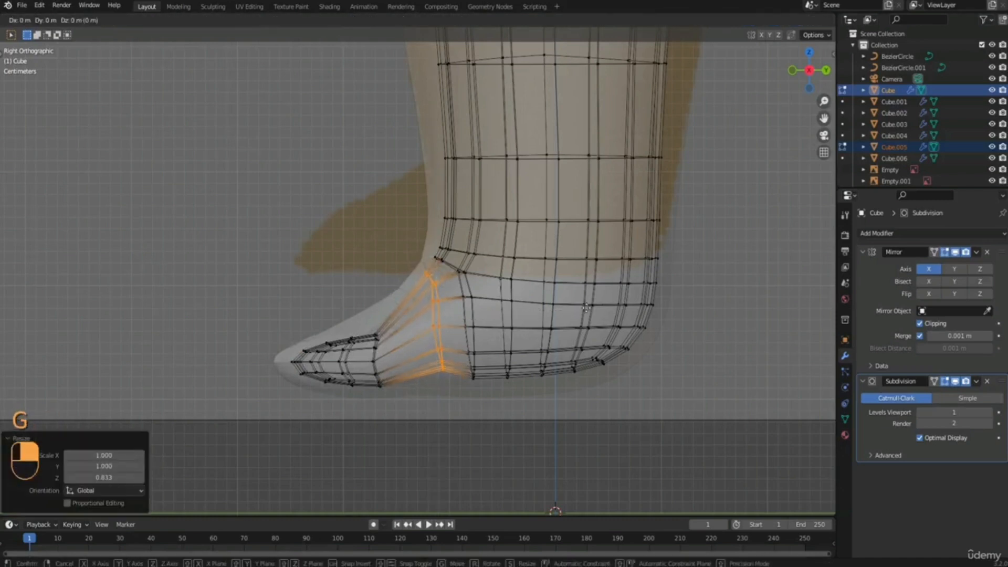
key("z")
left_click(557, 318)
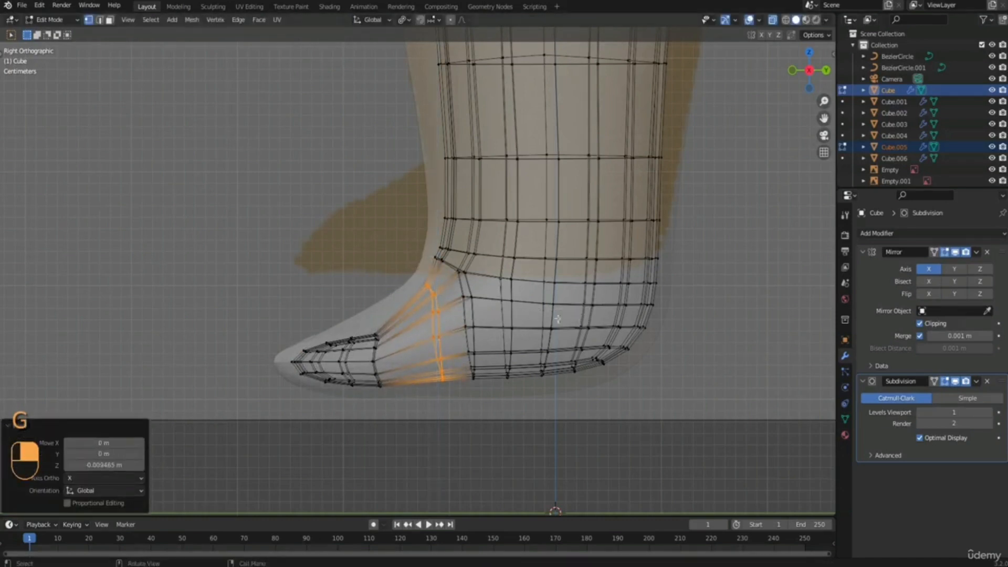
Raise the front foot vertices of the body and sock about 0.009 m.
left_click_drag(260, 307, 383, 404)
key("g")
key("z")
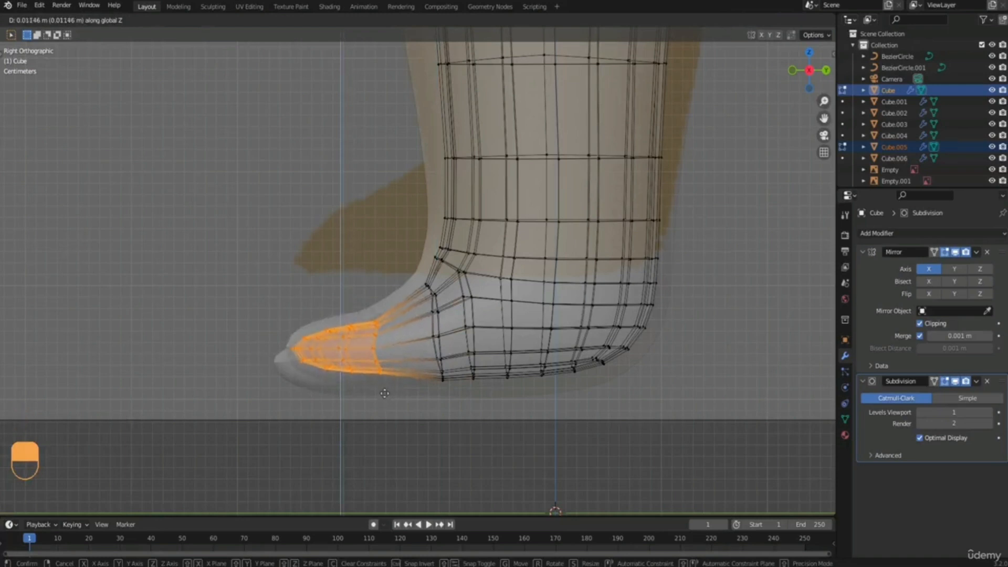
left_click(383, 395)
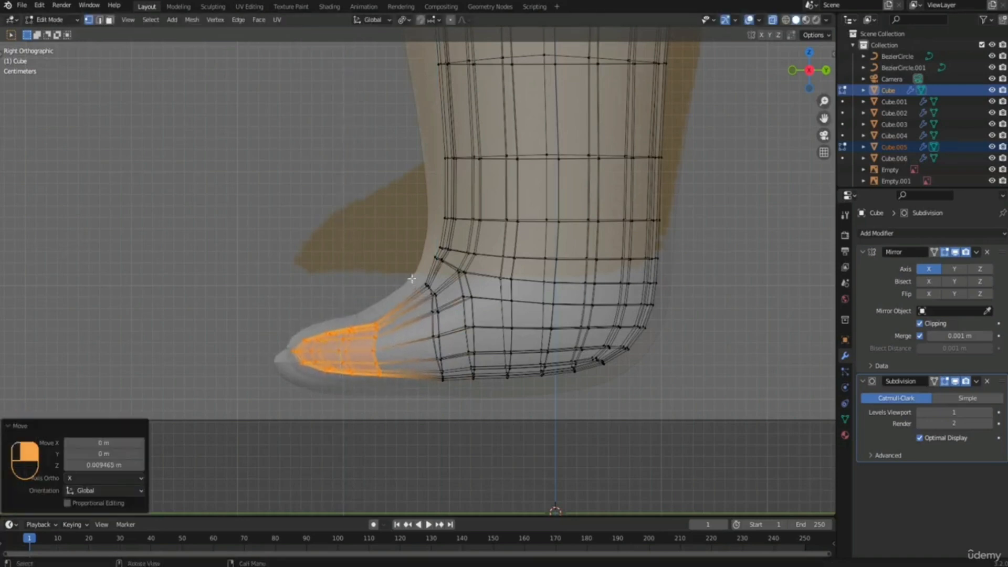
Scale the instep vertex loop and the loop just behind it, each to about 0.95 along Z.
left_click_drag(411, 279, 455, 404)
key("s")
key("z")
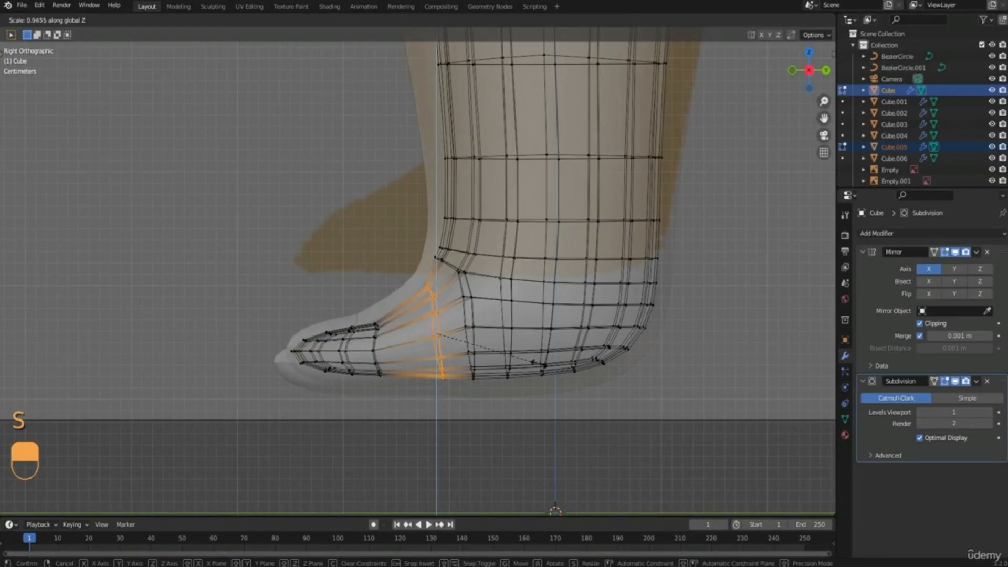
left_click(541, 363)
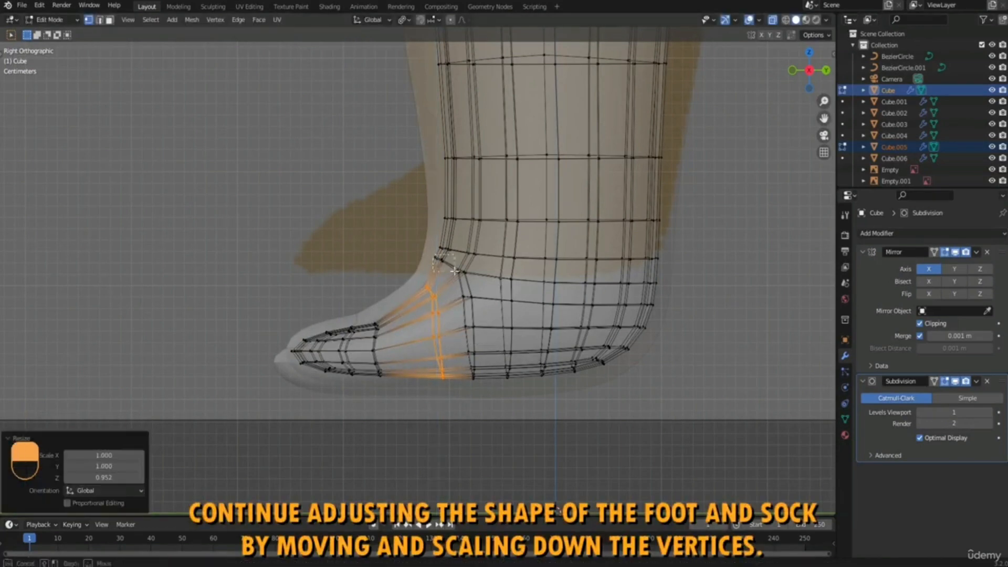
left_click(440, 259)
left_click_drag(489, 393, 488, 394, "shift")
key("s")
key("z")
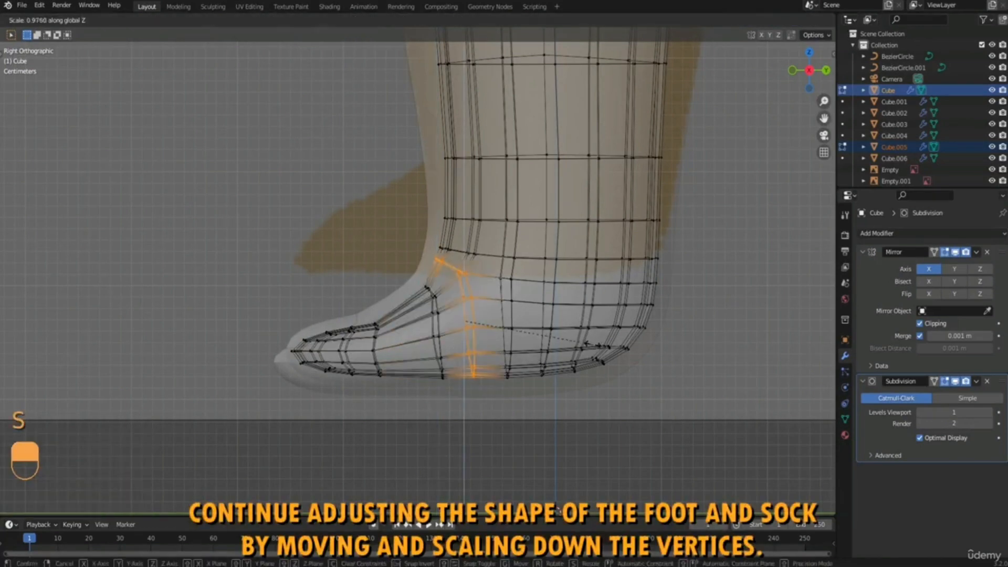
left_click(581, 344)
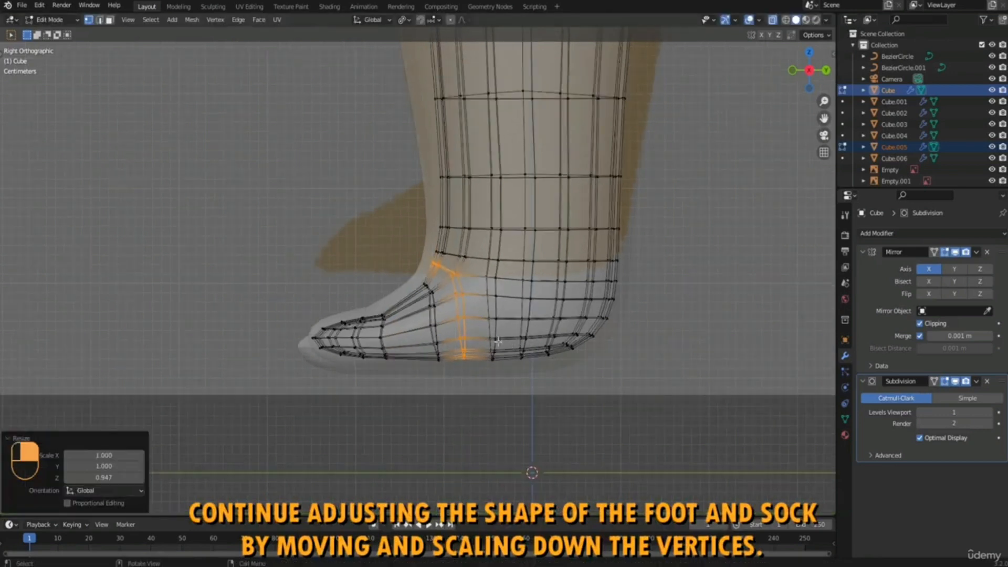
Stretch the vertex loop just behind the toes slightly along Z and raise it about 0.004 m.
key("s")
key("z")
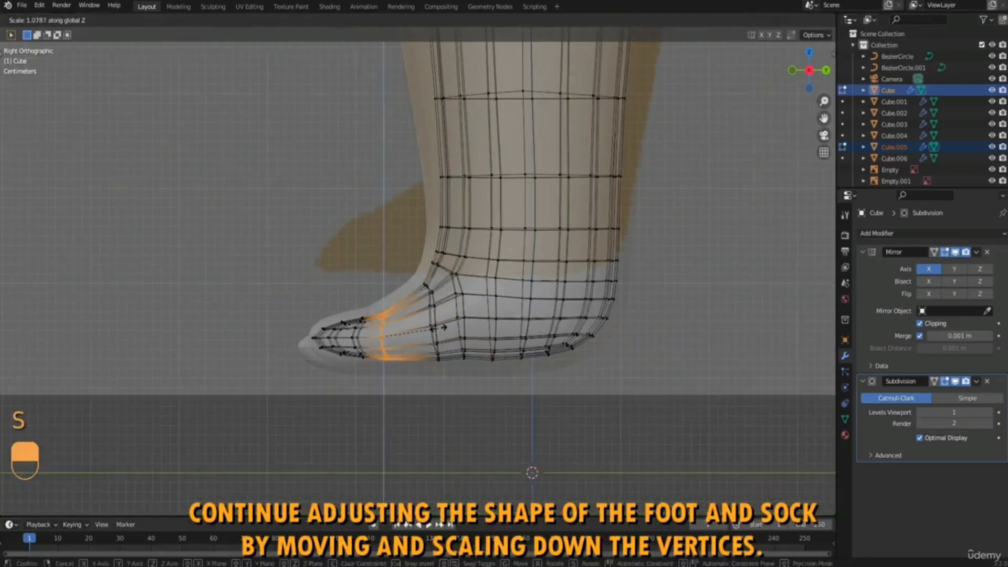
left_click(439, 329)
key("g")
key("z")
left_click(439, 326)
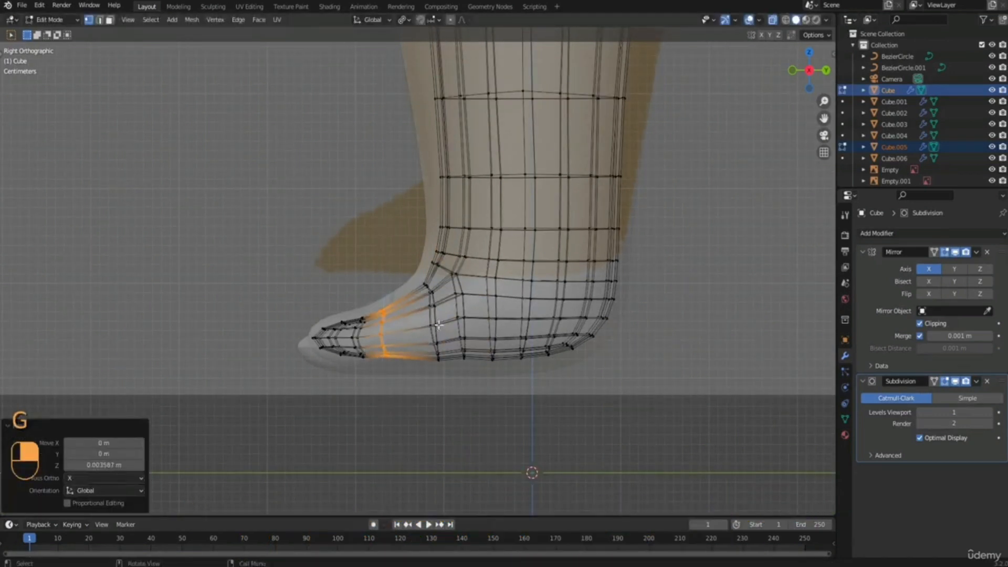
Switch to editing the boot mesh and try to raise its vertices about 0.01 m along Z.
key("Tab")
left_click(405, 327)
left_click(324, 366)
key("Tab")
left_click(402, 358)
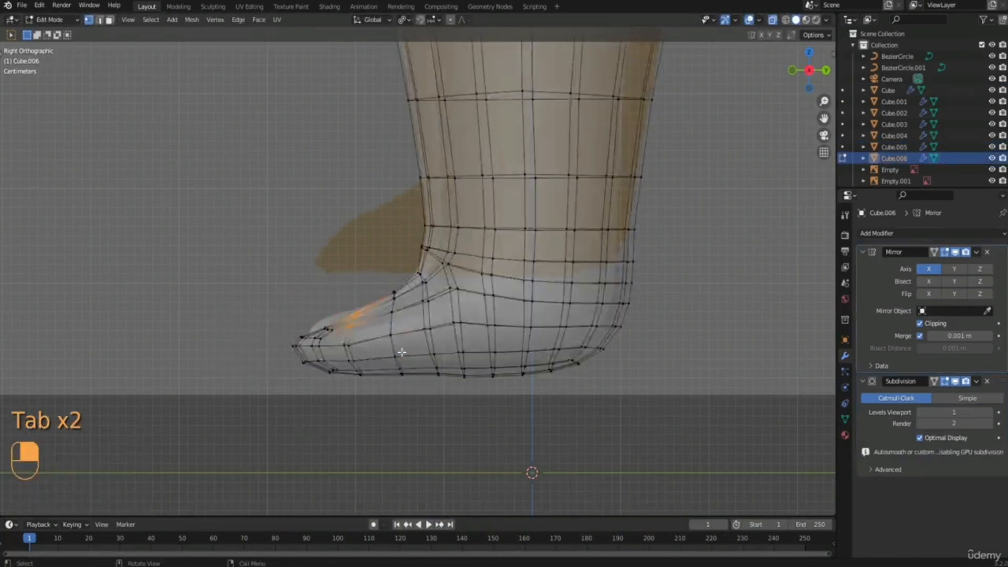
scroll(386, 336, "down", 2)
left_click_drag(291, 134, 677, 473)
scroll(646, 379, "up", 2)
key("g")
key("z")
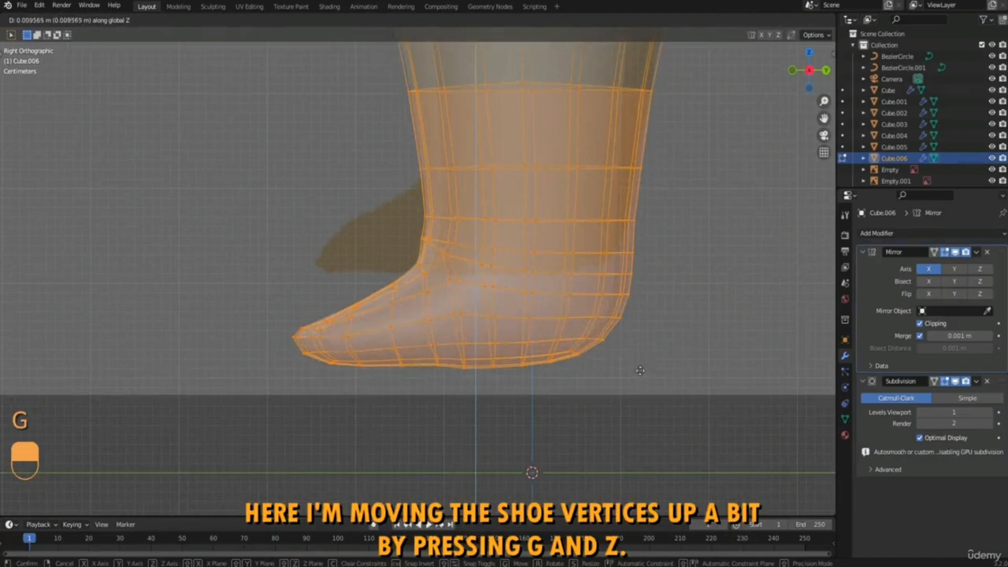
left_click(637, 373)
Lower the upper toe vertices of the body and sock about 0.002 m and move the front foot vertices about 0.011 m back.
left_click_drag(283, 287, 339, 356)
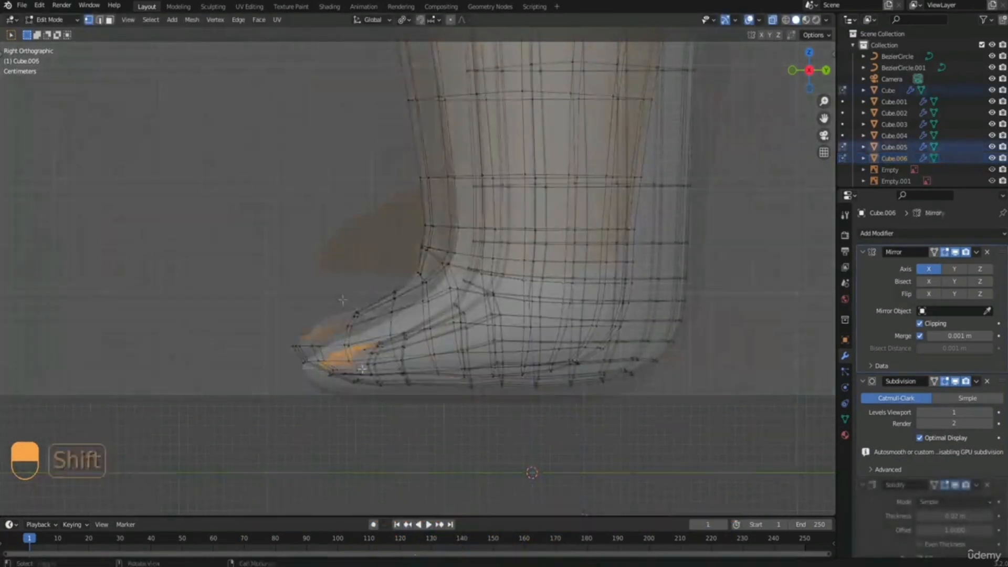
key("g")
key("z")
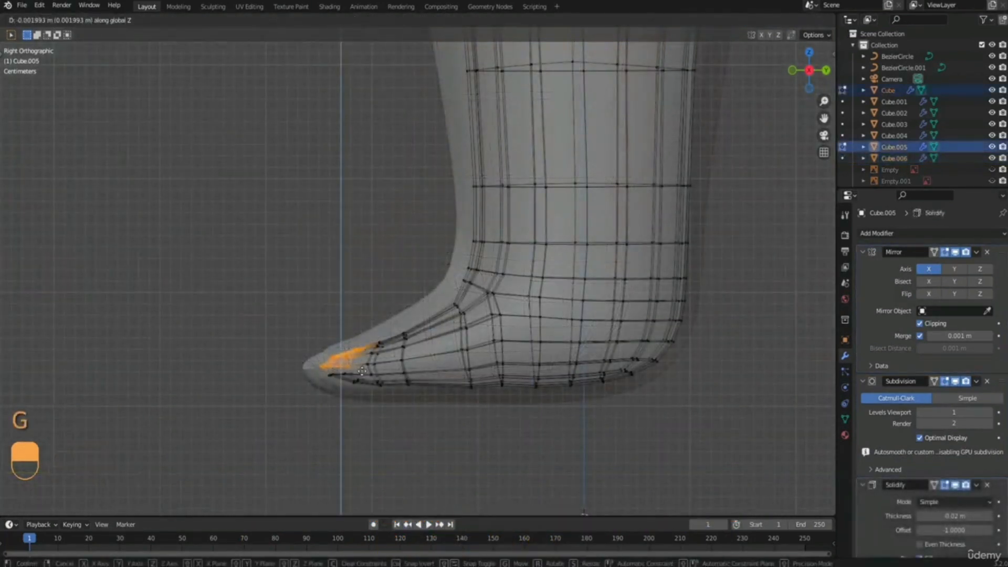
left_click(330, 338)
left_click_drag(299, 317, 428, 418)
key("g")
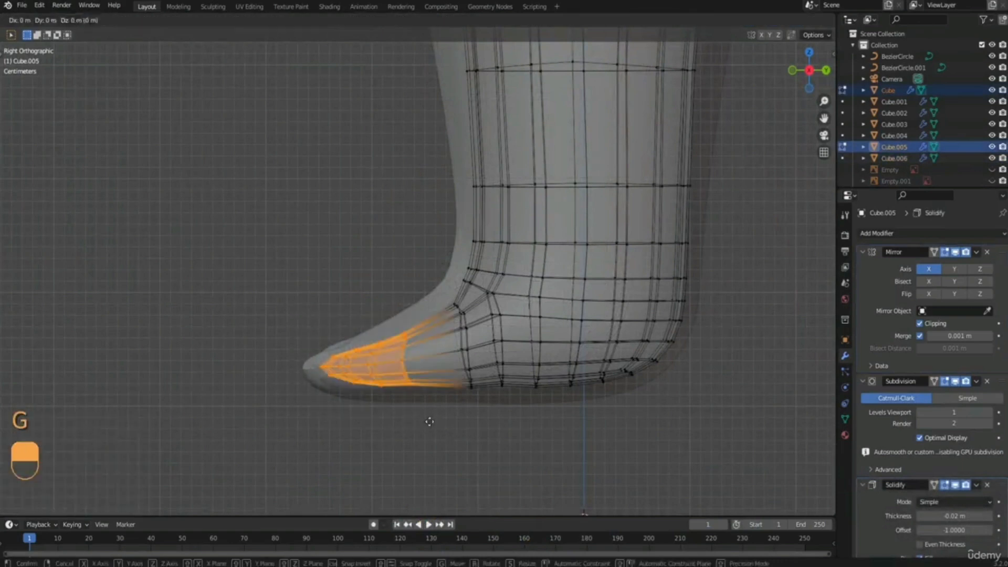
key("y")
left_click(440, 417)
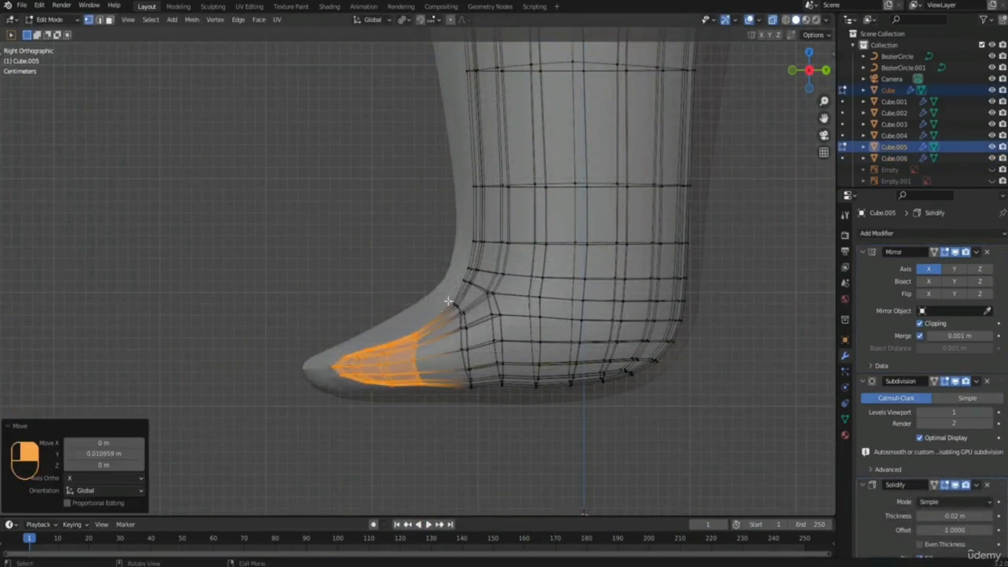
Turn off X-ray and inspect how the feet and socks fit inside the boots.
middle_click_drag(438, 239, 428, 257, "shift")
left_click(773, 21)
scroll(351, 272, "down", 3)
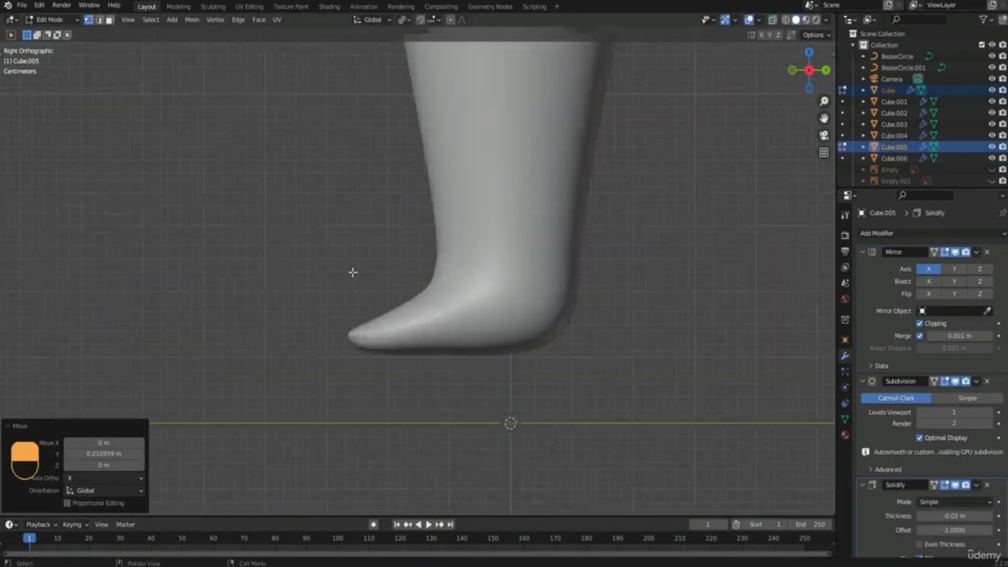
middle_click_drag(351, 272, 529, 270)
scroll(432, 304, "down", 4)
middle_click_drag(443, 231, 470, 350, "shift")
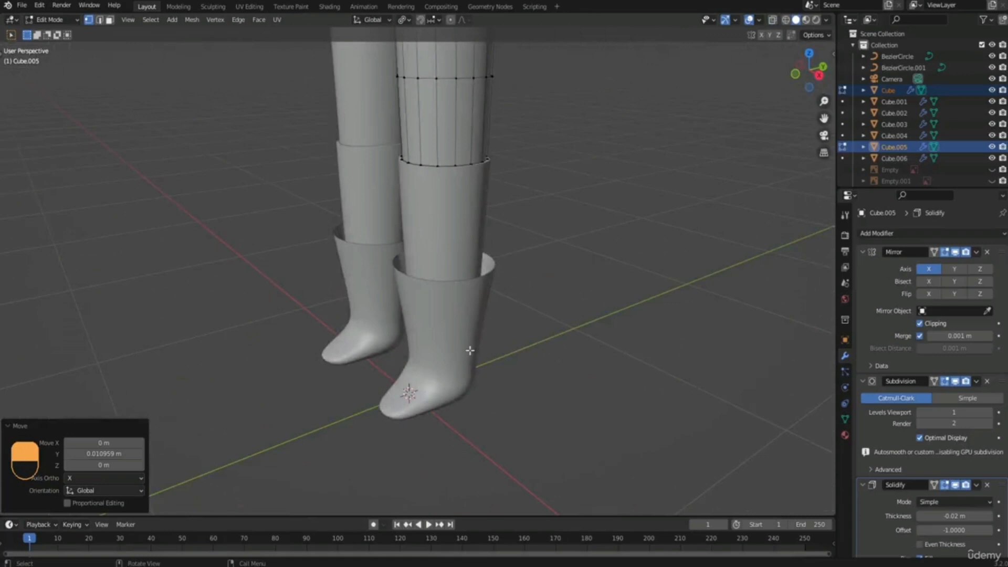
Stop editing the body and sock, and open the boot for editing in the right view with X-ray on.
key("Tab")
left_click(431, 354)
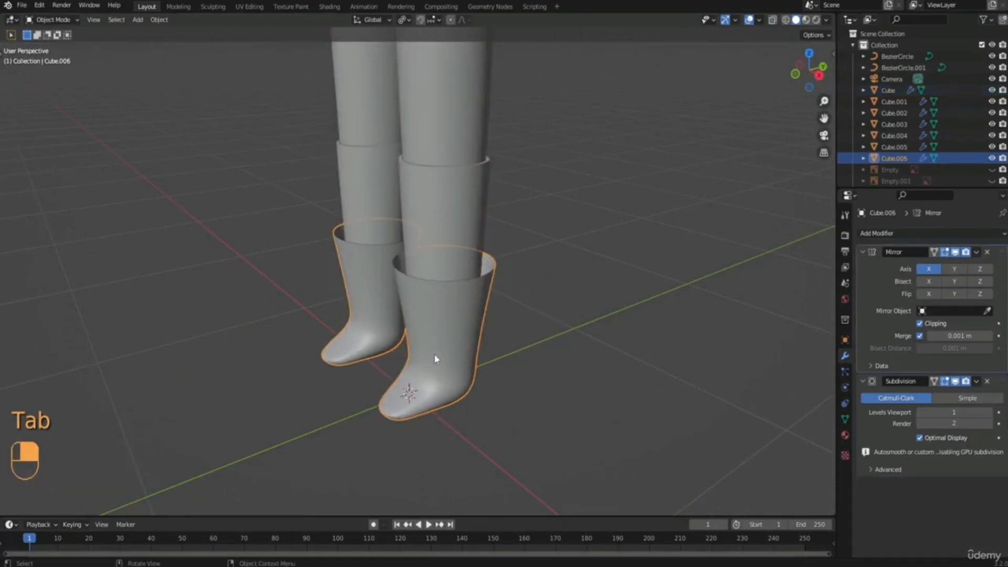
middle_click_drag(434, 354, 408, 317)
key("Tab")
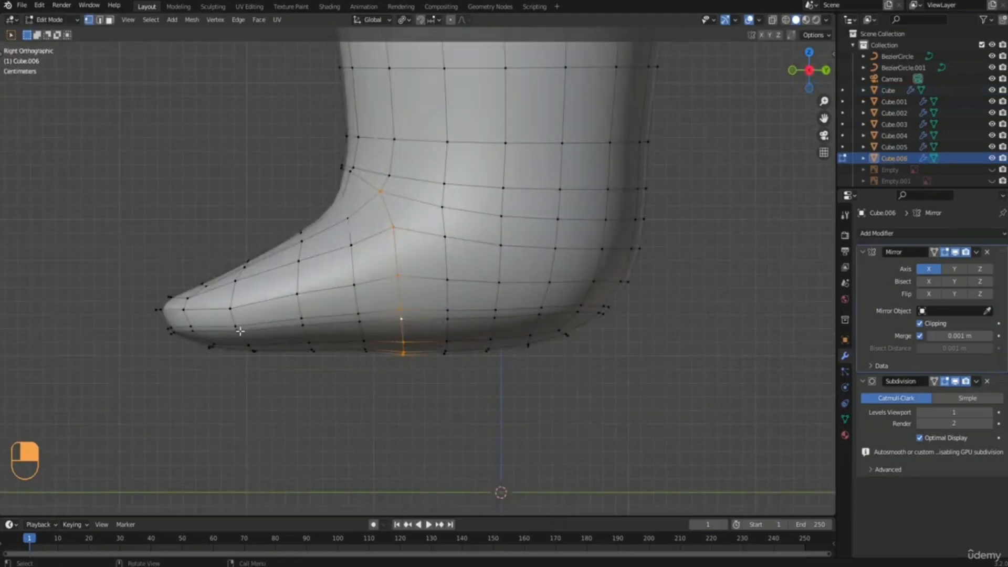
left_click(772, 20)
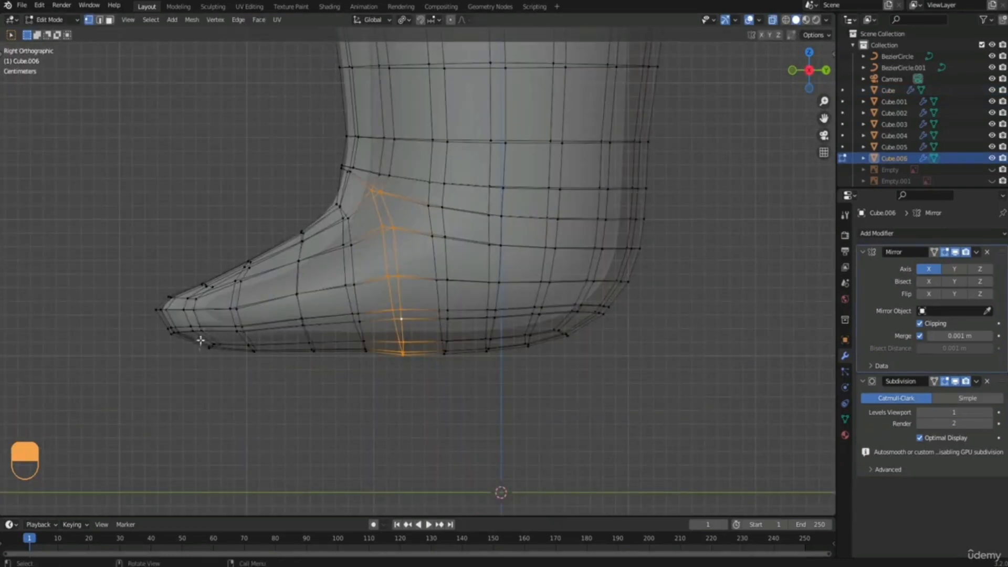
Select the boot's sole vertices and flatten them completely by scaling to 0 along Z.
left_click_drag(199, 336, 594, 414)
left_click_drag(511, 332, 584, 397, "shift")
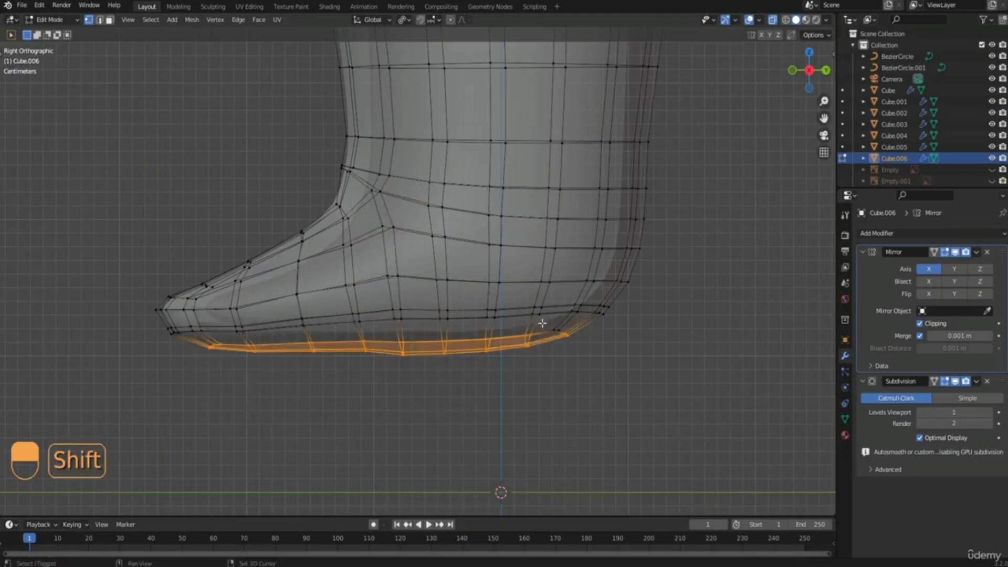
left_click_drag(546, 322, 587, 367, "shift")
scroll(419, 373, "down", 2)
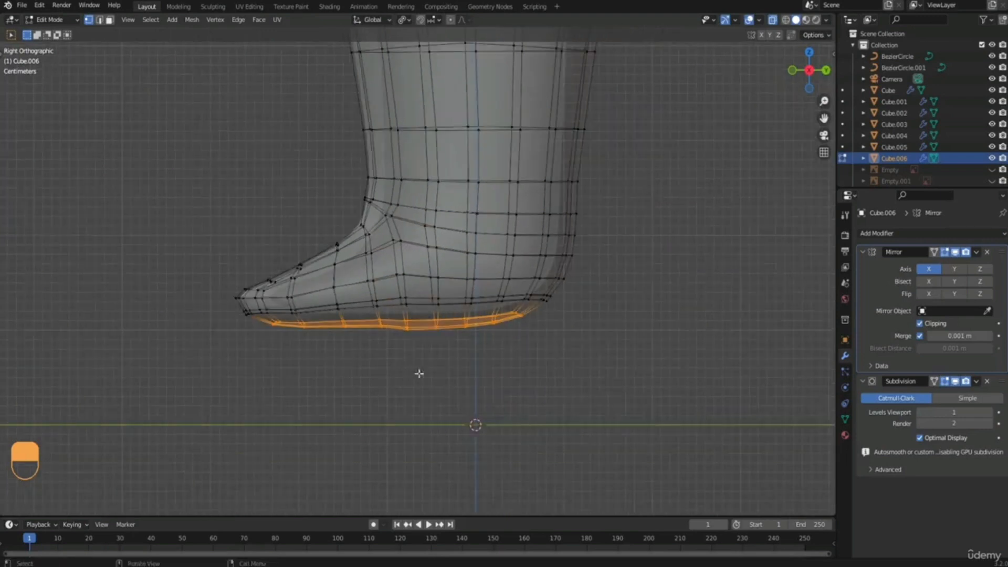
middle_click_drag(577, 262, 620, 244)
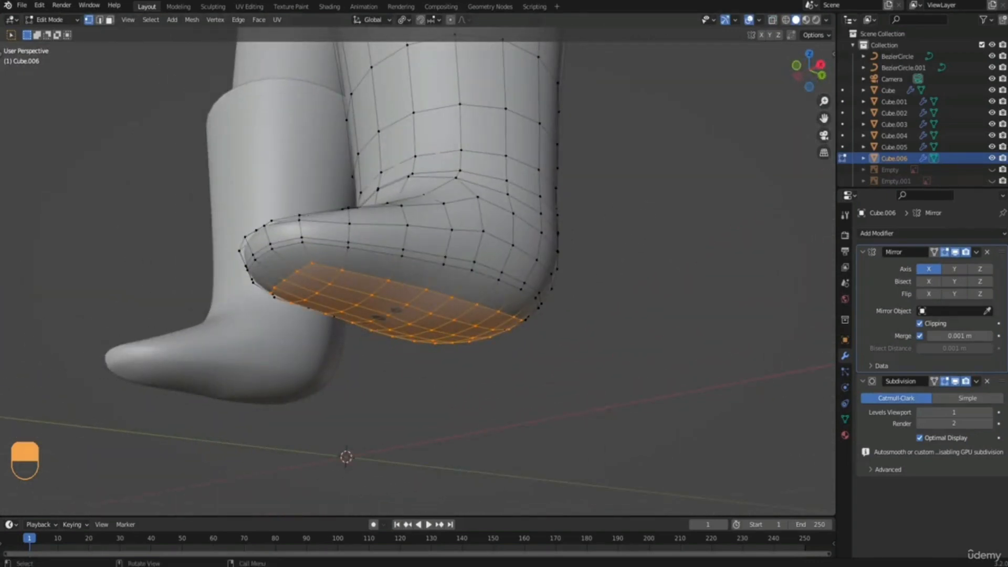
key("s")
key("z")
key("0")
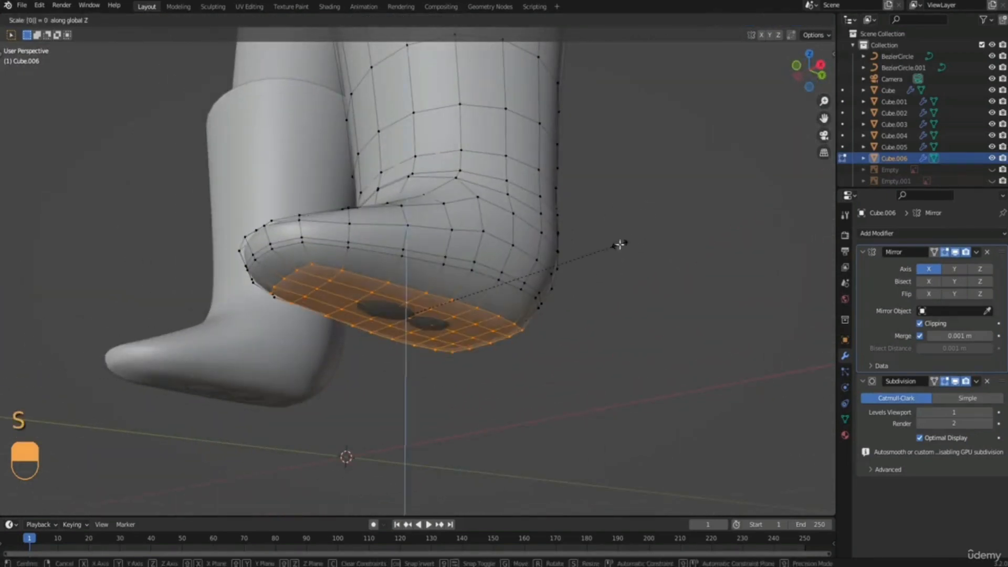
left_click(620, 244)
Lower the flattened sole about 0.005 m, enlarge it to about 1.013, and leave the boot's Edit Mode.
middle_click_drag(538, 279, 472, 320)
key("g")
key("z")
left_click(513, 310)
scroll(466, 311, "down", 1)
key("s")
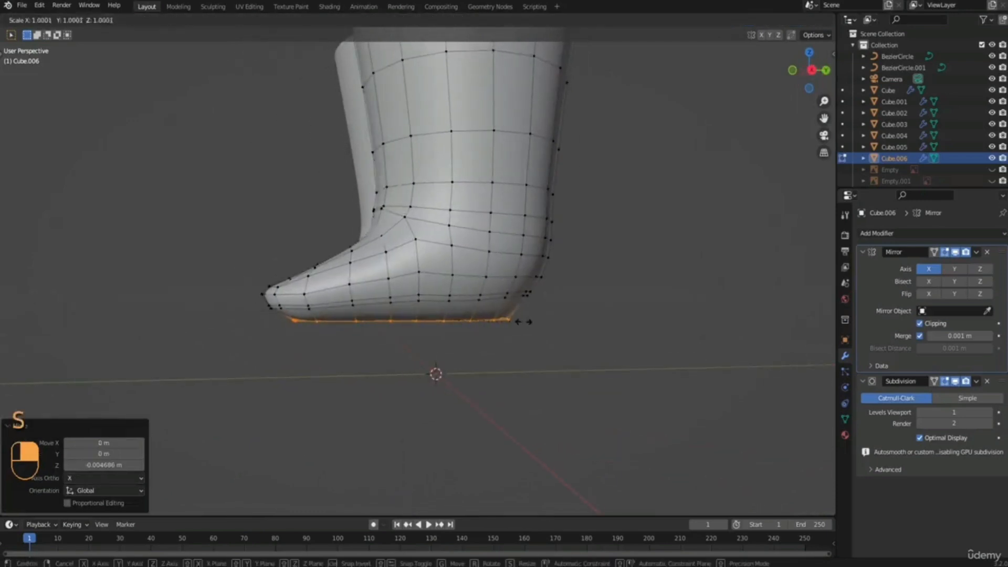
left_click(525, 318)
scroll(521, 315, "down", 1)
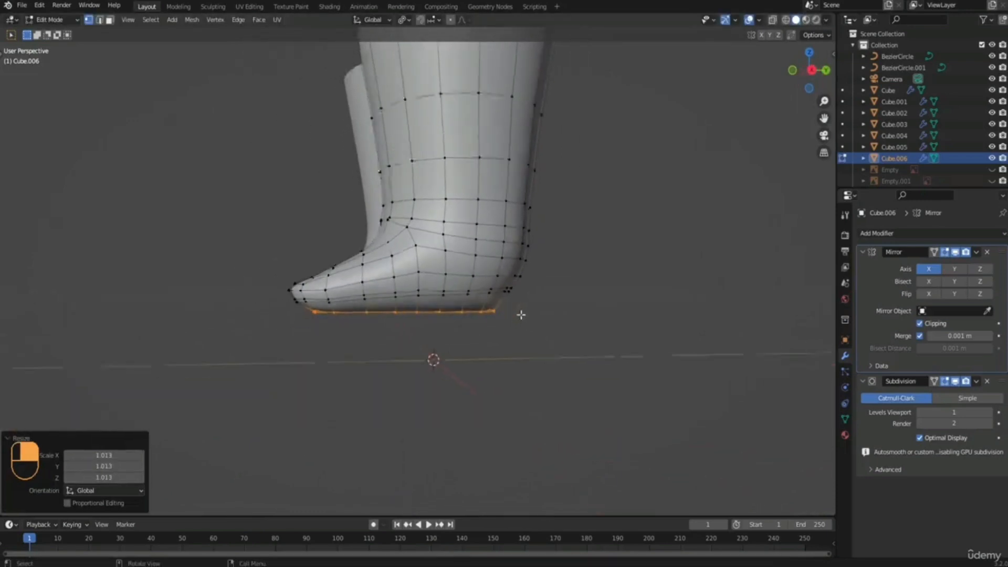
middle_click_drag(520, 315, 439, 291)
key("Tab")
Examine the finished boots on the clothed figure from several angles.
scroll(415, 305, "down", 6)
middle_click_drag(388, 310, 475, 316)
scroll(476, 315, "down", 2)
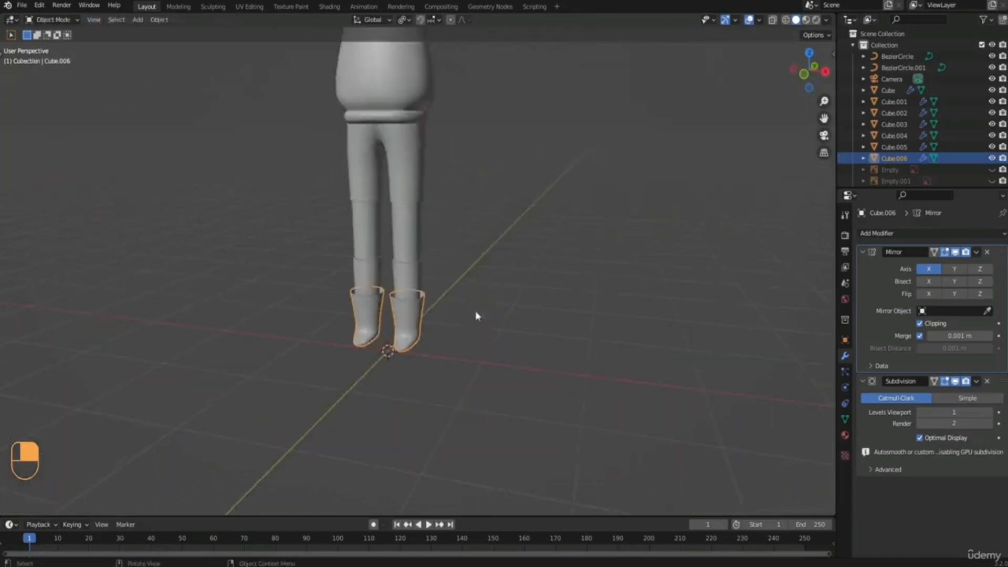
middle_click_drag(480, 278, 471, 317, "shift")
scroll(449, 218, "up", 5)
key("Tab")
left_click(519, 340)
middle_click_drag(518, 341, 460, 349)
middle_click_drag(458, 341, 475, 208, "shift")
scroll(475, 276, "up", 1)
key("Tab")
Select the boots, socks and body together and open them in Edit Mode with X-ray on and vertex selection active.
left_click(457, 281)
scroll(473, 263, "down", 2)
left_click(426, 147, "shift")
left_click(391, 86, "shift")
middle_click_drag(398, 110, 440, 85)
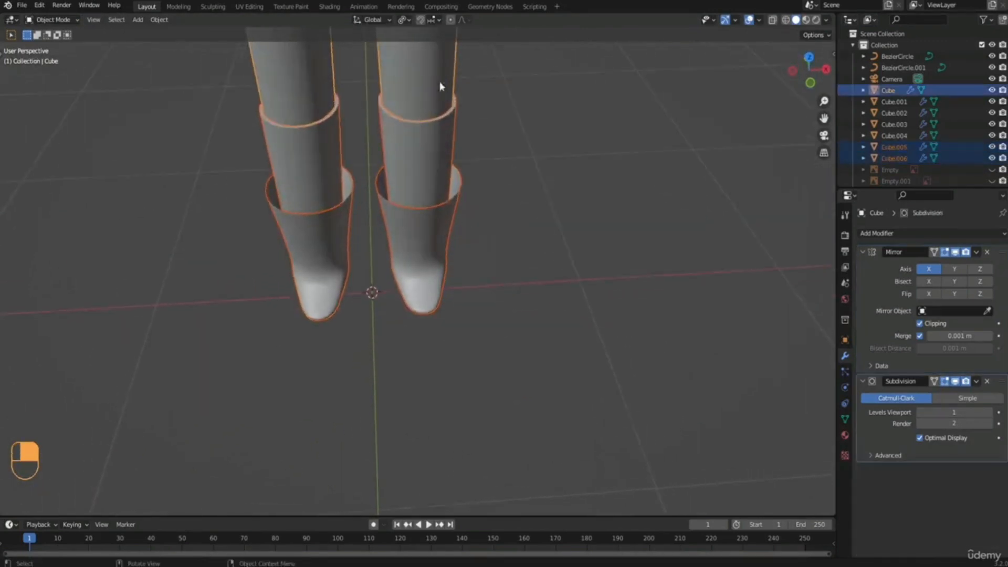
middle_click_drag(450, 171, 402, 252)
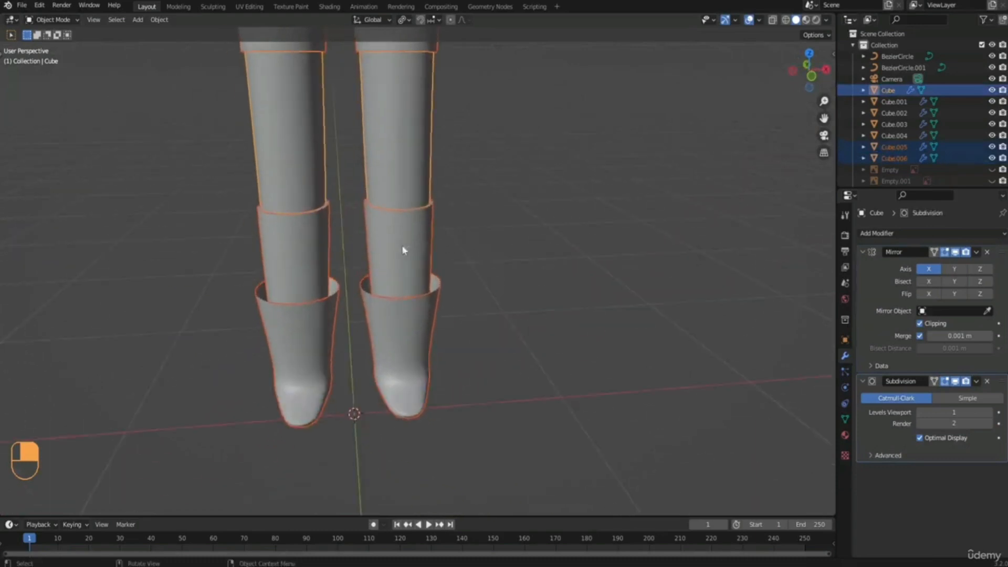
key("Tab")
middle_click_drag(461, 244, 439, 275)
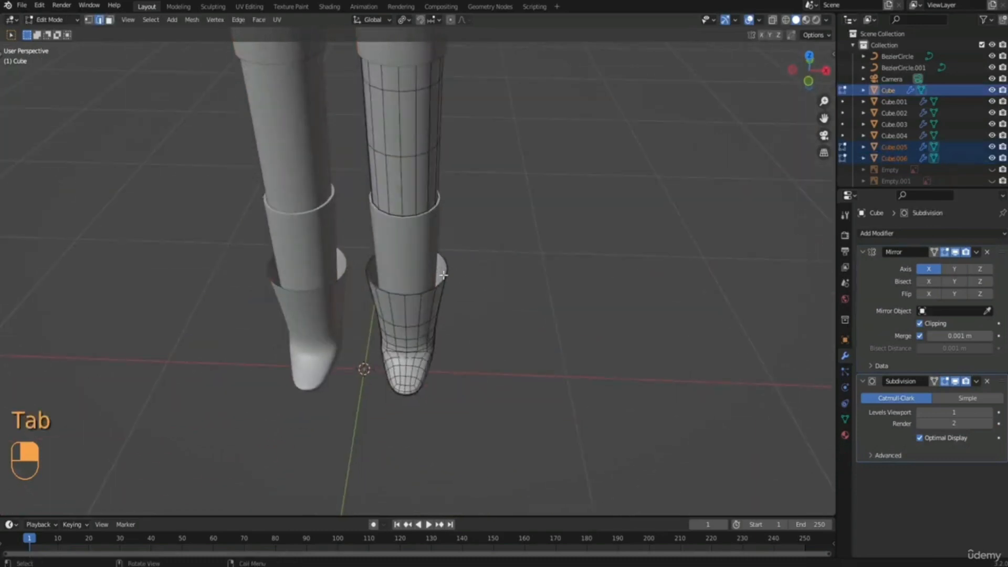
left_click(772, 22)
middle_click_drag(413, 307, 381, 340)
key("1")
Select all toe vertices and, with proportional editing at size about 0.08, narrow them to about 0.77 along X.
scroll(401, 290, "up", 2)
scroll(401, 291, "up", 2)
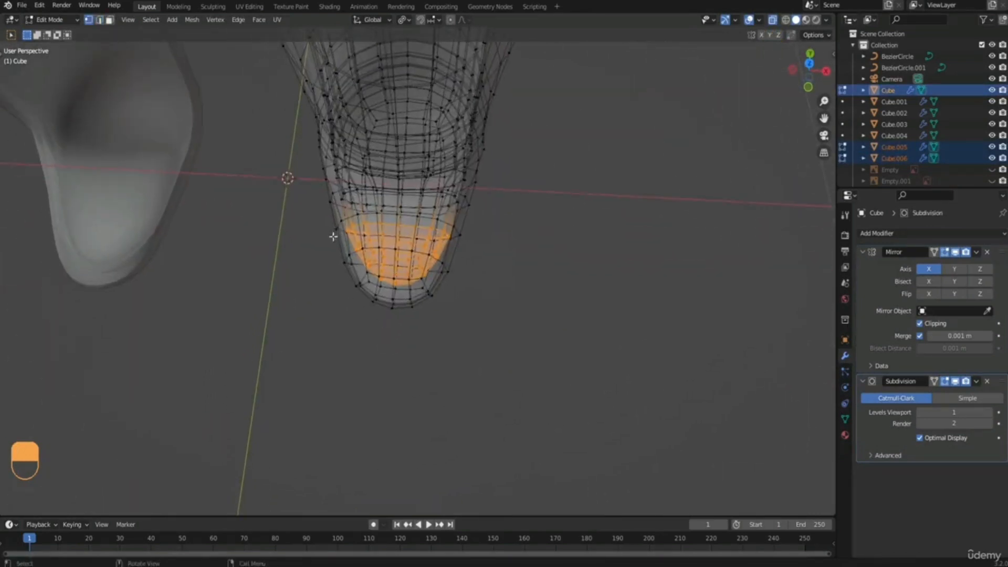
left_click_drag(333, 236, 477, 353)
middle_click_drag(477, 354, 433, 142)
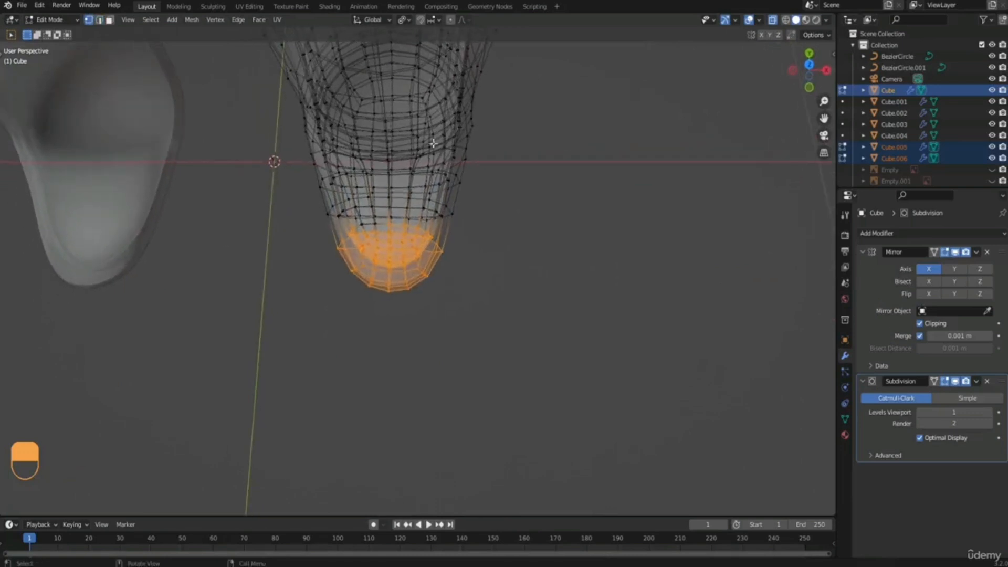
left_click(450, 21)
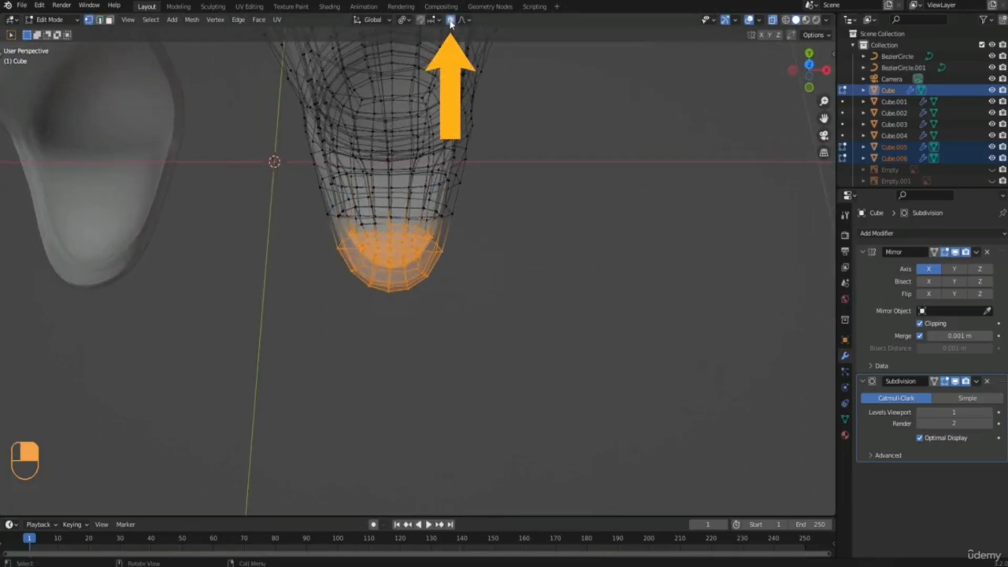
key("s")
key("x")
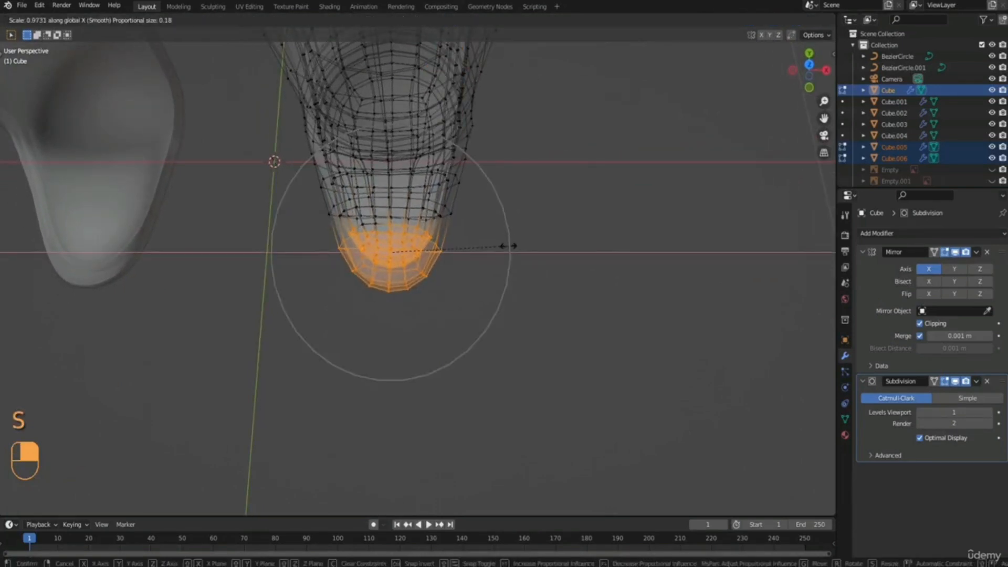
scroll(507, 245, "up", 4)
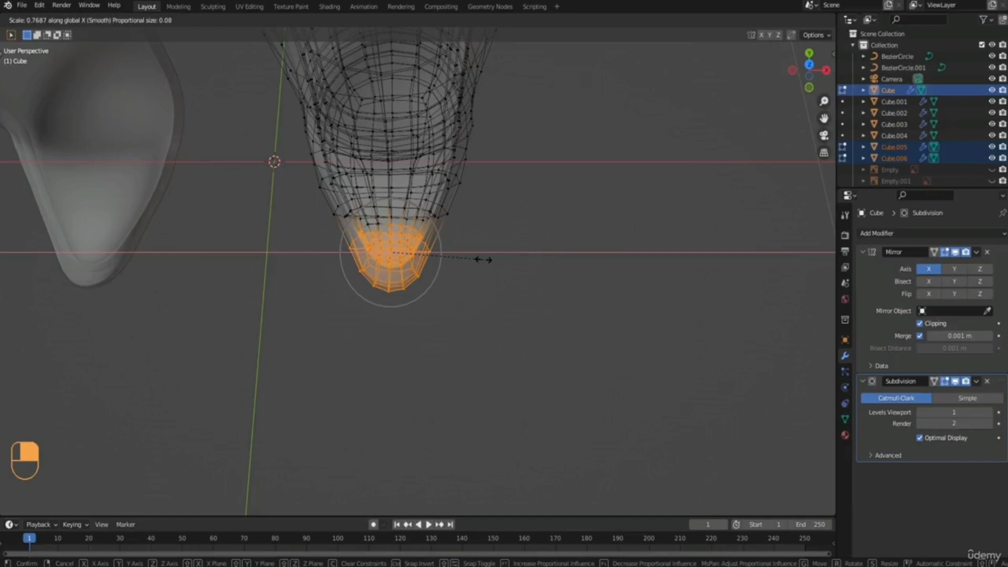
left_click(482, 259)
Select only the vertices at the very tip of the toe and scale them to 0.670 along X.
left_click_drag(367, 277, 429, 314)
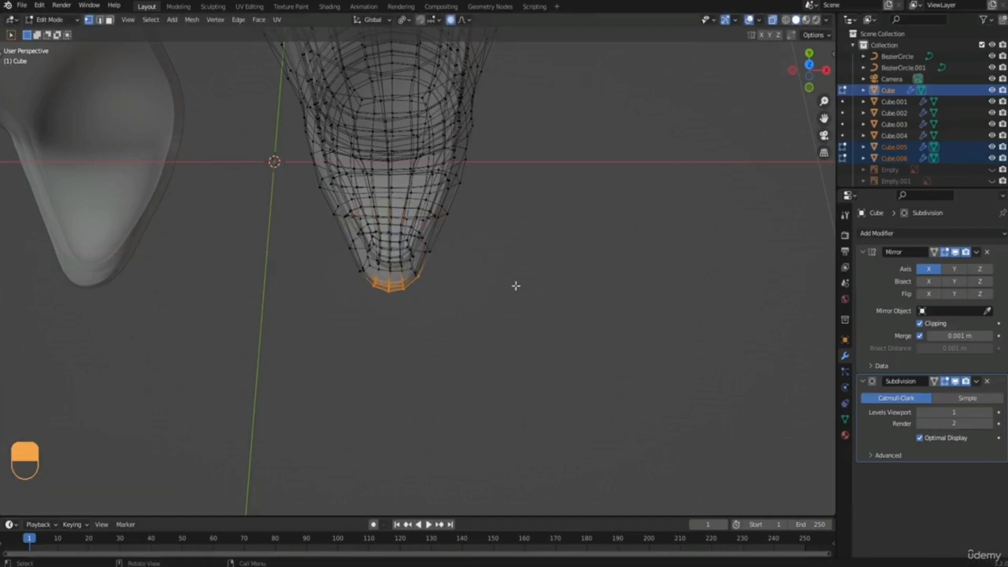
left_click_drag(368, 275, 416, 316)
key("s")
key("x")
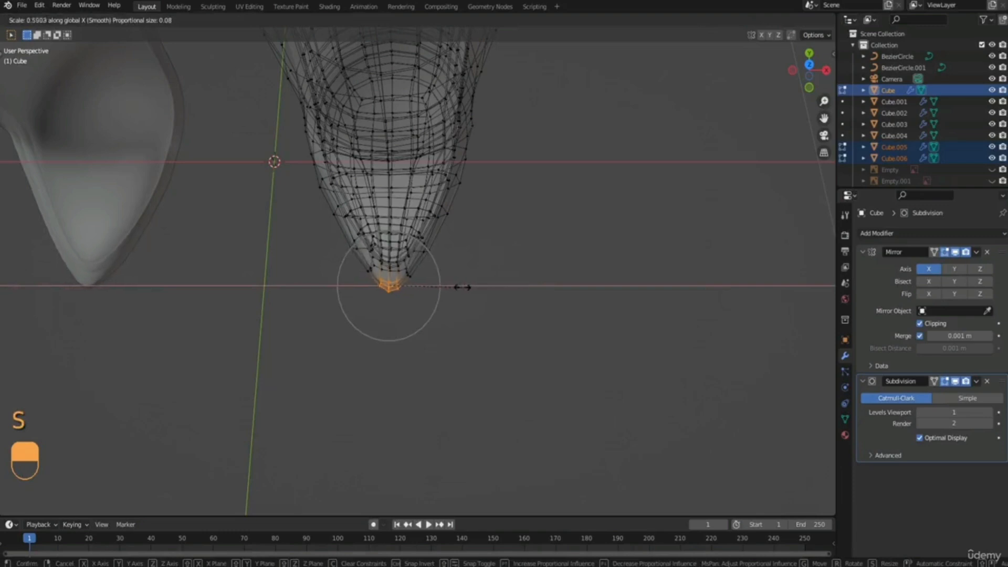
left_click(473, 284)
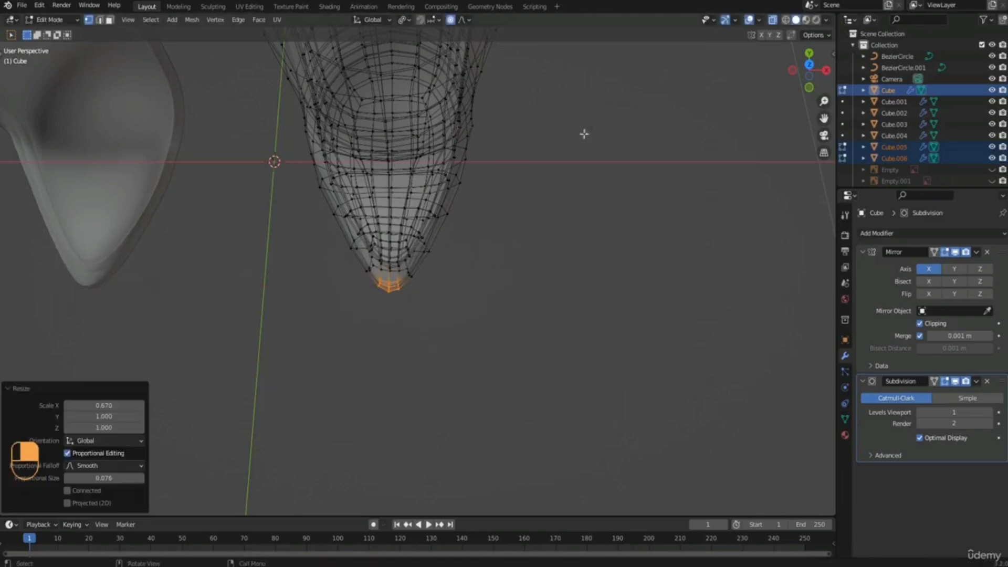
Turn off X-ray, leave Edit Mode and select only the boots.
left_click(774, 20)
middle_click_drag(591, 189, 527, 202)
key("Tab")
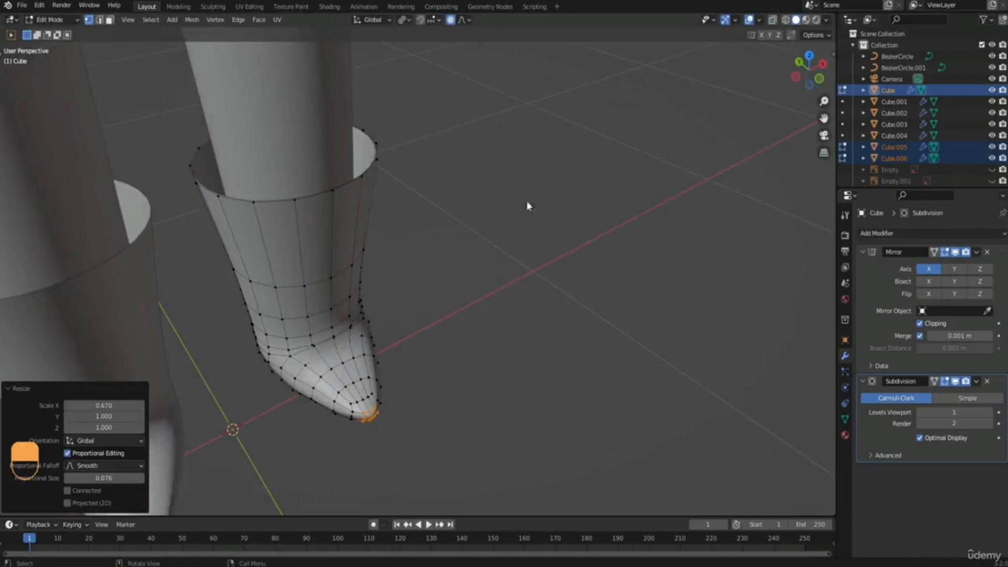
key("Tab")
middle_click_drag(492, 221, 450, 394)
scroll(477, 219, "down", 3)
scroll(471, 204, "down", 3)
left_click(450, 394)
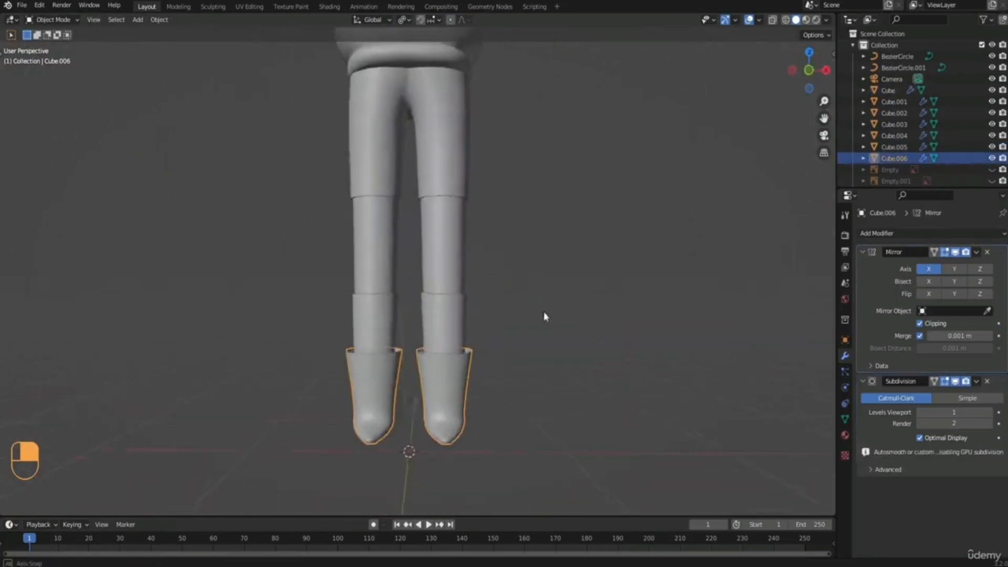
middle_click_drag(544, 313, 523, 332)
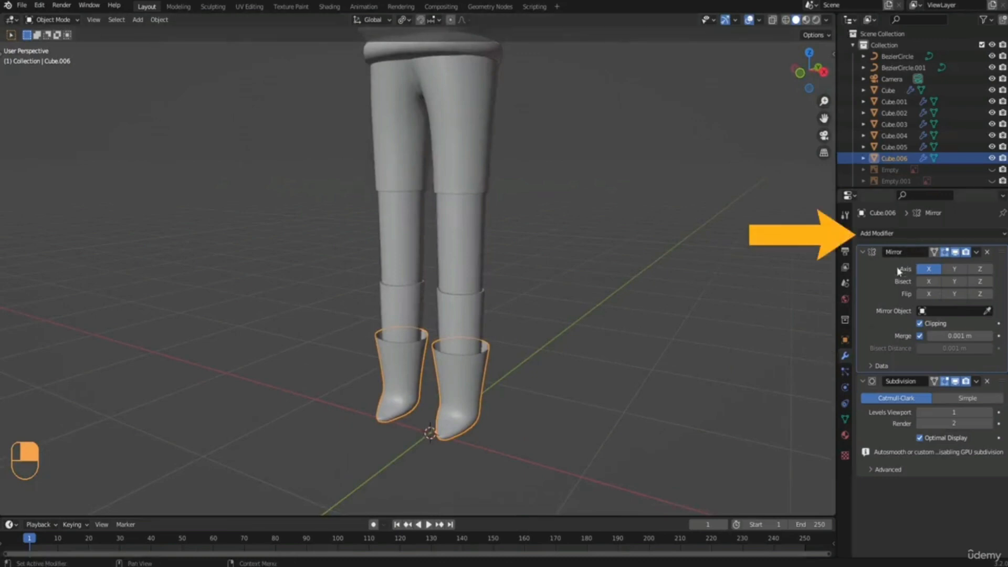
Add a Solidify modifier to the boots with a thickness of 0.02 m.
left_click(892, 231)
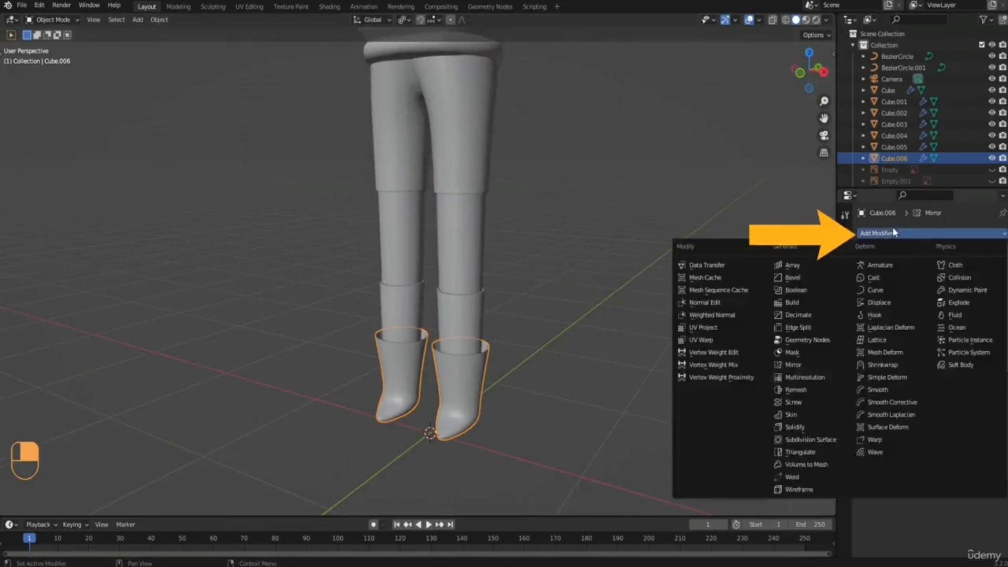
left_click(796, 428)
middle_click_drag(765, 418, 680, 413)
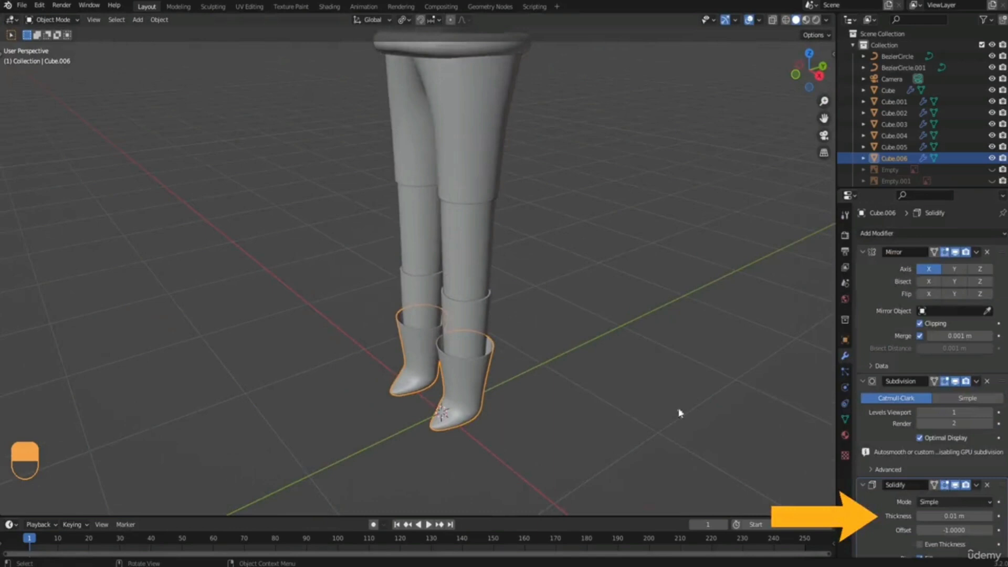
left_click(960, 512)
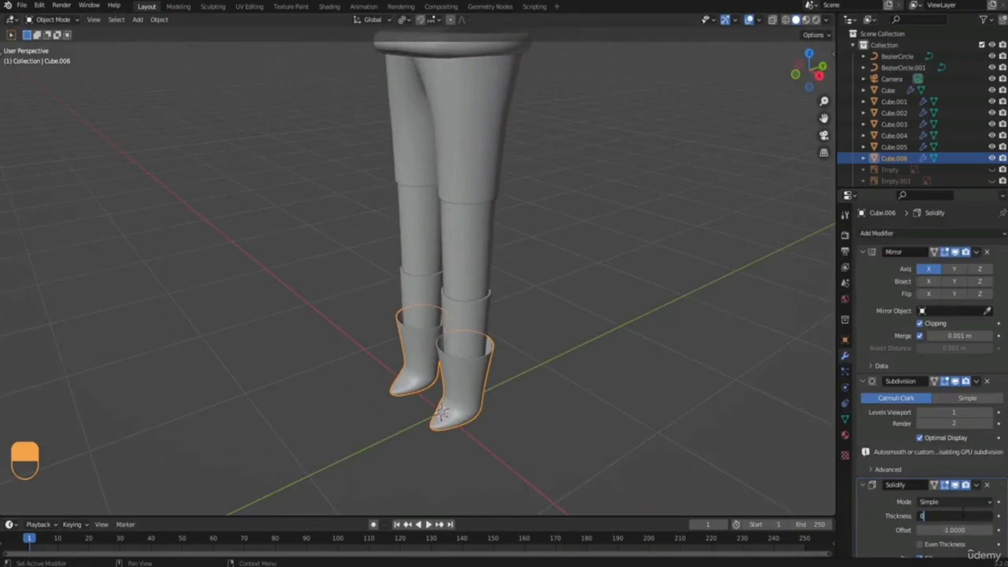
key("Return")
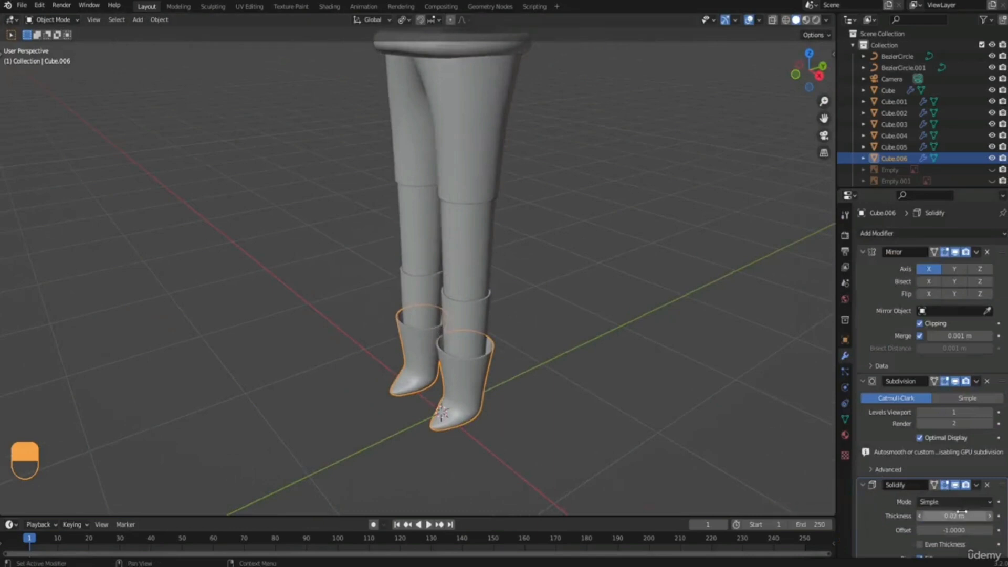
Thicken the boots further by setting their Solidify thickness to 0.04 m.
middle_click_drag(495, 329, 488, 258)
scroll(489, 260, "up", 5)
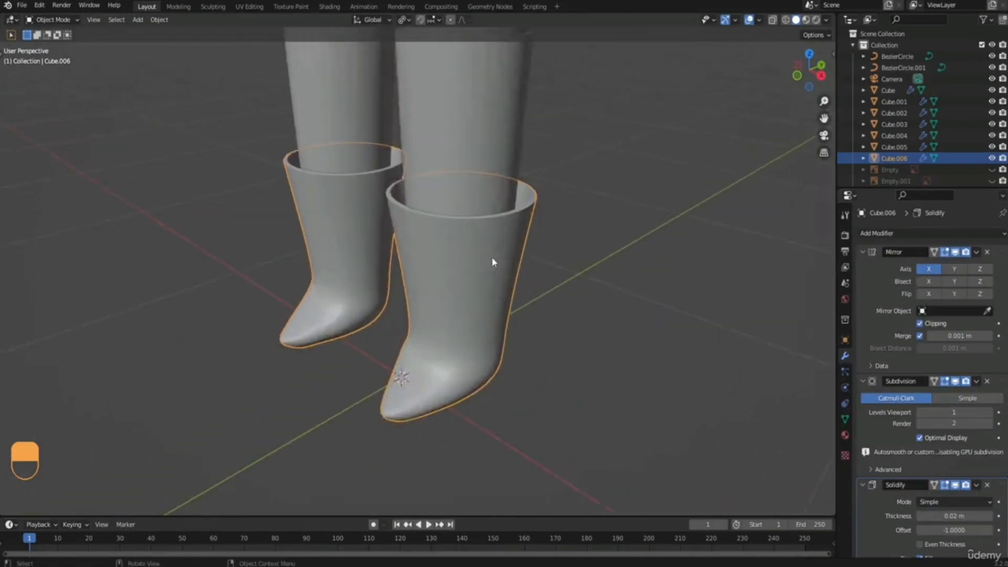
scroll(492, 262, "up", 2)
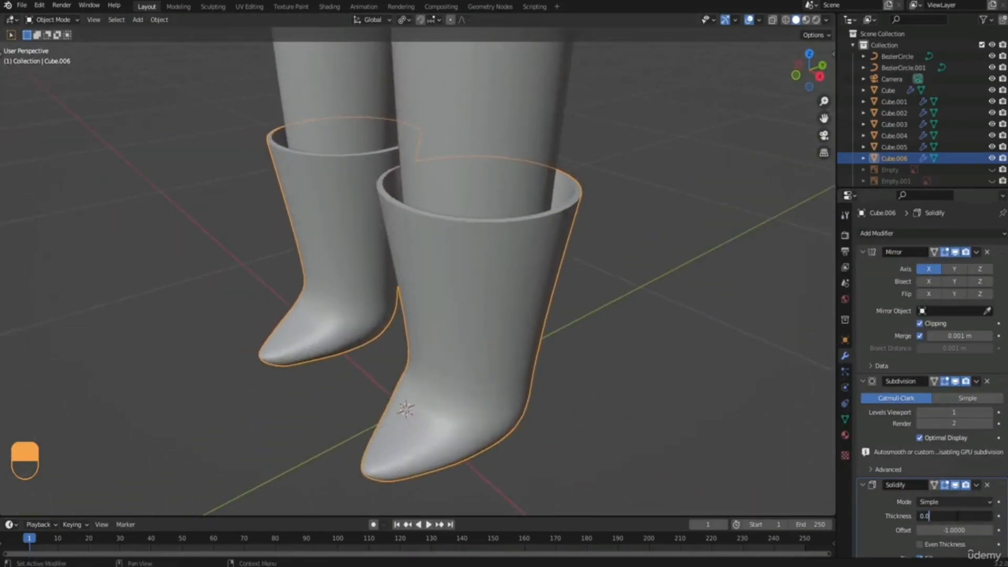
type("4")
key("Return")
scroll(600, 305, "down", 3)
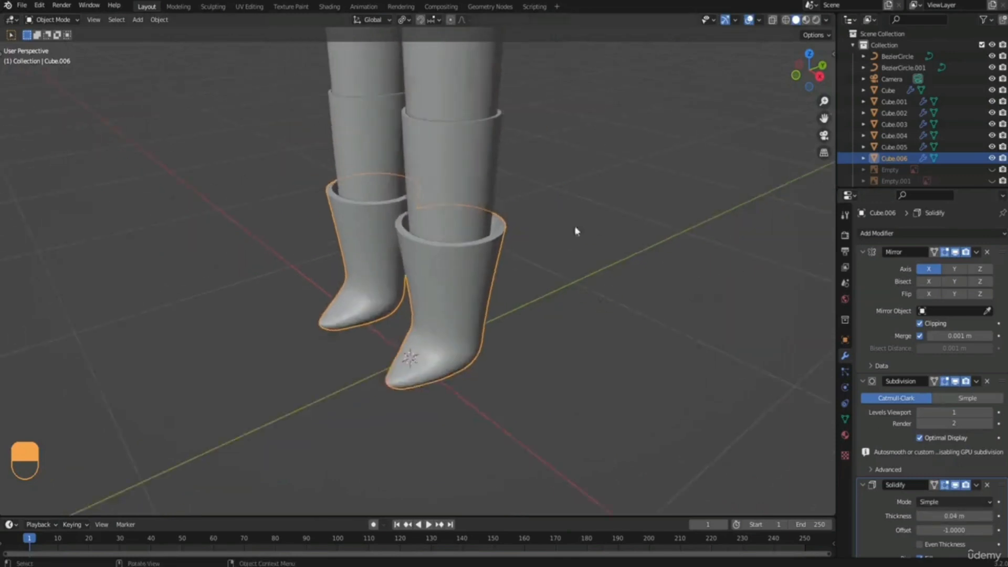
middle_click_drag(577, 231, 491, 253)
middle_click_drag(504, 307, 660, 249)
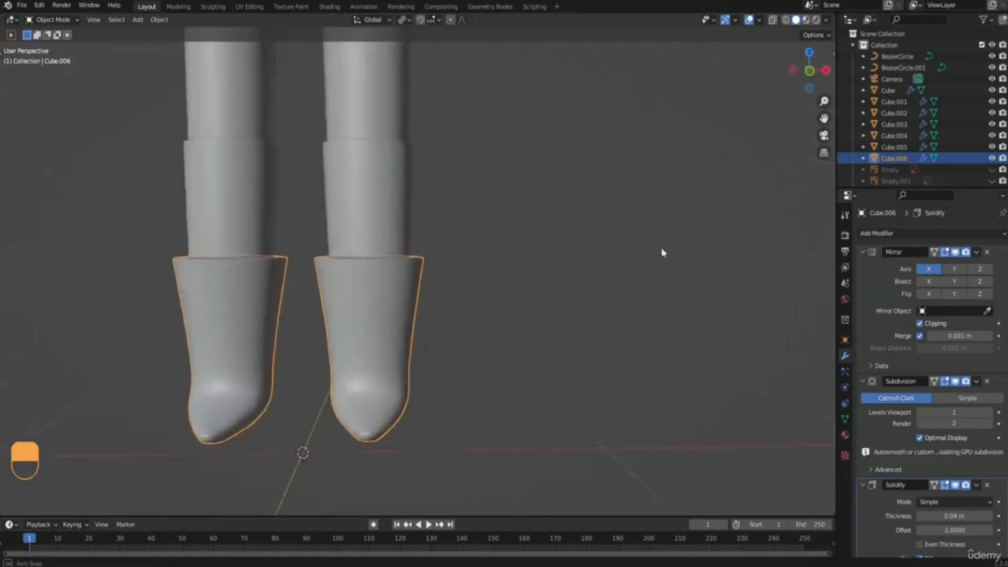
scroll(439, 230, "down", 2)
middle_click_drag(439, 230, 603, 230, "shift")
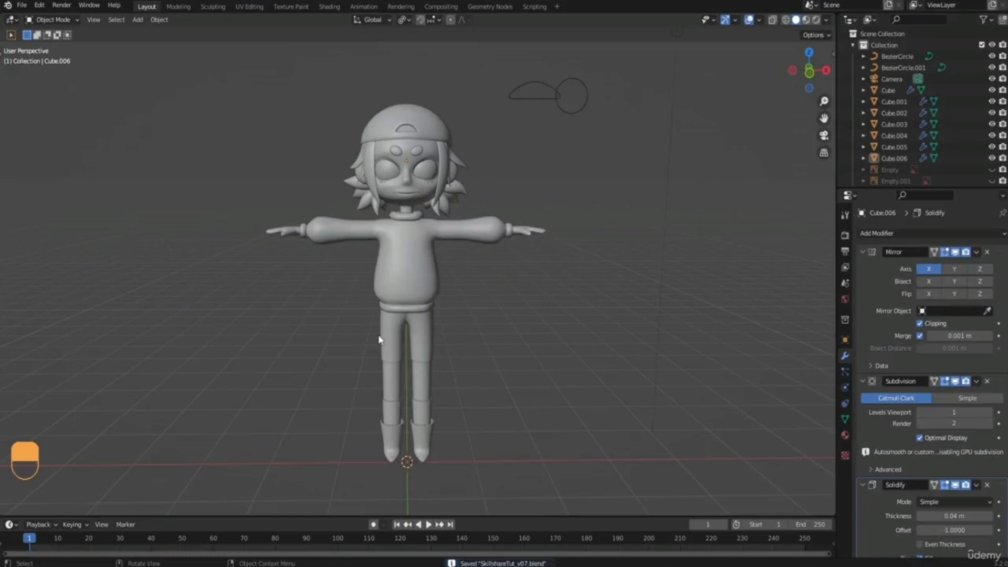
Add a Round Cube mesh at the world origin and shade it smooth.
key("shift+a")
mouse_move(352, 354)
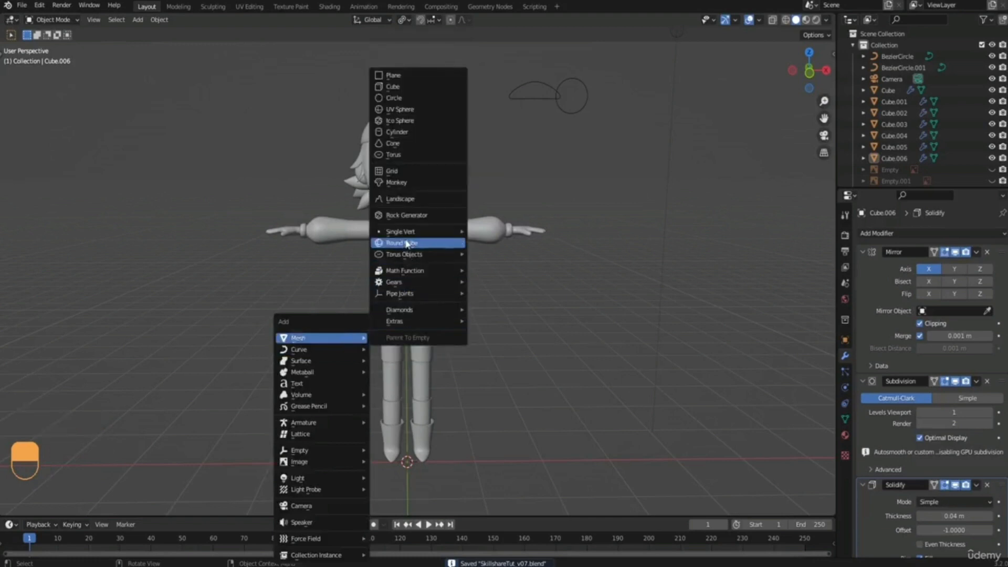
left_click(407, 243)
right_click(408, 442)
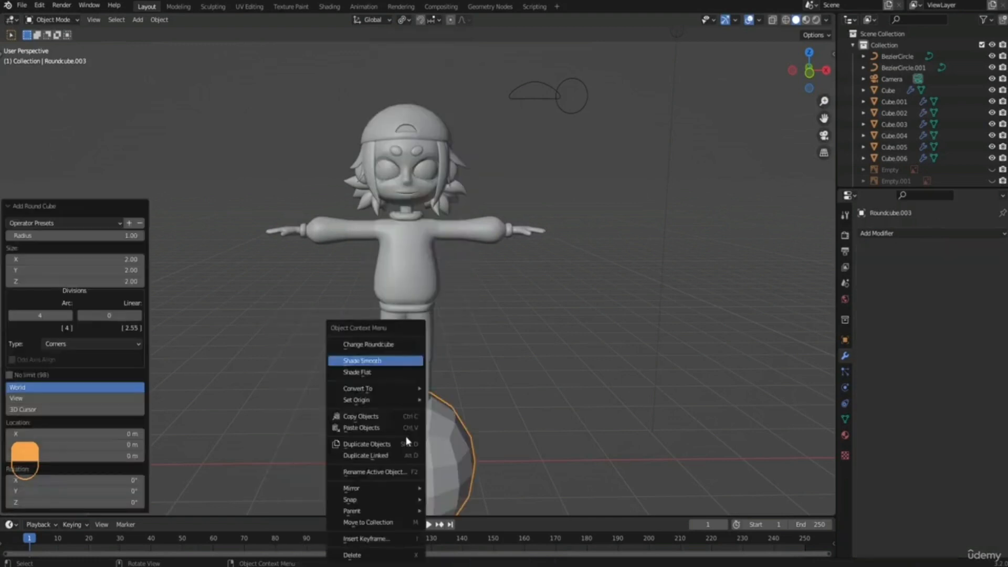
left_click(360, 362)
Raise the round cube about 4.37 m along Z to the height of the head and switch to the front view.
key("g")
key("z")
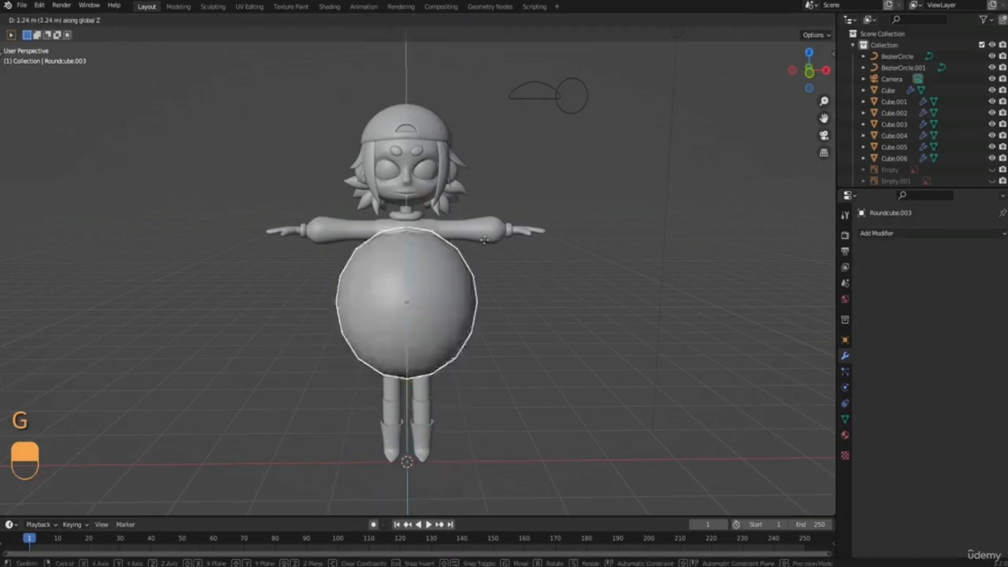
left_click(481, 93)
key("KP_1")
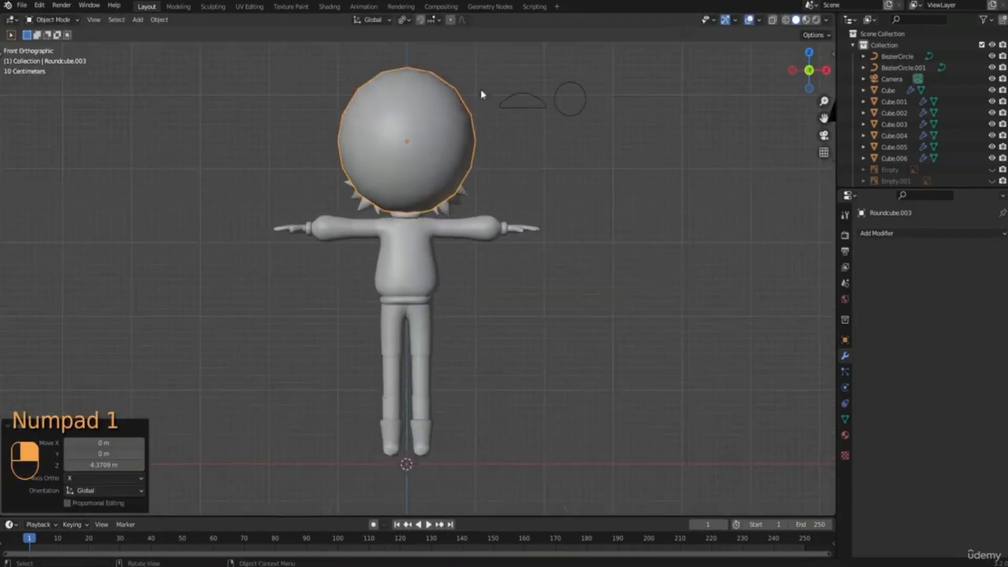
middle_click_drag(481, 93, 404, 260, "shift")
Shrink the round cube to a small ball and raise it about 0.34 m along Z to the top of the cap.
key("s")
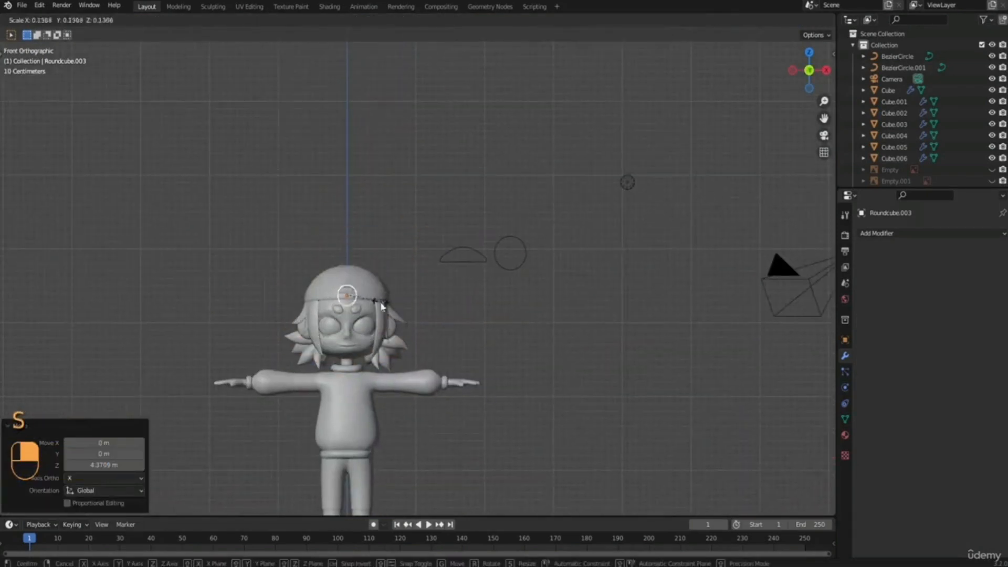
left_click(391, 288)
key("g")
key("z")
left_click(380, 279)
middle_click_drag(356, 270, 397, 284, "shift")
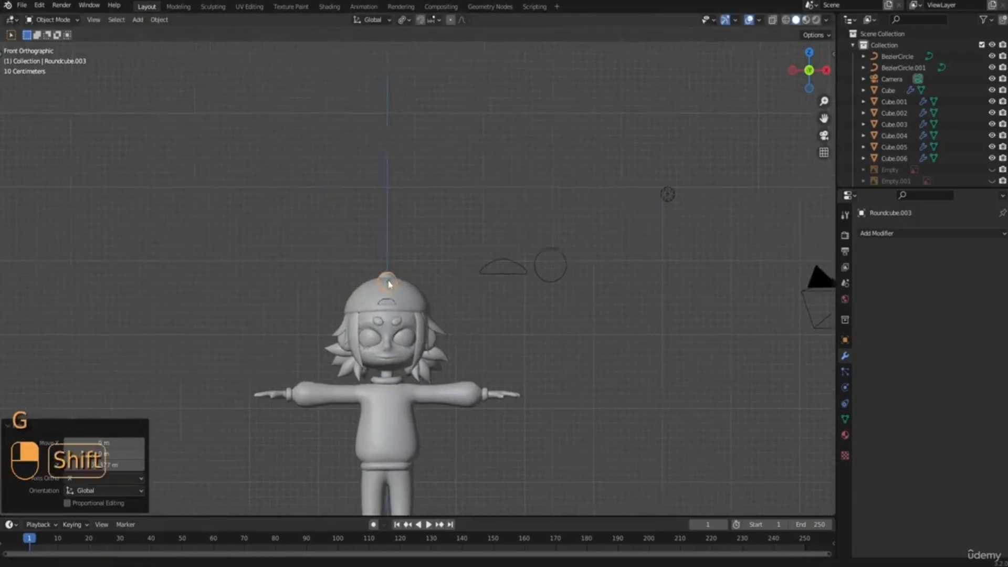
Scale the ball down to 0.419 and raise it about 0.08 m so it sits on the cap's crown.
scroll(397, 284, "up", 4)
key("s")
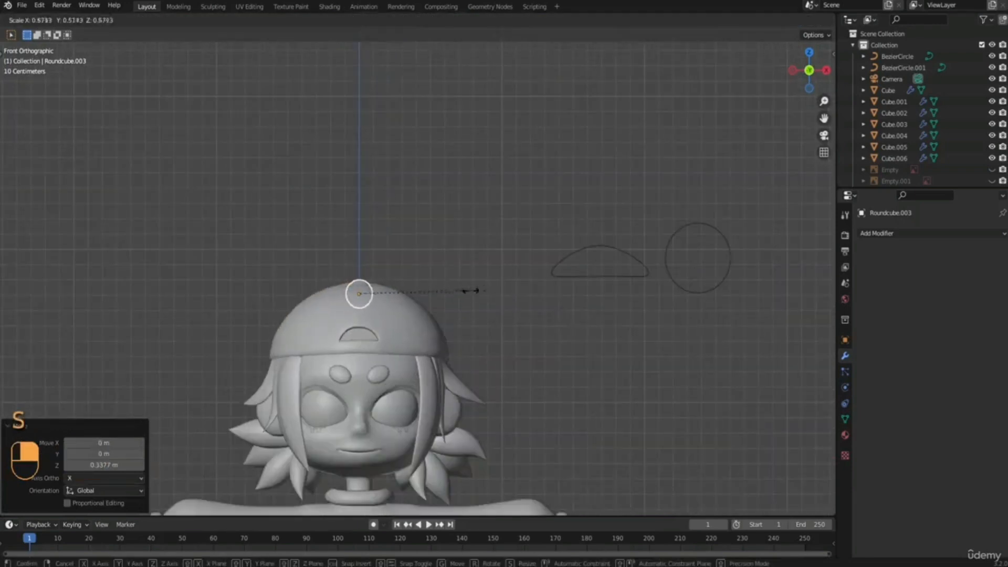
left_click(415, 305)
key("g")
key("z")
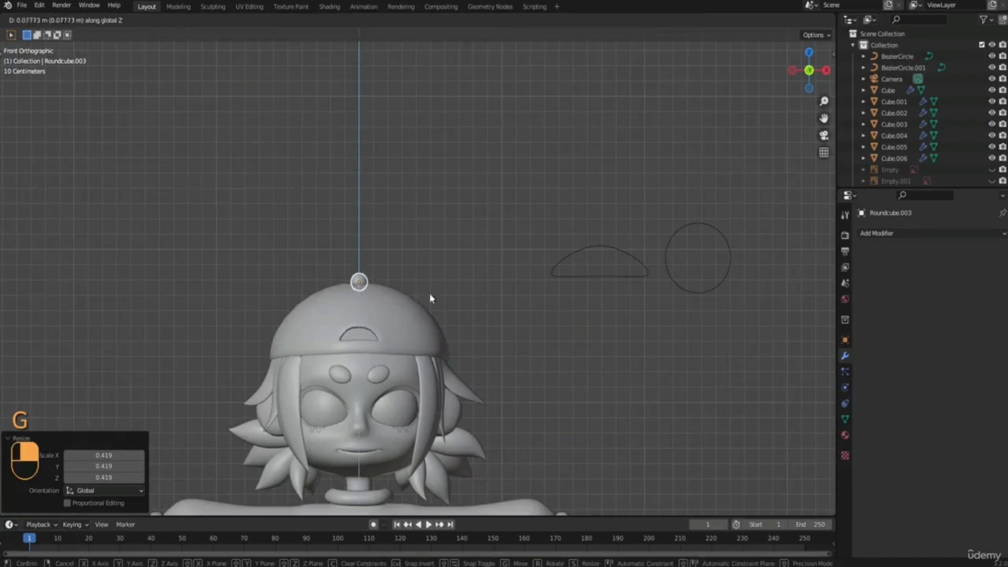
left_click(430, 295)
Open the small ball on top of the cap in Edit Mode with nothing selected and X-ray on.
middle_click_drag(378, 285, 407, 289, "shift")
scroll(404, 290, "up", 6)
key("Tab")
left_click(474, 290)
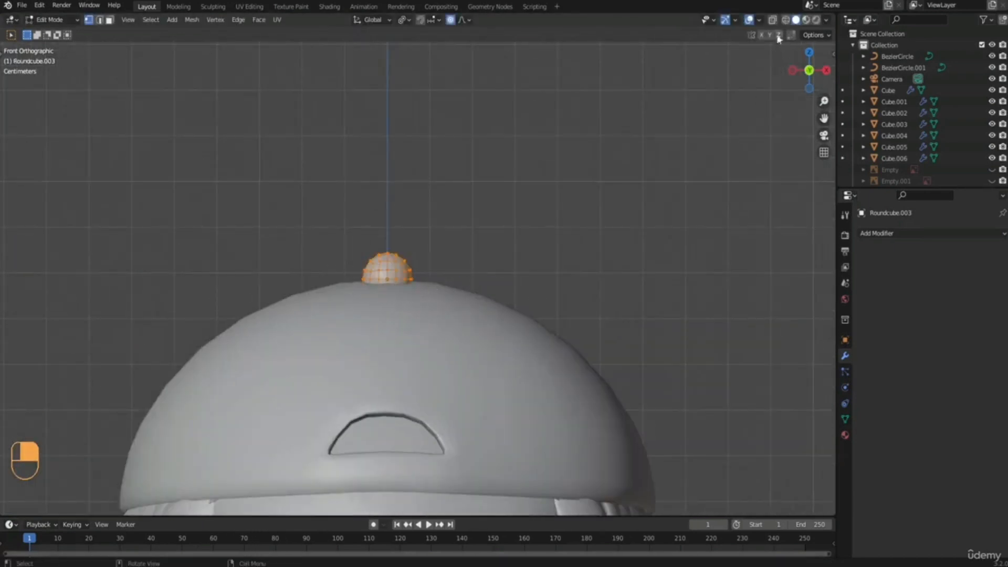
left_click(772, 19)
Select the lower half of the ball in face mode and delete its faces, leaving a dome on the cap.
left_click_drag(355, 285, 439, 336)
key("3")
scroll(317, 299, "up", 2)
left_click_drag(313, 295, 459, 329)
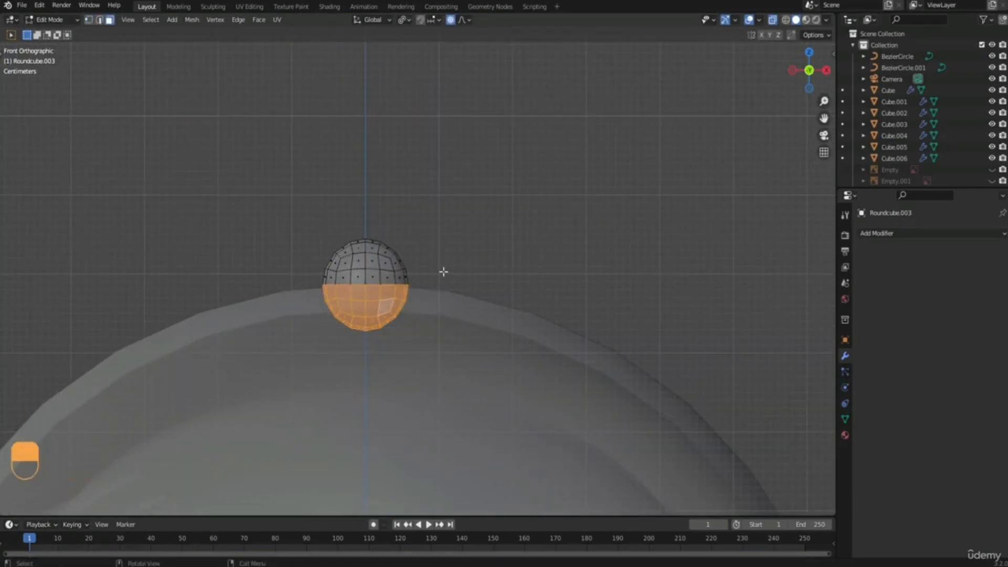
key("x")
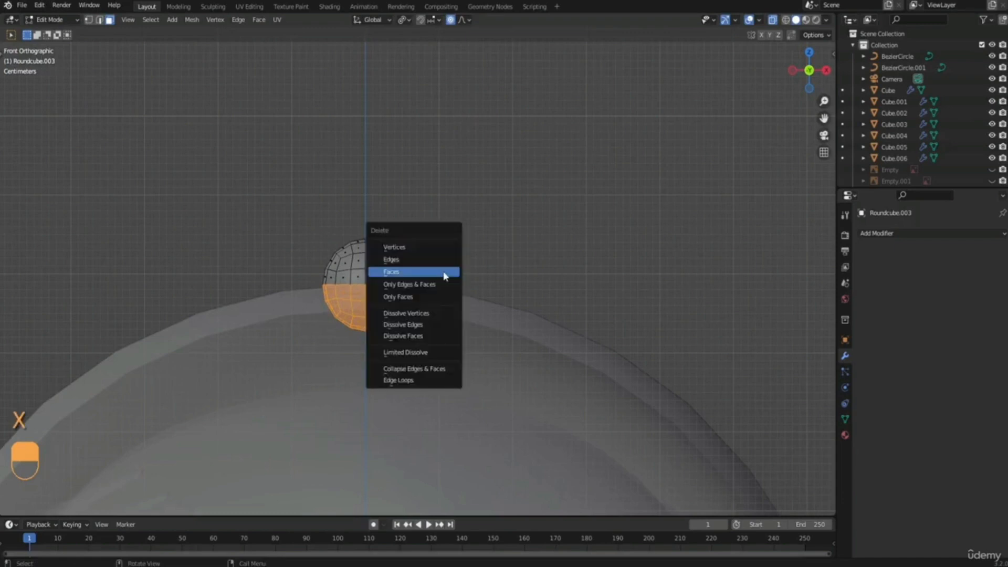
left_click(444, 272)
key("Tab")
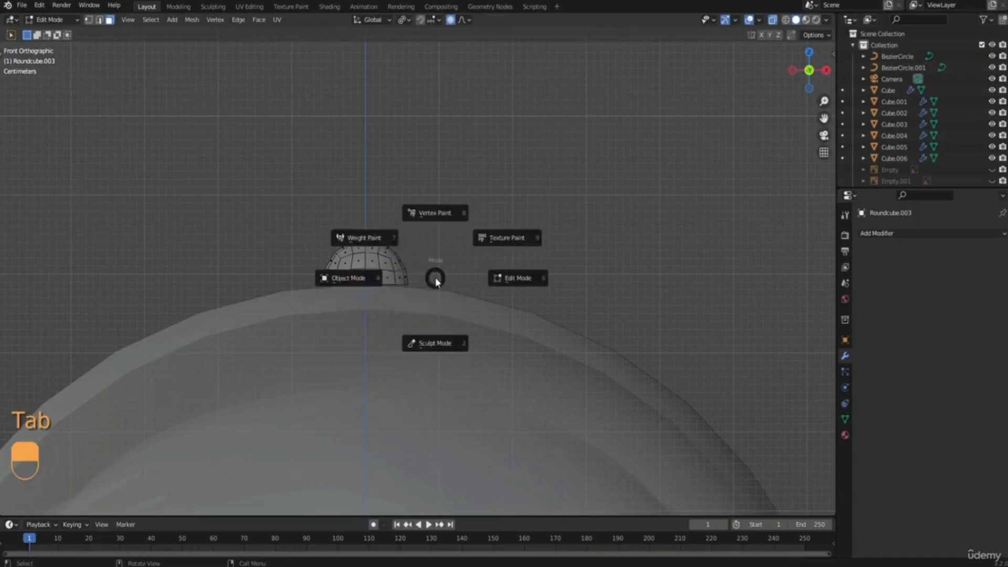
Return the dome to Object Mode and lower it about 0.015 m along Z onto the cap's crown.
left_click(395, 278)
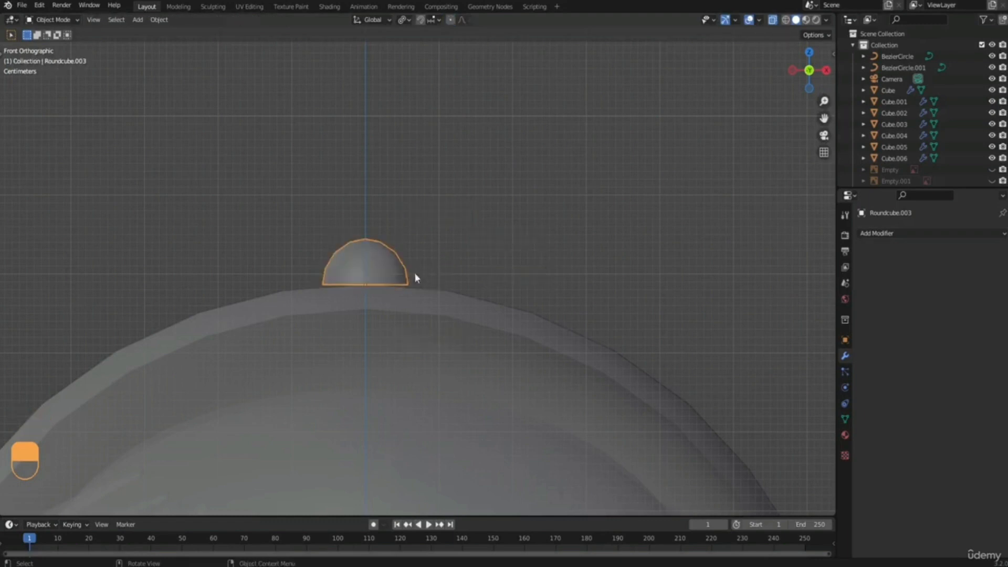
key("g")
key("z")
left_click(421, 283)
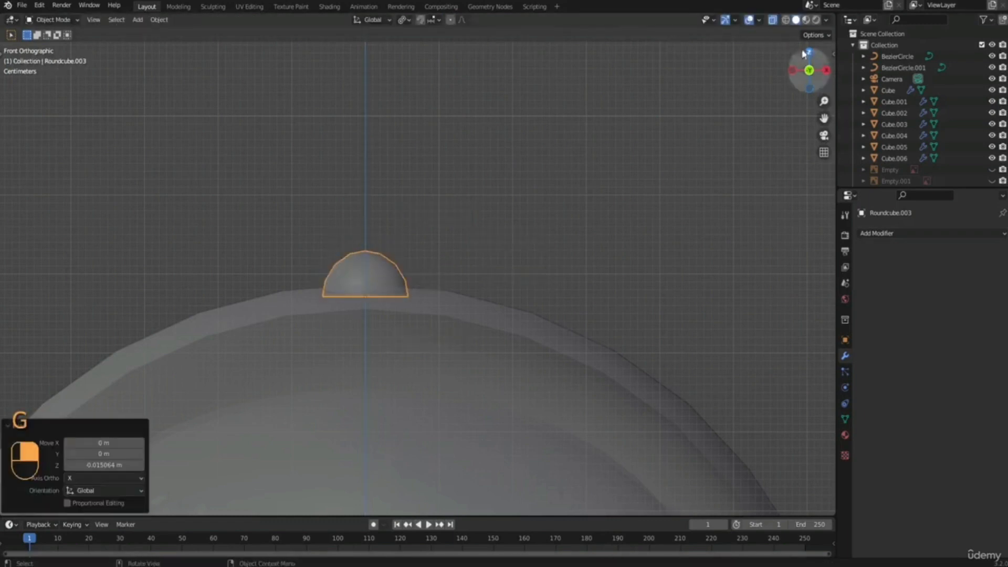
middle_click_drag(573, 263, 418, 285)
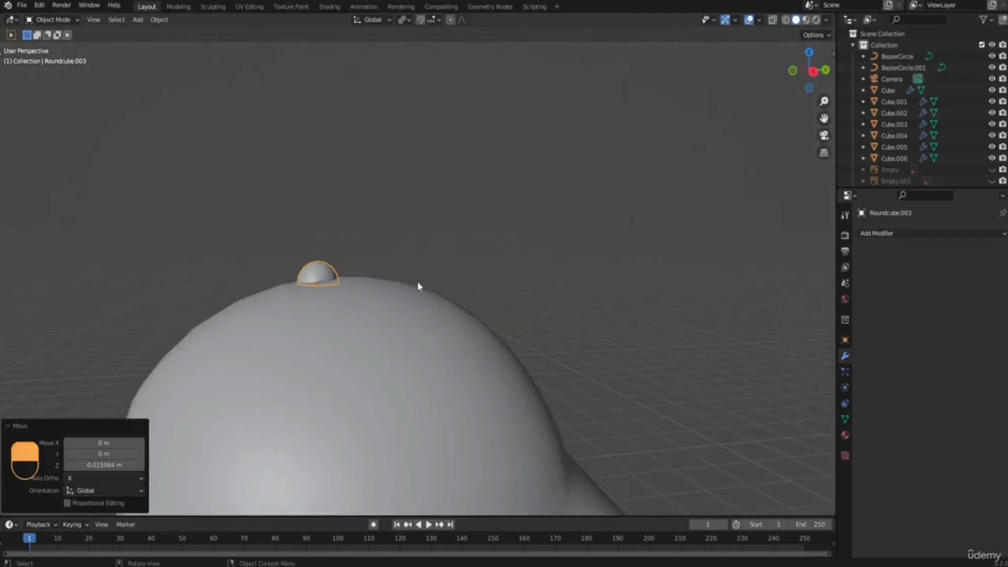
Show the side reference image and move the dome about 0.036 m along Y to the cap's seam point.
key("KP_3")
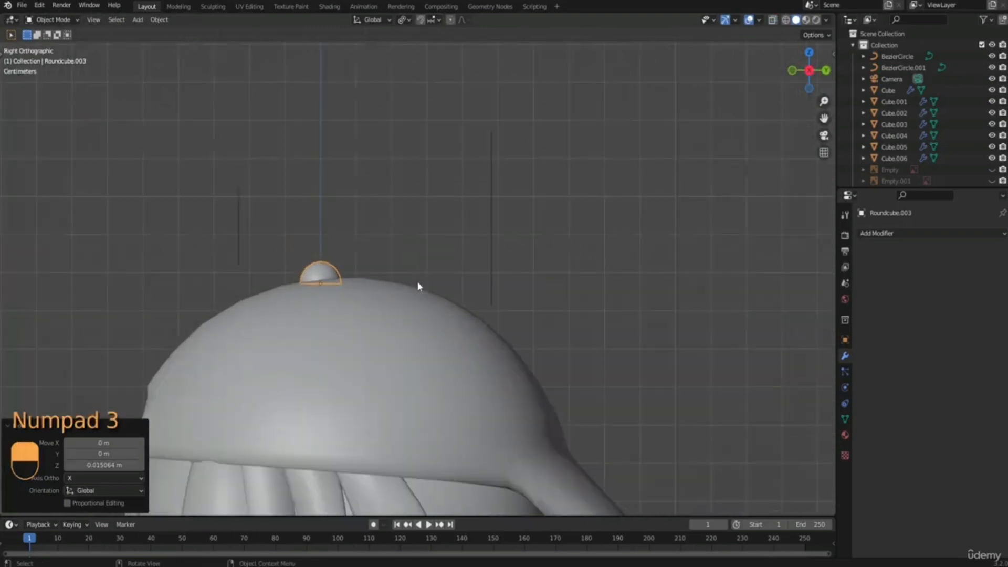
left_click(991, 169)
left_click(991, 180)
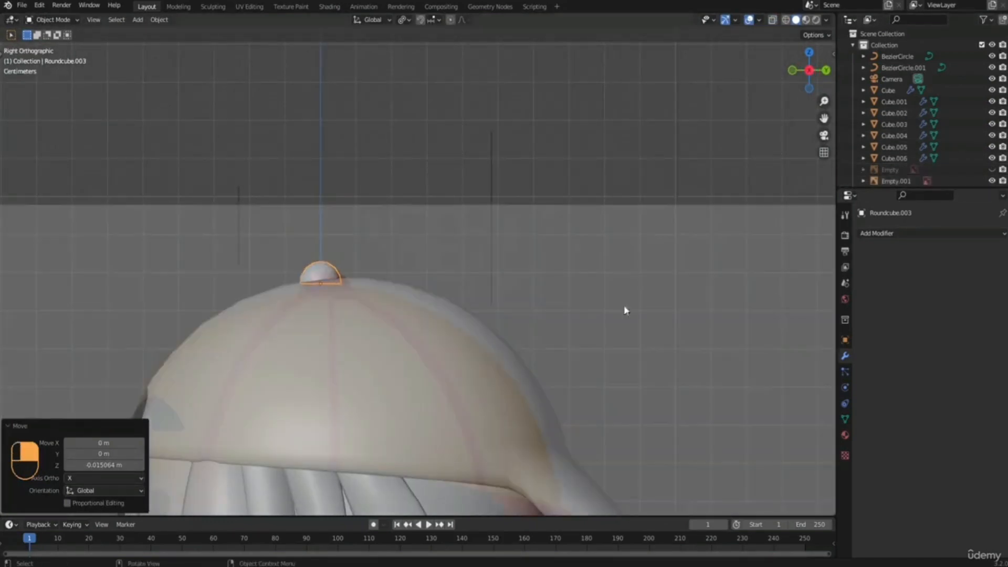
key("g")
key("y")
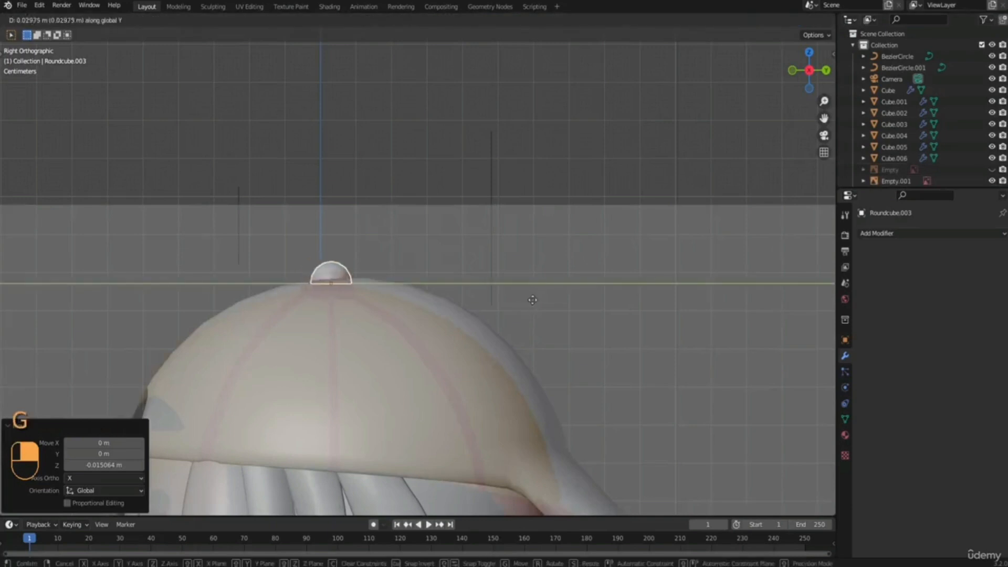
left_click(532, 301)
scroll(532, 302, "down", 2)
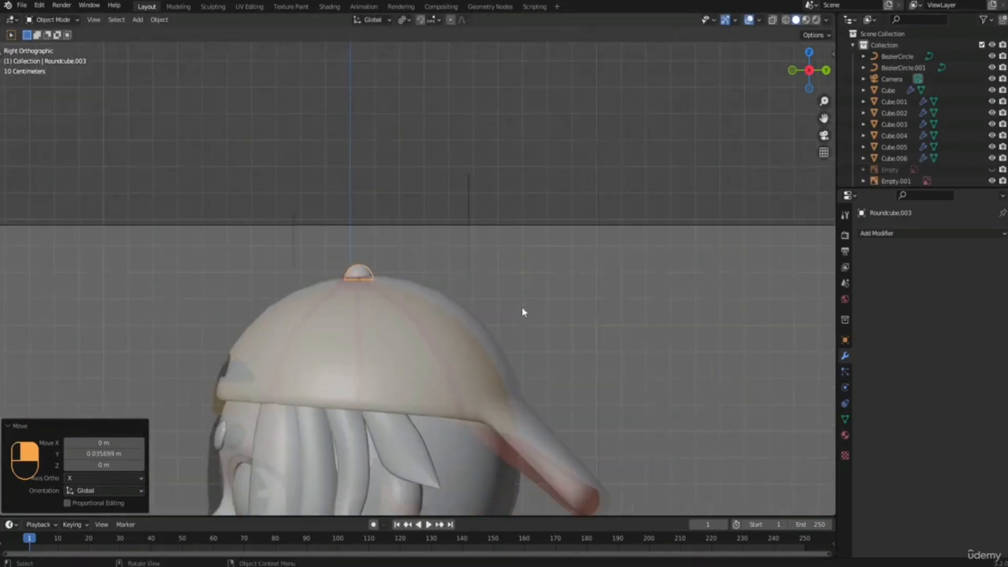
key("r")
right_click(530, 297)
middle_click_drag(531, 299, 627, 278)
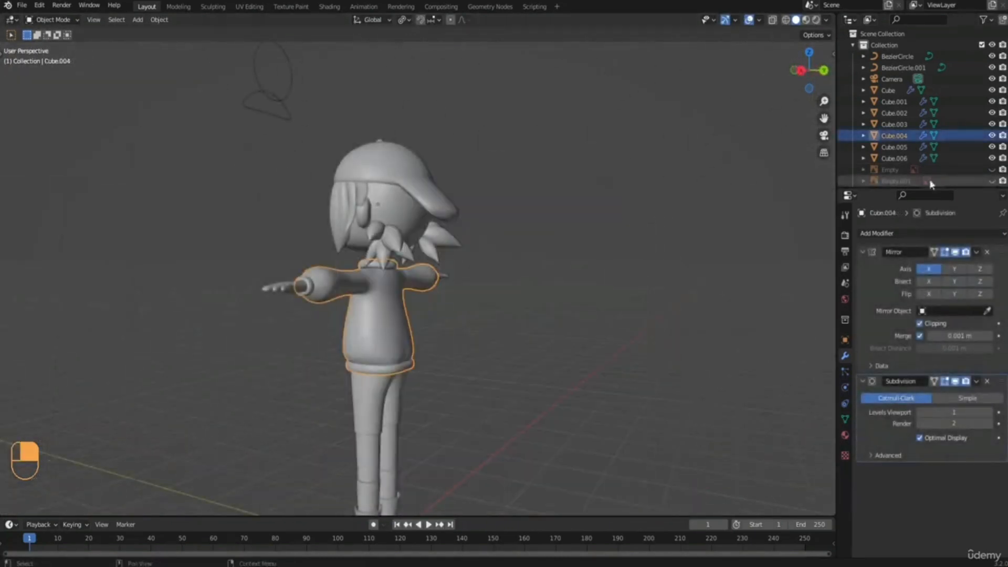
Add a torus with 24 major segments to the scene and shade it smooth.
middle_click_drag(430, 175, 460, 194)
middle_click_drag(430, 245, 535, 263)
middle_click_drag(507, 336, 503, 291, "shift")
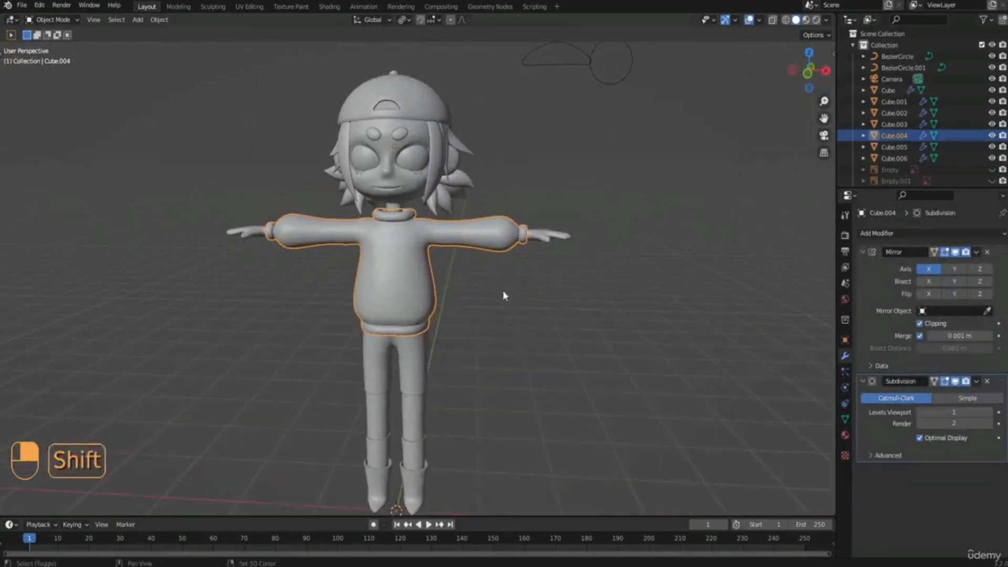
key("shift+a")
mouse_move(505, 293)
left_click(546, 108)
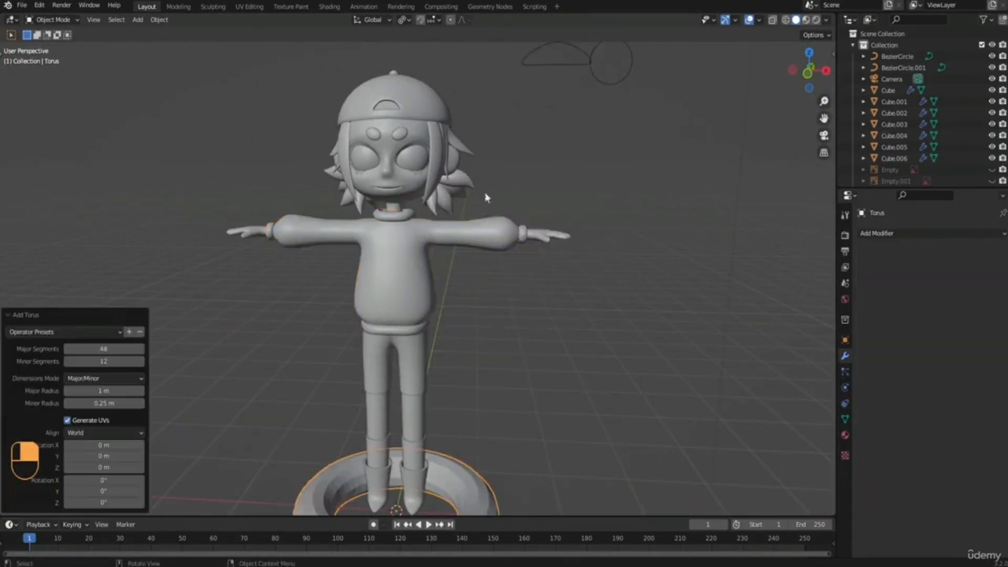
scroll(231, 421, "down", 2)
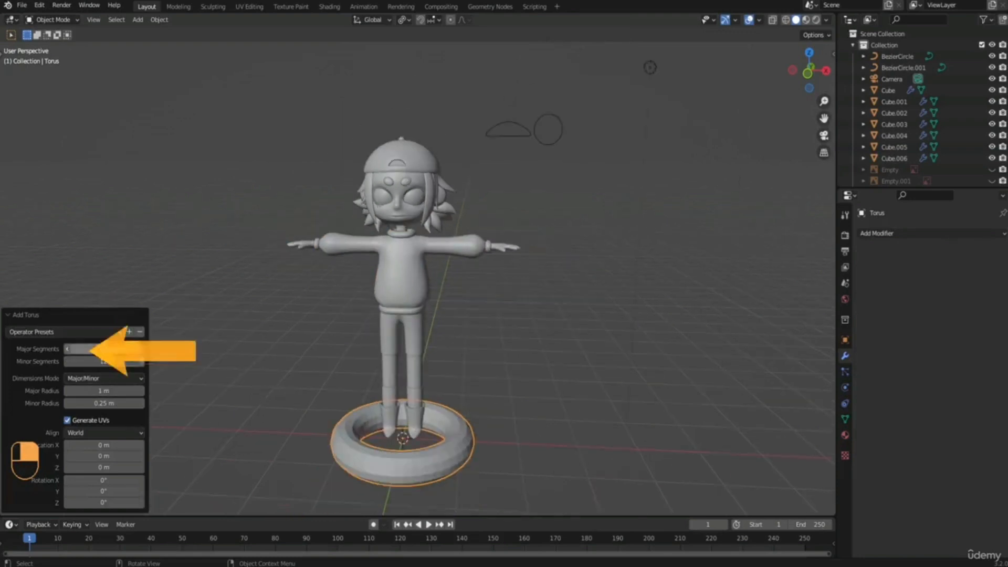
left_click(103, 349)
type("24")
key("Return")
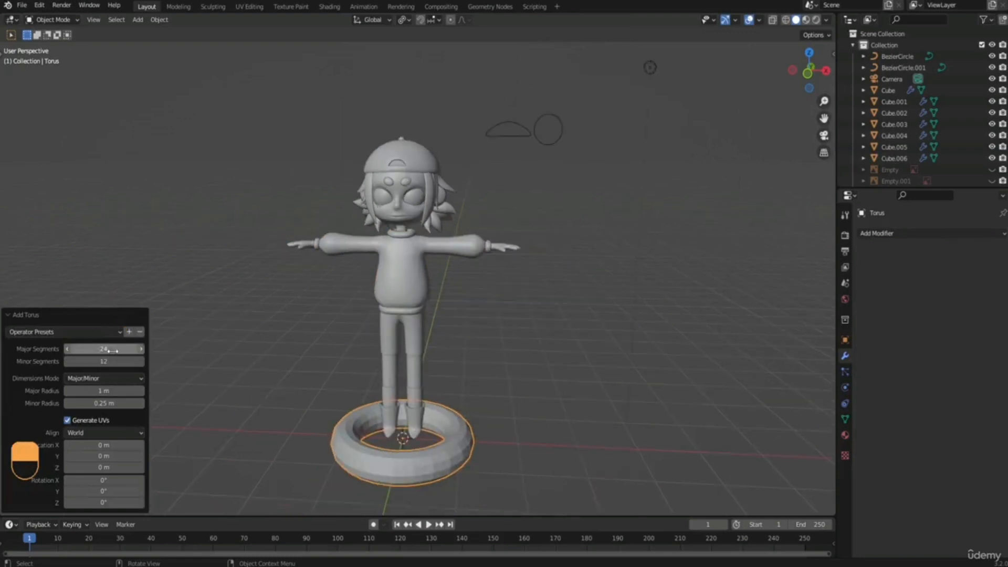
right_click(342, 448)
left_click(312, 361)
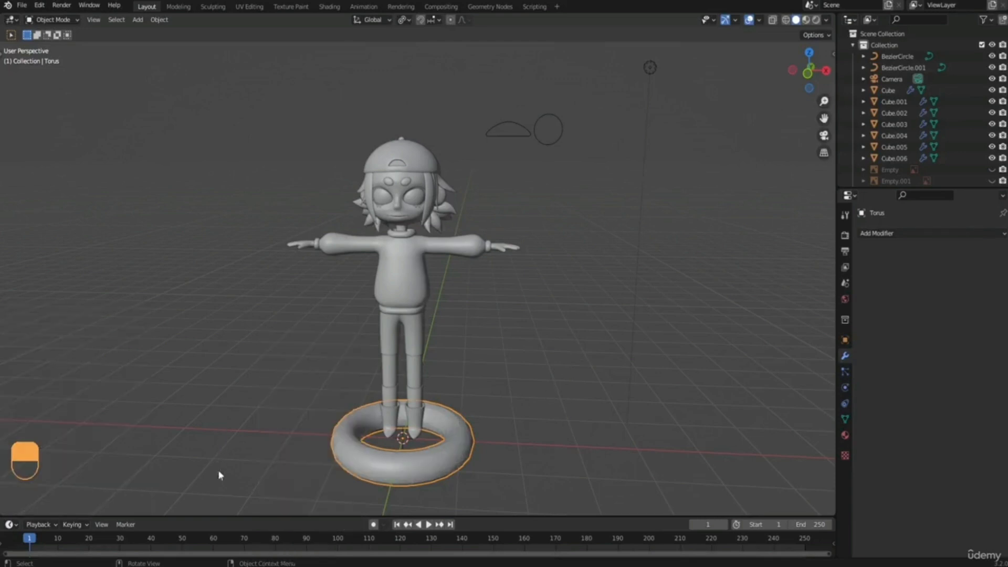
Scale the torus down to 0.292 and move it from the feet up beside the character's ponytail.
key("s")
left_click(449, 420)
key("g")
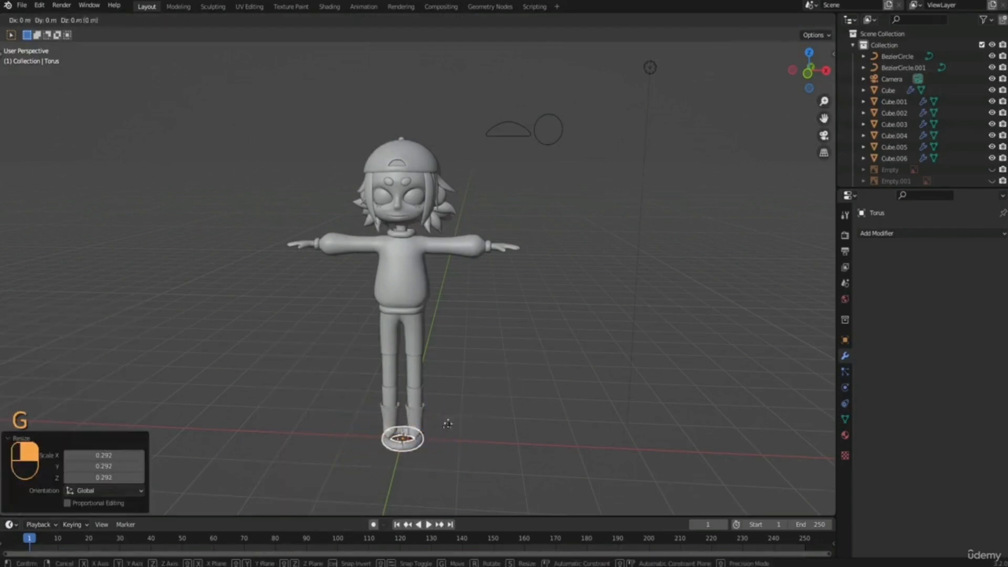
left_click(478, 198)
middle_click_drag(479, 229, 446, 304)
Rotate the torus about the Y axis so it stands upright and scale it down to 0.481.
scroll(376, 232, "up", 3)
key("r")
key("x")
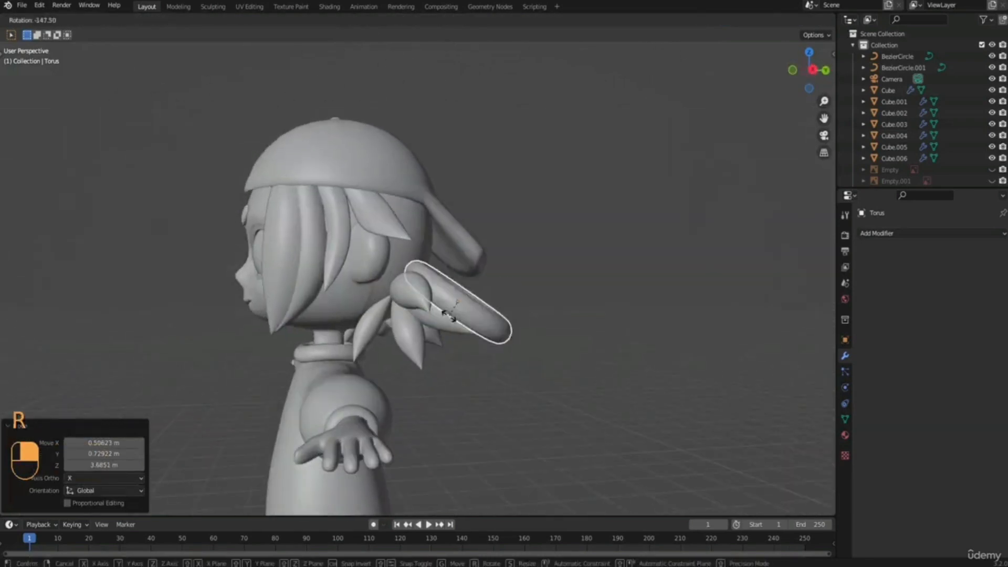
key("z")
key("y")
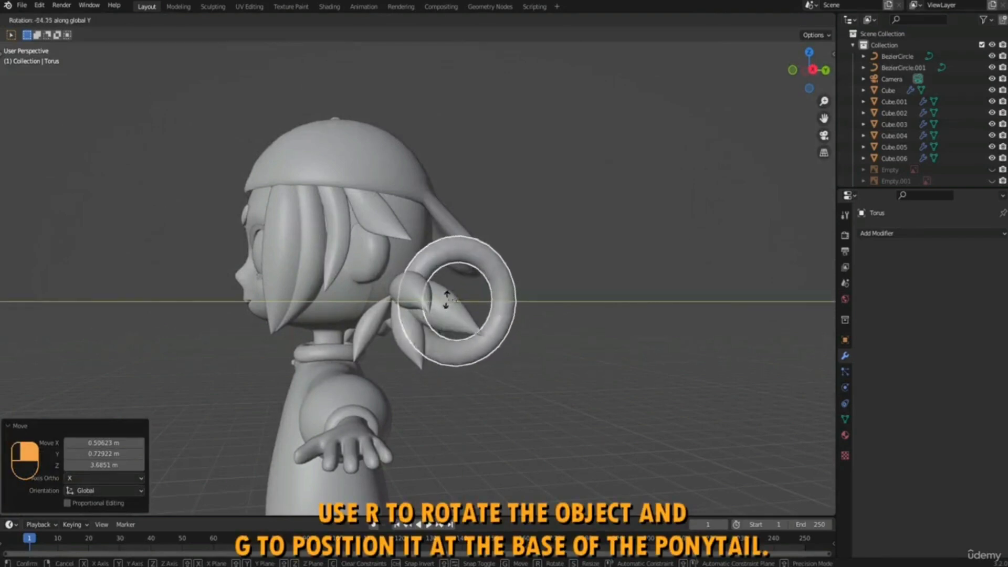
left_click(447, 307)
key("s")
left_click(503, 310)
Move the torus to the base of the ponytail and tilt it to match the angle of the hair.
key("g")
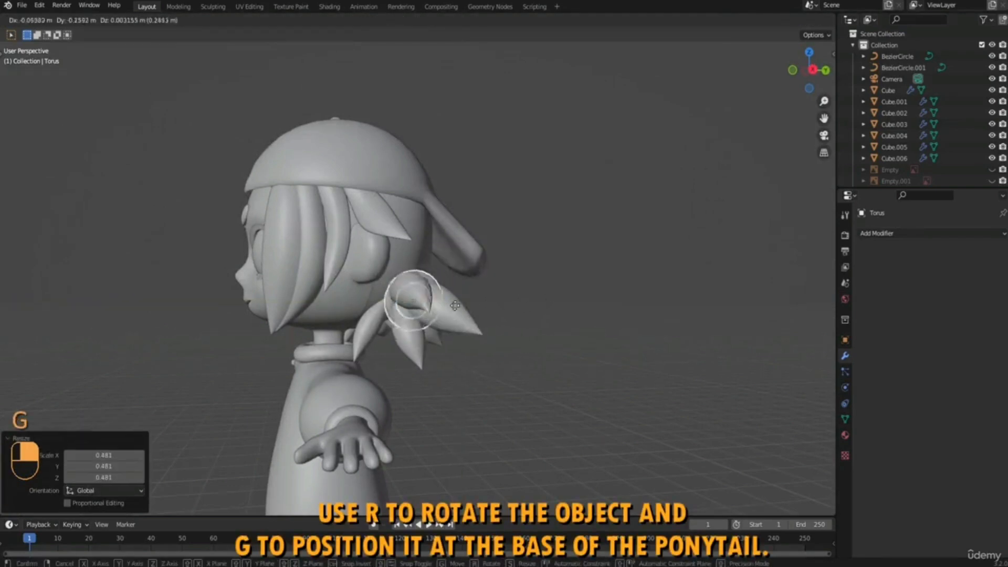
left_click(456, 302)
middle_click_drag(457, 301, 474, 378)
key("r")
left_click(374, 288)
key("g")
left_click(342, 282)
Adjust the torus's tilt around the ponytail base and scale it to 0.832.
middle_click_drag(485, 332, 400, 288)
key("r")
left_click(526, 315)
key("s")
left_click(387, 288)
Shift the torus about 0.021 m along Y and 0.039 m along Z in side view, and enlarge it slightly.
key("KP_3")
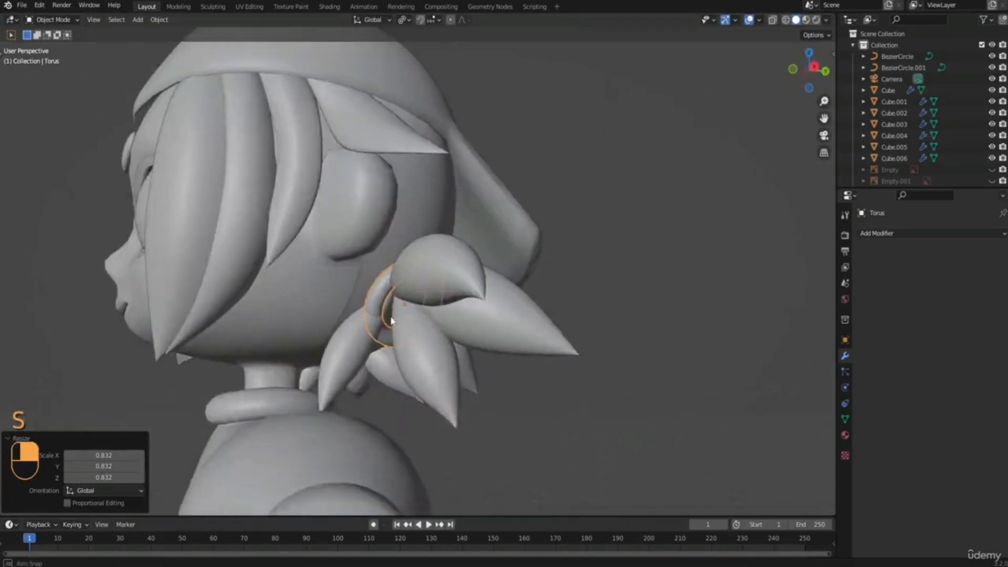
key("g")
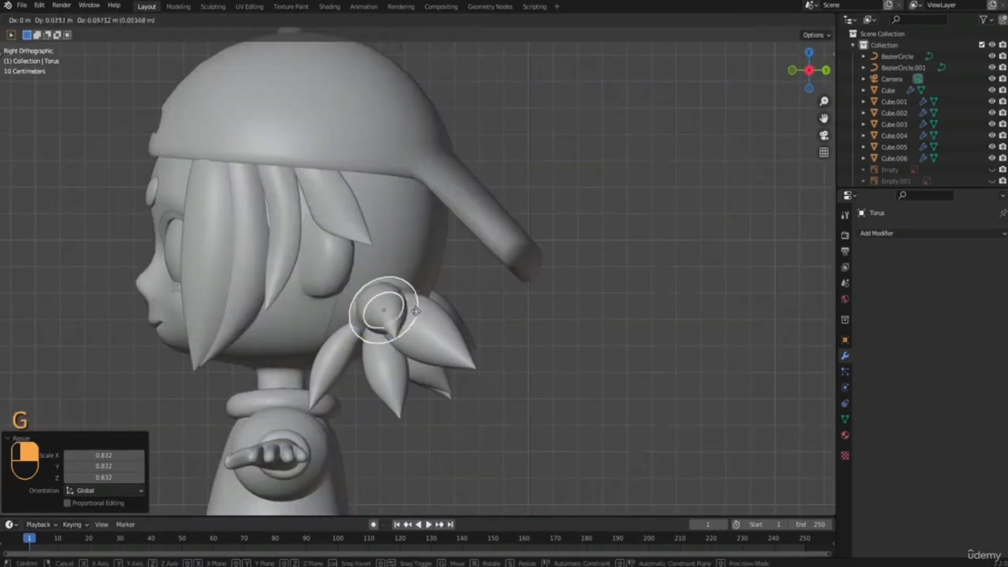
left_click(399, 300)
key("s")
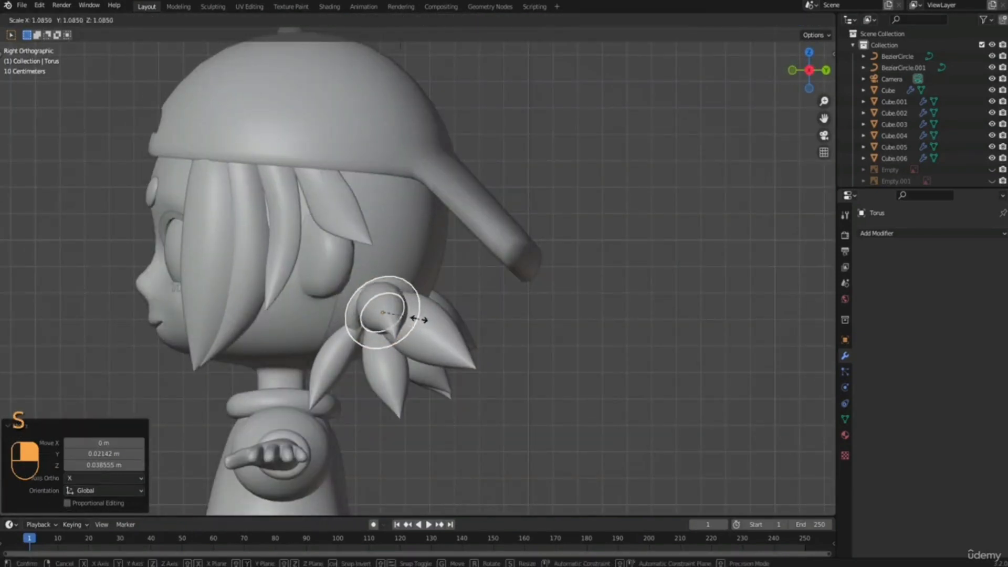
left_click(409, 326)
Nudge the torus in small moves until it wraps around the root of the ponytail strands.
middle_click_drag(407, 331, 402, 290)
key("g")
left_click(482, 317)
key("g")
left_click(440, 295)
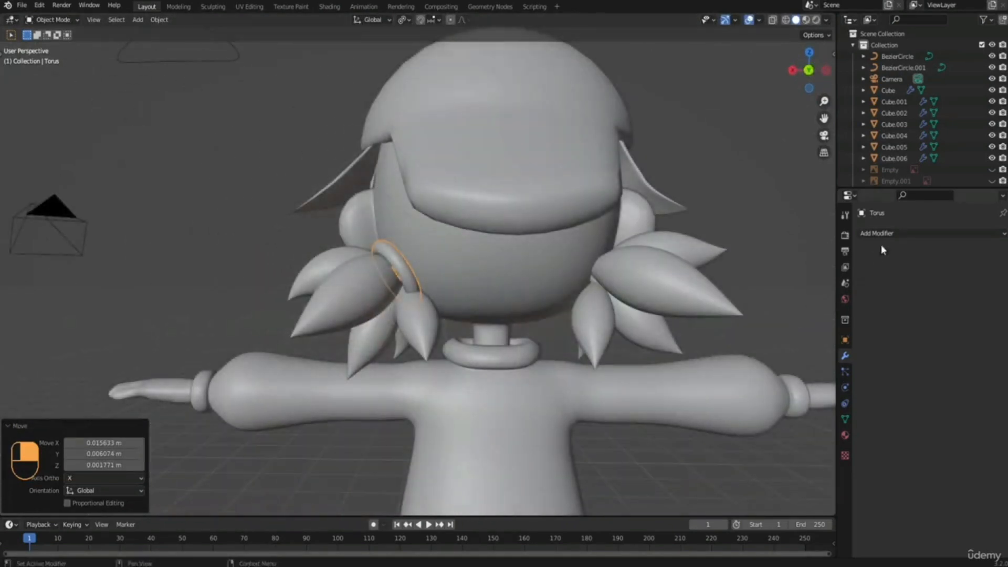
Apply all transforms to the torus and add a Mirror modifier on X for the other ponytail.
key("ctrl+a")
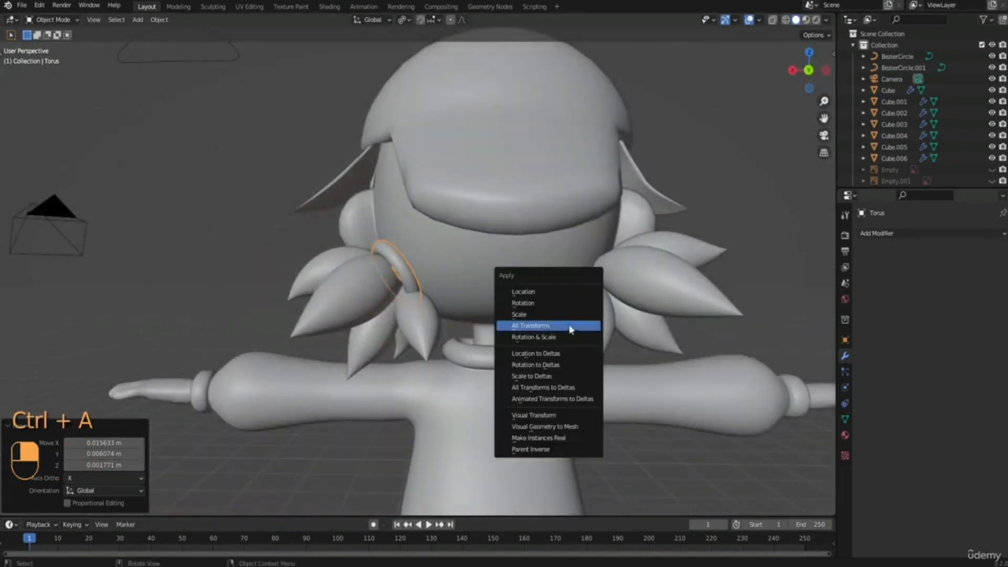
left_click(551, 327)
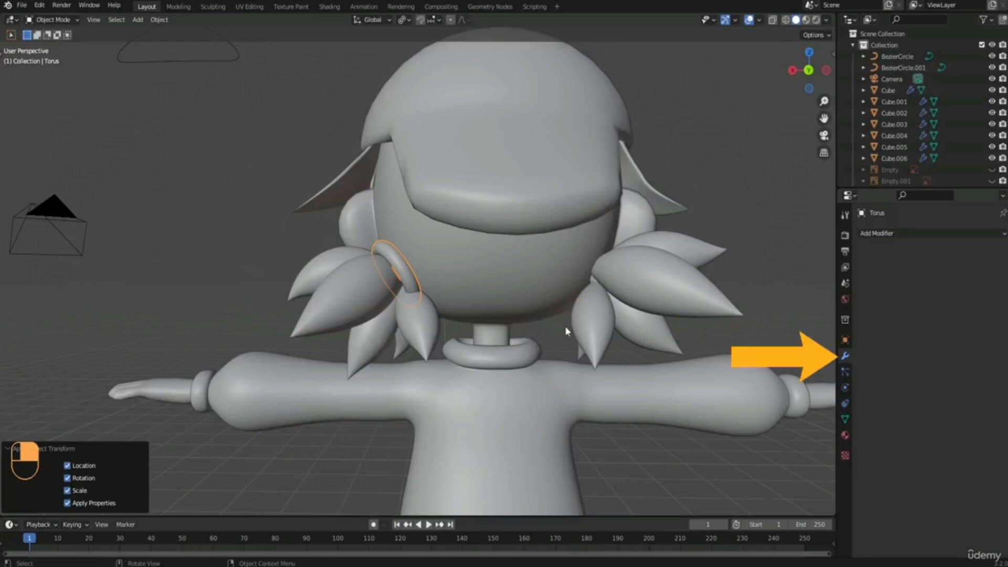
left_click(897, 232)
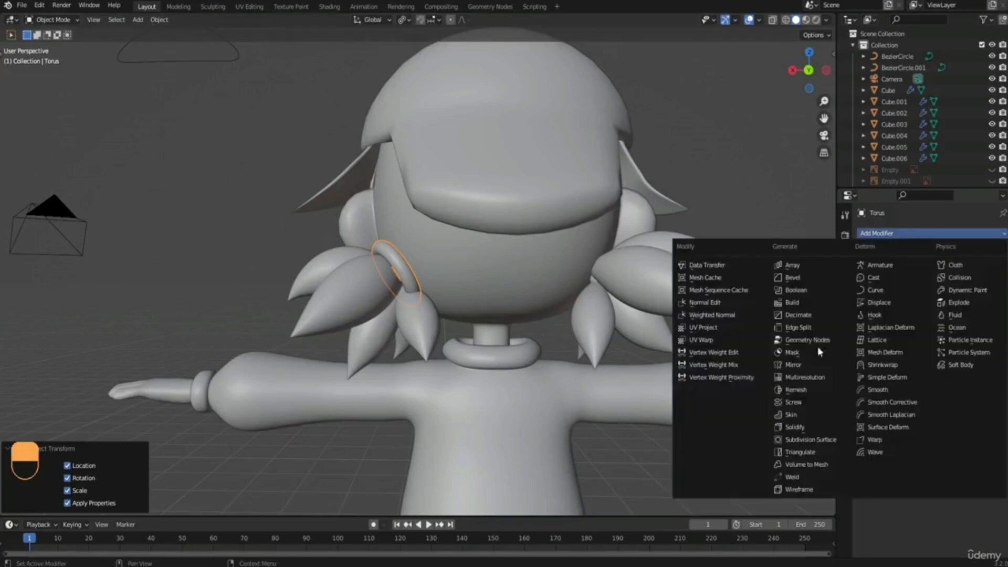
left_click(792, 364)
middle_click_drag(470, 287, 397, 263)
Rotate the torus mesh 12.8° about X in Edit Mode and move it closer to the head.
key("Tab")
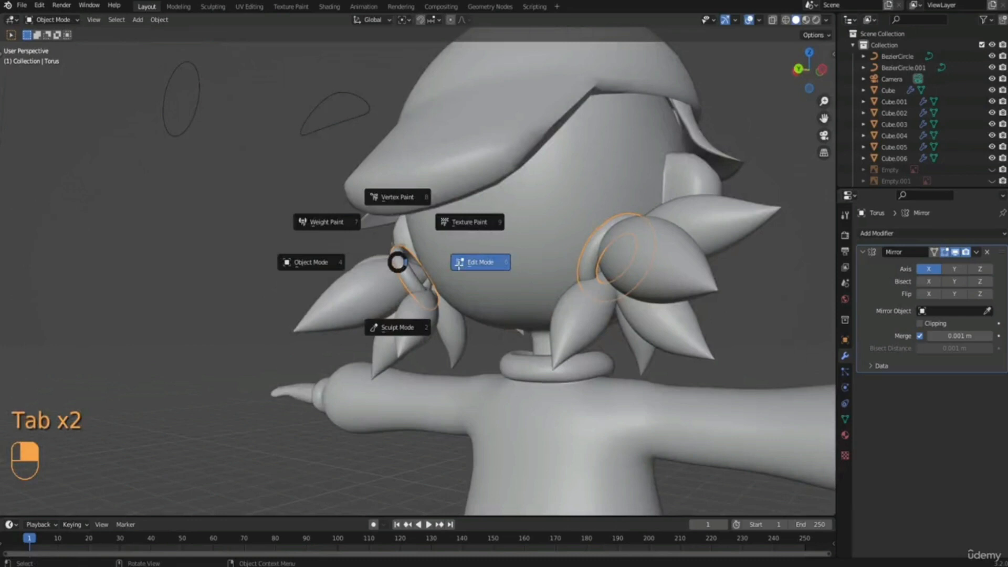
left_click(459, 264)
scroll(451, 268, "up", 5)
key("r")
key("x")
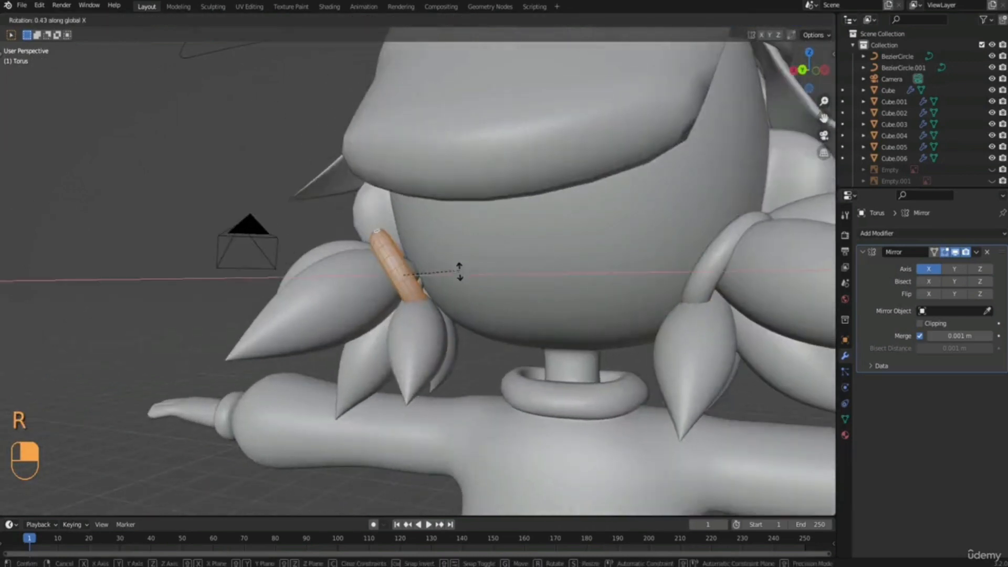
left_click(446, 282)
key("g")
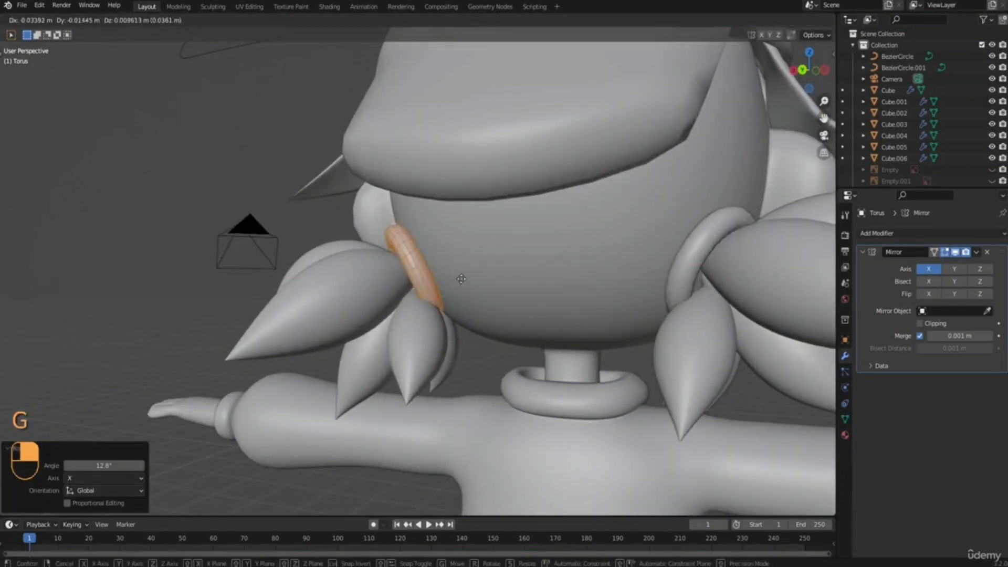
left_click(464, 276)
middle_click_drag(506, 296, 413, 292)
key("g")
left_click(487, 298)
key("ctrl+z")
Move the torus mesh about 0.028 m in X, -0.043 m in Y and -0.030 m in Z, and return to Object Mode.
key("g")
left_click(517, 341)
key("Tab")
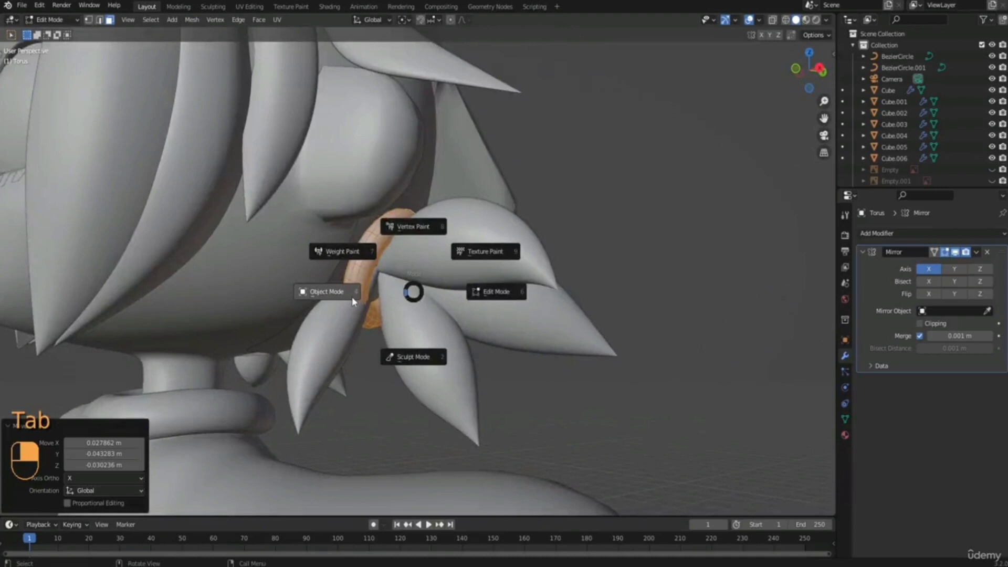
left_click(353, 301)
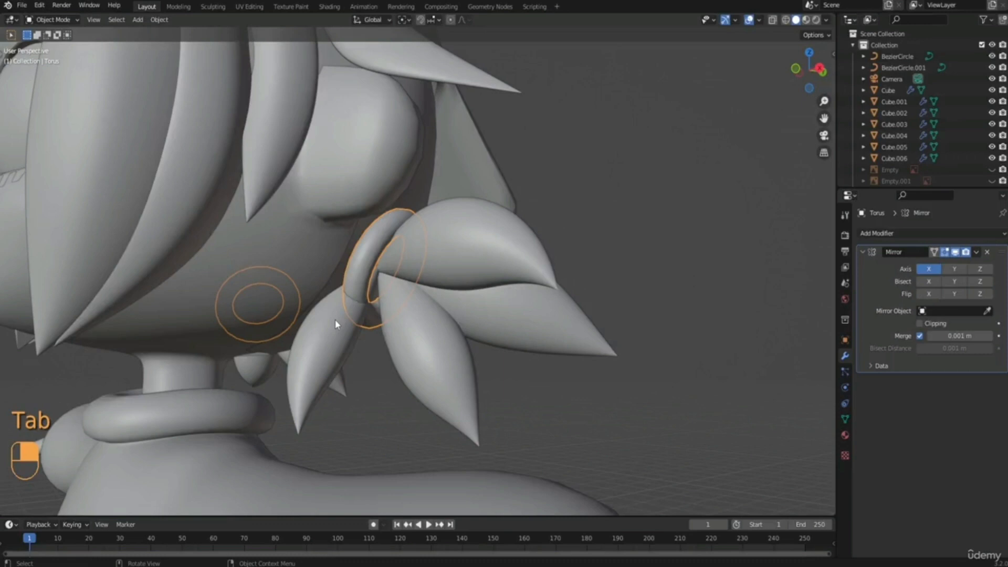
Open the ponytail curve in Edit Mode and rotate its front lower strand -23.6° in the view plane.
left_click(335, 319)
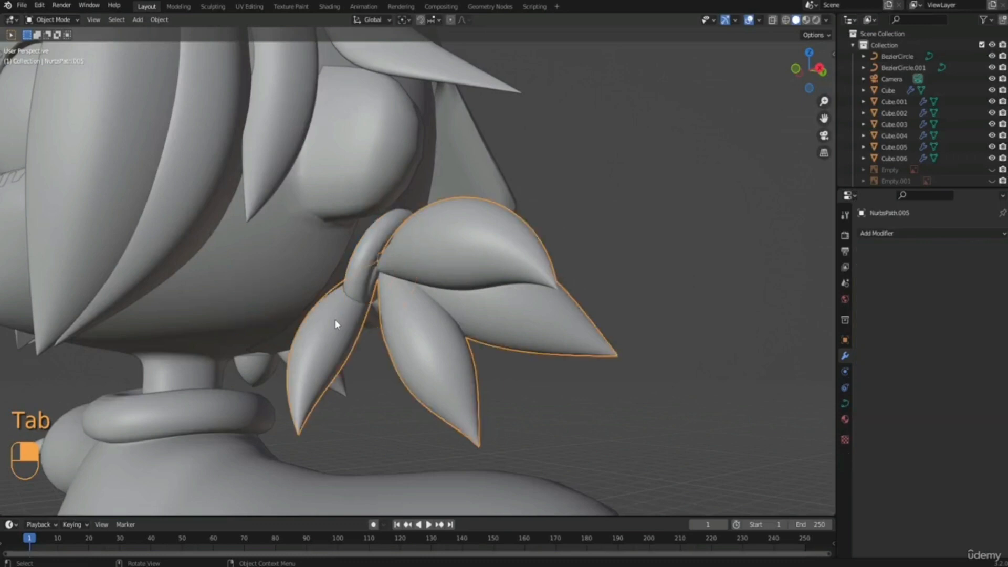
key("Tab")
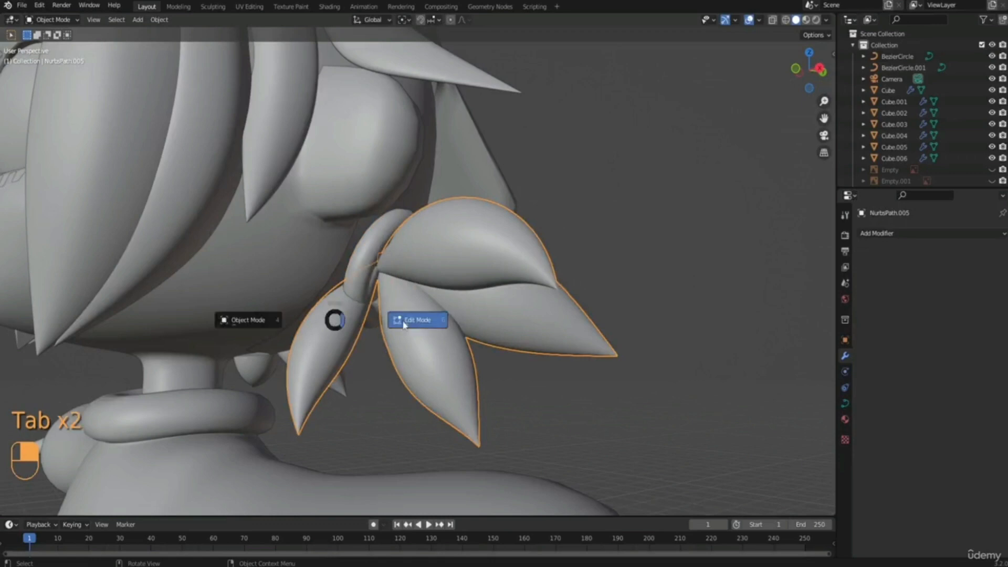
left_click(405, 324)
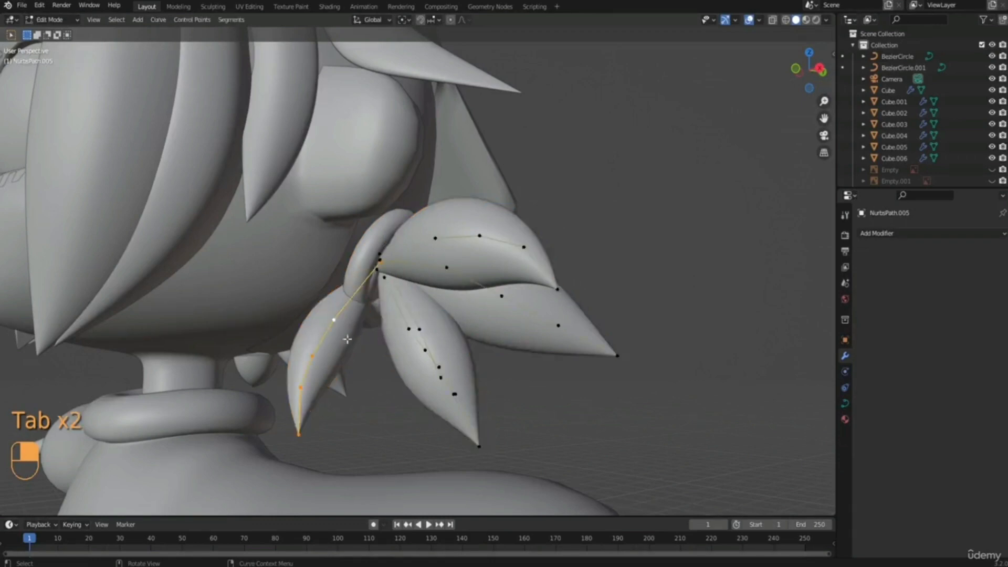
key("r")
left_click(392, 336)
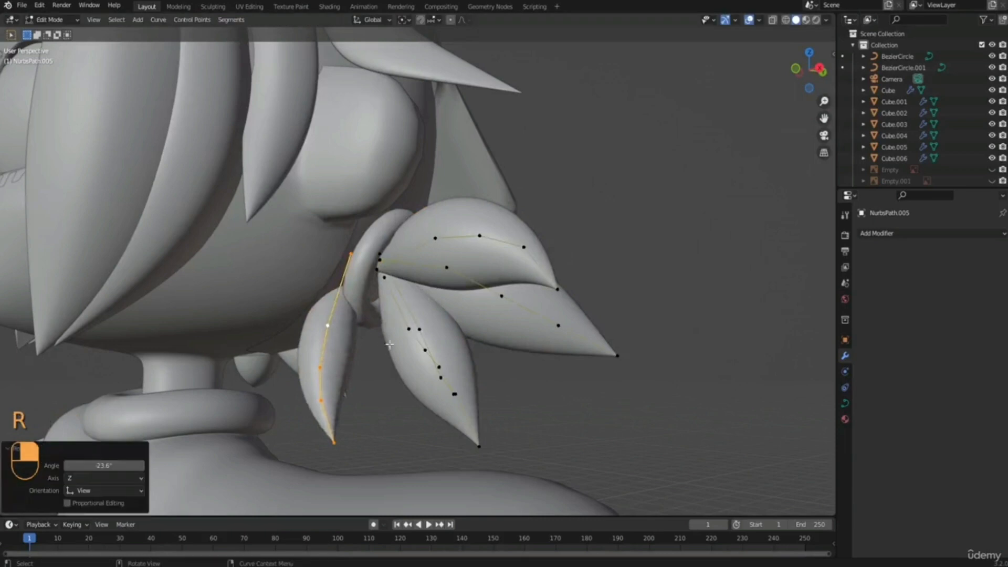
Move the rotated front strand back so its root meets the other strands behind the hair tie.
key("g")
left_click(426, 345)
middle_click_drag(426, 345, 403, 355)
key("g")
left_click(457, 400)
Move the front lower strand's root point onto the other strands' roots and scale the radius of its next point by 0.744.
left_click(402, 289)
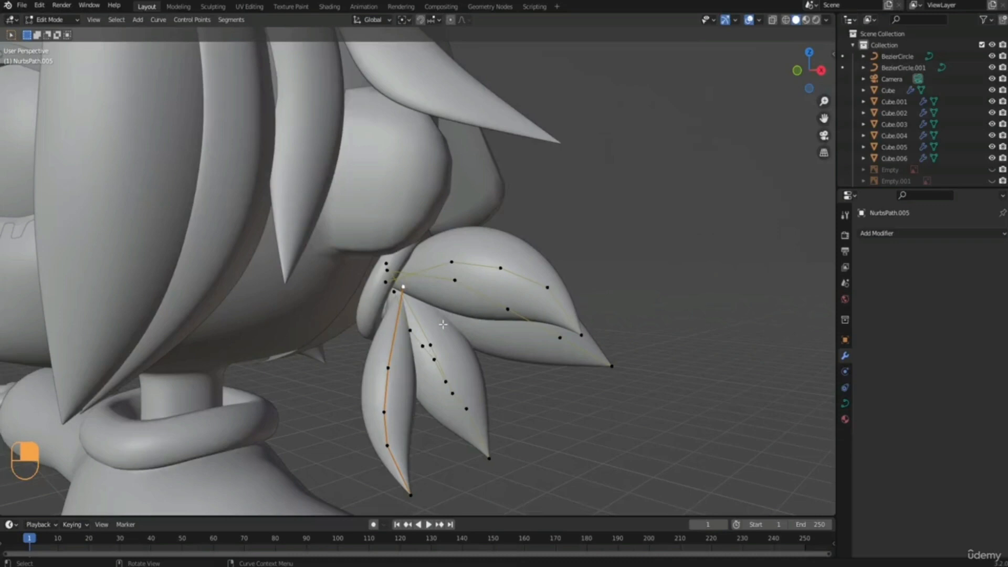
middle_click_drag(442, 325, 428, 322)
key("g")
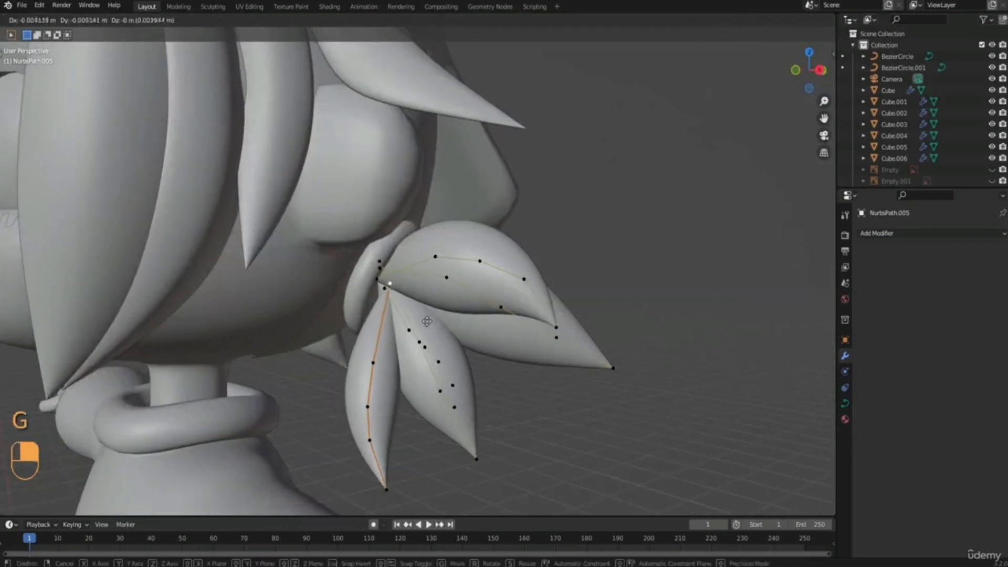
left_click(413, 316)
left_click(402, 385)
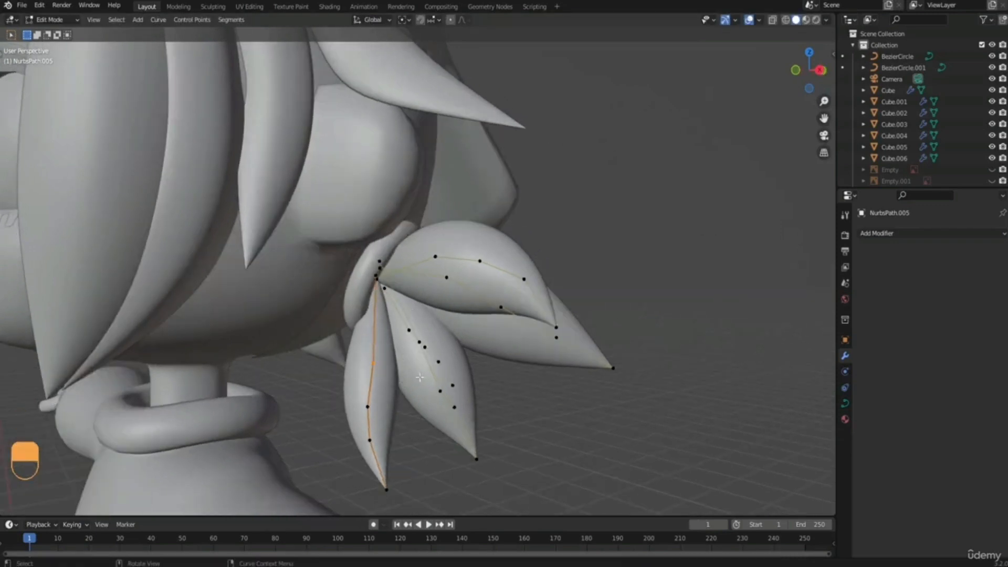
key("alt+s")
left_click(442, 374)
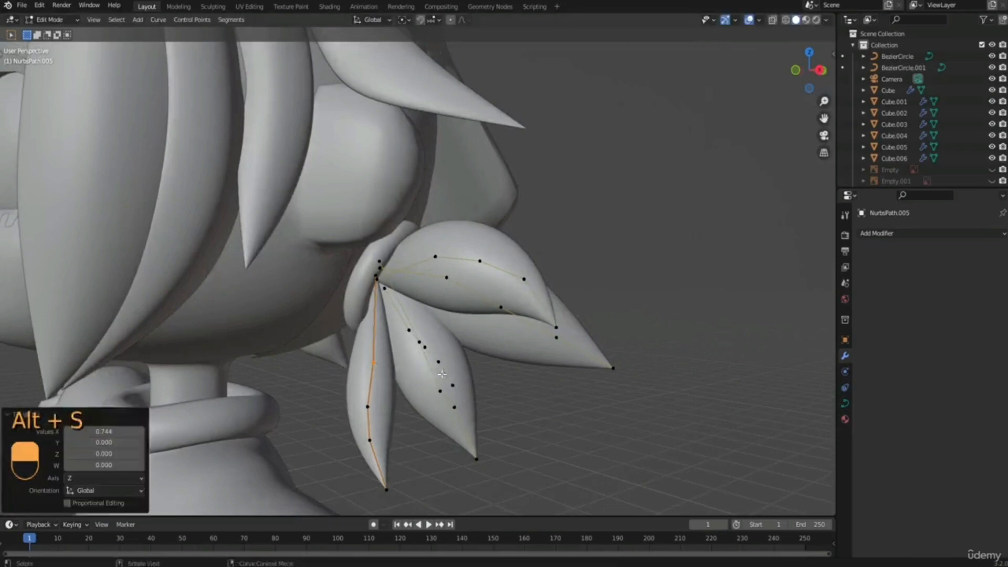
Move the lower points of the ponytail's inner back strand outward in X, away from the neck.
middle_click_drag(442, 374, 452, 327)
key("Tab")
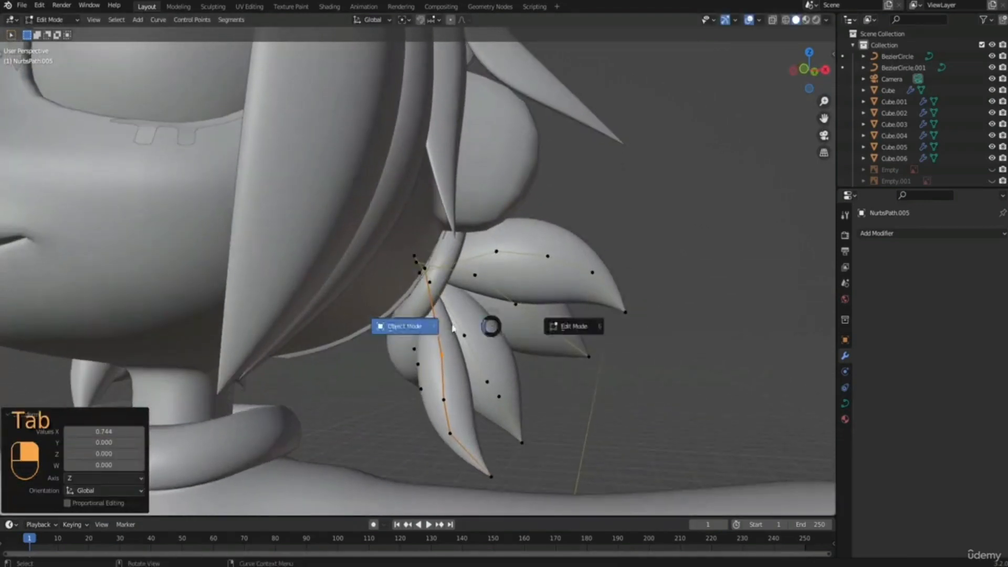
left_click(452, 326)
left_click(453, 253)
key("g")
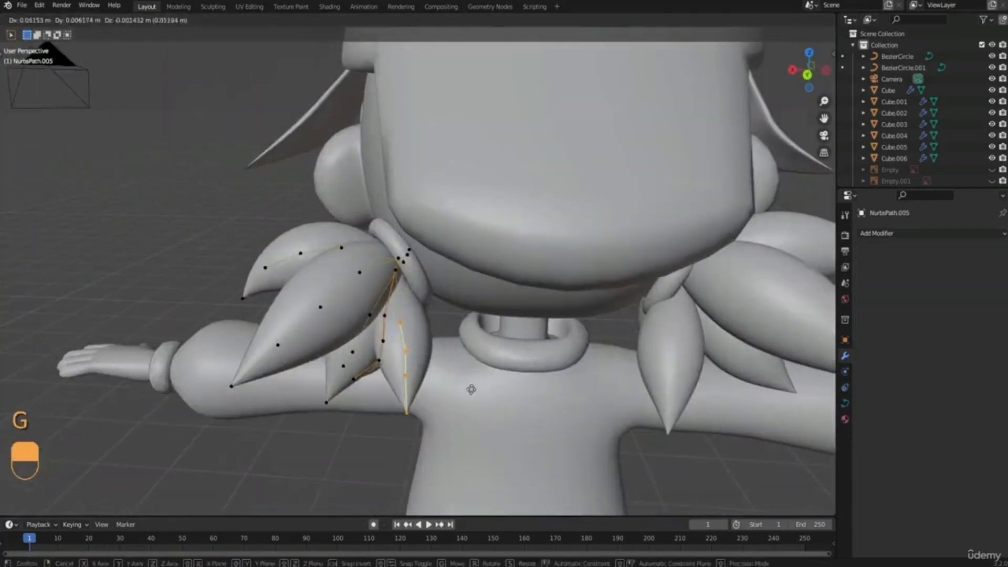
key("g")
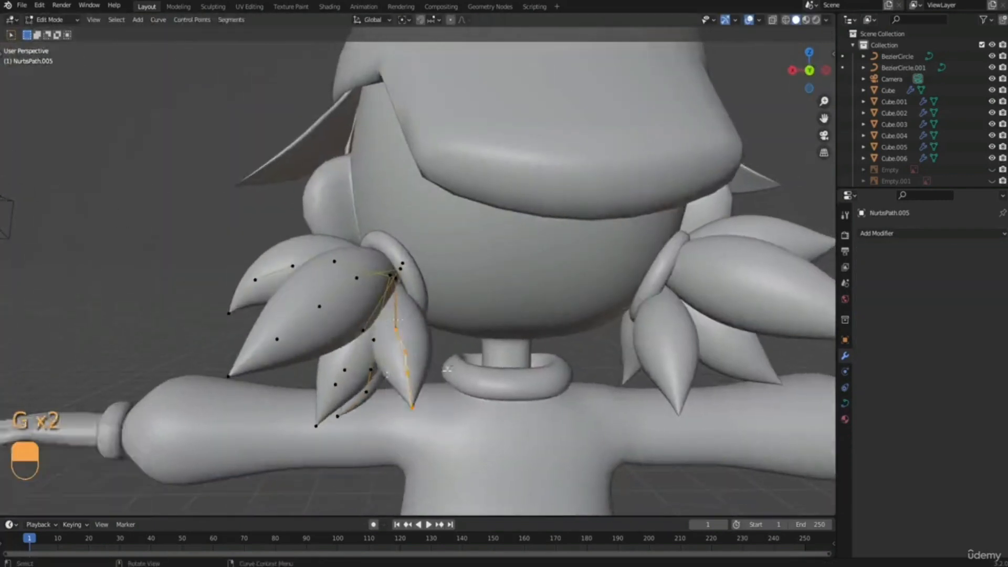
scroll(364, 331, "down", 4)
Reposition further individual control points of the lower back strands on the same ponytail curve.
middle_click_drag(447, 369, 391, 268)
key("g")
left_click(359, 340)
key("g")
left_click(368, 336)
scroll(394, 307, "up", 4)
key("g")
left_click(376, 309)
key("g")
scroll(459, 317, "down", 5)
Open the opposite ponytail's curve in Edit Mode and reposition the root and tip area of its inner back strand.
key("Tab")
left_click(391, 268)
key("Tab")
scroll(394, 270, "up", 4)
key("g")
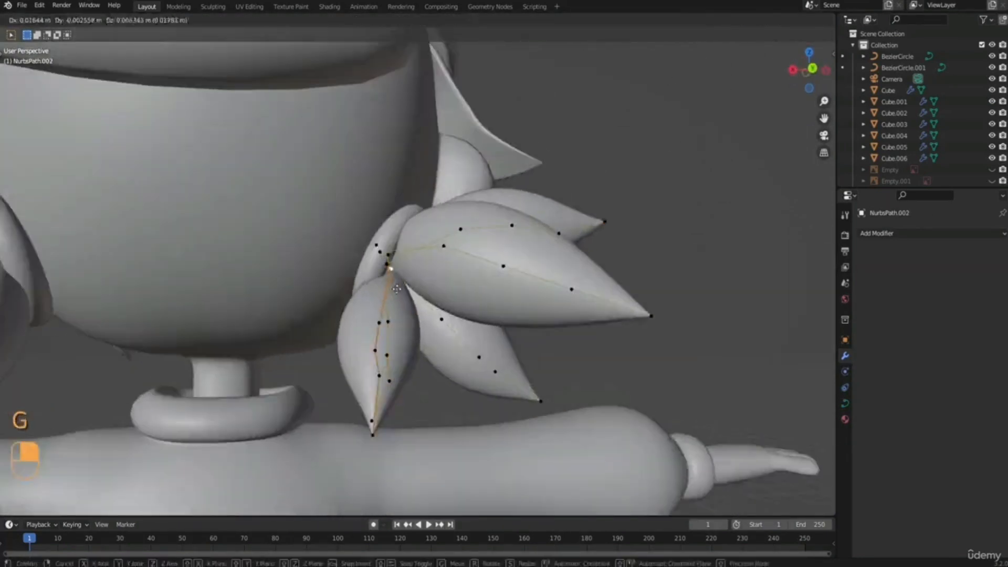
middle_click_drag(373, 419, 336, 346)
key("g")
key("g")
left_click(381, 395)
Rotate this ponytail's front lower strand and move it about -0.109 m in X, 0.040 m in Y and -0.015 m in Z, refining it from the front.
middle_click_drag(381, 395, 263, 327)
left_click(415, 359)
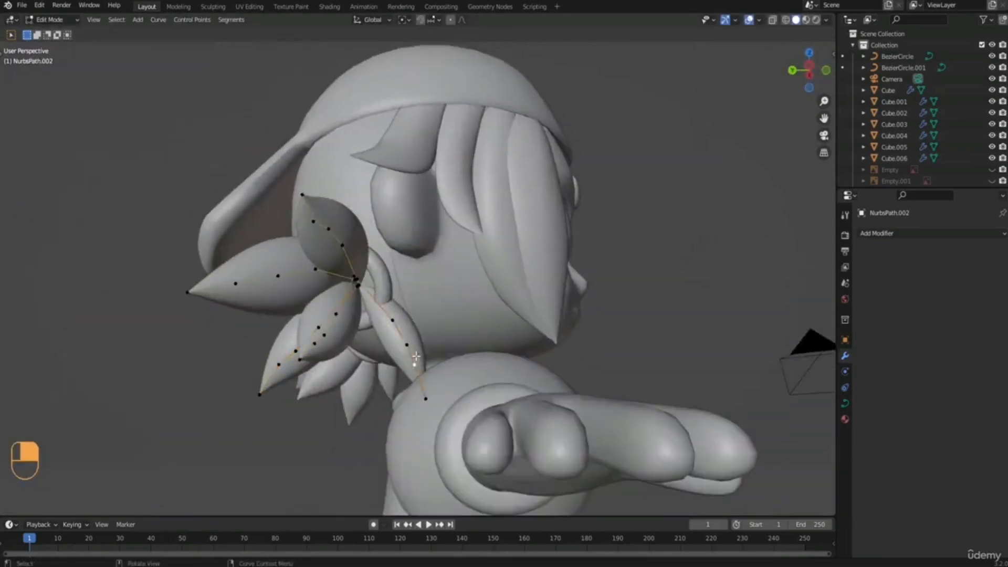
left_click(395, 367)
middle_click_drag(396, 367, 302, 362)
key("r")
key("KP_1")
middle_click_drag(457, 353, 479, 358)
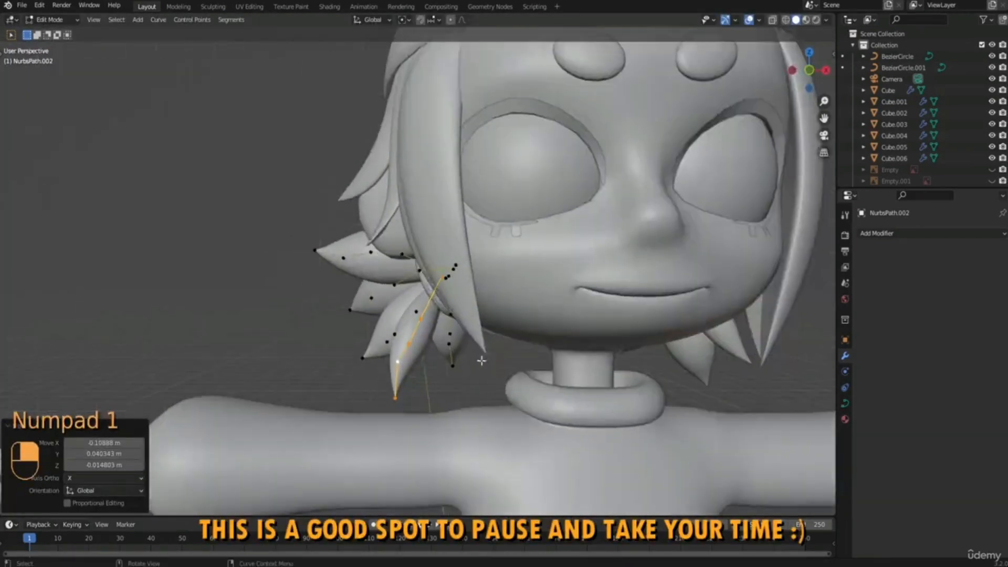
key("g")
left_click(467, 362)
Move the root point of this ponytail's upper strand toward the hair tie and adjust the neighbouring strand points.
middle_click_drag(399, 363, 466, 347)
left_click(358, 282)
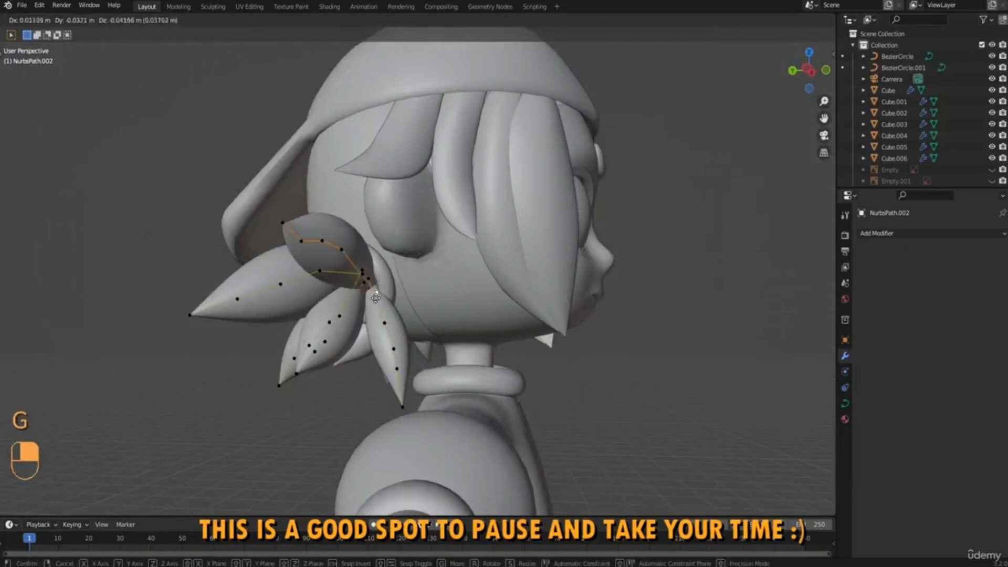
left_click(375, 298)
mouse_move(376, 298)
middle_mouse_down()
mouse_move(315, 302)
mouse_move(386, 307)
middle_mouse_up()
key("g")
left_click(438, 326)
key("g")
left_click(416, 335)
Reopen the first ponytail curve in Edit Mode and reposition the points of its front lower strand.
middle_click_drag(315, 315, 484, 263)
key("Tab")
key("Tab")
key("g")
left_click(445, 278)
key("g")
left_click(432, 303)
key("g")
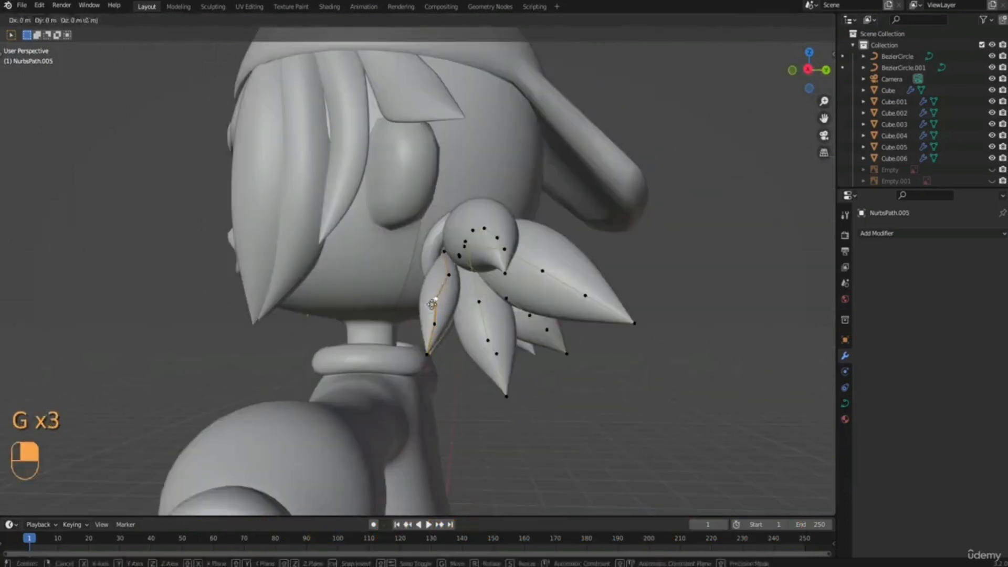
left_click(434, 300)
Leave the ponytail curve and open the sweater mesh in Edit Mode with X-ray display on.
middle_click_drag(436, 301, 603, 270)
scroll(596, 282, "down", 5)
middle_click_drag(525, 275, 567, 217)
key("Tab")
scroll(596, 281, "down", 2)
middle_click_drag(567, 216, 470, 249)
scroll(471, 248, "up", 4)
left_click(472, 248)
key("Tab")
scroll(513, 269, "up", 4)
left_click(772, 20)
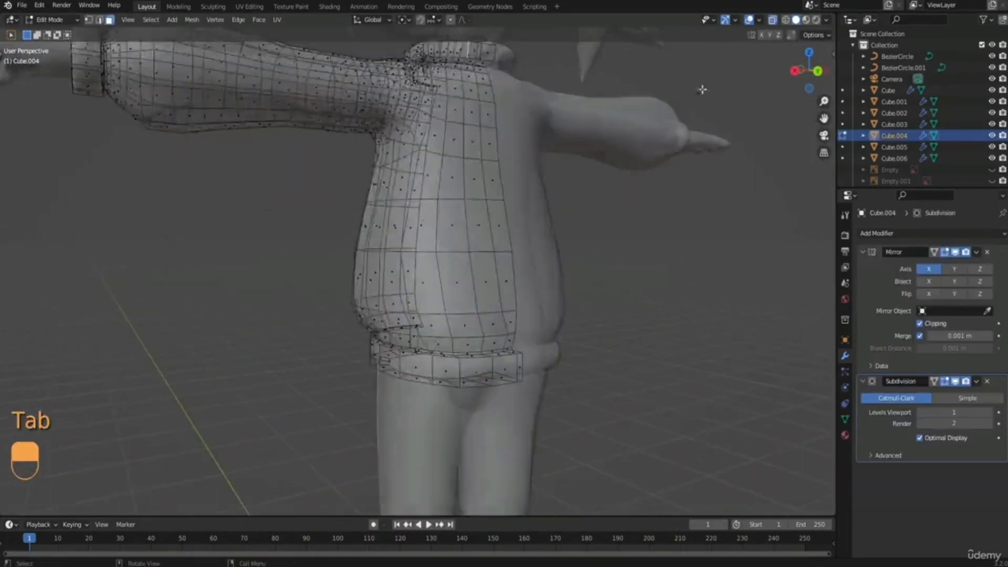
Turn off X-ray and, in vertex selection, move a vertex on the sweater's lower back just above the hem along Y.
middle_click_drag(702, 90, 396, 271)
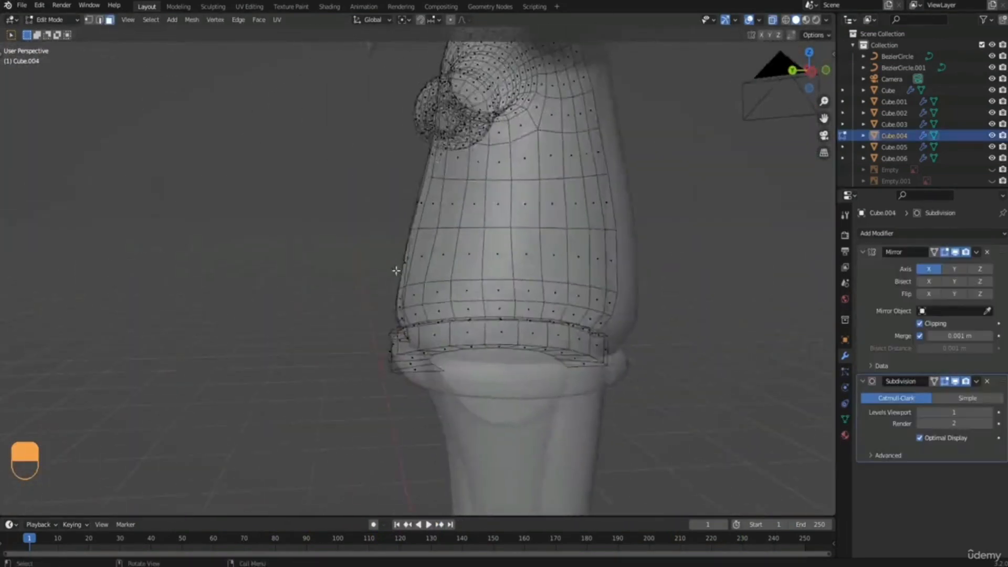
scroll(397, 278, "up", 3)
key("1")
middle_click_drag(459, 314, 510, 331)
left_click(772, 20)
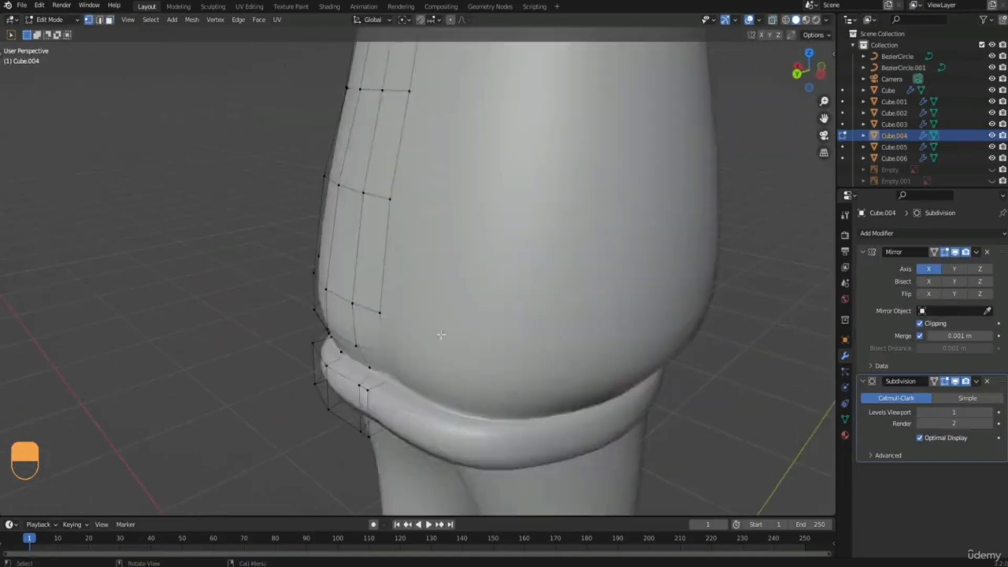
middle_click_drag(441, 335, 417, 327)
left_click(412, 333)
right_click(381, 313)
key("g")
key("y")
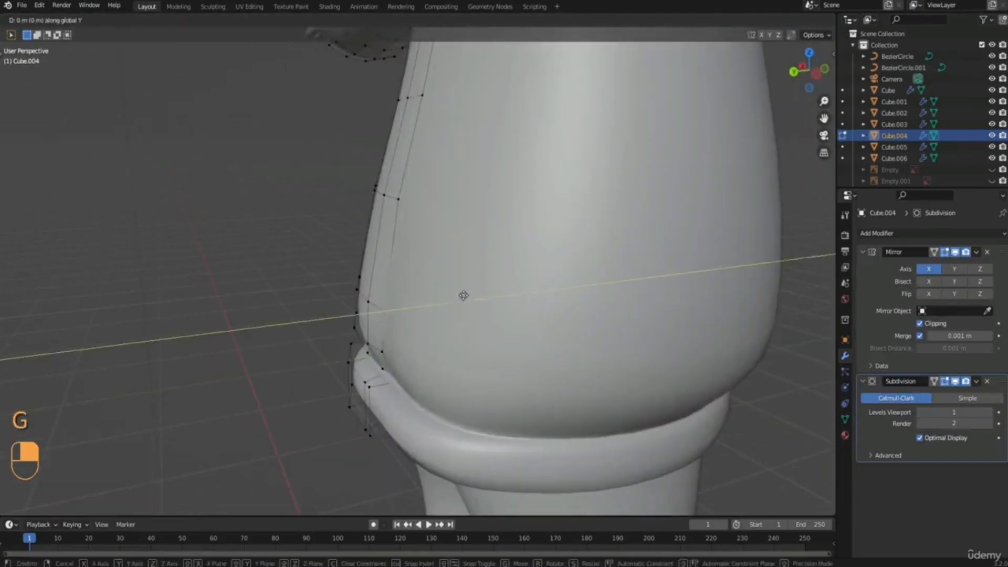
left_click(459, 295)
Move the back vertices where the sweater body meets the hem band along Y, shifting one about 0.009 m.
left_click(401, 376)
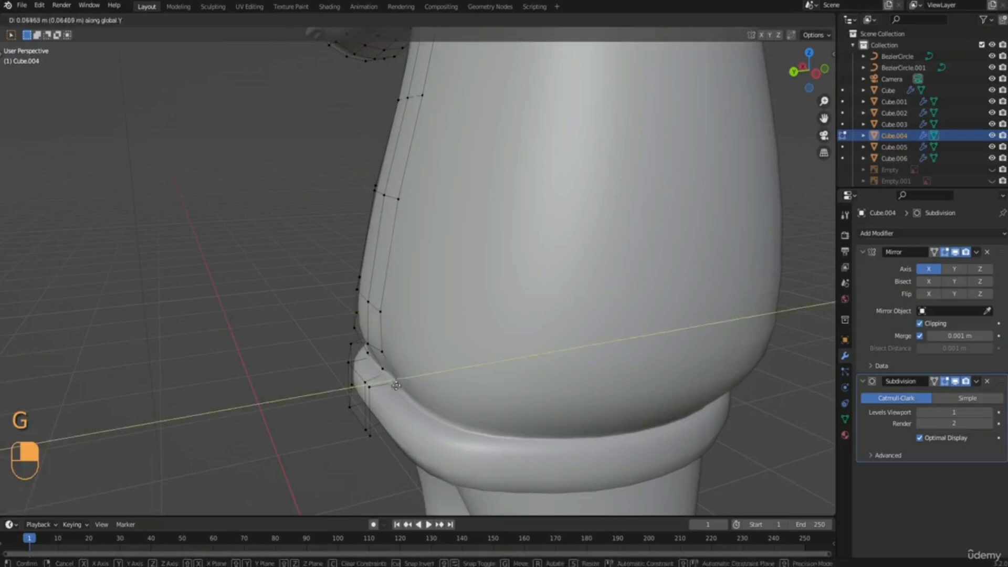
left_click(772, 20)
middle_click_drag(351, 377, 382, 383)
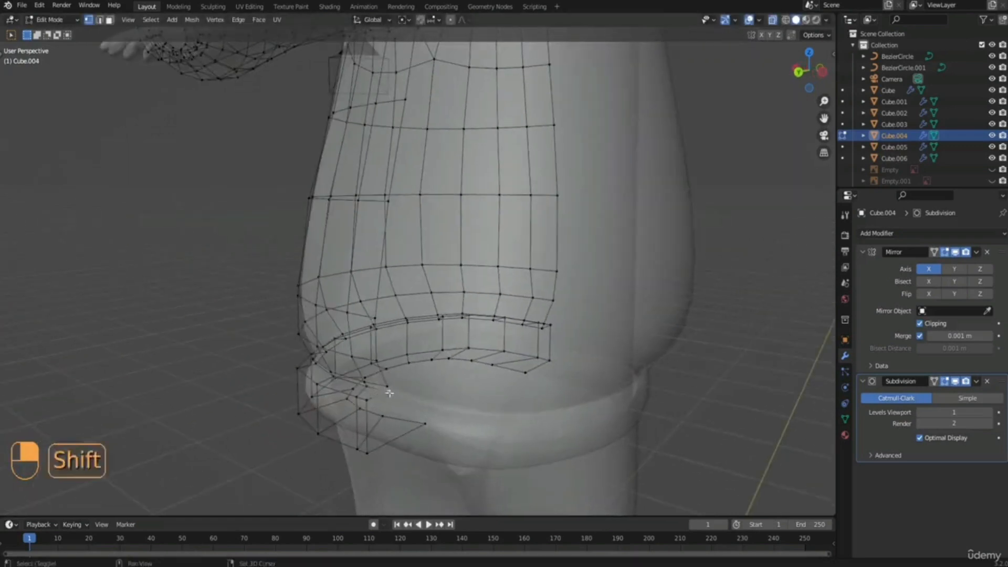
left_click(772, 20)
key("g")
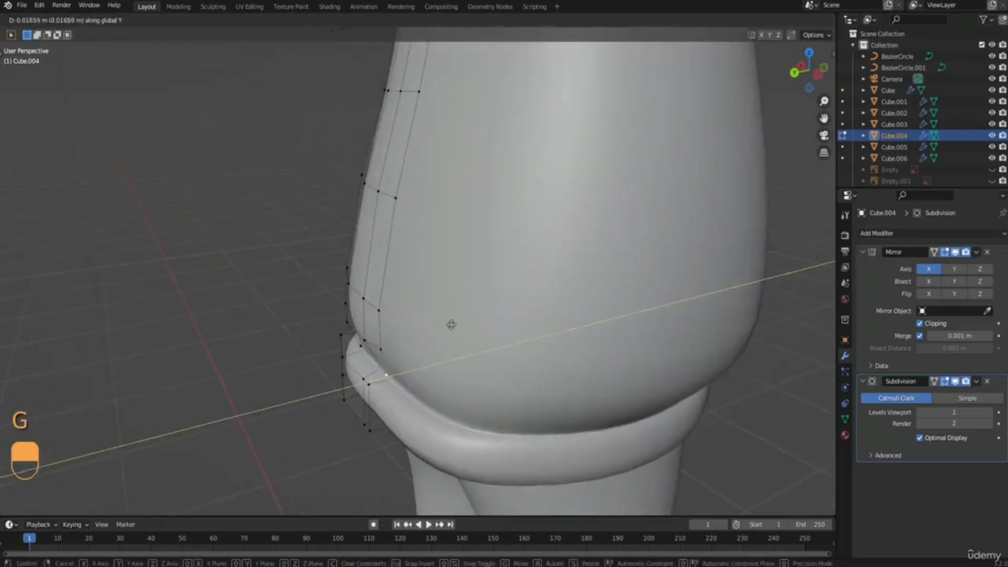
left_click(403, 365)
left_click(397, 367)
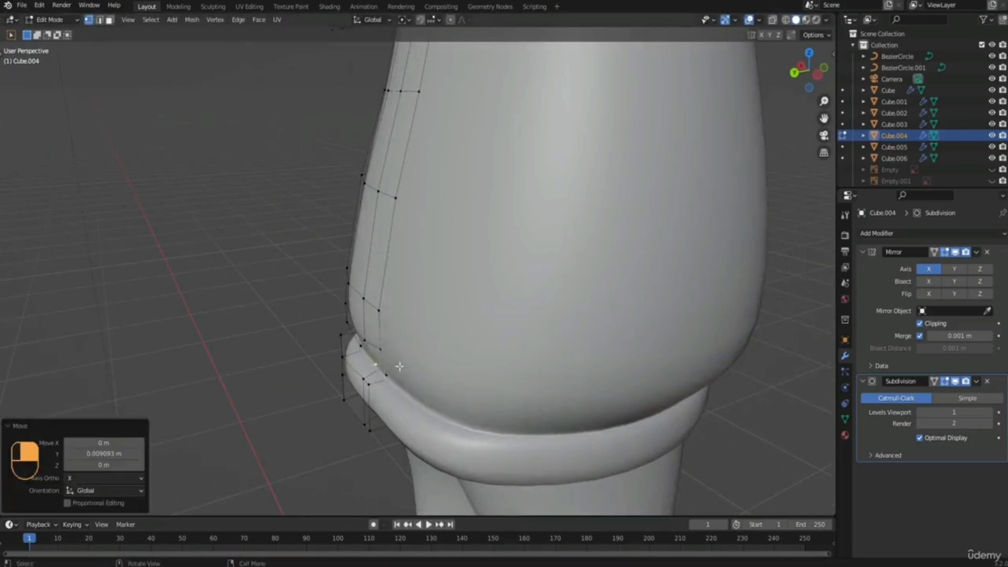
Reposition the remaining uneven vertices at the sweater's lower back, shifting one along Y, and return to Object Mode.
middle_click_drag(397, 367, 448, 352)
left_click(452, 350)
key("g")
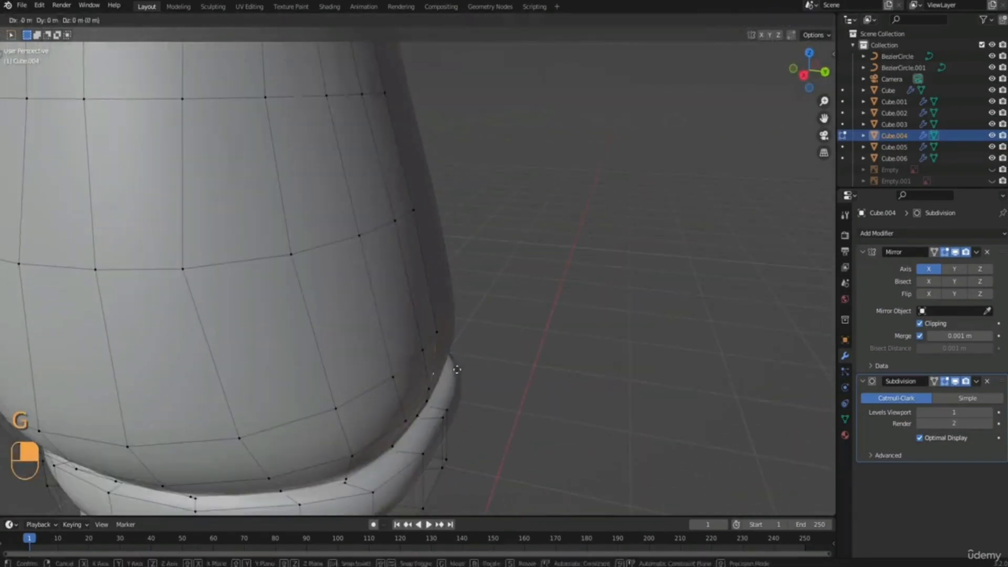
left_click(465, 371)
middle_click_drag(466, 371, 363, 303)
key("g")
key("y")
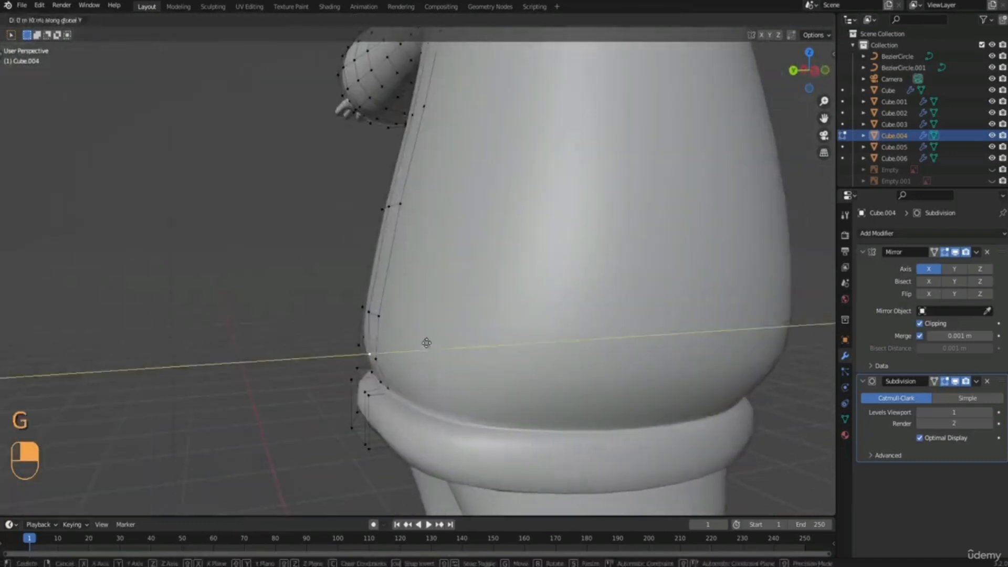
left_click(427, 342)
middle_click_drag(427, 342, 429, 293)
key("Tab")
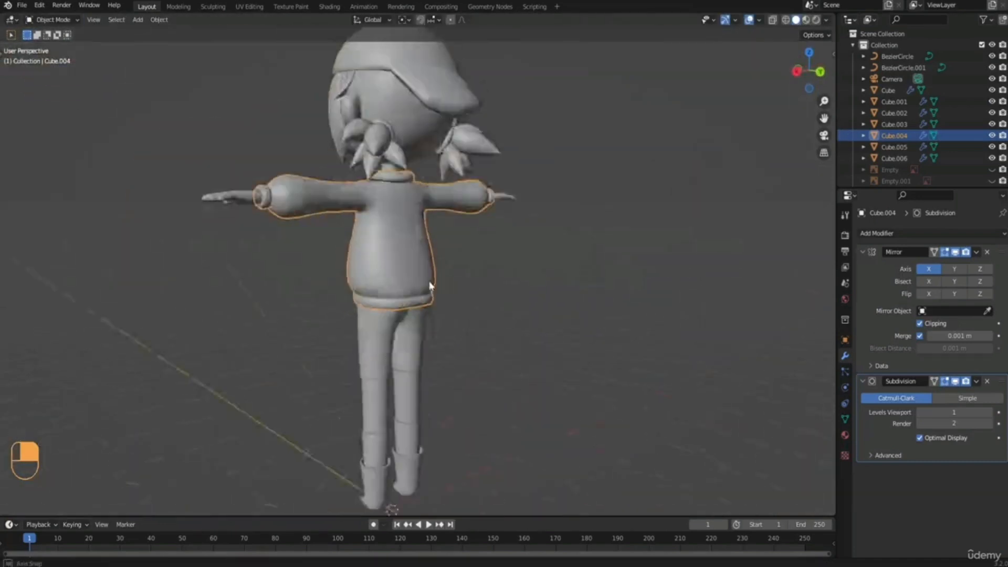
scroll(313, 263, "up", 5)
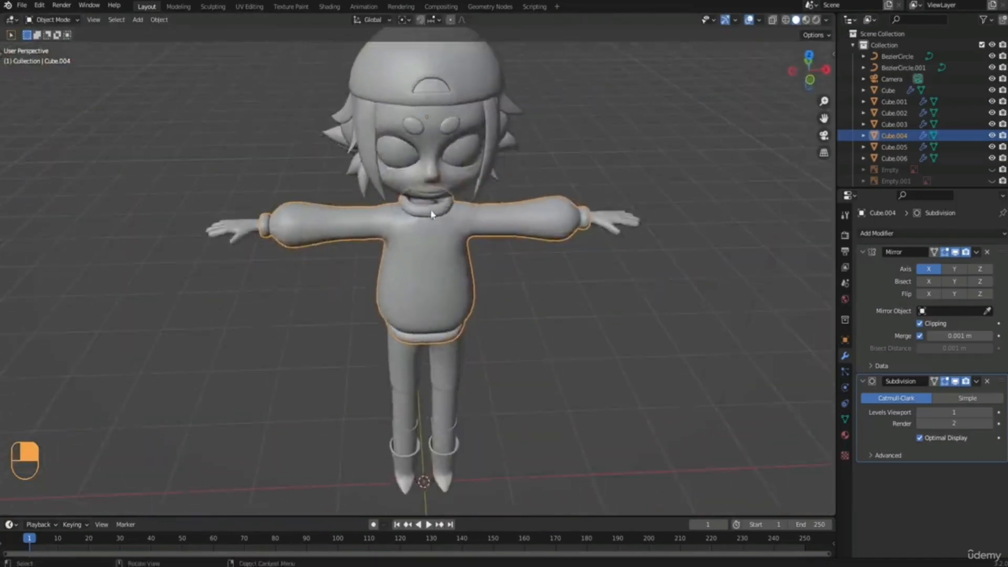
Move the collar's front centre vertices about -0.020 m in Y with smooth proportional editing at size 0.164, and return to Object Mode.
key("Tab")
middle_click_drag(419, 264, 432, 176, "shift")
left_click(786, 20)
mouse_move(408, 210)
middle_mouse_down()
mouse_move(408, 157)
mouse_move(368, 193)
mouse_move(251, 250)
middle_mouse_up()
left_click(806, 20)
left_click(796, 20)
left_click(772, 20)
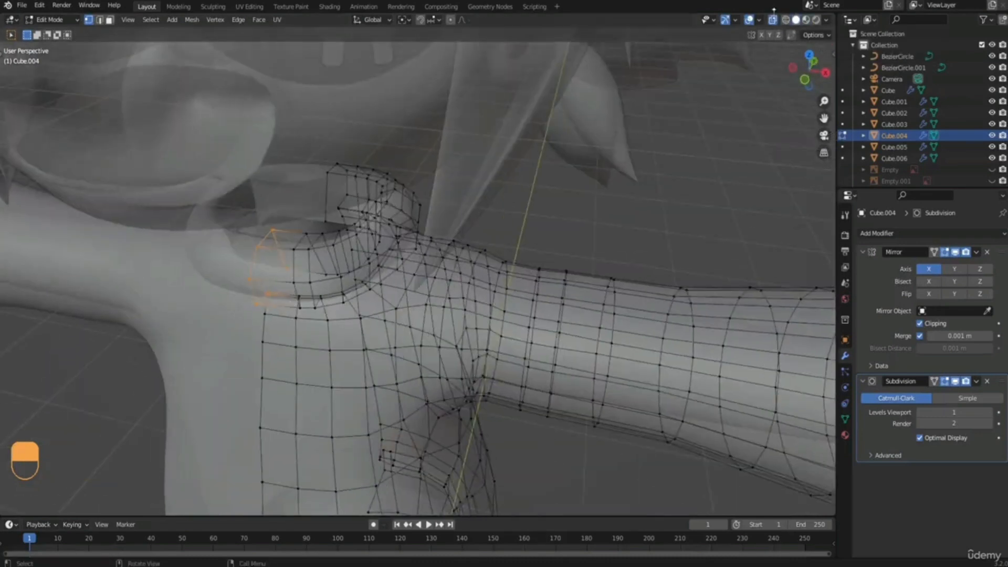
left_click(772, 19)
middle_click_drag(400, 256, 425, 258)
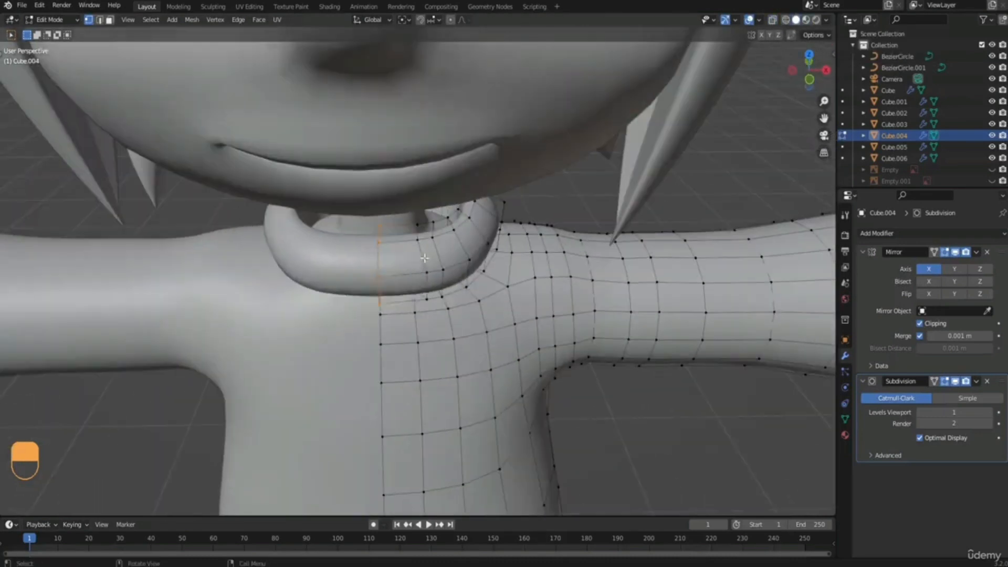
scroll(396, 211, "down", 2)
left_click(395, 216)
middle_click_drag(394, 216, 402, 236)
key("Tab")
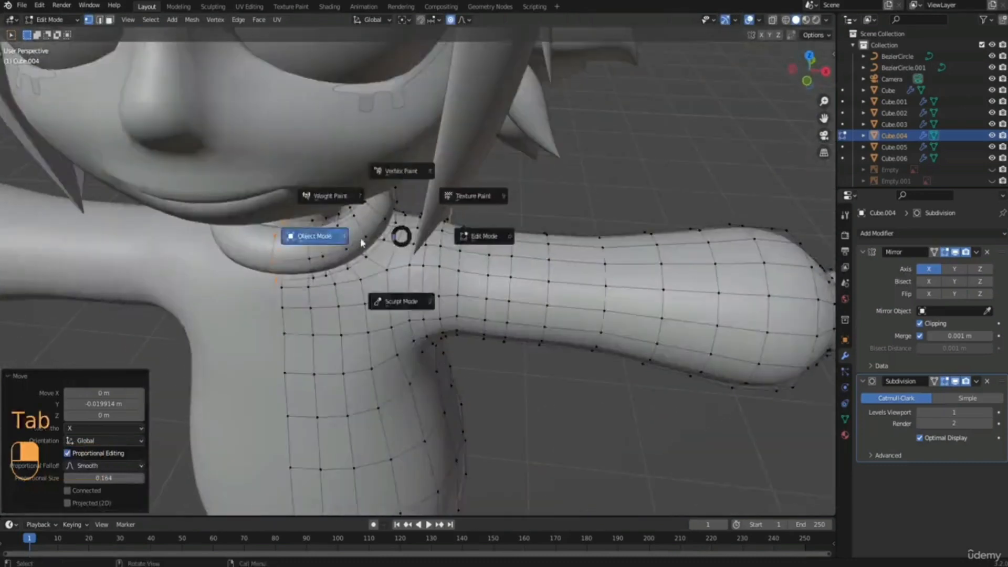
left_click(361, 243)
Put the sweater into Sculpt Mode from the front view and show the sculpting brushes.
scroll(378, 267, "down", 6)
middle_click_drag(410, 296, 373, 311)
left_click(496, 391)
scroll(497, 392, "down", 2)
mouse_move(496, 391)
middle_mouse_down()
mouse_move(535, 348)
mouse_move(533, 273)
mouse_move(505, 280)
mouse_move(505, 299)
mouse_move(468, 315)
mouse_move(449, 308)
middle_mouse_up()
scroll(533, 274, "down", 2)
scroll(504, 301, "up", 2)
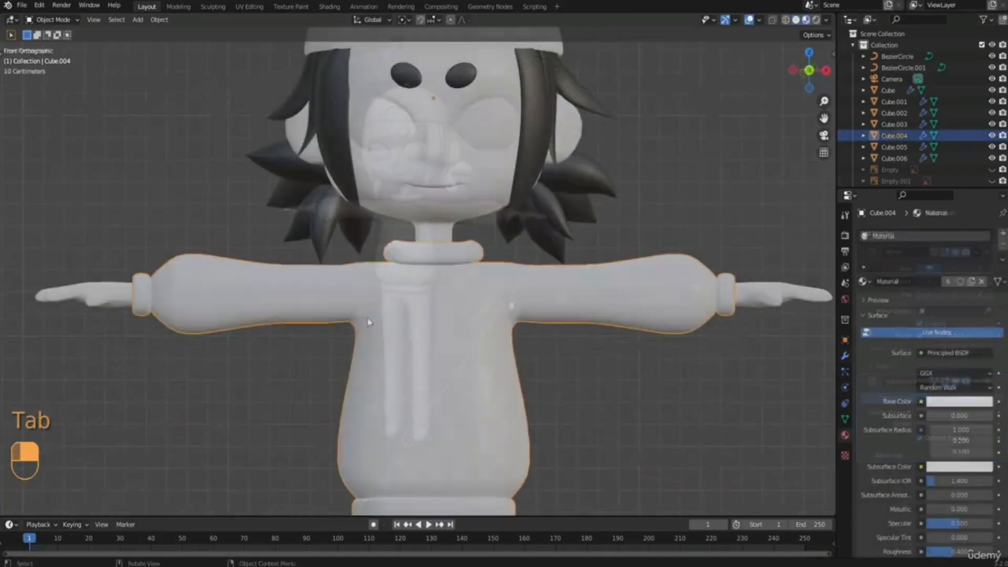
key("Tab")
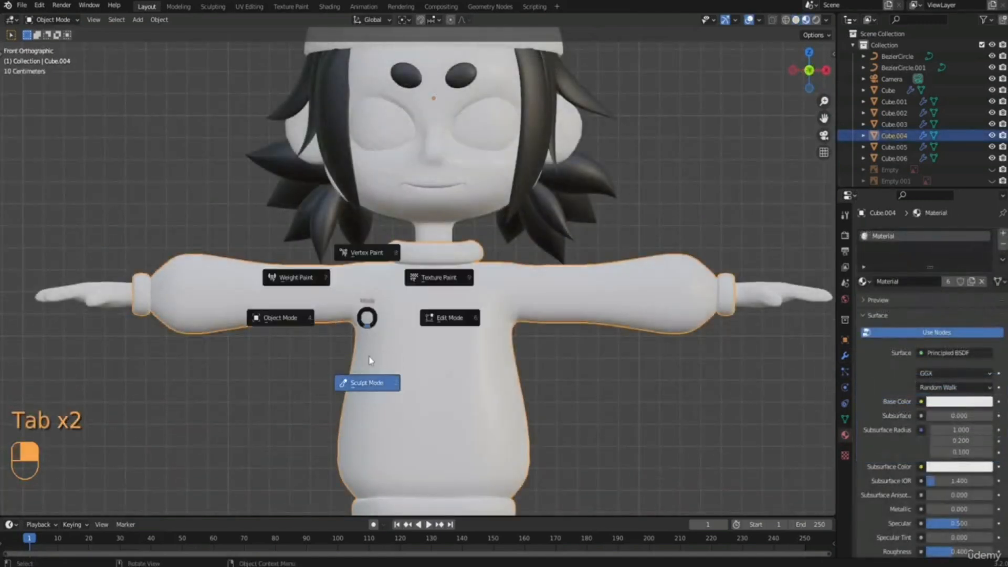
left_click(369, 360)
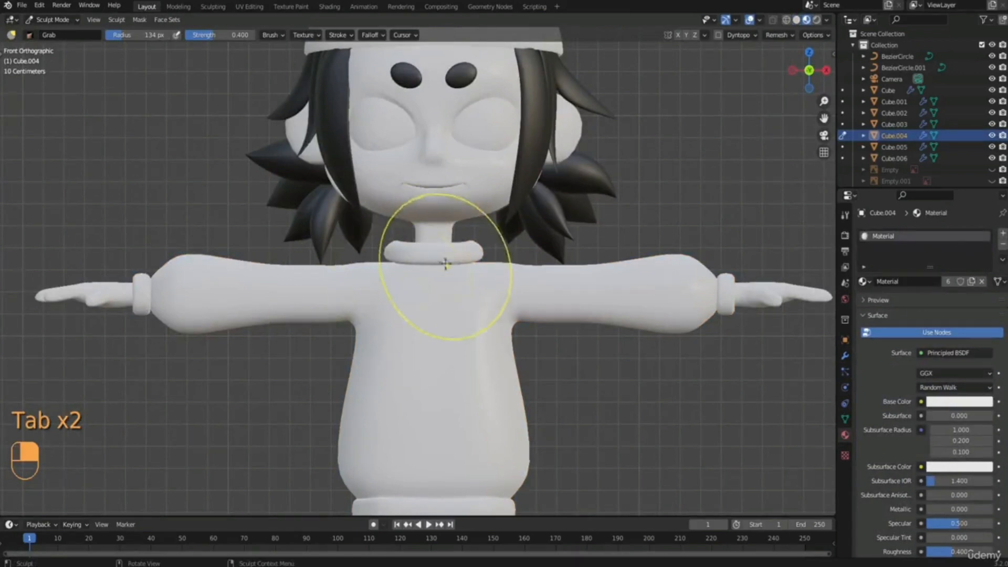
key("t")
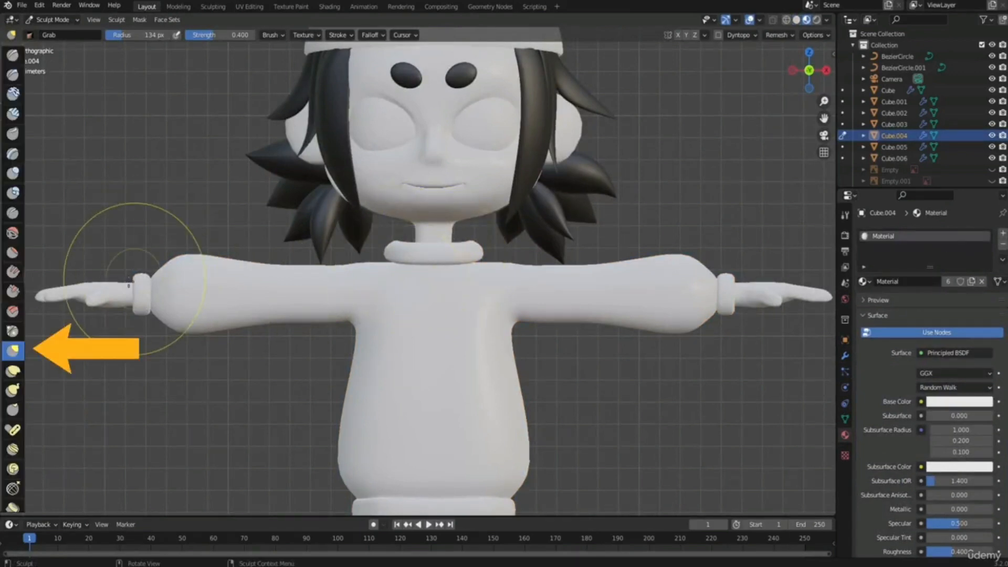